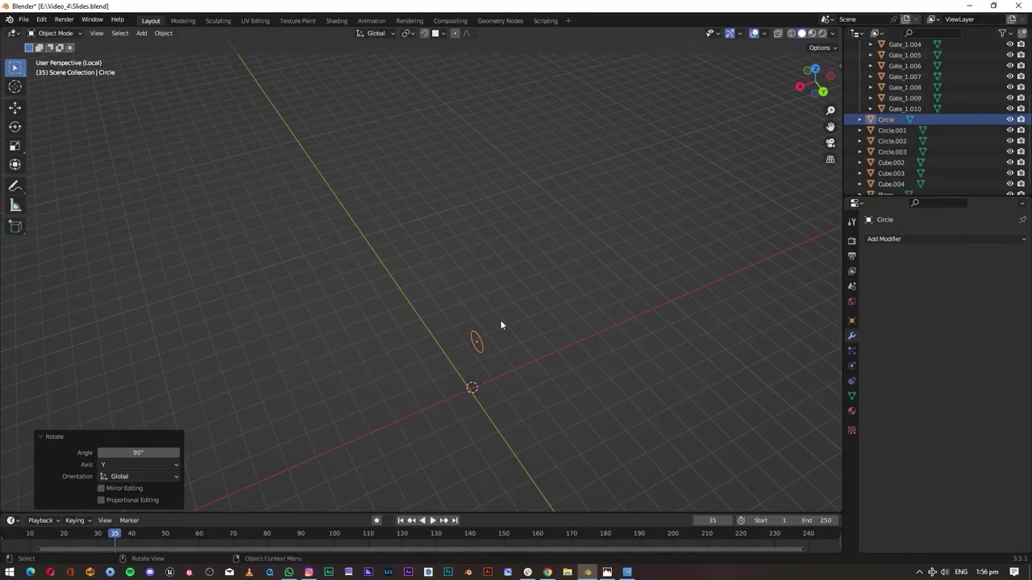
# - Extrude the circle along X in Edit Mode into a short hollow cowling, offset -1.6137 m
pyautogui.click(427, 276)
pyautogui.press('Tab')
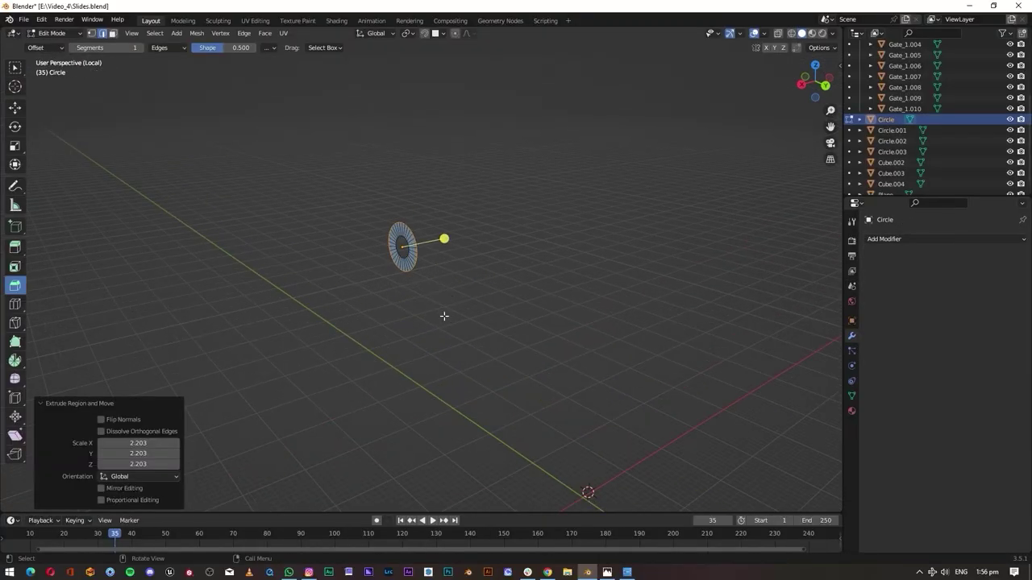
pyautogui.click(438, 319)
pyautogui.moveTo(438, 319); pyautogui.dragTo(405, 322, button='middle')
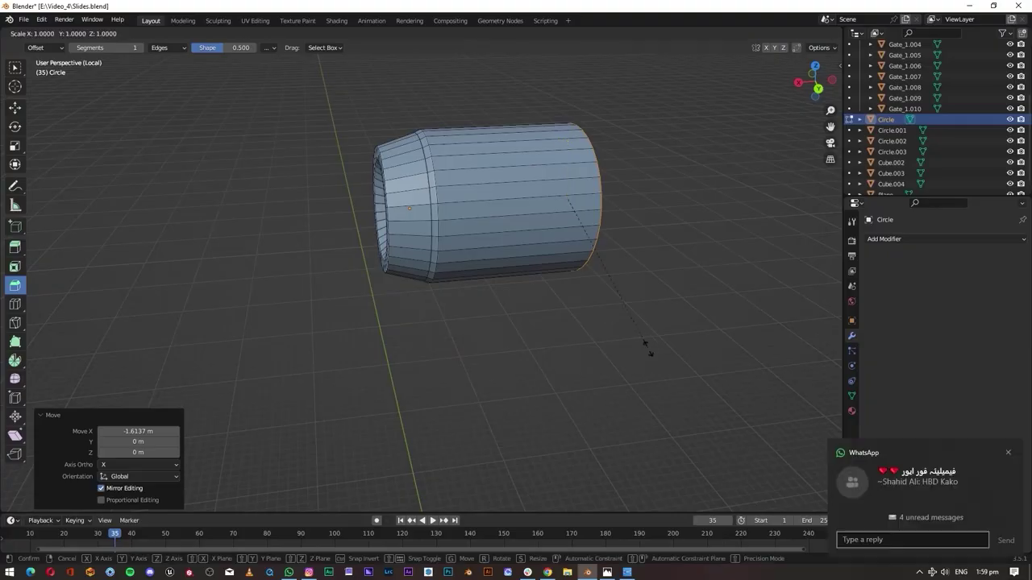
# - Scale the rear loop to 0.272 and move it further out into a long tail cone
pyautogui.press('s')
pyautogui.click(580, 242)
pyautogui.press('g')
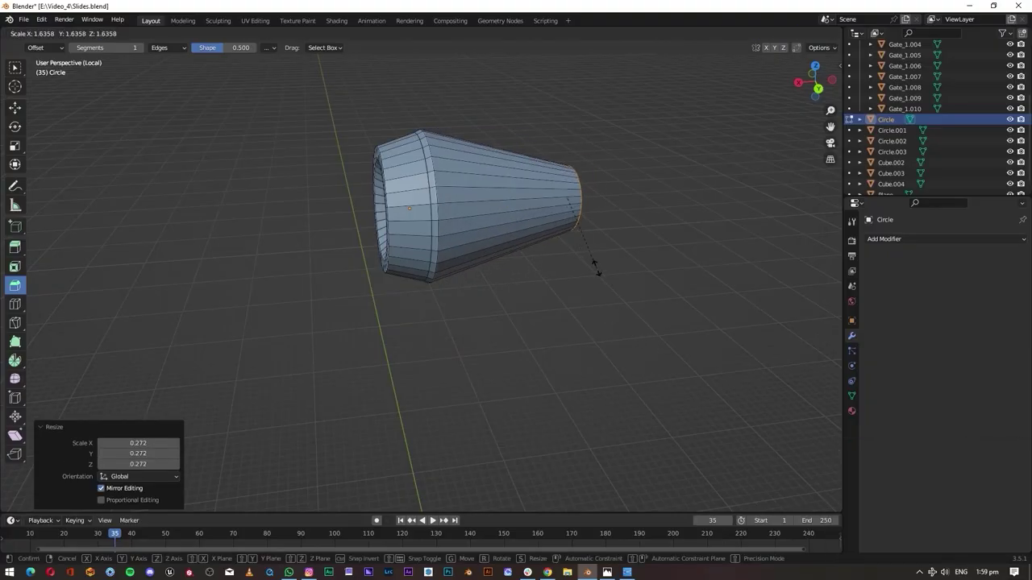
pyautogui.press('z')
pyautogui.click(604, 278)
# - Raise the narrow tail end along Z in Front Ortho, checking the shape in wireframe
pyautogui.press('KP_1')
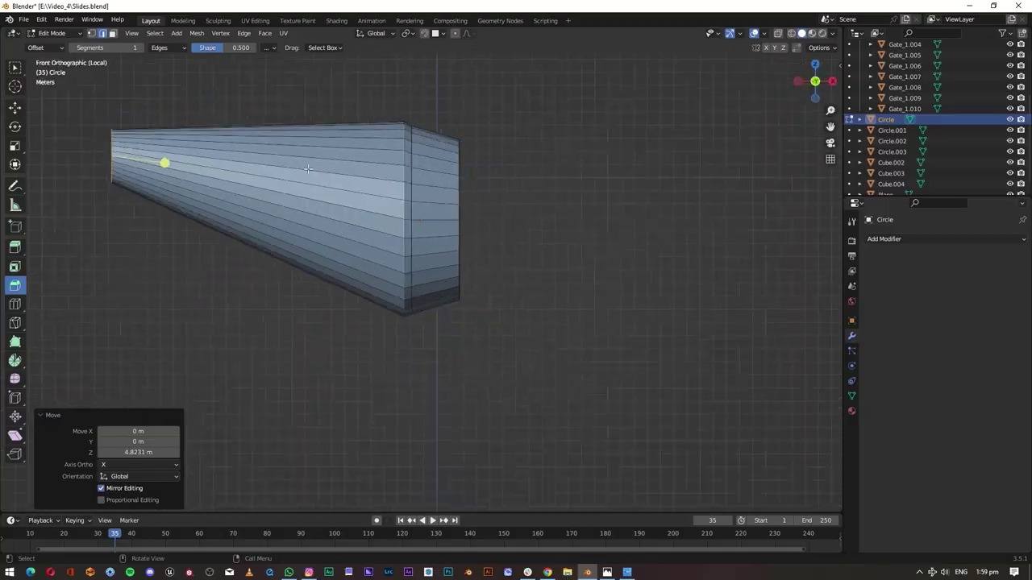
pyautogui.press('g')
pyautogui.press('z')
pyautogui.click(276, 251)
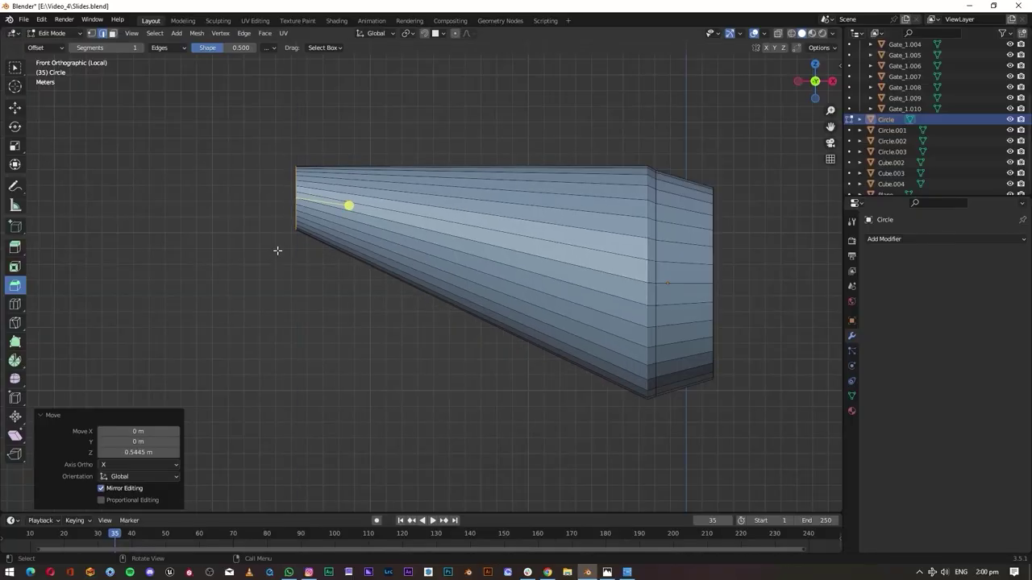
pyautogui.click(792, 34)
pyautogui.scroll(3, 419, 282)
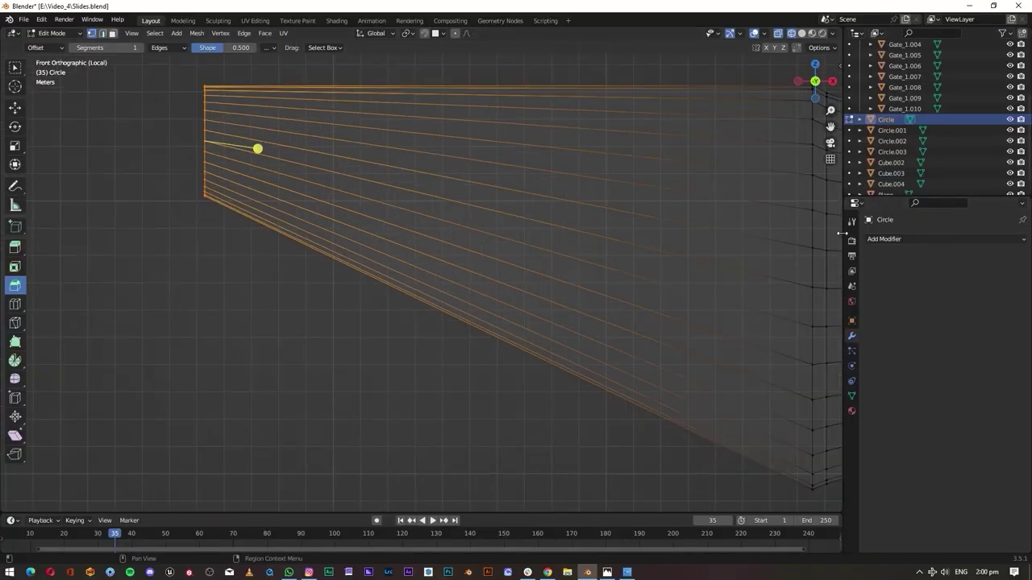
pyautogui.moveTo(843, 282); pyautogui.dragTo(1016, 282)
pyautogui.moveTo(79, 125); pyautogui.dragTo(509, 311, button='middle')
pyautogui.scroll(-5, 509, 311)
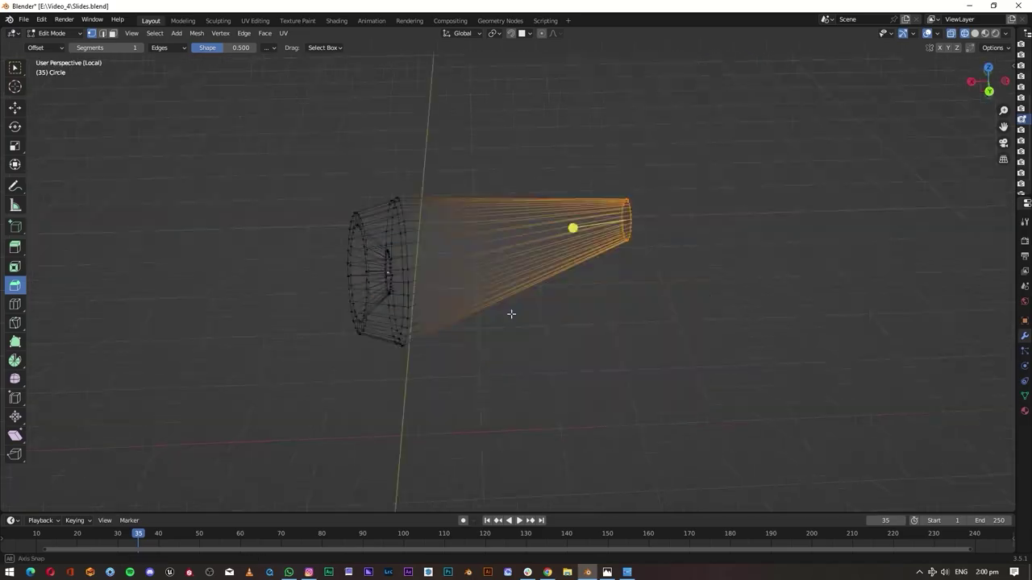
pyautogui.hotkey('shift', 'z')
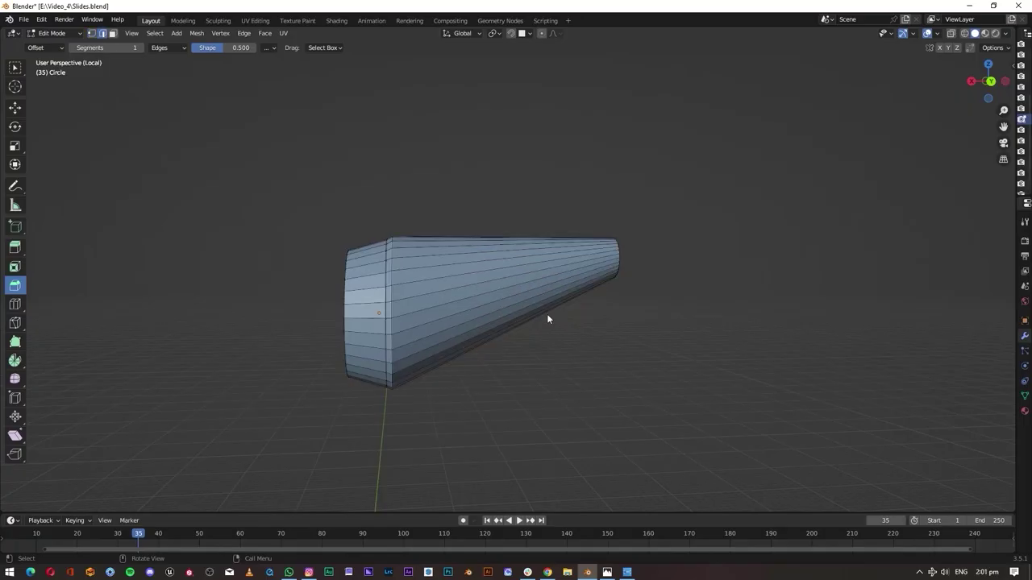
# - Add 9 loop cuts along the body and view it in Back Ortho wireframe
pyautogui.click(479, 331)
pyautogui.hotkey('shift', 'z')
pyautogui.press('ctrl+KP_1')
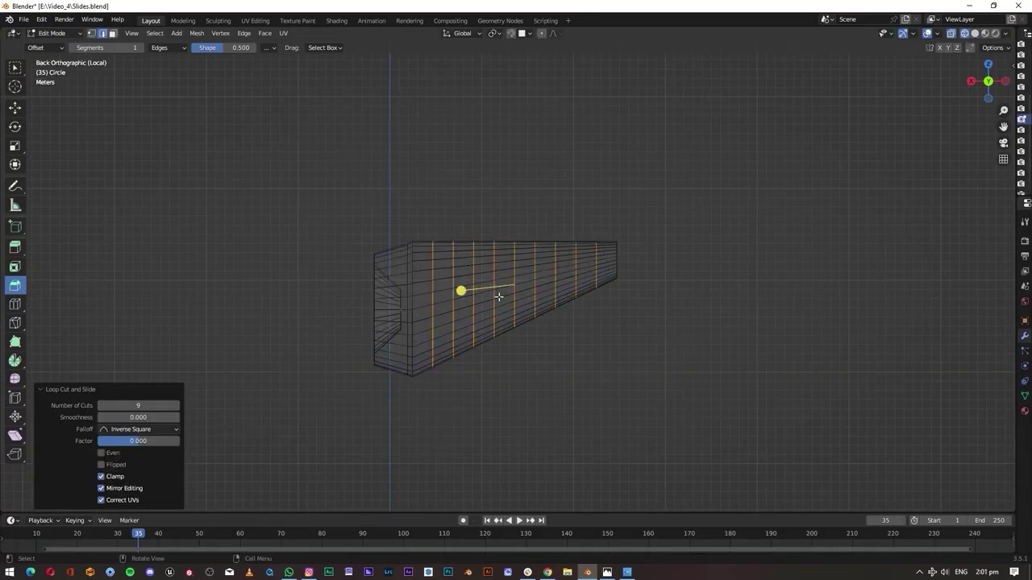
pyautogui.click(449, 442)
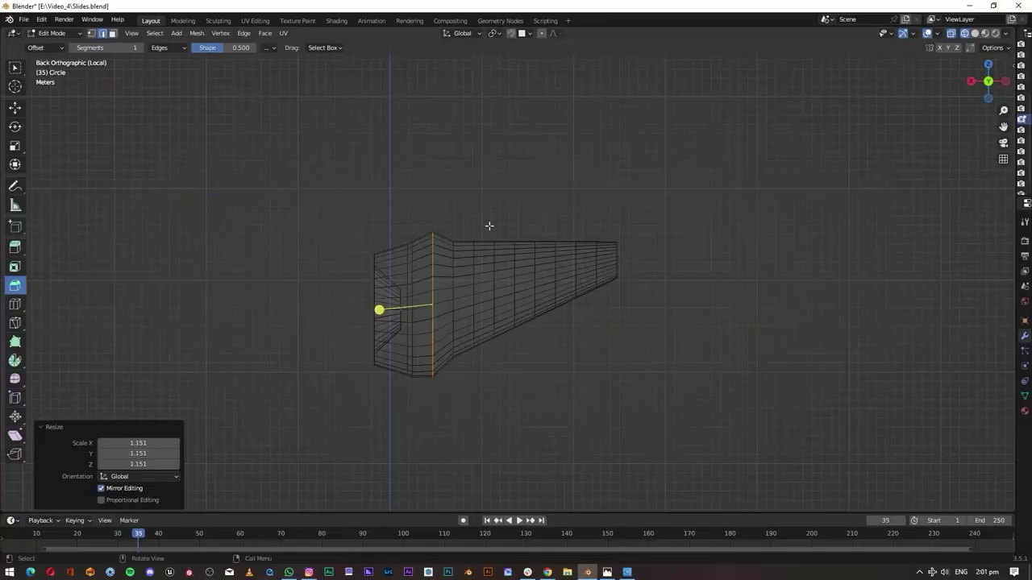
# - Scale several edge loops along the body to bulge out the fuselage
pyautogui.press('s')
pyautogui.click(525, 380)
pyautogui.press('s')
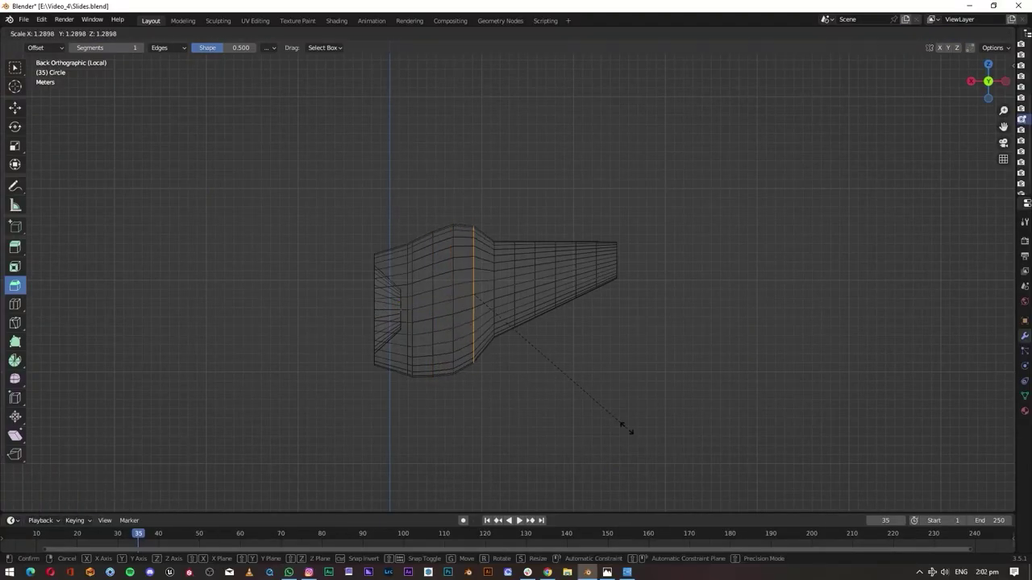
pyautogui.click(619, 377)
pyautogui.click(618, 407)
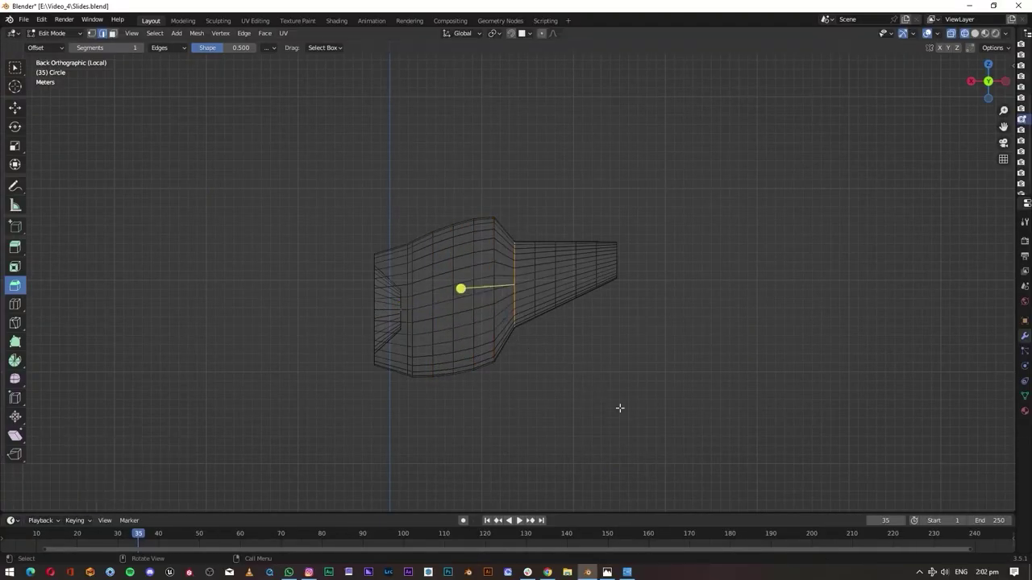
pyautogui.click(627, 422)
pyautogui.click(579, 410)
pyautogui.keyDown('alt'); pyautogui.click(548, 327); pyautogui.keyUp('alt')
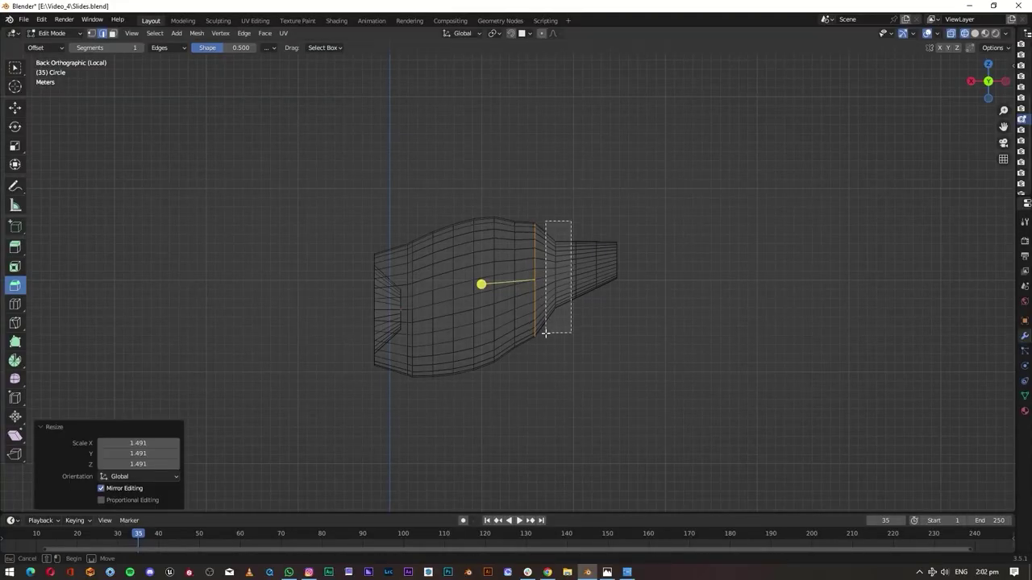
pyautogui.press('s')
pyautogui.click(600, 369)
# - Scale a mid-body band of faces and lower it to deepen the belly
pyautogui.moveTo(502, 198); pyautogui.dragTo(446, 419)
pyautogui.press('s')
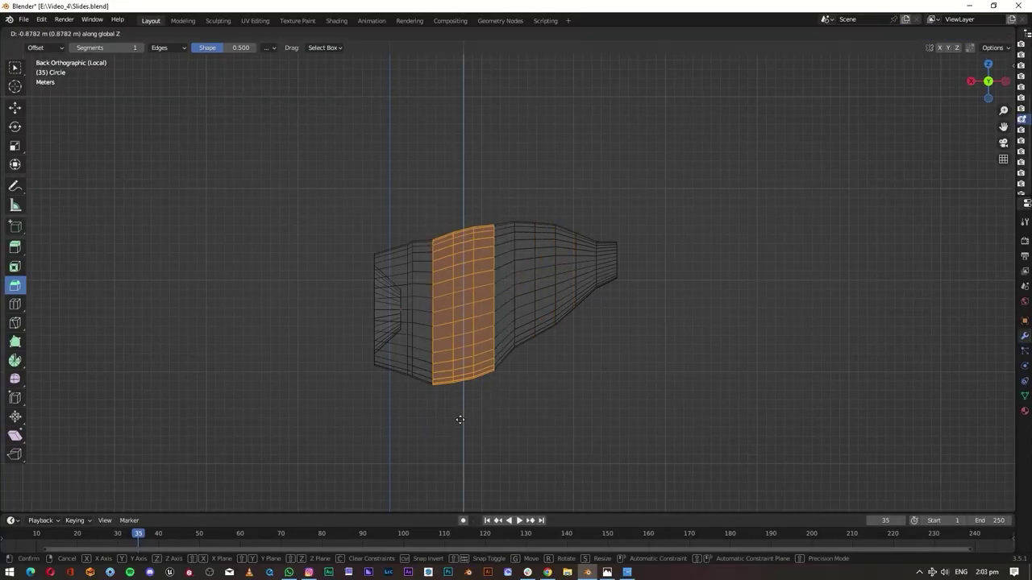
pyautogui.click(439, 201)
pyautogui.moveTo(439, 200); pyautogui.dragTo(559, 405)
pyautogui.press('g')
pyautogui.click(465, 207)
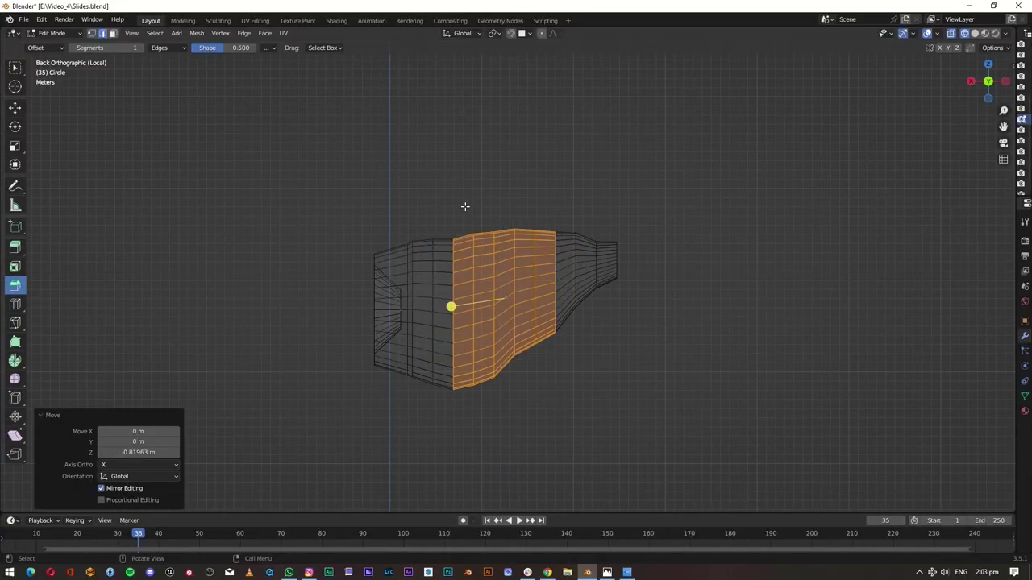
pyautogui.press('g')
pyautogui.click(518, 414)
pyautogui.scroll(3, 506, 232)
# - Turn on vertex snapping and reposition the tail-side edge loop, undoing a spiked move
pyautogui.moveTo(571, 166); pyautogui.dragTo(539, 458)
pyautogui.press('g')
pyautogui.press('z')
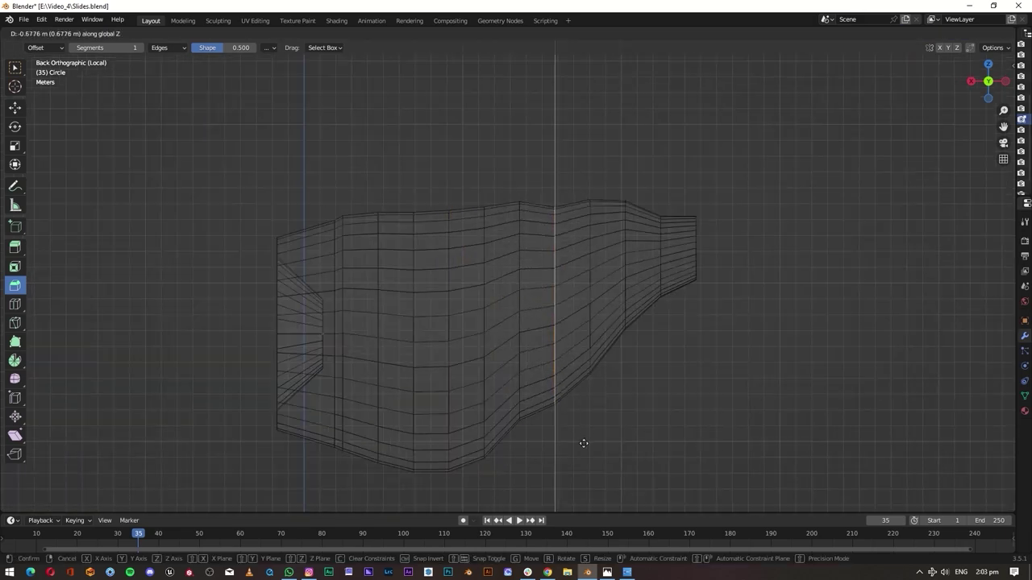
pyautogui.click(582, 439)
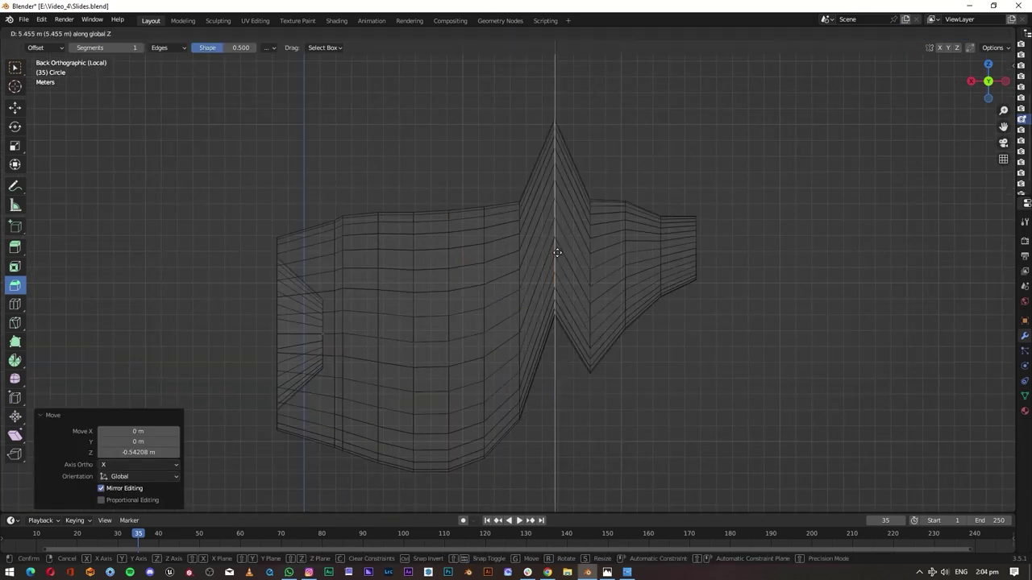
pyautogui.rightClick(557, 252)
pyautogui.click(529, 33)
pyautogui.click(499, 81)
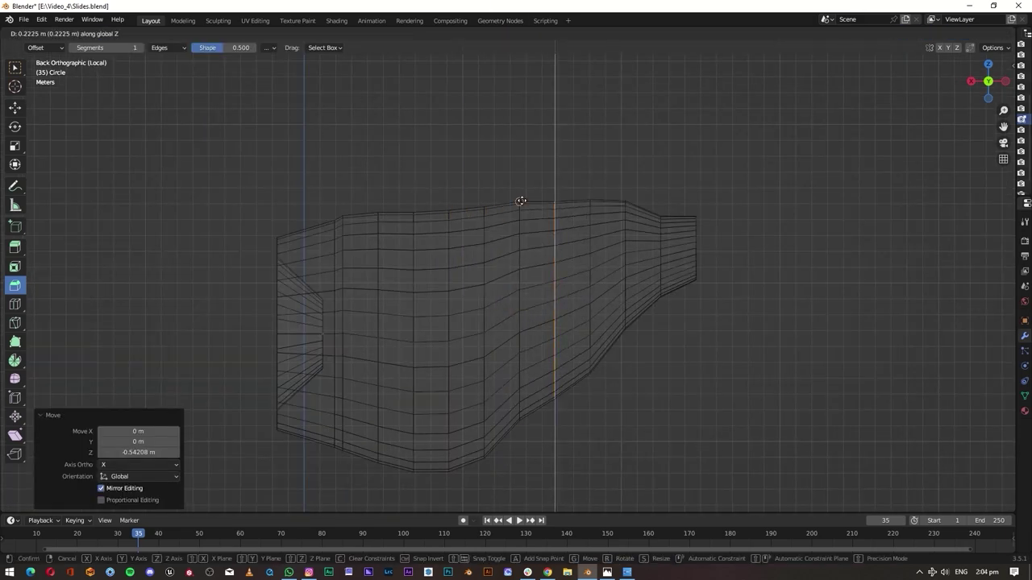
pyautogui.rightClick(520, 201)
pyautogui.hotkey('ctrl', 'z')
pyautogui.hotkey('ctrl', 'z')
pyautogui.hotkey('ctrl', 'z')
pyautogui.hotkey('ctrl', 'z')
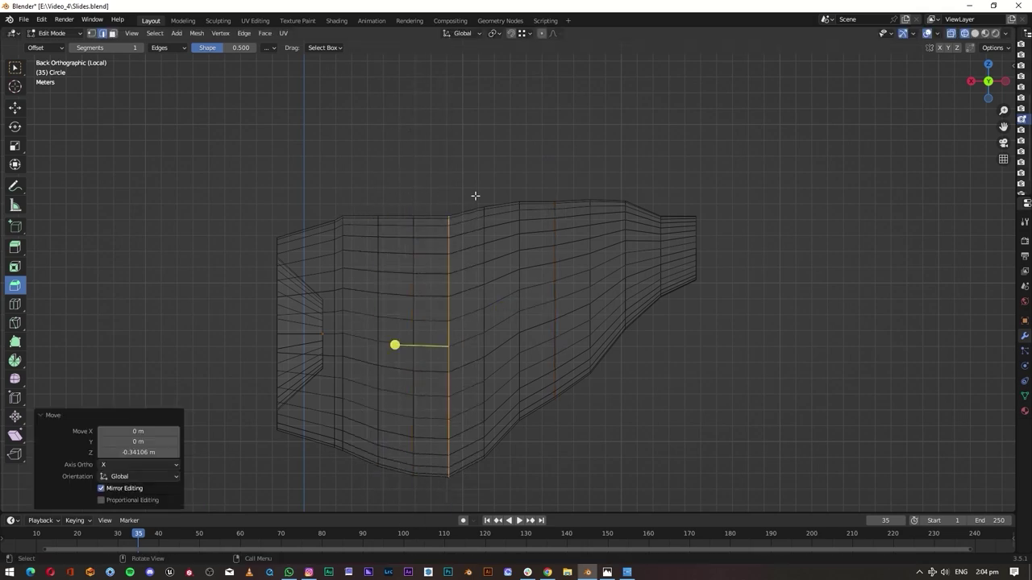
pyautogui.press('g')
pyautogui.click(527, 191)
# - Raise the next edge loop along Z, snapping it level with the flat top
pyautogui.scroll(2, 554, 286)
pyautogui.scroll(1, 554, 286)
pyautogui.press('g')
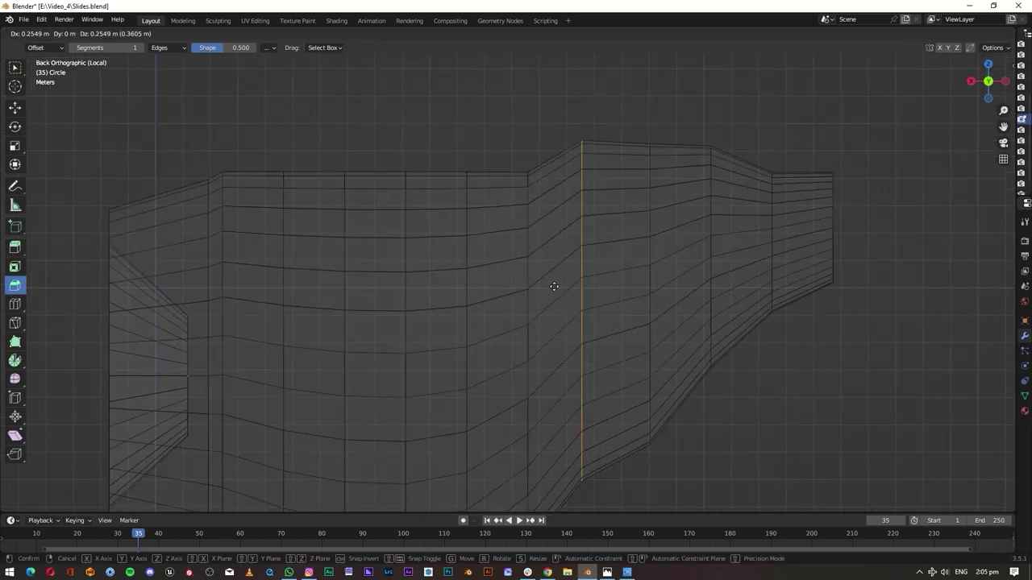
pyautogui.press('z')
pyautogui.scroll(-3, 575, 278)
pyautogui.click(582, 177)
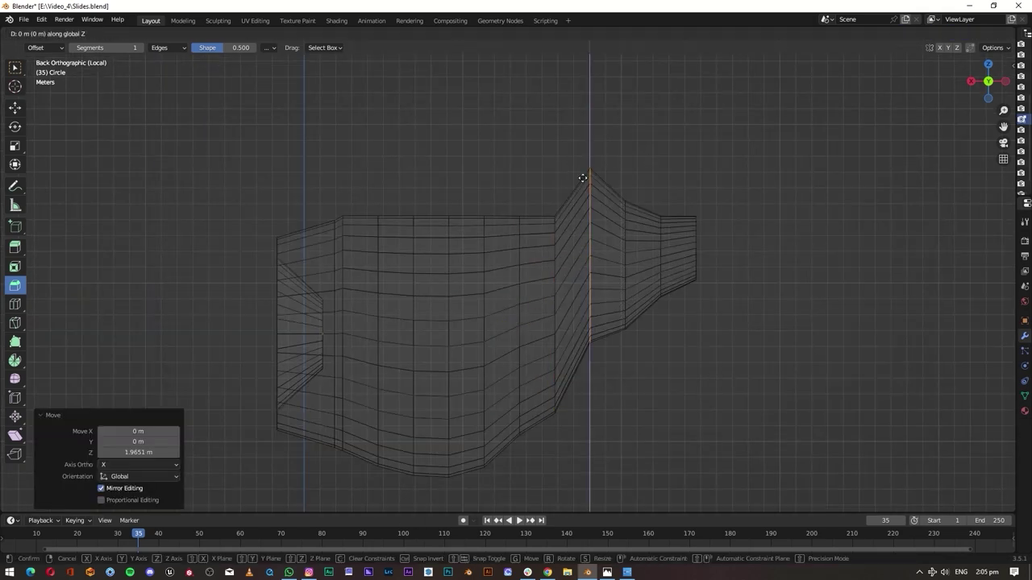
pyautogui.scroll(1, 645, 177)
pyautogui.press('g')
pyautogui.press('z')
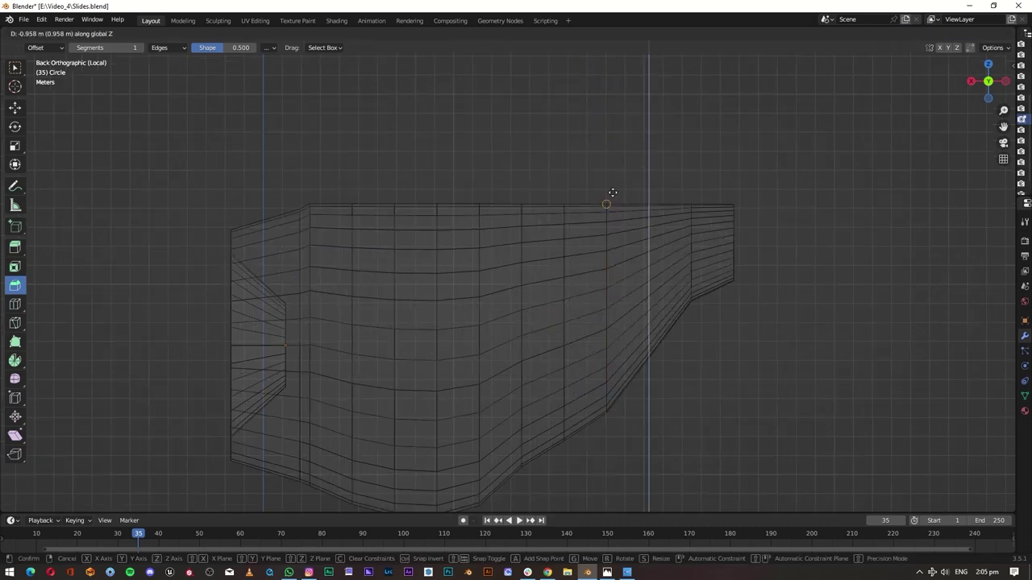
pyautogui.click(612, 196)
pyautogui.scroll(-2, 691, 217)
pyautogui.click(417, 468)
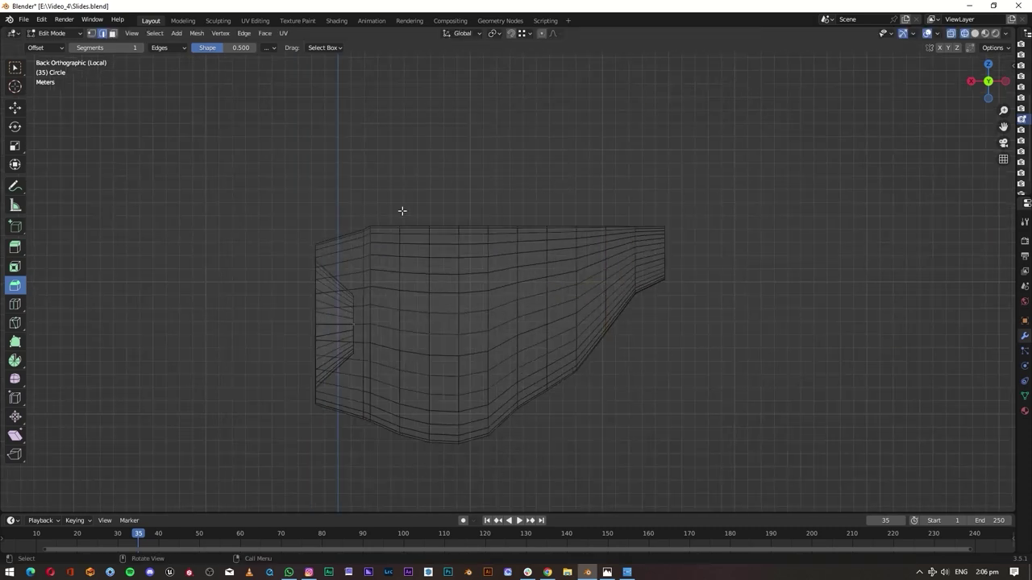
# - Select and scale belly faces and loops to enlarge the underside
pyautogui.moveTo(402, 211); pyautogui.dragTo(597, 445)
pyautogui.click(594, 446)
pyautogui.click(666, 175)
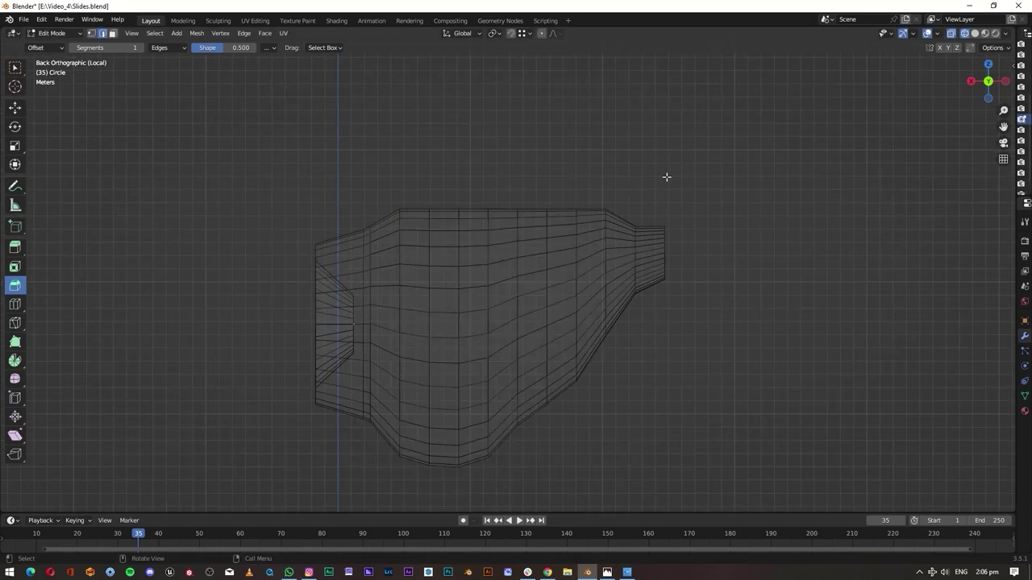
pyautogui.moveTo(666, 175)
pyautogui.mouseDown(button='middle')
pyautogui.moveTo(755, 202)
pyautogui.moveTo(493, 195)
pyautogui.moveTo(512, 214)
pyautogui.mouseUp(button='middle')
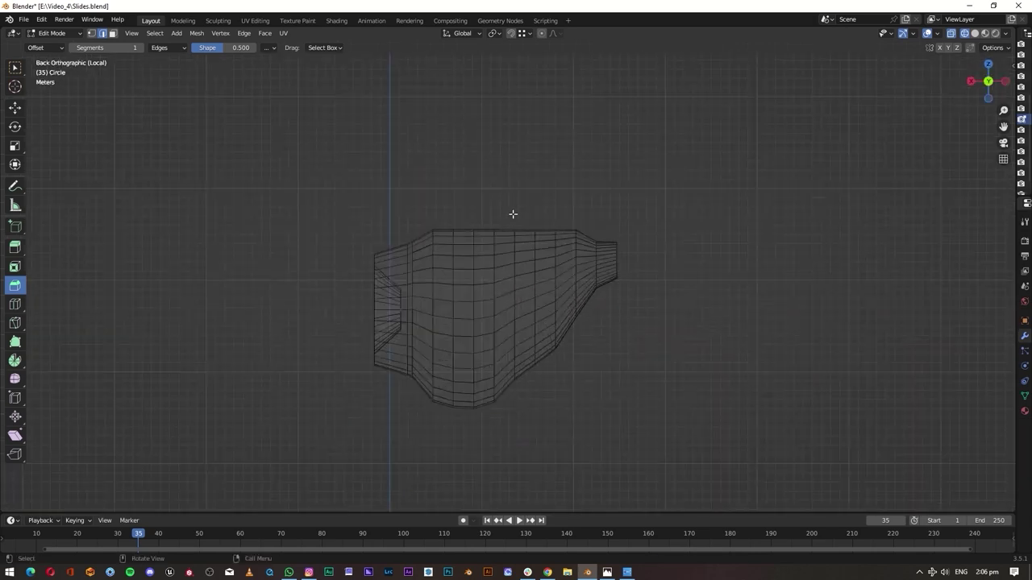
pyautogui.click(519, 427)
pyautogui.scroll(1, 537, 384)
pyautogui.press('b')
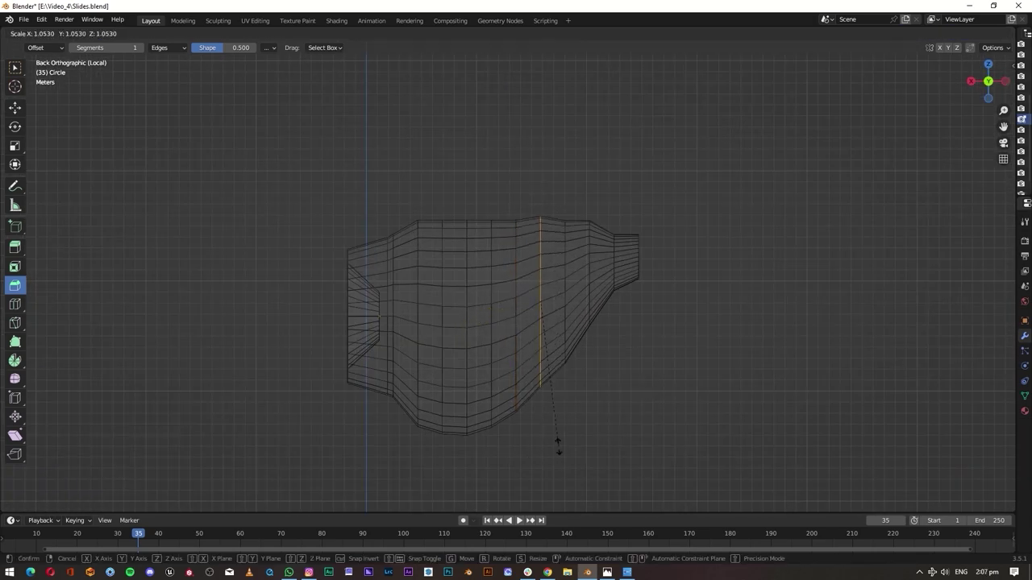
pyautogui.click(560, 461)
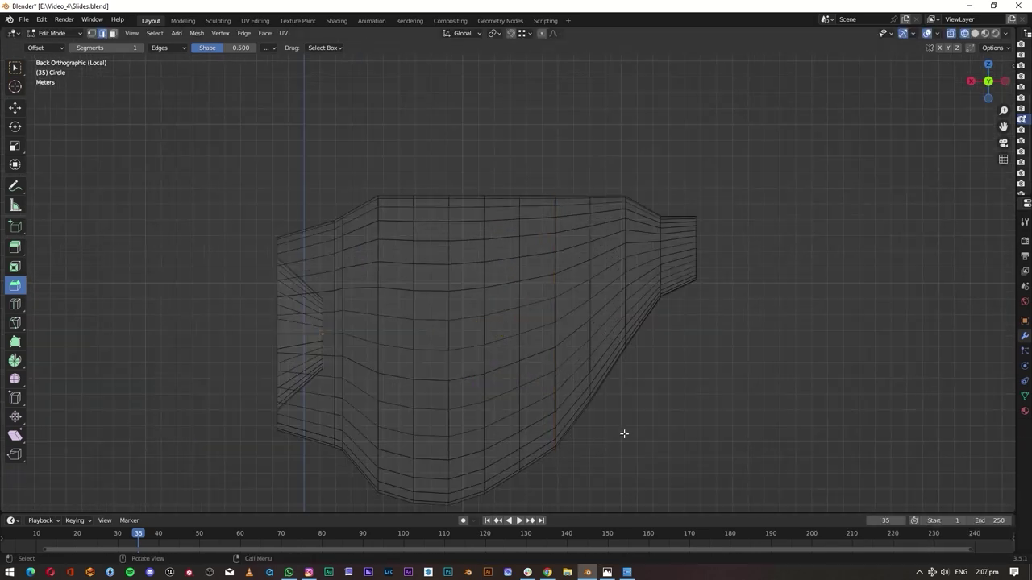
# - Scale a loop nearer the tail, then cancel and undo the unwanted resizes
pyautogui.keyDown('alt'); pyautogui.click(590, 347); pyautogui.keyUp('alt')
pyautogui.press('s')
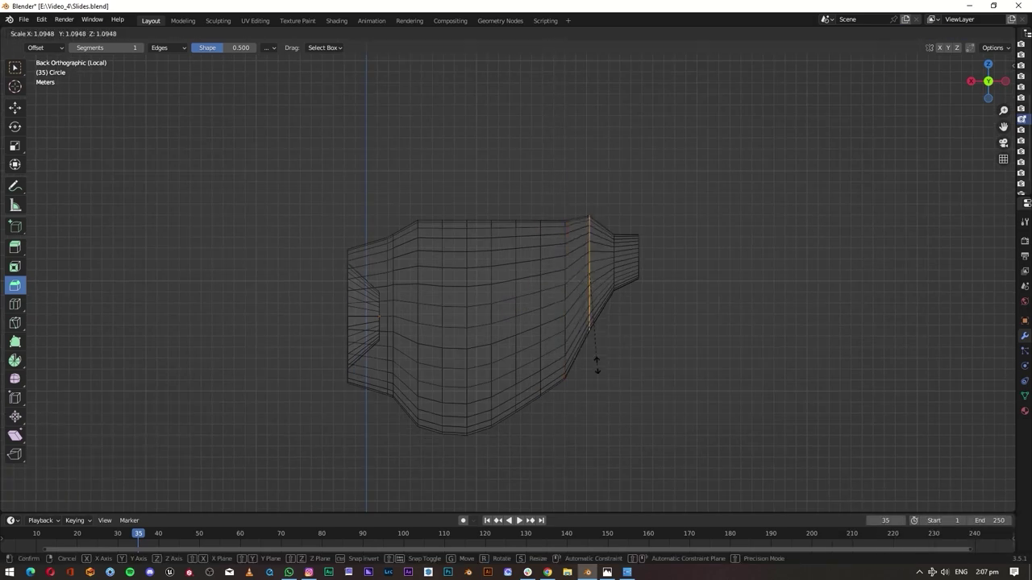
pyautogui.click(597, 366)
pyautogui.click(561, 270)
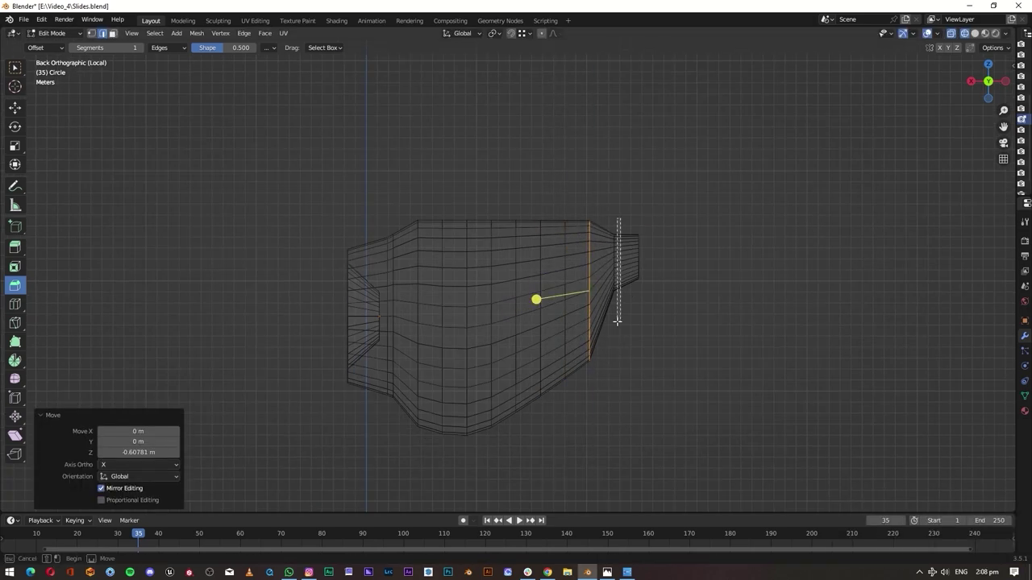
pyautogui.rightClick(621, 430)
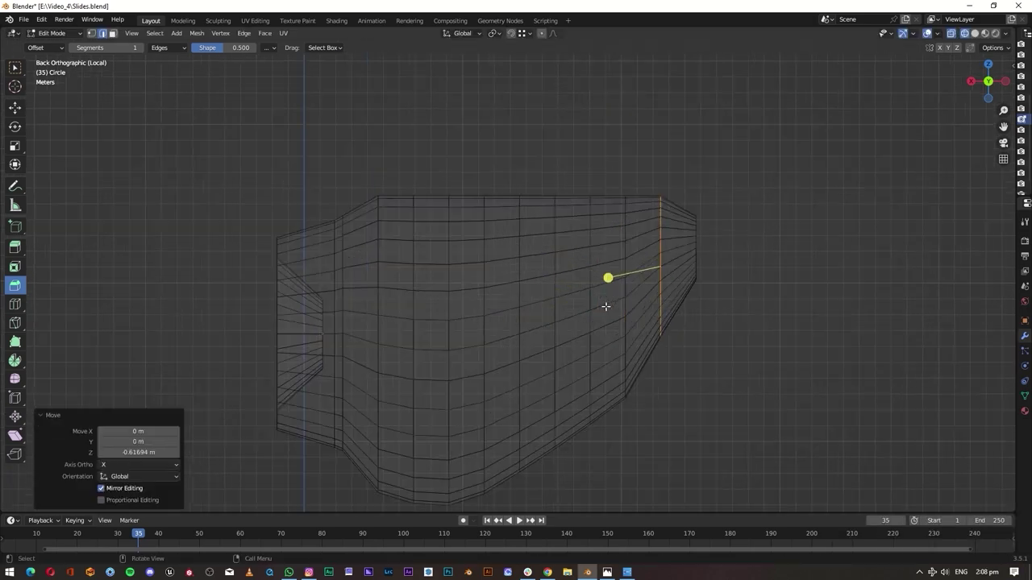
pyautogui.hotkey('ctrl', 'z')
pyautogui.hotkey('ctrl', 'z')
pyautogui.scroll(-1, 645, 213)
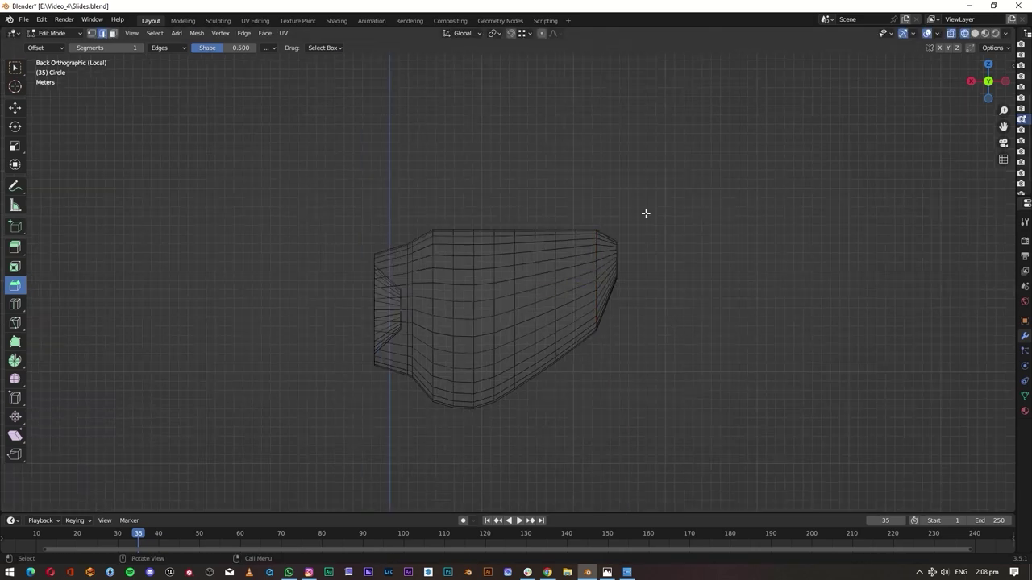
pyautogui.rightClick(621, 386)
pyautogui.rightClick(601, 249)
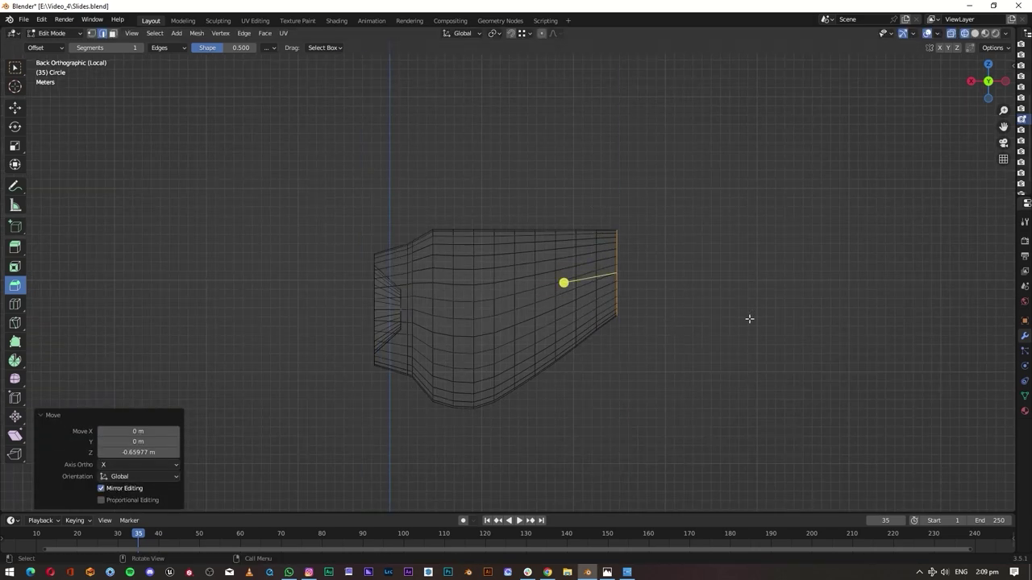
# - Select the rear end loop and extend the tail 2.2833 m along X
pyautogui.moveTo(626, 365)
pyautogui.mouseDown(button='middle')
pyautogui.moveTo(414, 258)
pyautogui.moveTo(857, 229)
pyautogui.moveTo(574, 223)
pyautogui.mouseUp(button='middle')
pyautogui.press('ctrl+KP_1')
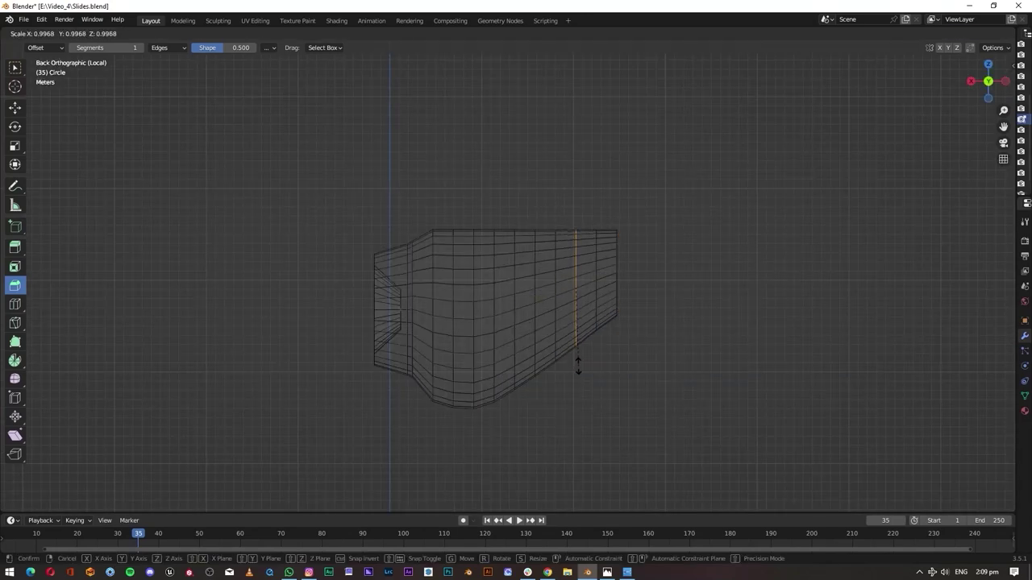
pyautogui.click(577, 364)
pyautogui.moveTo(577, 364)
pyautogui.mouseDown(button='middle')
pyautogui.moveTo(505, 211)
pyautogui.moveTo(742, 260)
pyautogui.moveTo(991, 91)
pyautogui.mouseUp(button='middle')
pyautogui.click(991, 85)
pyautogui.press('g')
pyautogui.press('x')
pyautogui.click(601, 195)
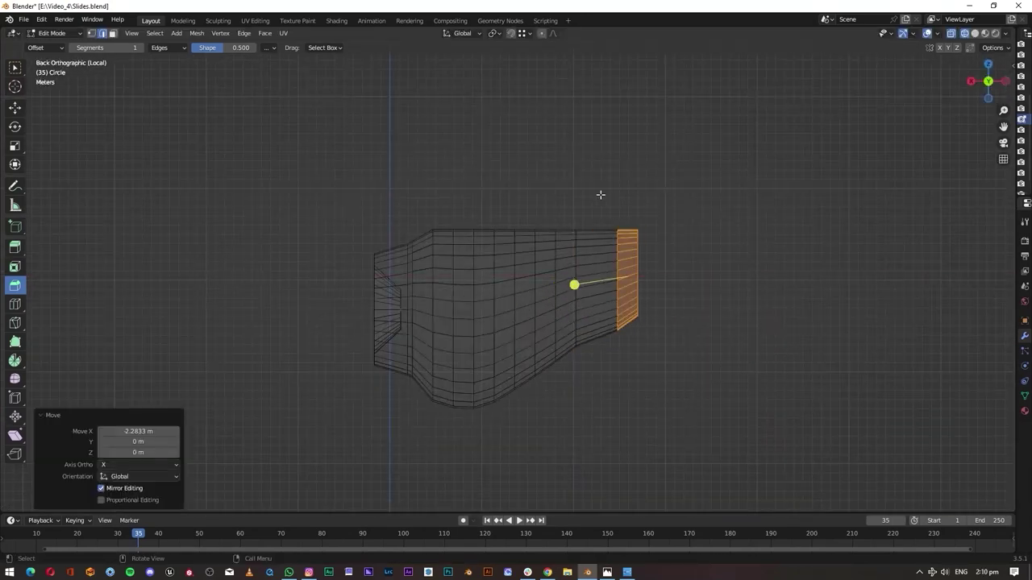
pyautogui.press('g')
pyautogui.rightClick(620, 362)
# - Raise the new end ring 0.35743 m along Z and orbit to check the extension
pyautogui.press('g')
pyautogui.press('z')
pyautogui.click(688, 315)
pyautogui.moveTo(688, 315)
pyautogui.mouseDown(button='middle')
pyautogui.moveTo(804, 326)
pyautogui.moveTo(705, 203)
pyautogui.mouseUp(button='middle')
pyautogui.click(704, 202)
# - Delete the extruded rear faces of the fuselage in the back view
pyautogui.press('x')
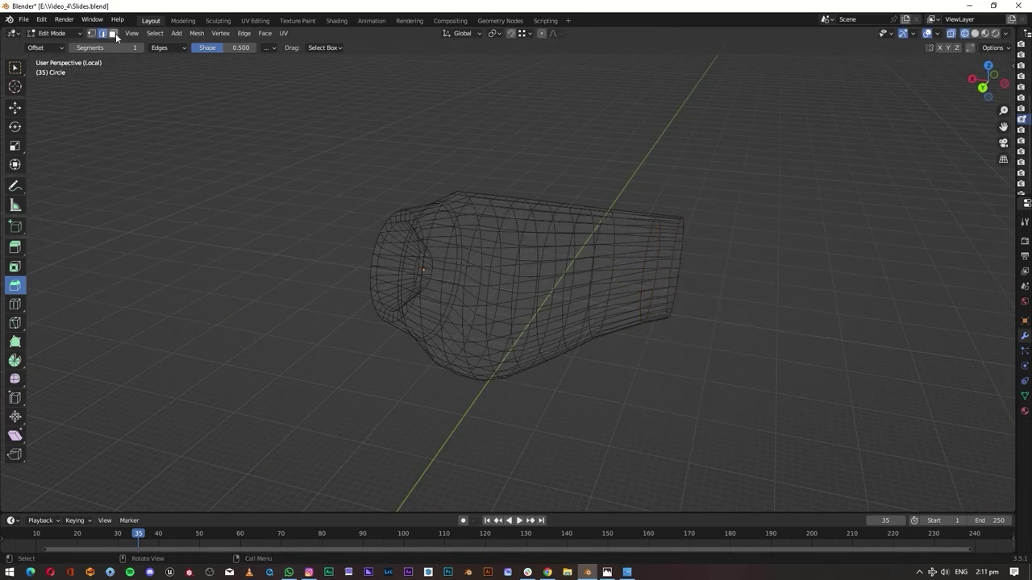
pyautogui.click(112, 33)
pyautogui.press('ctrl+KP_1')
pyautogui.press('x')
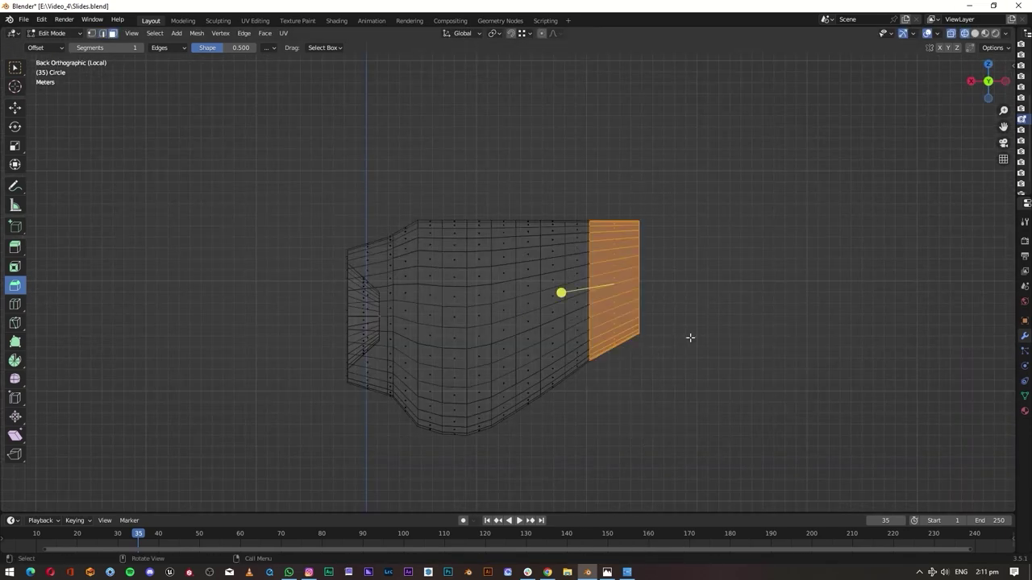
pyautogui.press('x')
# - Move the rear boundary edges along X and shrink the rear opening slightly
pyautogui.press('f')
pyautogui.moveTo(626, 137); pyautogui.dragTo(586, 439)
pyautogui.press('g')
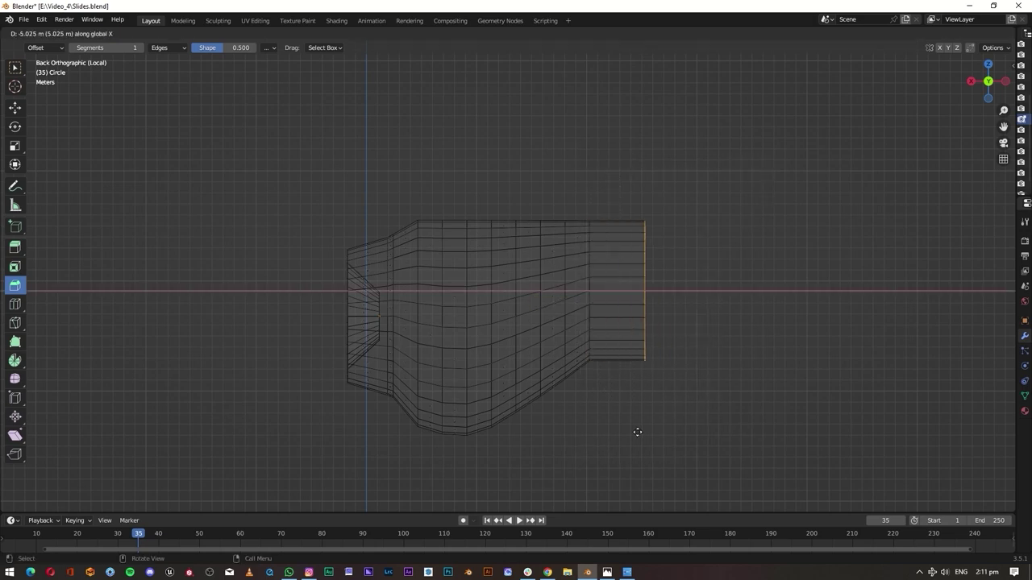
pyautogui.click(636, 432)
pyautogui.press('s')
pyautogui.click(583, 218)
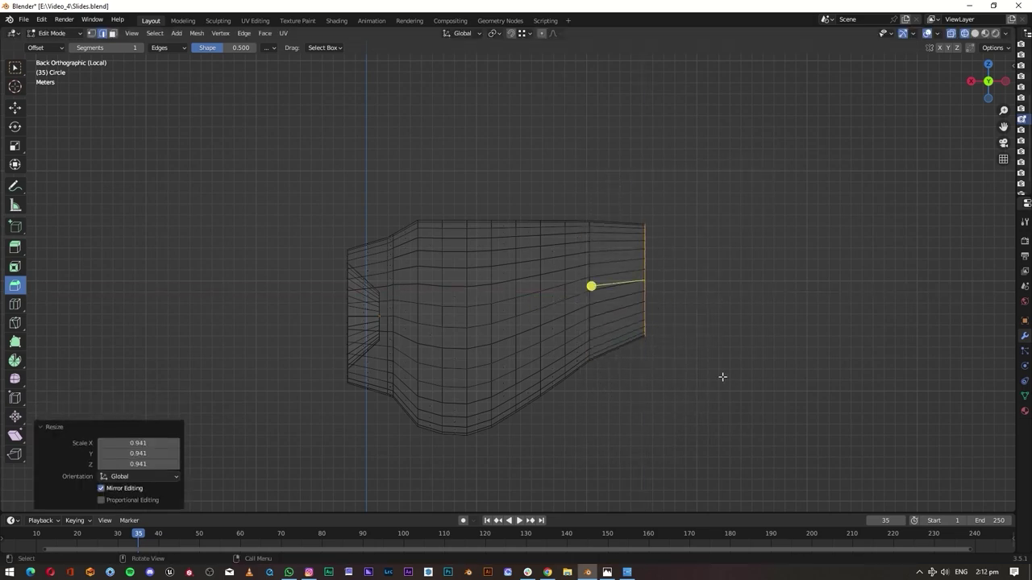
pyautogui.press('g')
pyautogui.click(631, 354)
pyautogui.moveTo(631, 355); pyautogui.dragTo(956, 150, button='middle')
pyautogui.press('ctrl+KP_1')
pyautogui.scroll(-2, 581, 278)
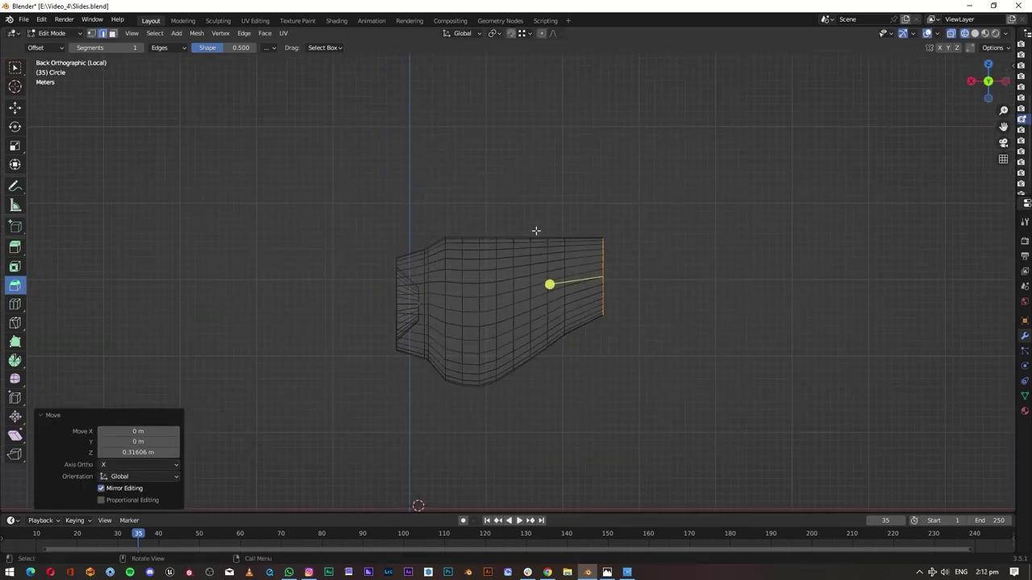
# - Try enlarging a middle band of faces, then undo that change
pyautogui.moveTo(603, 224); pyautogui.dragTo(494, 405)
pyautogui.press('s')
pyautogui.click(588, 424)
pyautogui.press('g')
pyautogui.press('z')
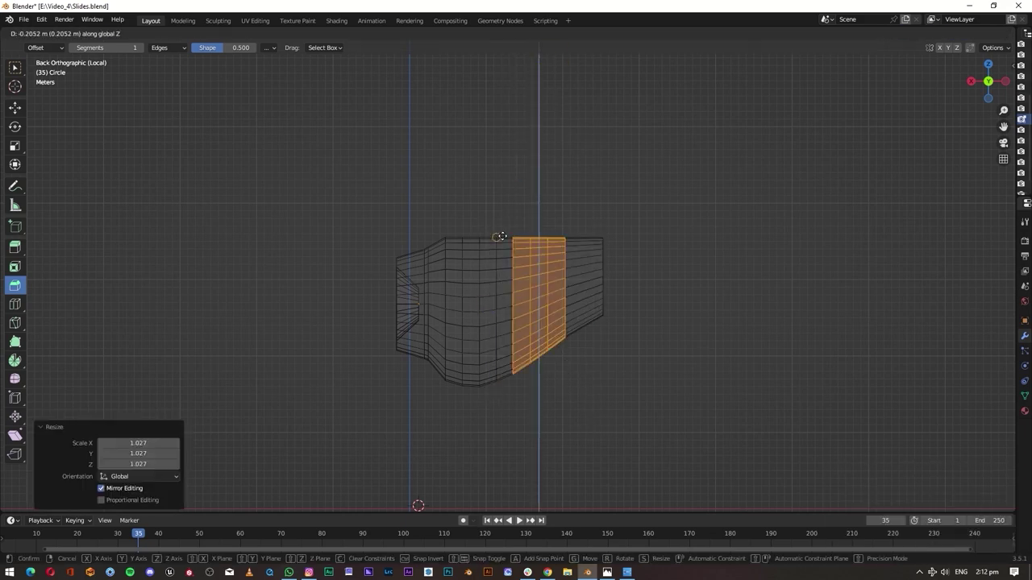
pyautogui.press('Escape')
pyautogui.hotkey('ctrl', 'z')
pyautogui.hotkey('ctrl', 'z')
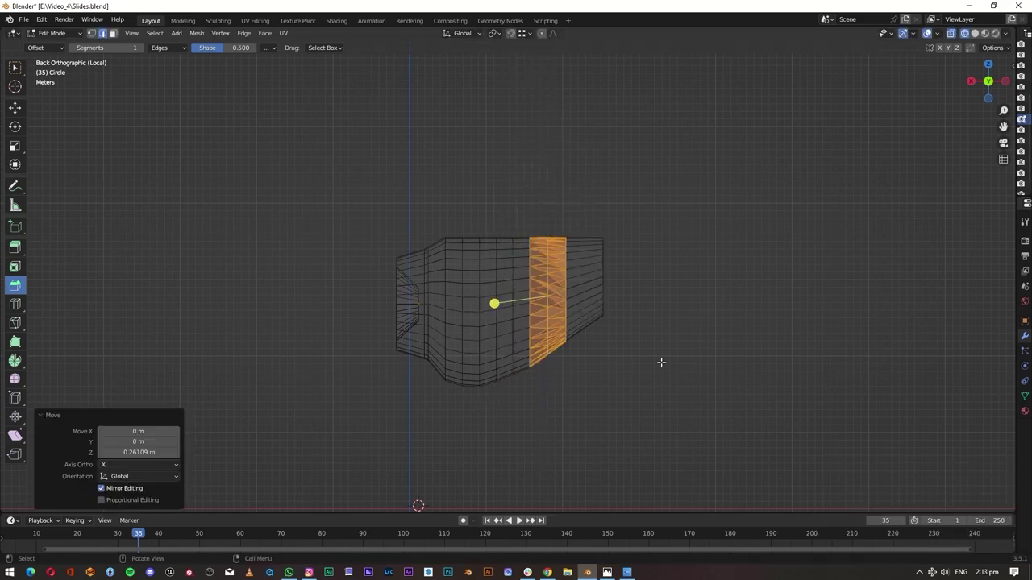
pyautogui.hotkey('ctrl', 'z')
pyautogui.hotkey('ctrl', 'z')
pyautogui.hotkey('ctrl', 'z')
pyautogui.moveTo(599, 330)
pyautogui.mouseDown(button='middle')
pyautogui.moveTo(550, 222)
pyautogui.moveTo(636, 320)
pyautogui.mouseUp(button='middle')
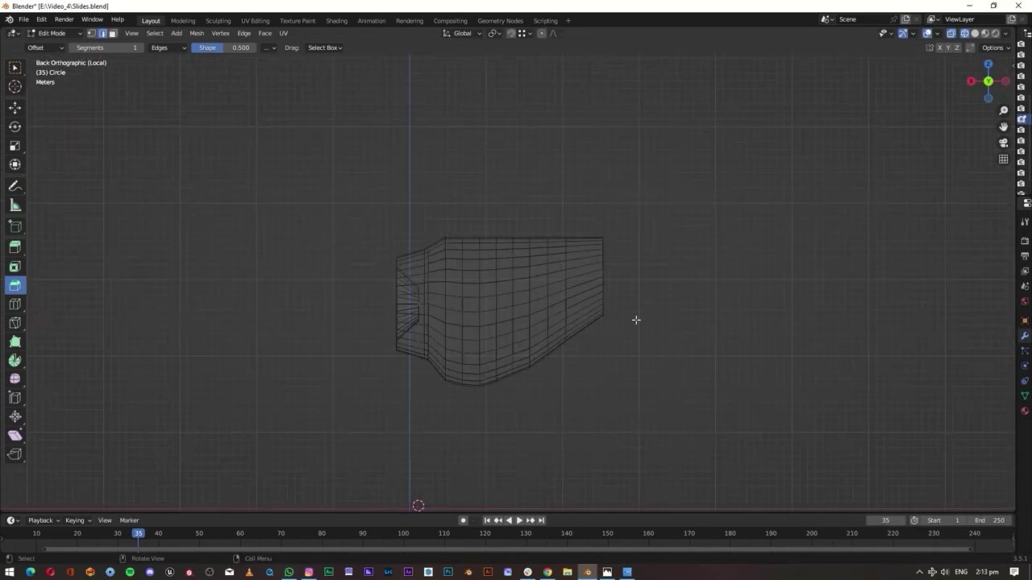
# - Lower a vertical edge loop along Z, cancelling the unwanted resizes
pyautogui.keyDown('alt'); pyautogui.click(556, 322); pyautogui.keyUp('alt')
pyautogui.press('g')
pyautogui.press('z')
pyautogui.click(580, 322)
pyautogui.press('s')
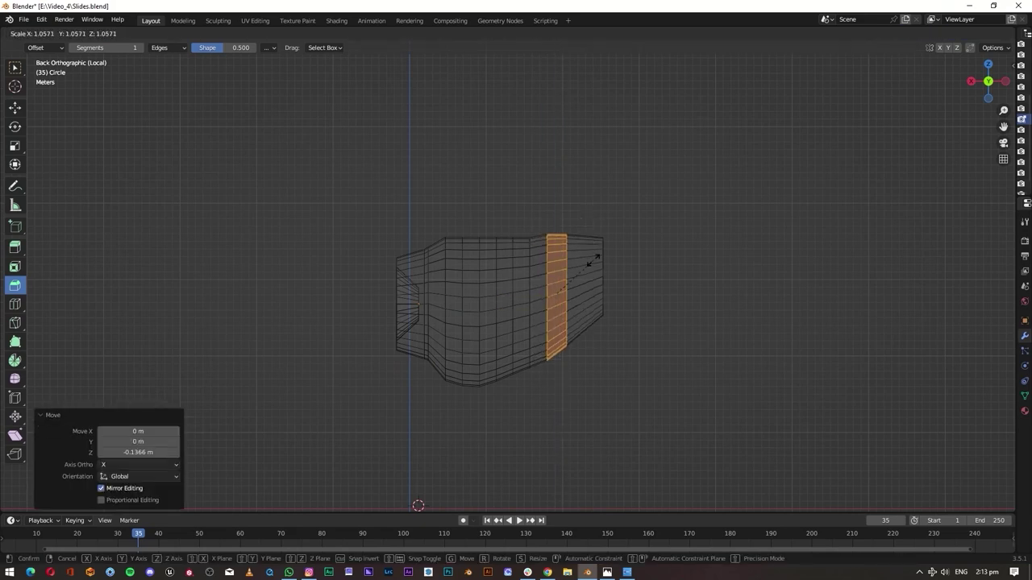
pyautogui.rightClick(594, 260)
pyautogui.click(592, 235)
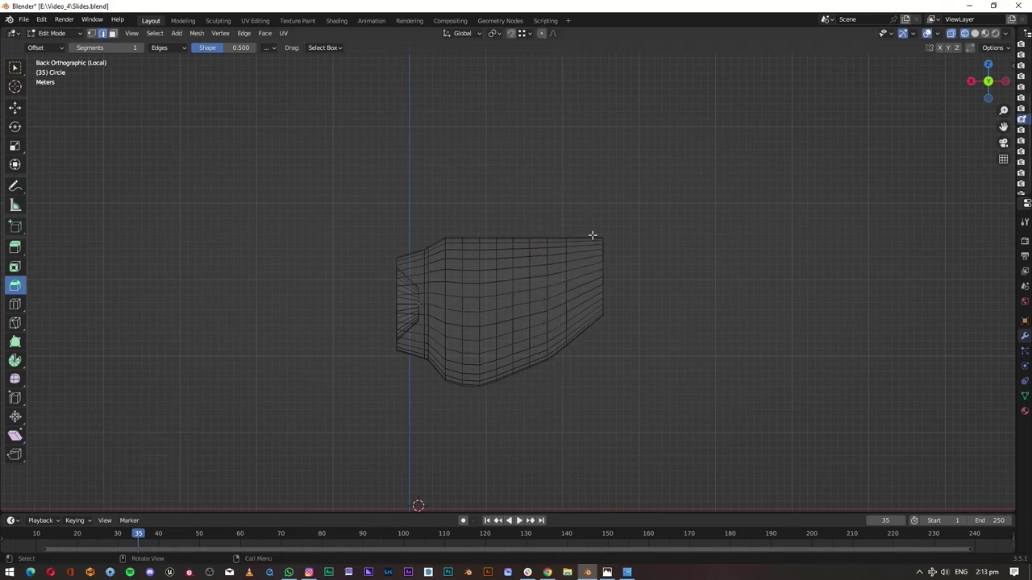
pyautogui.click(561, 390)
pyautogui.rightClick(589, 387)
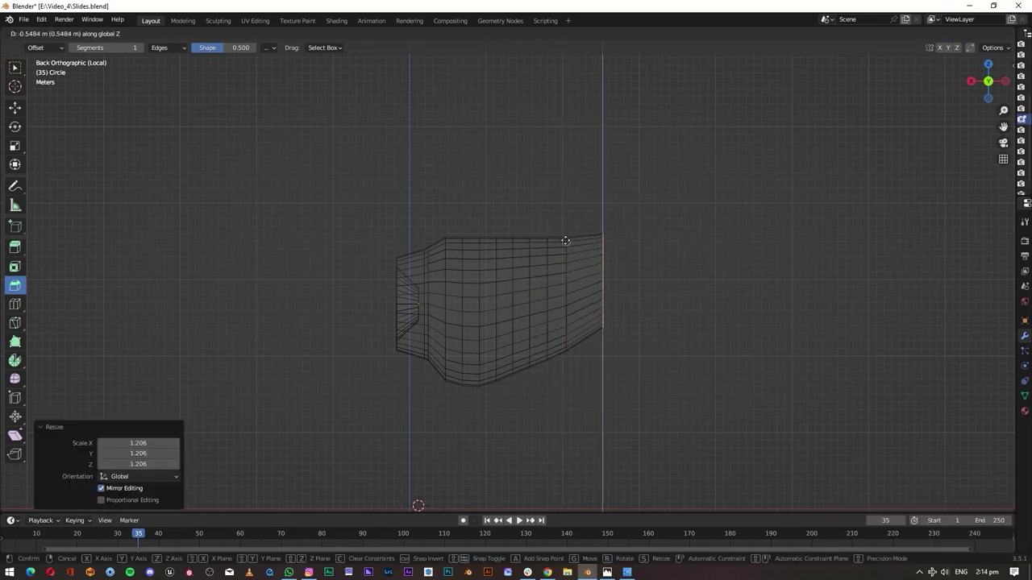
pyautogui.rightClick(661, 238)
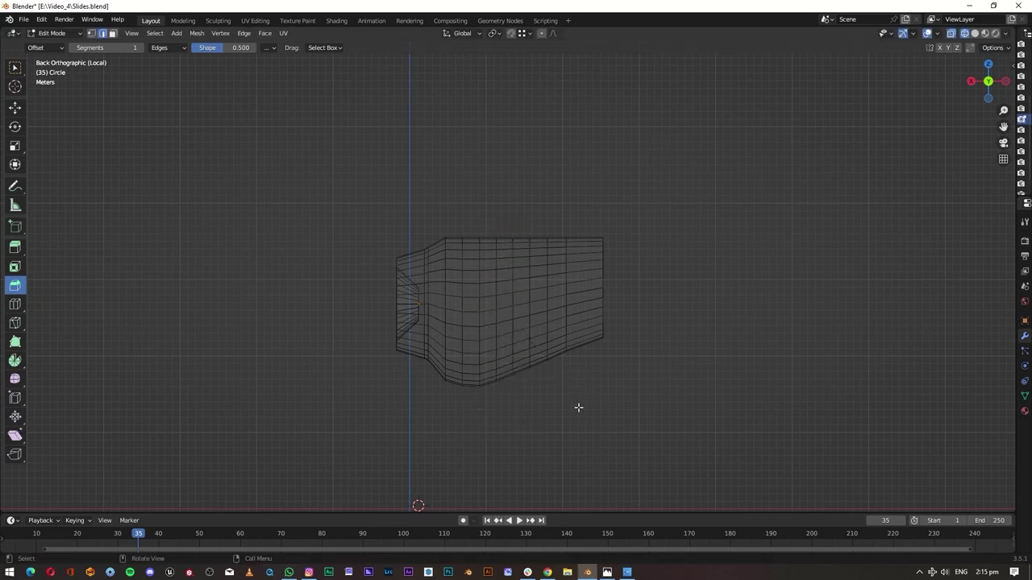
# - Enlarge the middle vertical loops one by one to round the body
pyautogui.keyDown('alt'); pyautogui.click(504, 355); pyautogui.keyUp('alt')
pyautogui.press('s')
pyautogui.click(545, 423)
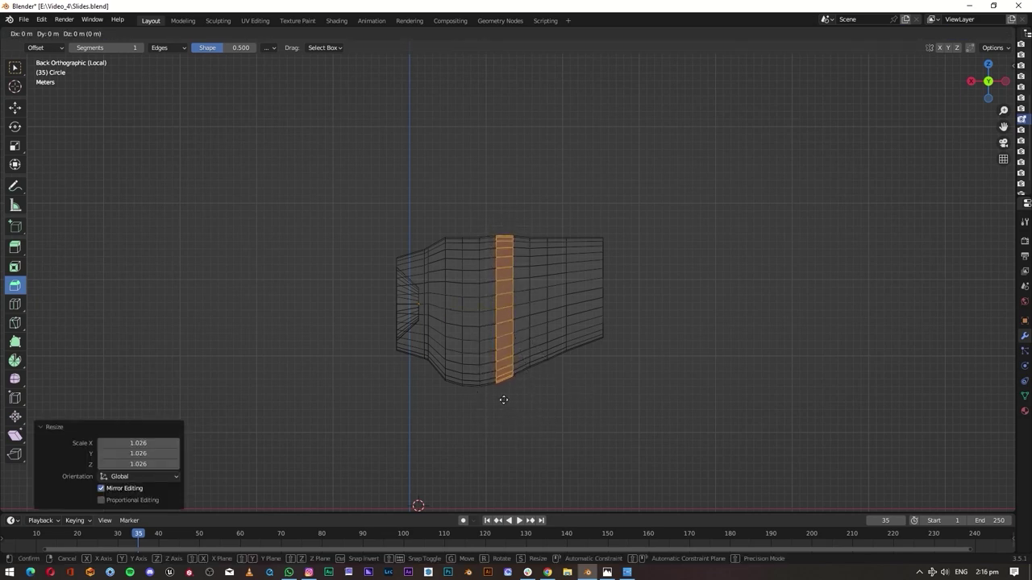
pyautogui.click(537, 402)
pyautogui.click(519, 441)
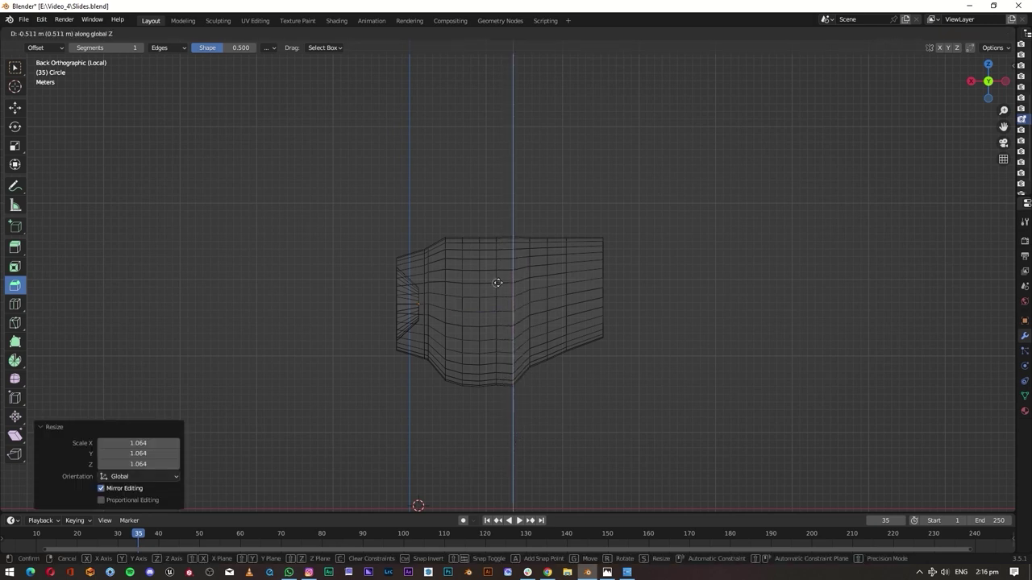
pyautogui.click(521, 205)
pyautogui.click(504, 451)
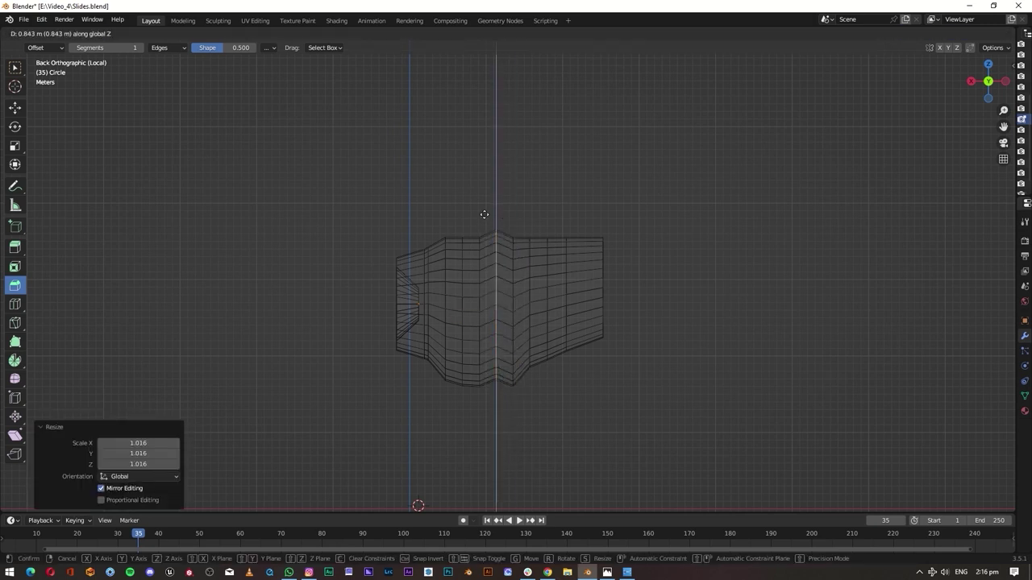
pyautogui.click(483, 214)
# - Scale the underside-step loop and the next loop toward the rear
pyautogui.keyDown('alt'); pyautogui.click(529, 347); pyautogui.keyUp('alt')
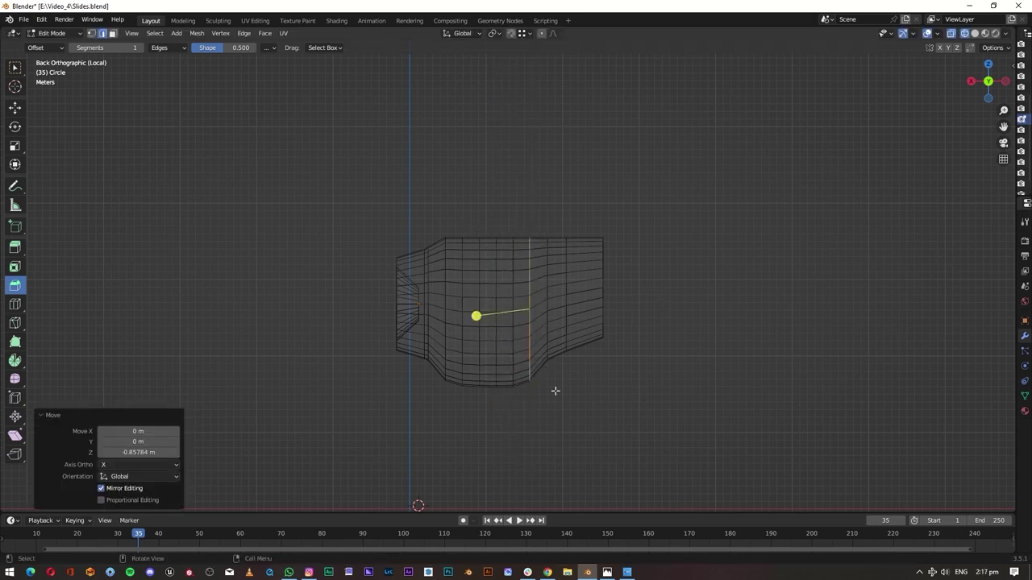
pyautogui.click(558, 395)
pyautogui.click(640, 353)
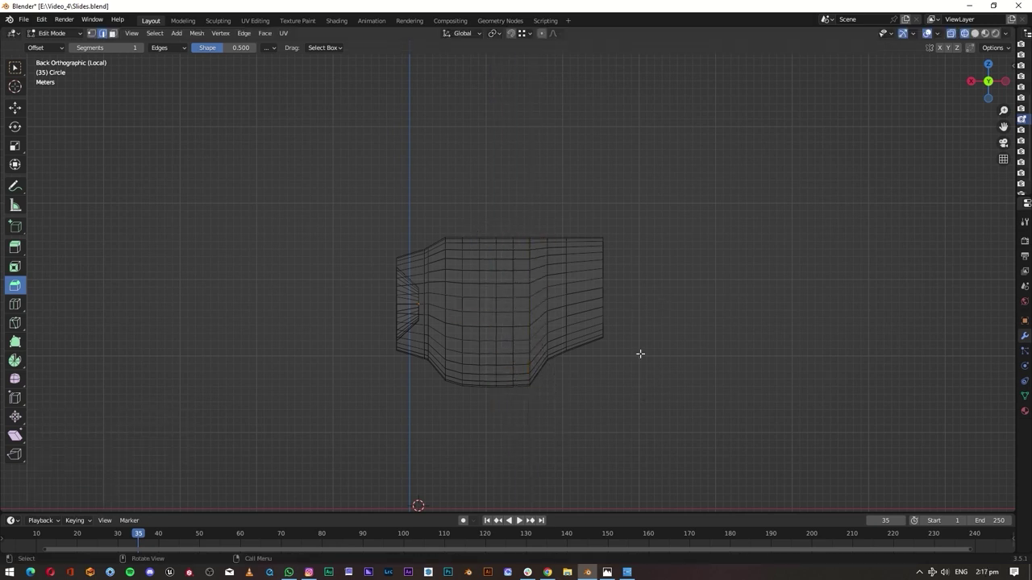
pyautogui.click(610, 427)
pyautogui.press('s')
pyautogui.click(553, 396)
# - Scale the rear end loop and pull it inward for a blunt end
pyautogui.moveTo(553, 226); pyautogui.dragTo(560, 398)
pyautogui.click(580, 429)
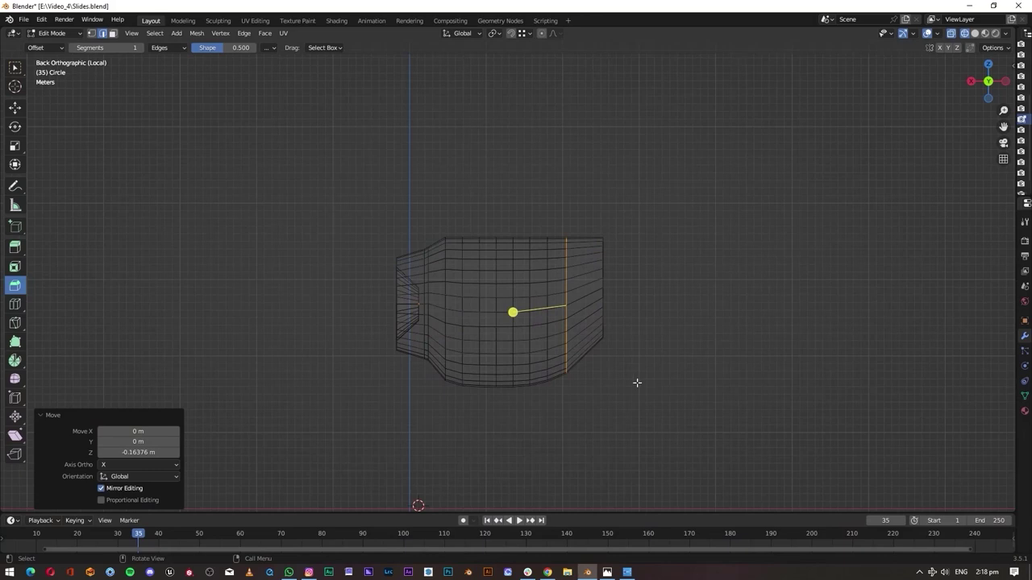
pyautogui.press('g')
pyautogui.click(574, 442)
pyautogui.press('s')
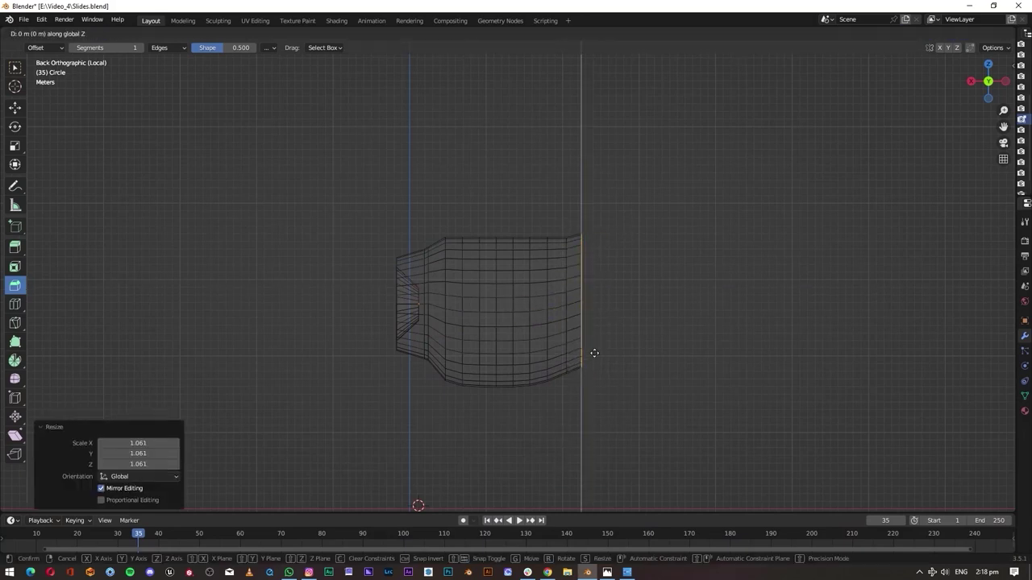
pyautogui.rightClick(591, 307)
# - Select the rear edge loop, shift it along X and raise it vertically
pyautogui.moveTo(648, 359); pyautogui.dragTo(685, 368, button='middle')
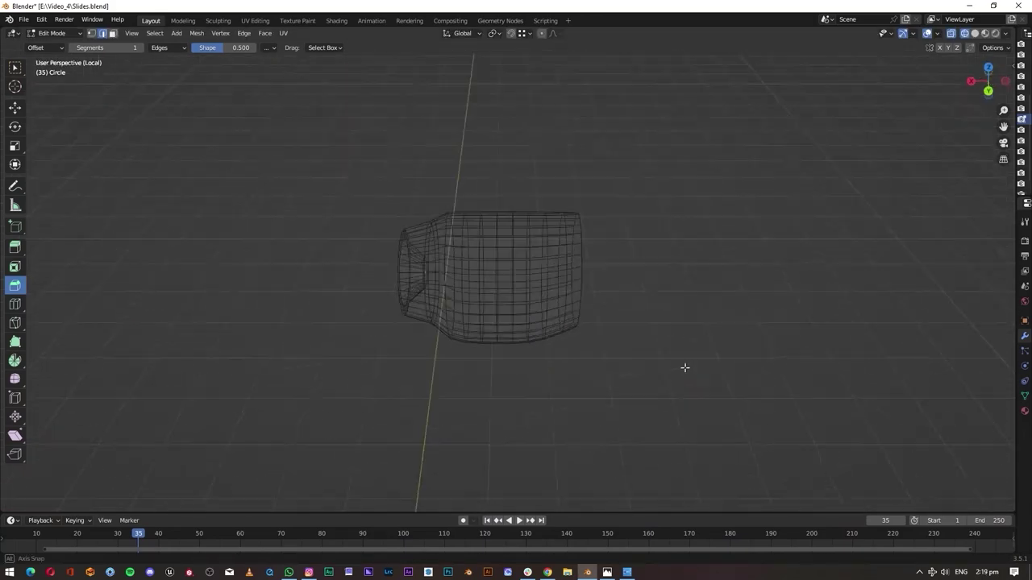
pyautogui.press('ctrl+KP_1')
pyautogui.moveTo(606, 208); pyautogui.dragTo(569, 417)
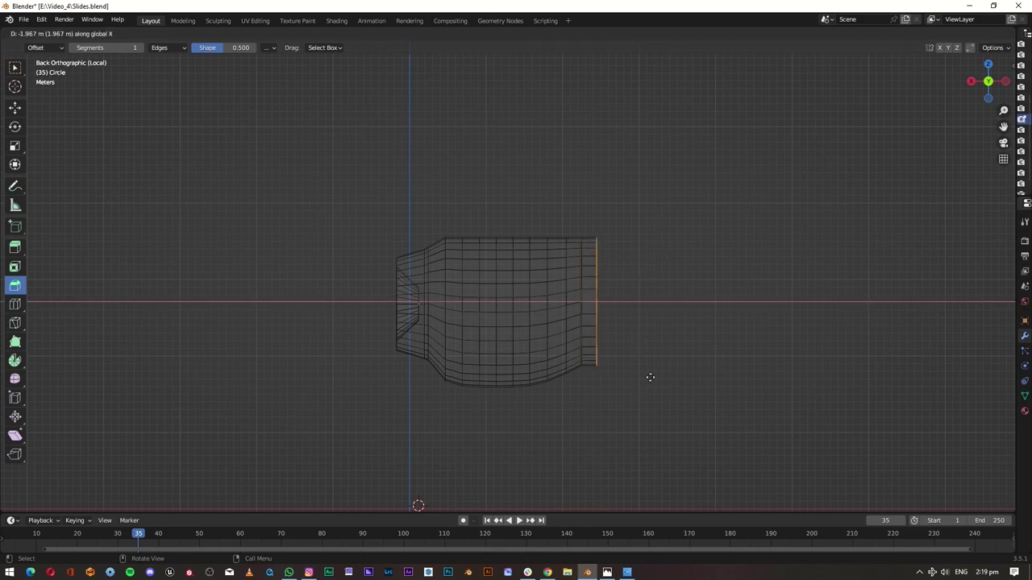
pyautogui.click(650, 377)
pyautogui.press('g')
pyautogui.press('z')
pyautogui.click(594, 265)
pyautogui.scroll(2, 690, 373)
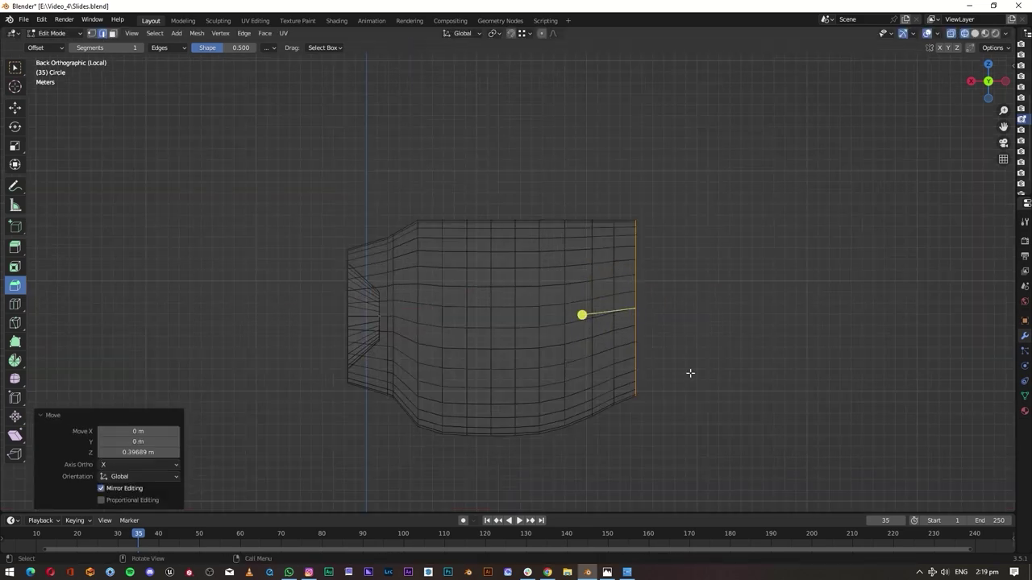
pyautogui.click(618, 227)
pyautogui.scroll(-3, 662, 317)
# - Resize the rear edge loop and shift it outward
pyautogui.press('s')
pyautogui.click(673, 315)
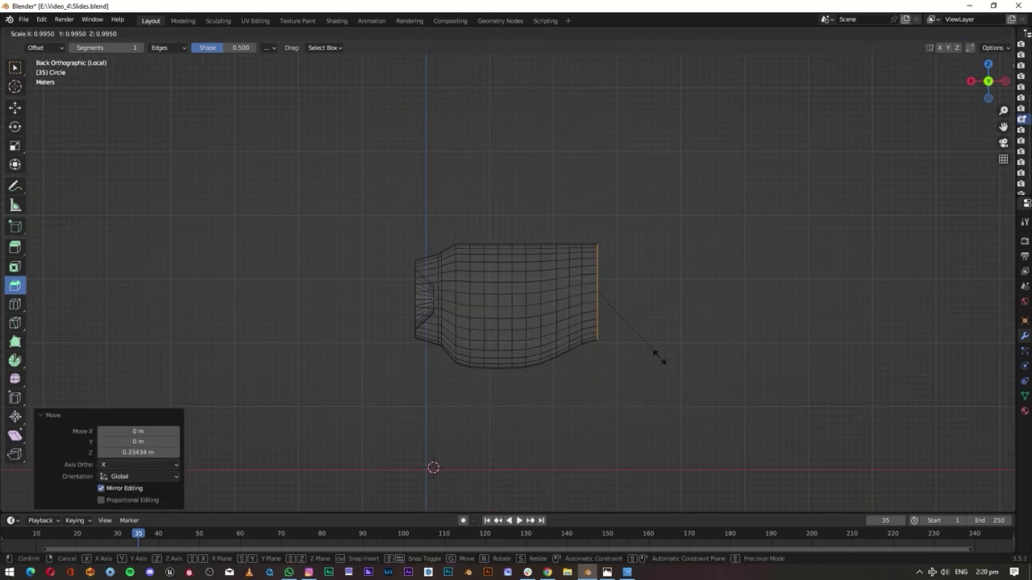
pyautogui.scroll(4, 645, 361)
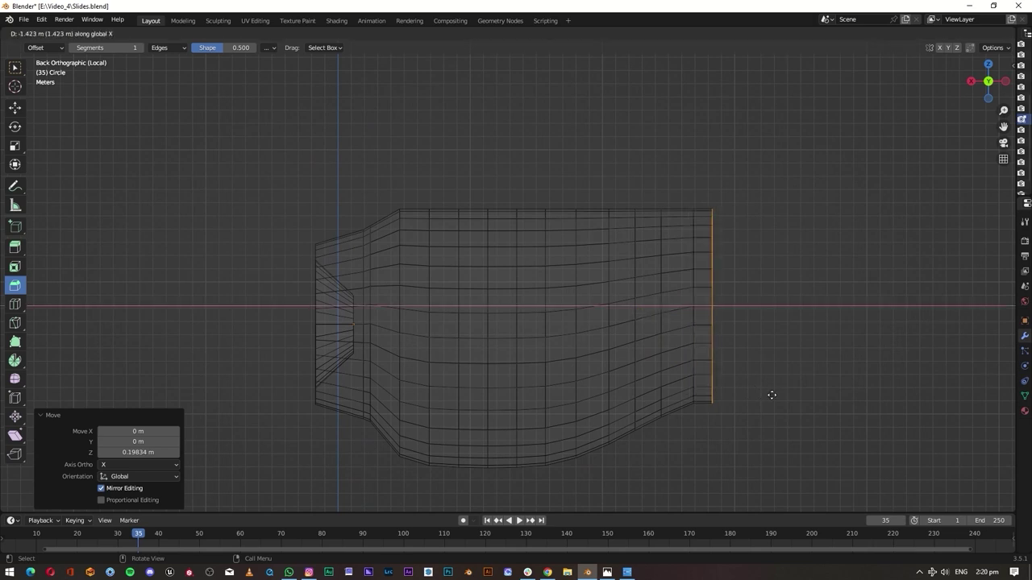
pyautogui.click(771, 395)
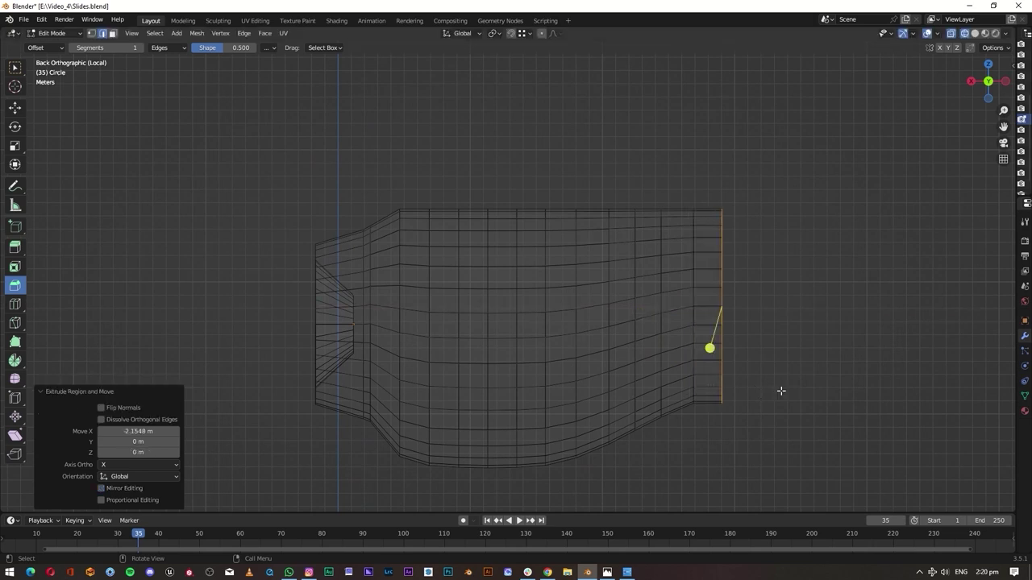
pyautogui.click(845, 403)
pyautogui.press('s')
pyautogui.click(813, 384)
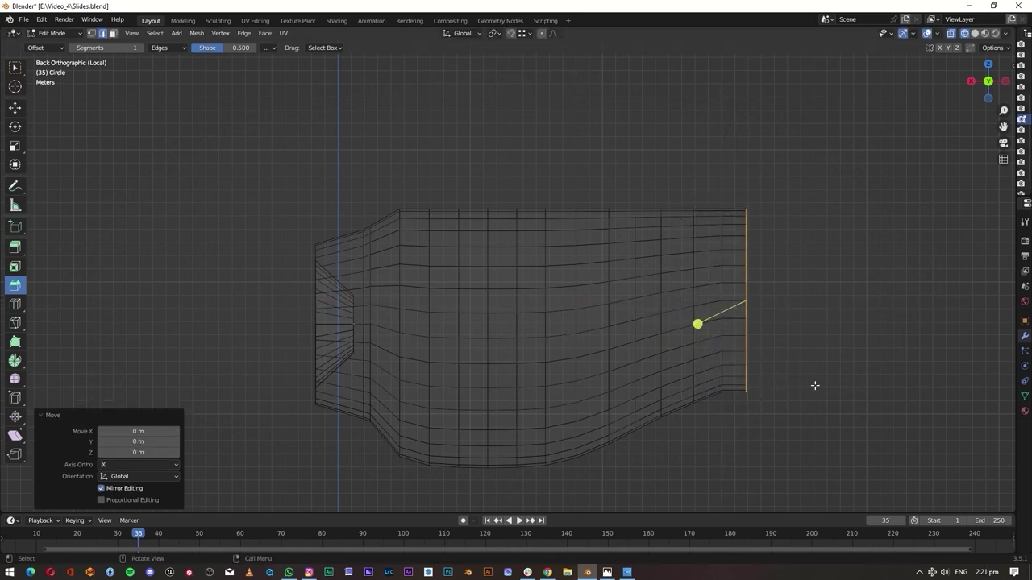
# - Raise the rear edge along Z and push it further back along X
pyautogui.press('g')
pyautogui.press('z')
pyautogui.click(774, 450)
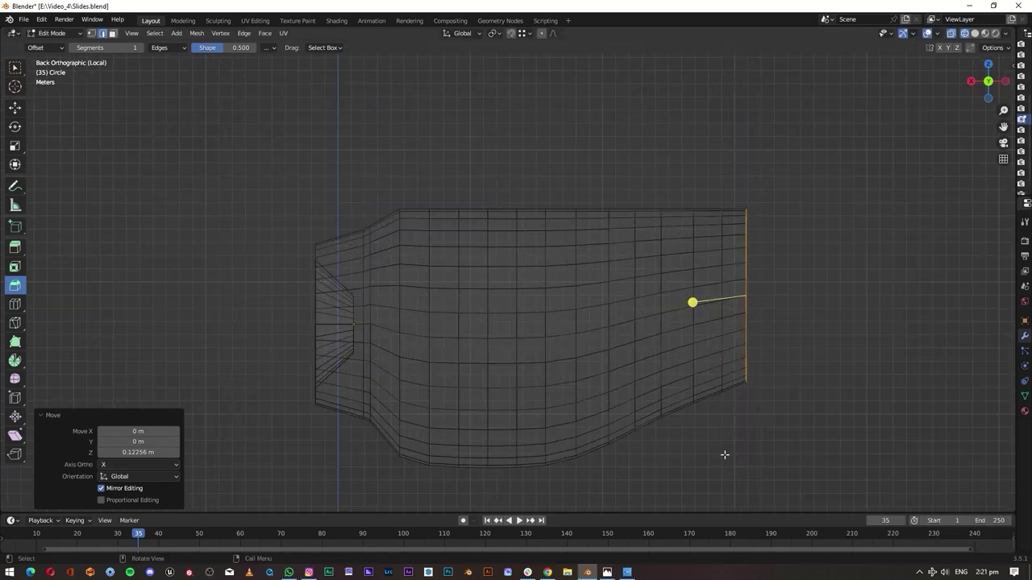
pyautogui.scroll(-1, 789, 404)
pyautogui.press('g')
pyautogui.click(774, 348)
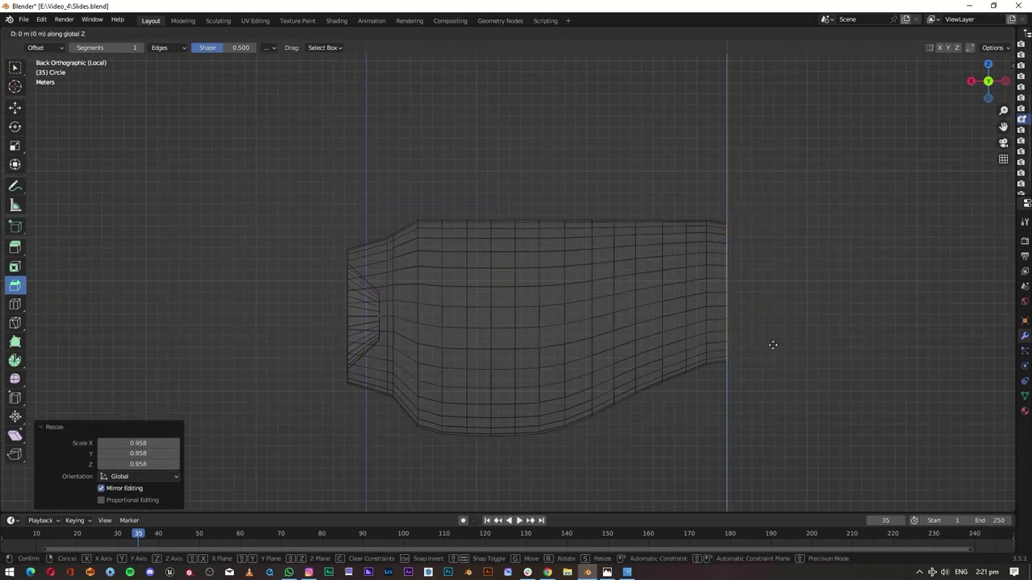
pyautogui.press('g')
pyautogui.press('x')
pyautogui.click(815, 320)
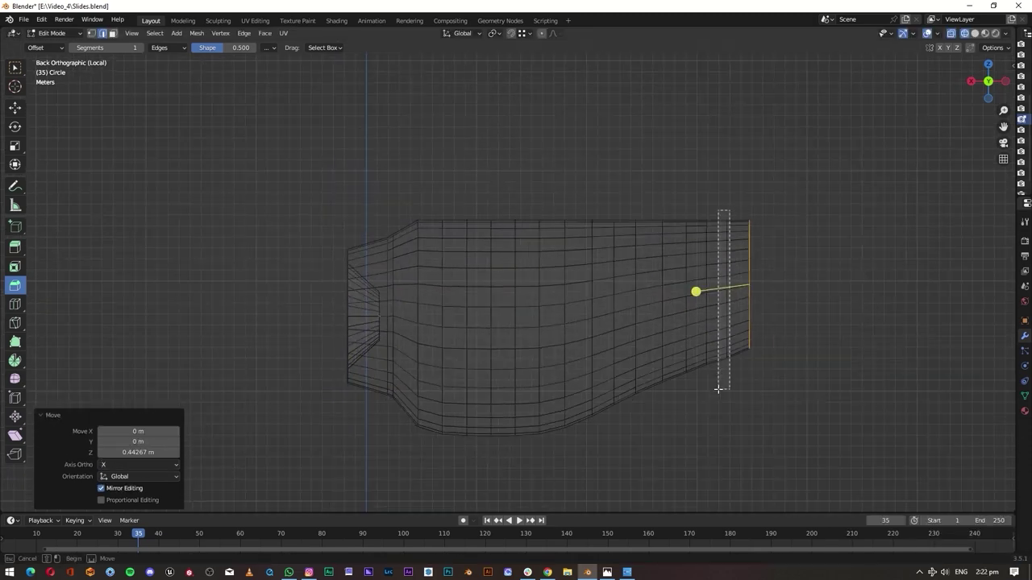
# - Narrow the new tail edge loop to 0.8949 and view it in solid shading
pyautogui.moveTo(718, 390); pyautogui.dragTo(718, 390)
pyautogui.moveTo(782, 193); pyautogui.dragTo(737, 389)
pyautogui.click(768, 388)
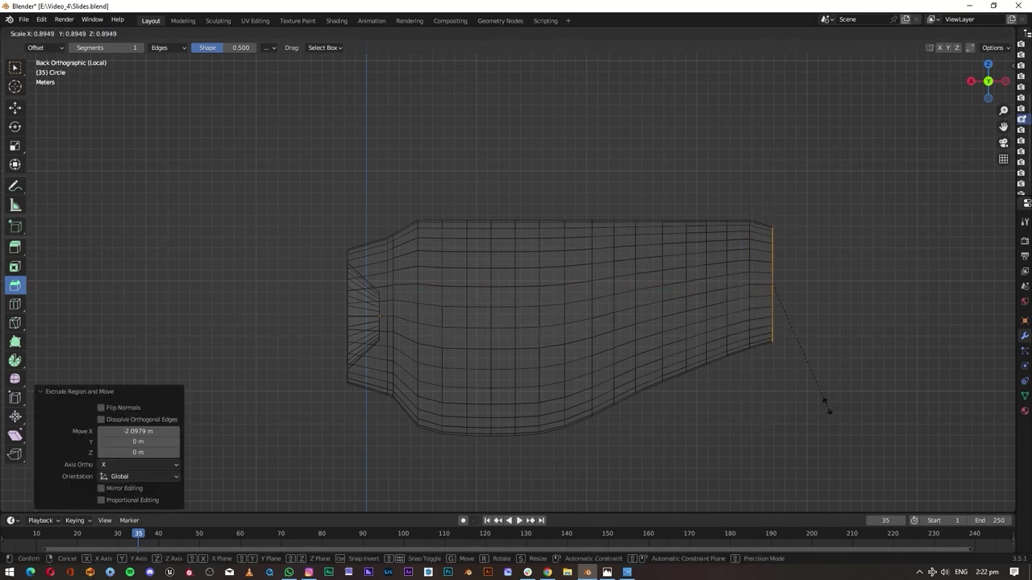
pyautogui.scroll(2, 820, 384)
pyautogui.press('s')
pyautogui.click(744, 290)
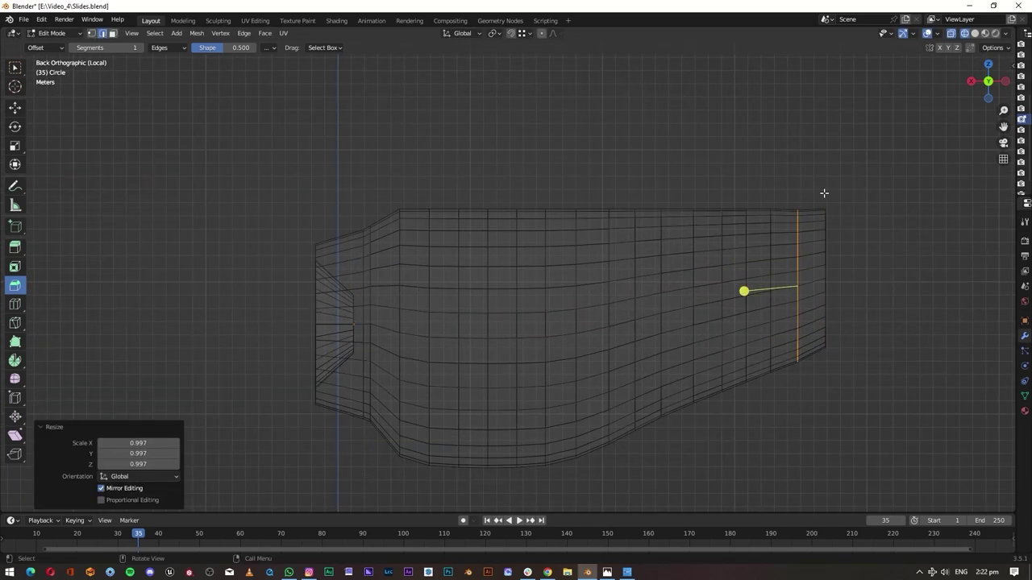
pyautogui.click(667, 436)
pyautogui.scroll(-1, 668, 436)
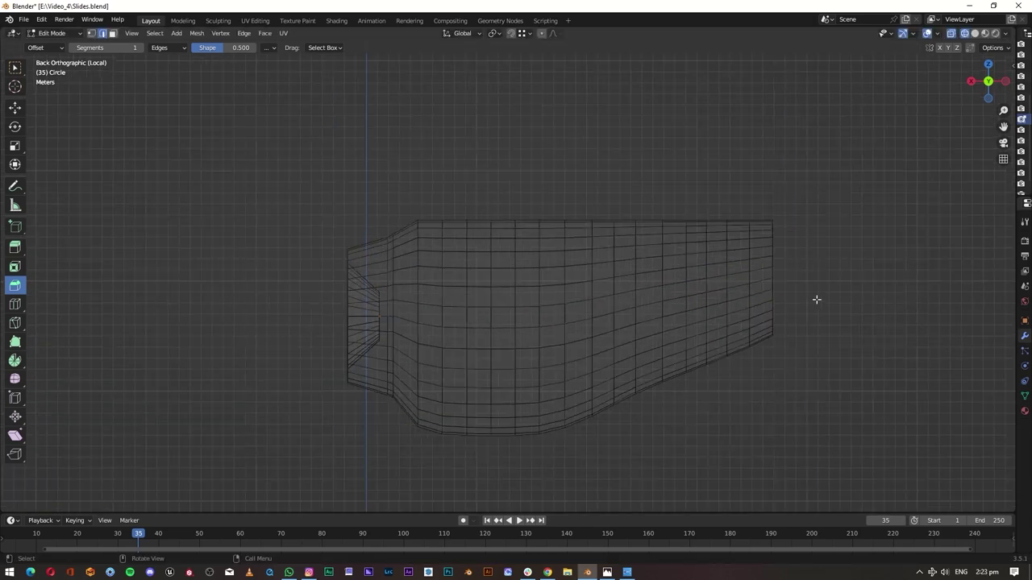
pyautogui.click(975, 33)
pyautogui.moveTo(634, 203)
pyautogui.mouseDown(button='middle')
pyautogui.moveTo(508, 240)
pyautogui.moveTo(690, 218)
pyautogui.moveTo(728, 357)
pyautogui.moveTo(656, 341)
pyautogui.mouseUp(button='middle')
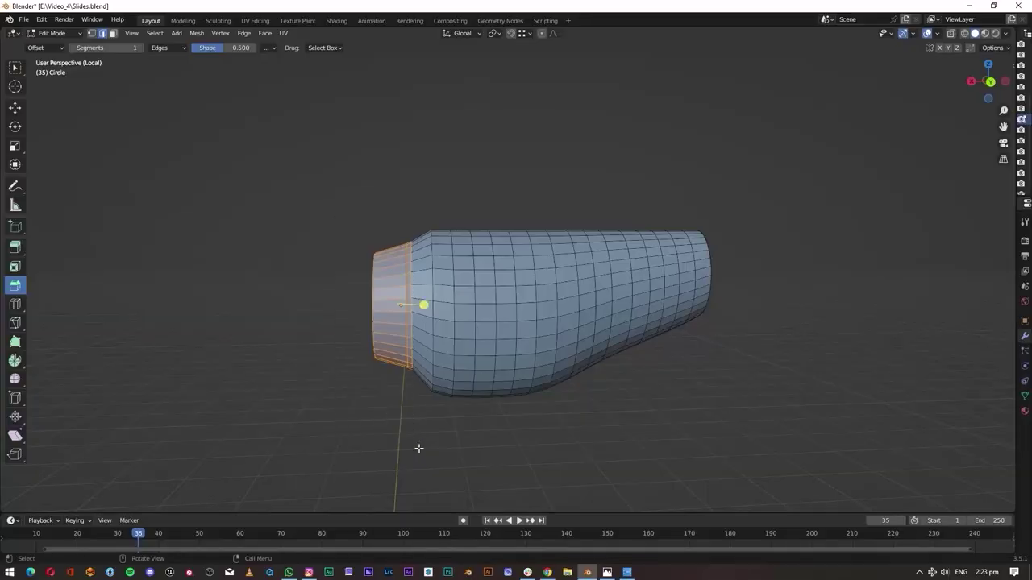
# - Enlarge the front intake ring by a factor of 1.147
pyautogui.press('s')
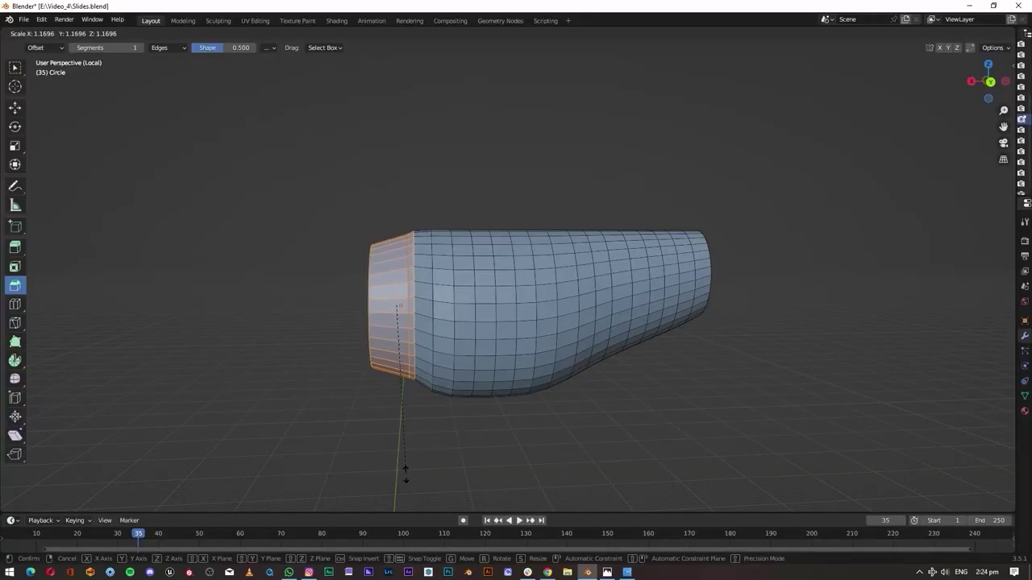
pyautogui.click(405, 475)
pyautogui.moveTo(456, 220)
pyautogui.mouseDown(button='middle')
pyautogui.moveTo(343, 299)
pyautogui.moveTo(599, 283)
pyautogui.moveTo(432, 427)
pyautogui.mouseUp(button='middle')
pyautogui.hotkey('shift', 'z')
pyautogui.click(431, 450)
pyautogui.scroll(2, 362, 166)
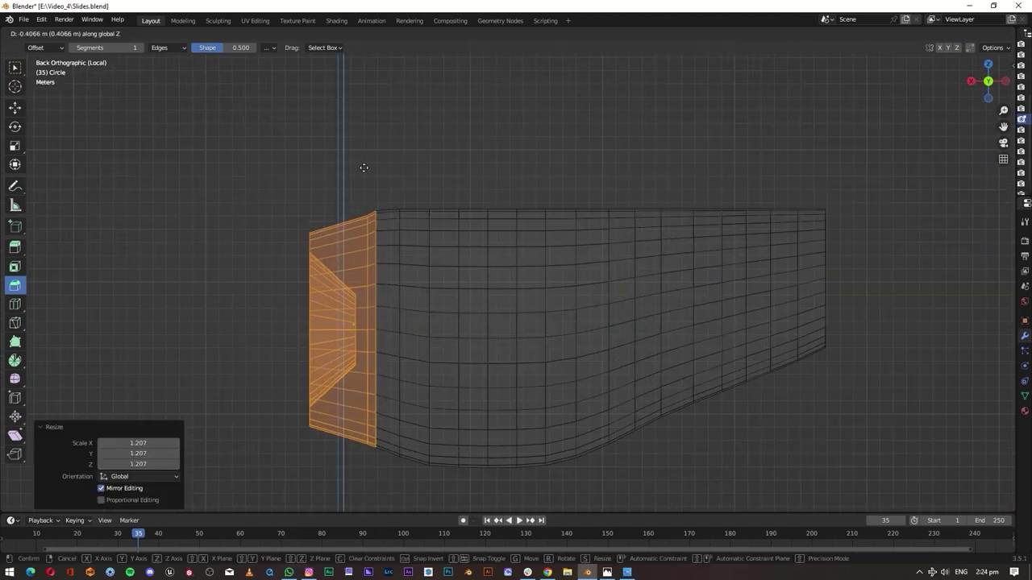
pyautogui.moveTo(362, 166)
pyautogui.mouseDown(button='middle')
pyautogui.moveTo(596, 334)
pyautogui.moveTo(424, 320)
pyautogui.mouseUp(button='middle')
# - Resize the inner intake loop and move it vertically along Z
pyautogui.press('s')
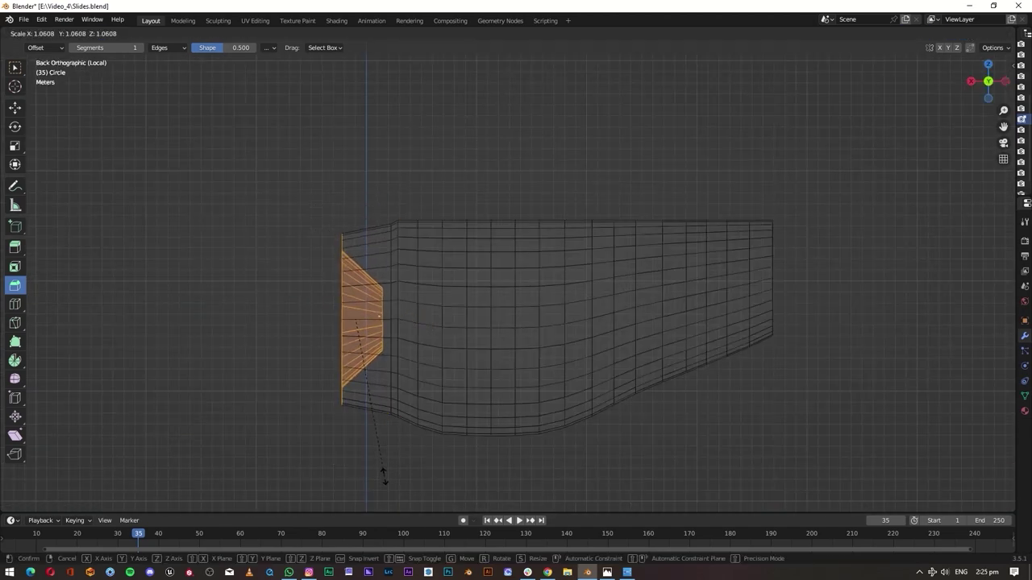
pyautogui.click(382, 473)
pyautogui.press('g')
pyautogui.press('z')
pyautogui.click(371, 204)
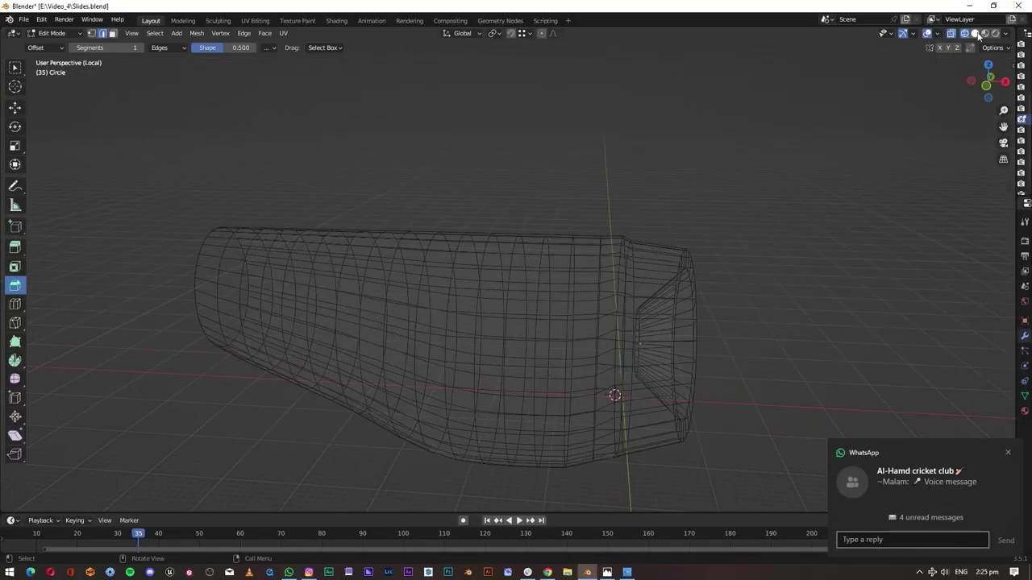
pyautogui.hotkey('shift', 'z')
pyautogui.moveTo(371, 204)
pyautogui.mouseDown(button='middle')
pyautogui.moveTo(771, 231)
pyautogui.moveTo(720, 286)
pyautogui.moveTo(439, 408)
pyautogui.moveTo(566, 256)
pyautogui.moveTo(672, 357)
pyautogui.moveTo(546, 456)
pyautogui.moveTo(516, 419)
pyautogui.mouseUp(button='middle')
pyautogui.hotkey('shift', 'z')
pyautogui.hotkey('shift', 'z')
pyautogui.hotkey('shift', 'z')
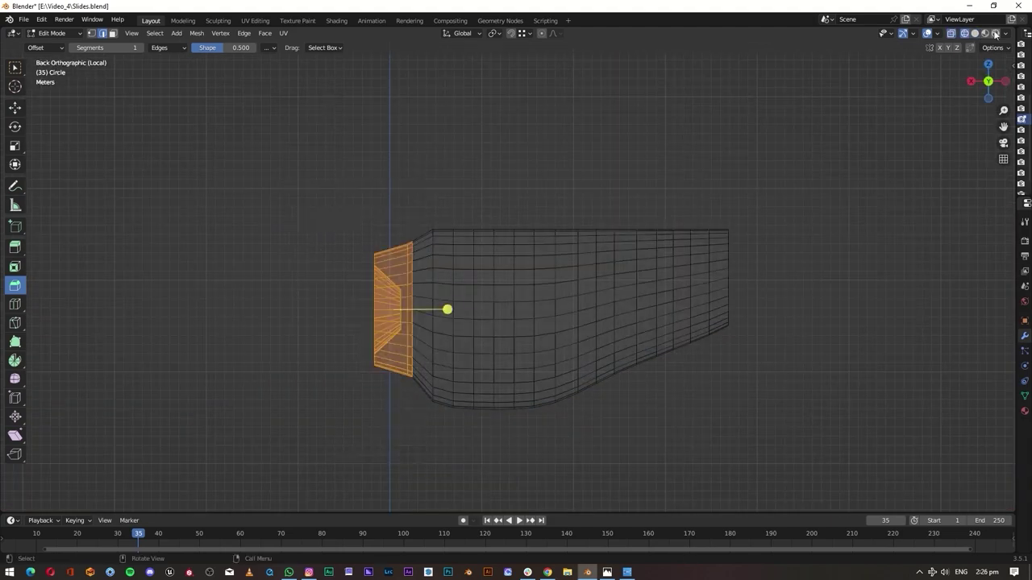
# - Resize and vertically reposition the intake loop, checking the hollow opening in solid view
pyautogui.hotkey('shift', 'z')
pyautogui.moveTo(564, 338); pyautogui.dragTo(723, 432, button='middle')
pyautogui.press('s')
pyautogui.click(684, 281)
pyautogui.moveTo(684, 282)
pyautogui.mouseDown(button='middle')
pyautogui.moveTo(610, 209)
pyautogui.moveTo(535, 266)
pyautogui.moveTo(790, 394)
pyautogui.moveTo(416, 154)
pyautogui.moveTo(327, 359)
pyautogui.moveTo(341, 218)
pyautogui.moveTo(430, 470)
pyautogui.mouseUp(button='middle')
pyautogui.hotkey('shift', 'z')
pyautogui.press('g')
pyautogui.press('z')
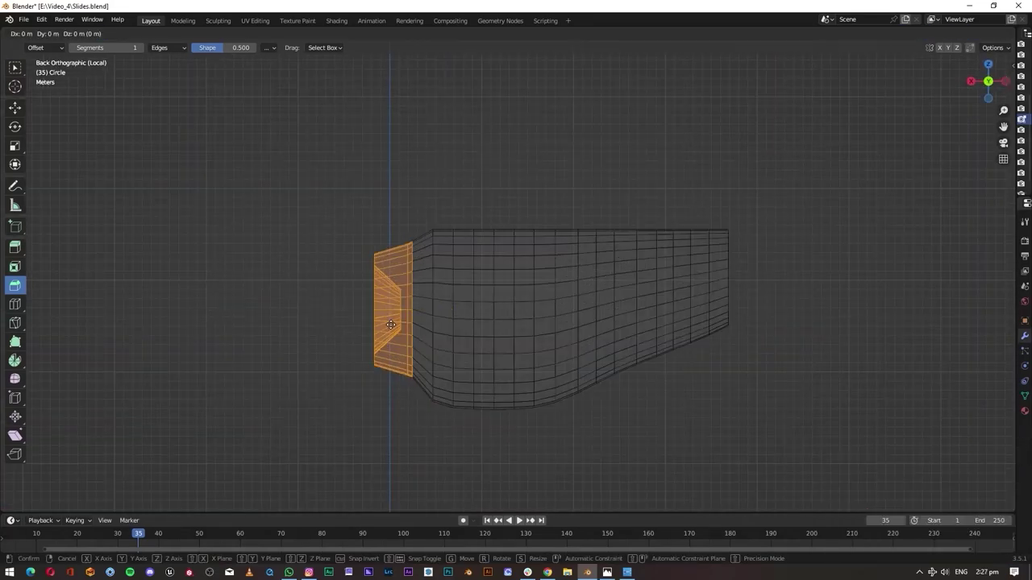
pyautogui.click(435, 325)
pyautogui.moveTo(435, 325); pyautogui.dragTo(424, 295, button='middle')
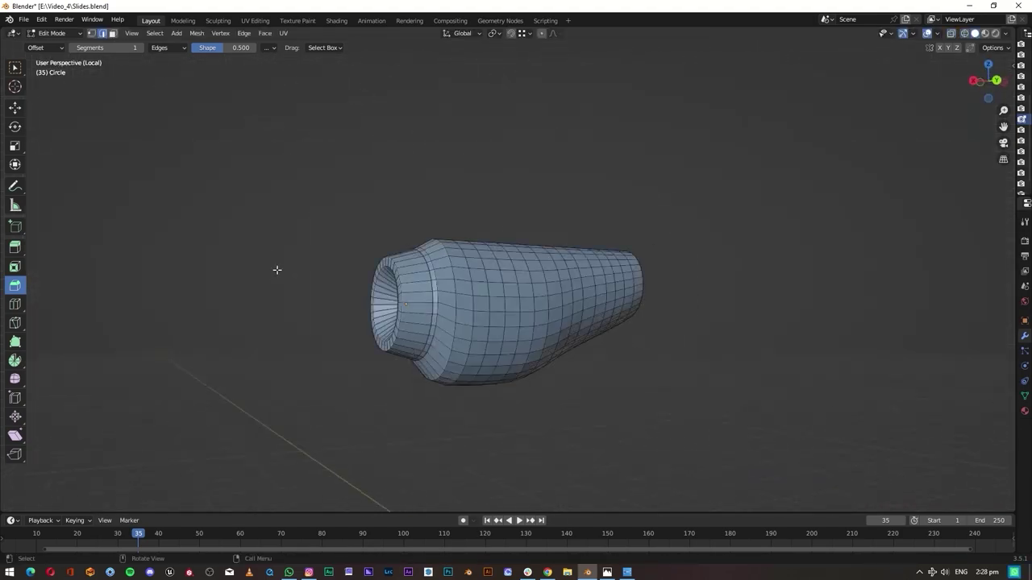
pyautogui.moveTo(277, 269)
pyautogui.mouseDown(button='middle')
pyautogui.moveTo(425, 200)
pyautogui.moveTo(267, 273)
pyautogui.mouseUp(button='middle')
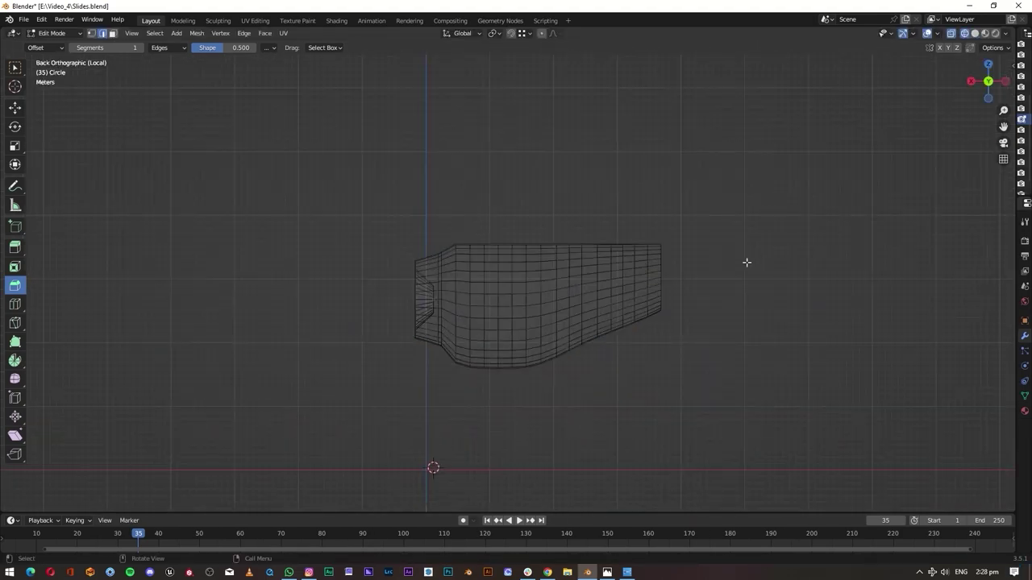
# - Shrink the tail edge loop and raise it along Z
pyautogui.click(706, 317)
pyautogui.press('s')
pyautogui.click(713, 314)
pyautogui.scroll(3, 686, 288)
pyautogui.scroll(2, 688, 212)
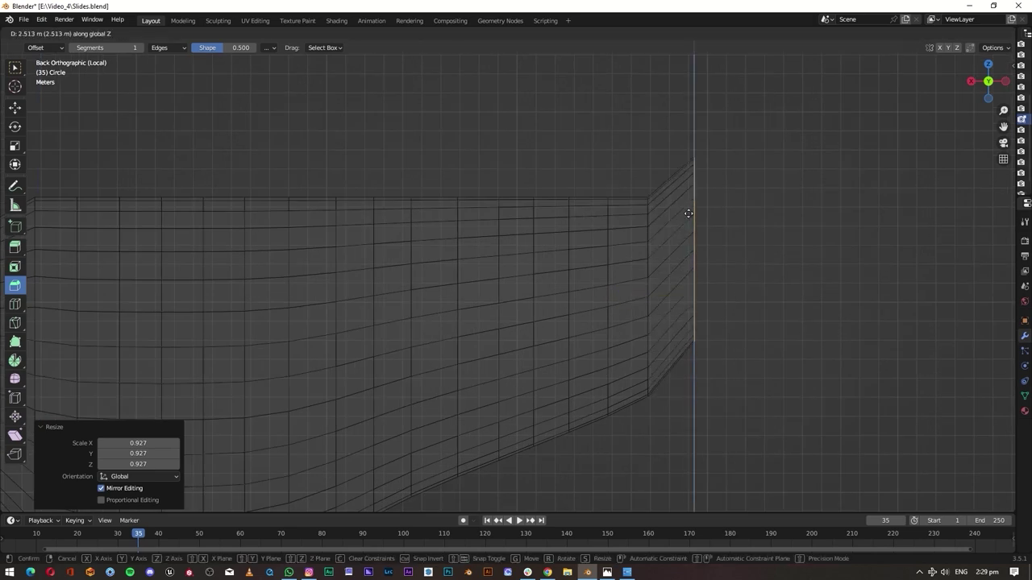
pyautogui.press('g')
pyautogui.press('z')
pyautogui.click(777, 294)
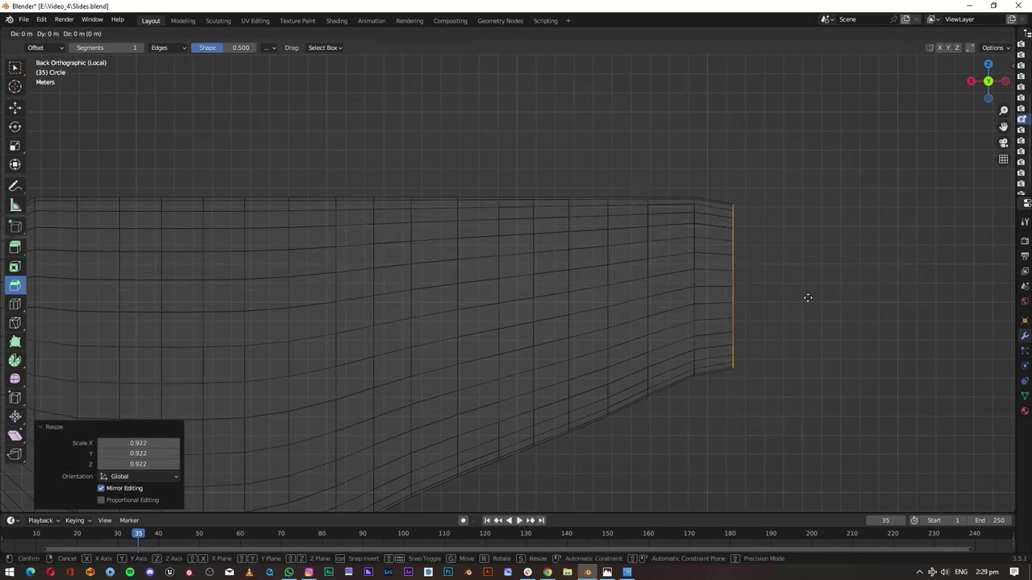
pyautogui.press('Escape')
pyautogui.press('Escape')
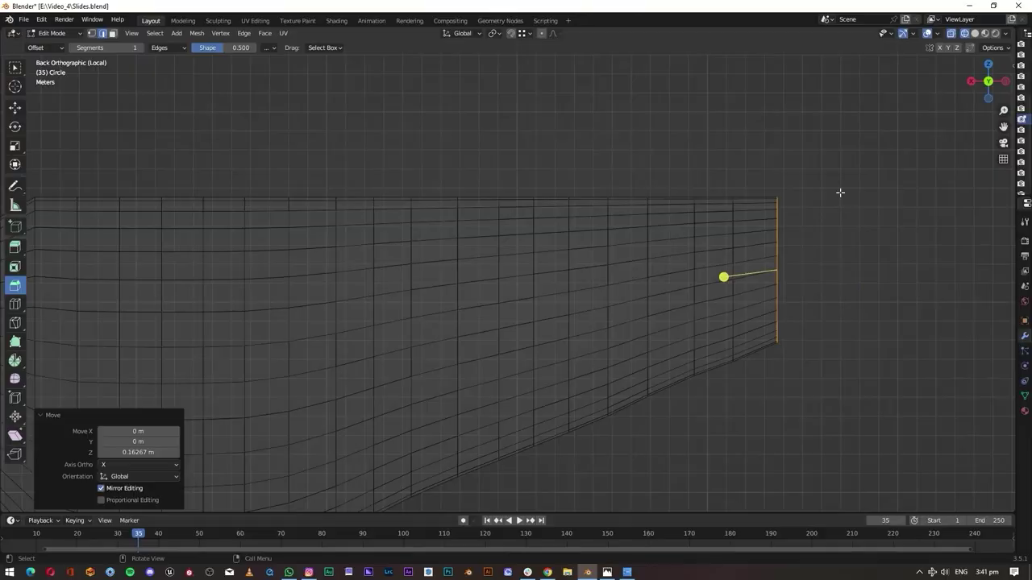
# - Reselect the tail's end edge loop and view it from the flat back side
pyautogui.scroll(-3, 650, 338)
pyautogui.scroll(3, 798, 178)
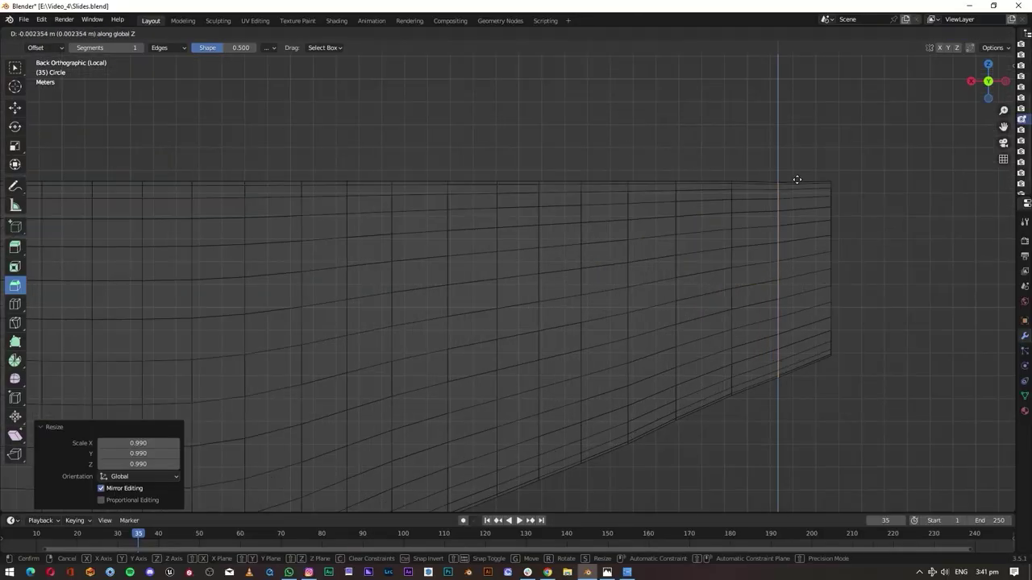
pyautogui.scroll(-2, 737, 306)
pyautogui.keyDown('alt'); pyautogui.click(737, 307); pyautogui.keyUp('alt')
pyautogui.press('Escape')
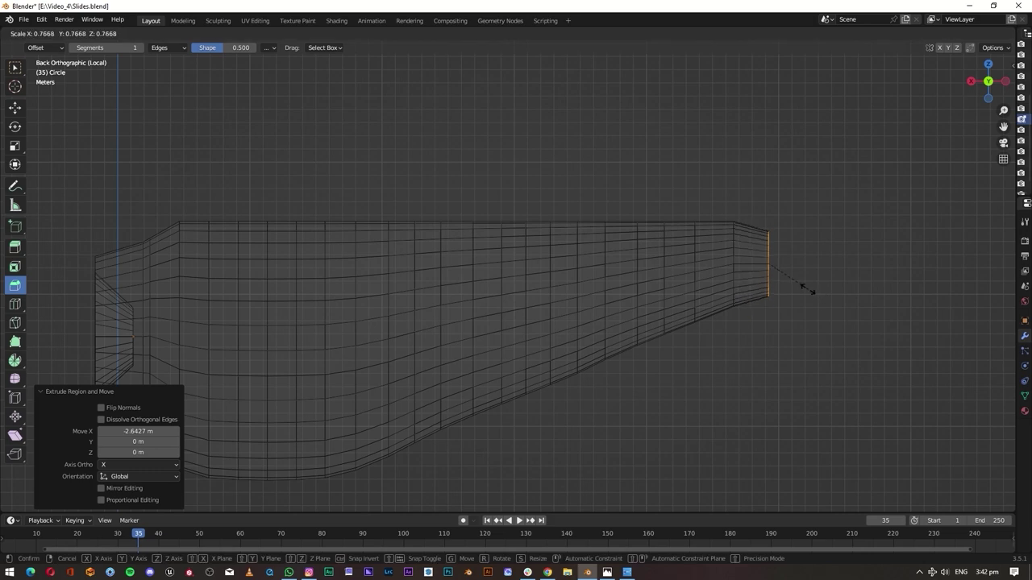
pyautogui.press('Escape')
pyautogui.moveTo(736, 212); pyautogui.dragTo(706, 306, button='middle')
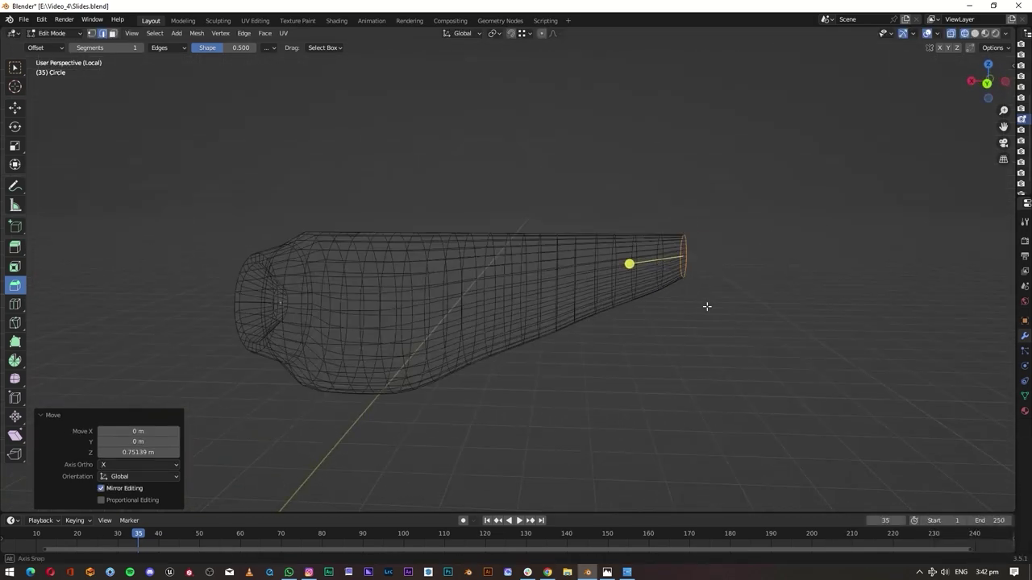
pyautogui.press('ctrl+KP_1')
# - Slightly enlarge the tail end loop and lift it along Z
pyautogui.press('s')
pyautogui.click(714, 267)
pyautogui.scroll(3, 714, 266)
pyautogui.press('g')
pyautogui.press('z')
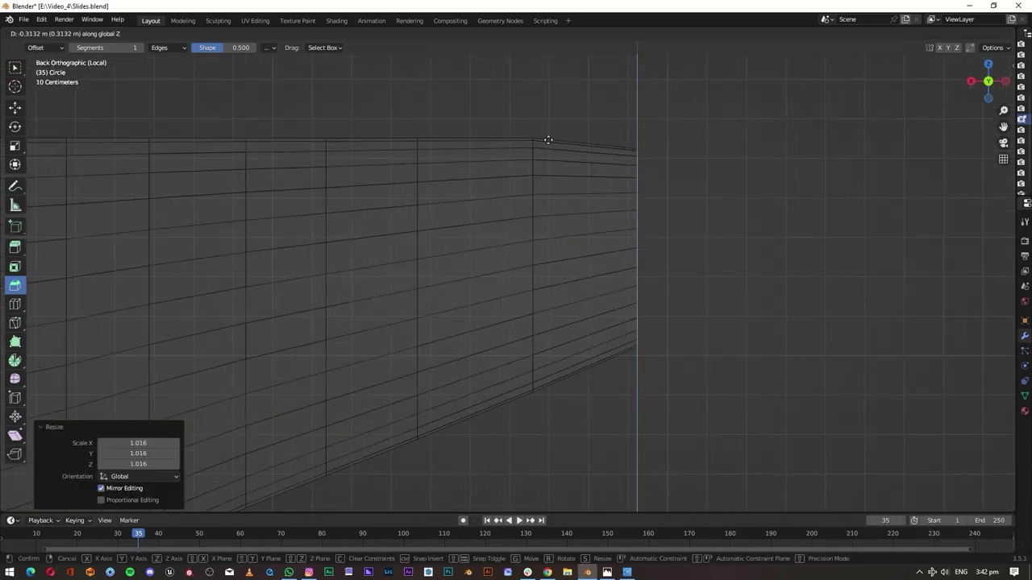
pyautogui.click(547, 139)
# - Extrude two more tail sections along X, raising the end loop along Z
pyautogui.press('e')
pyautogui.press('x')
pyautogui.click(777, 274)
pyautogui.press('g')
pyautogui.press('z')
pyautogui.click(638, 138)
pyautogui.press('e')
pyautogui.press('x')
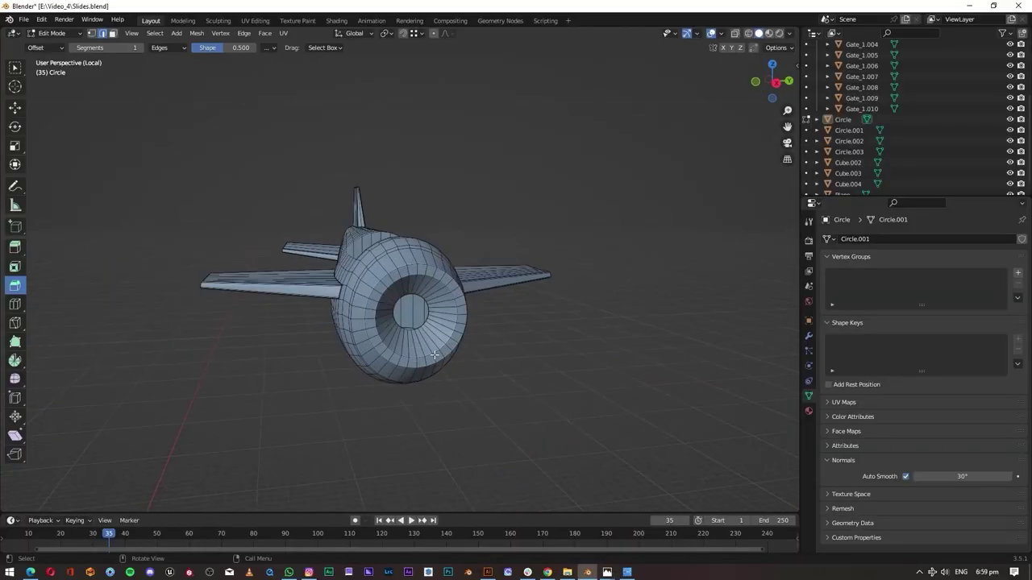
# - Snap the 3D cursor to the intake's centre and return to Object Mode
pyautogui.moveTo(355, 315); pyautogui.dragTo(433, 353, button='middle')
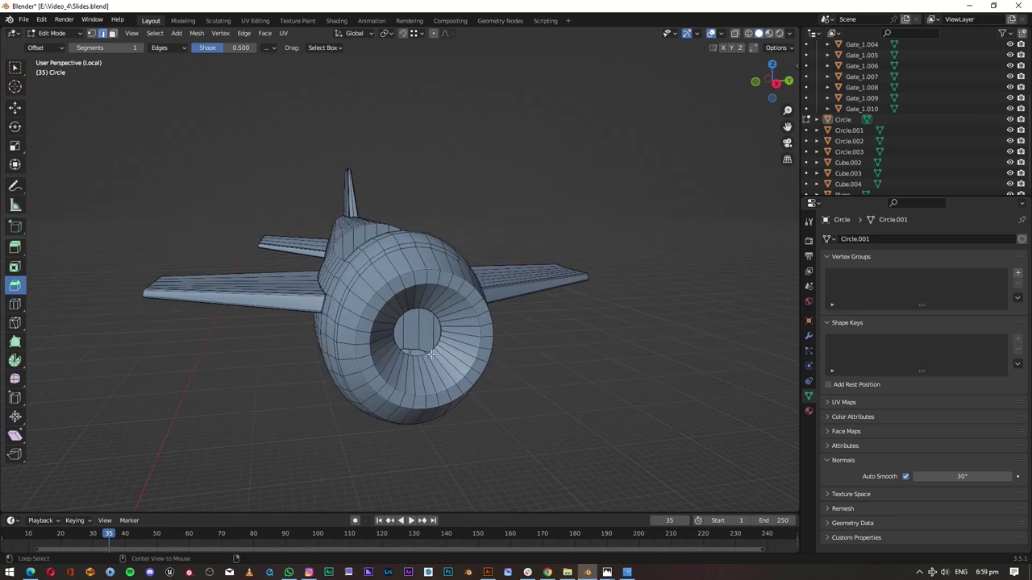
pyautogui.hotkey('shift', 's')
pyautogui.click(481, 373)
pyautogui.press('Tab')
pyautogui.moveTo(497, 384)
pyautogui.mouseDown(button='middle')
pyautogui.moveTo(409, 357)
pyautogui.moveTo(417, 345)
pyautogui.mouseUp(button='middle')
# - Add a circle mesh at the intake centre, turned to face it and scaled down
pyautogui.hotkey('shift', 'a')
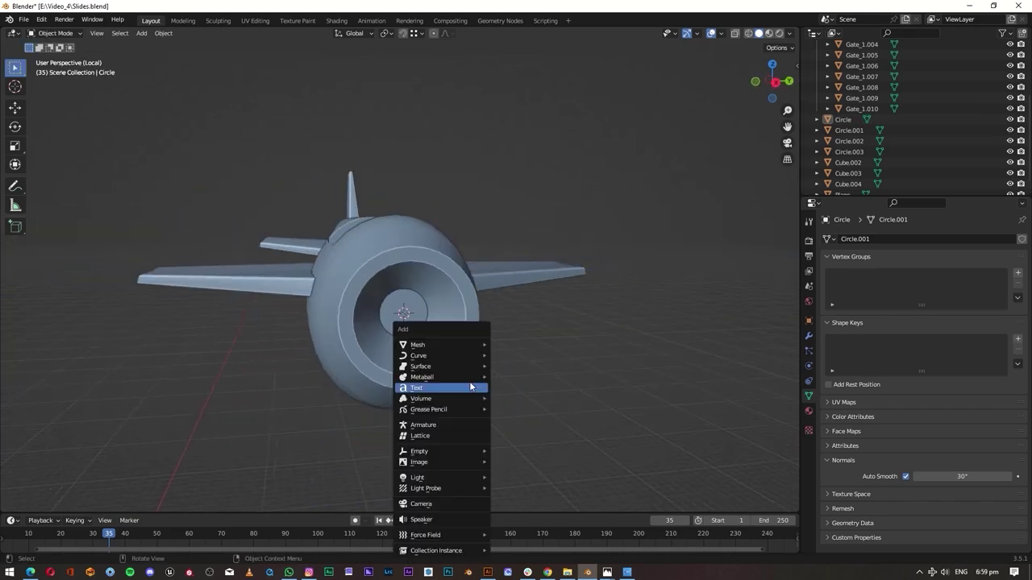
pyautogui.click(514, 133)
pyautogui.press('s')
pyautogui.click(508, 468)
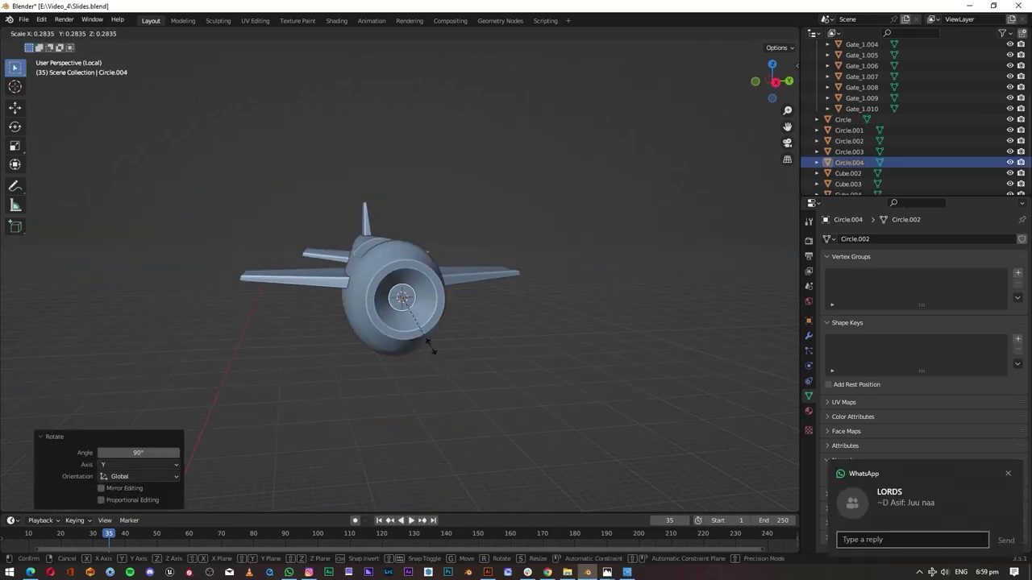
pyautogui.press('KP_Decimal')
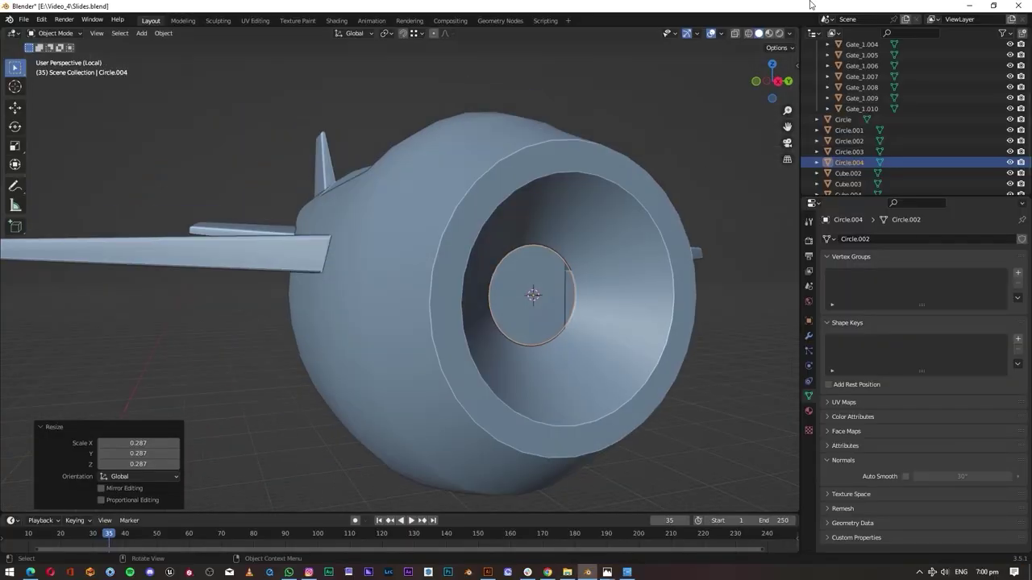
# - Extrude the circle's outline along X into a short cylinder band
pyautogui.moveTo(548, 263); pyautogui.dragTo(464, 349, button='middle')
pyautogui.press('Tab')
pyautogui.press('e')
pyautogui.press('x')
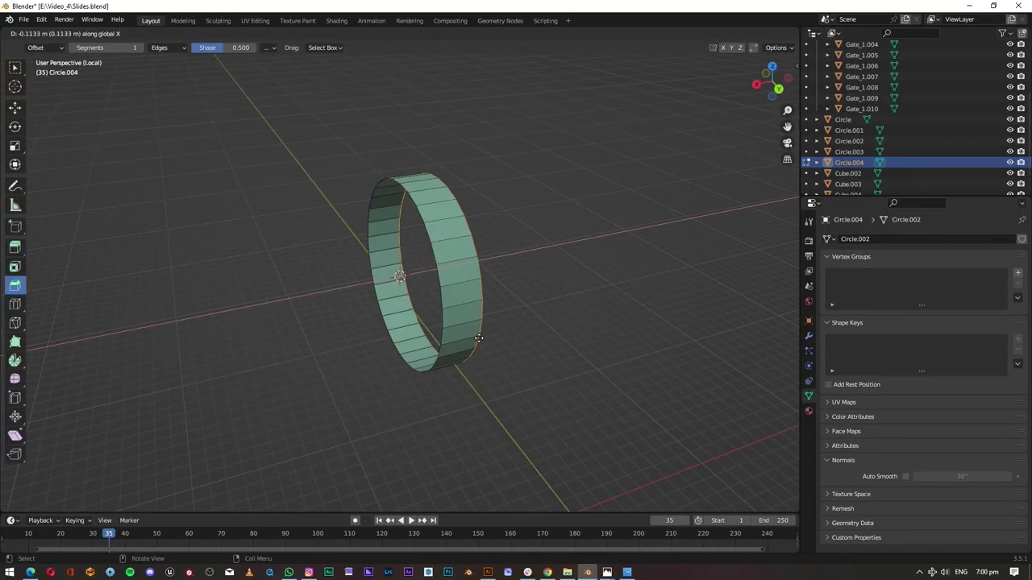
pyautogui.click(413, 352)
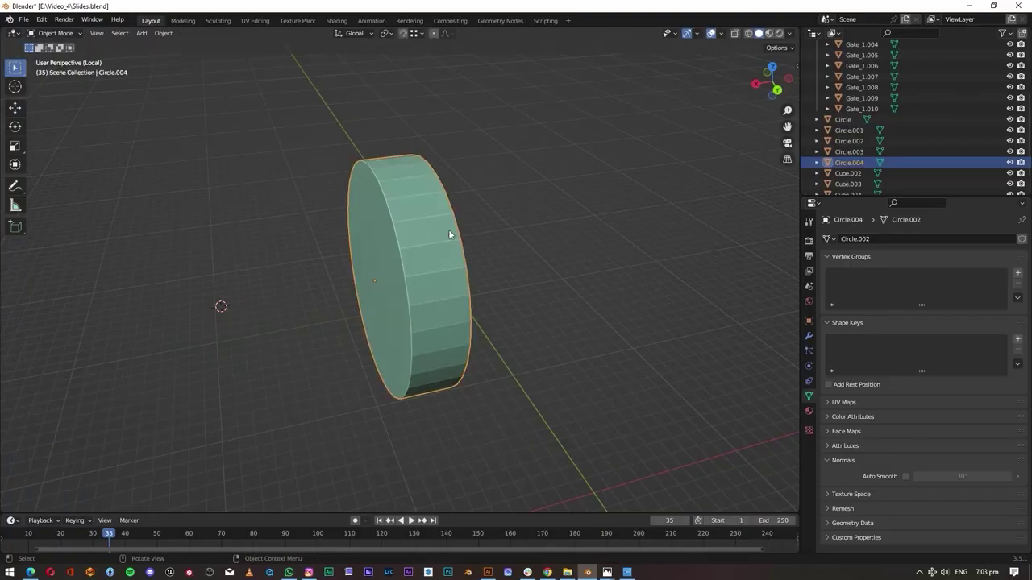
# - Select the disc's rim faces and extrude them individually into radial fan blades
pyautogui.press('3')
pyautogui.click(426, 265)
pyautogui.moveTo(444, 278)
pyautogui.mouseDown(button='middle')
pyautogui.moveTo(362, 302)
pyautogui.moveTo(432, 219)
pyautogui.mouseUp(button='middle')
pyautogui.press('i')
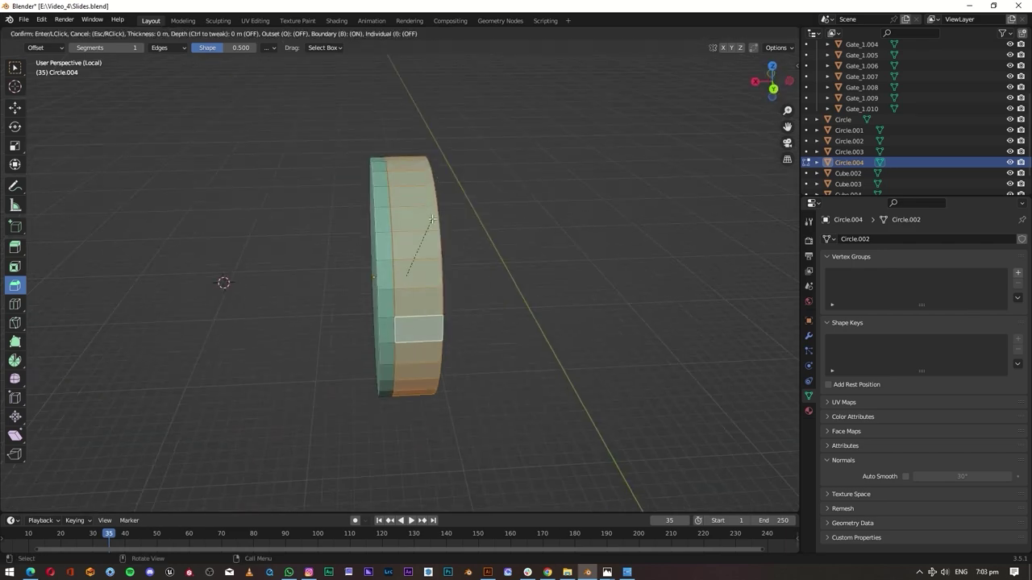
pyautogui.press('Escape')
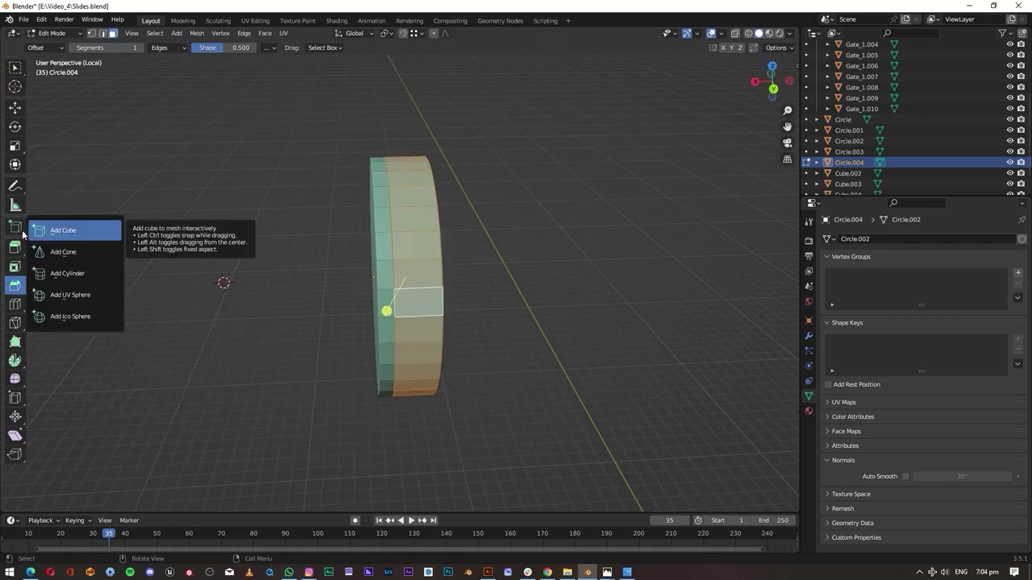
pyautogui.click(14, 267)
pyautogui.press('Escape')
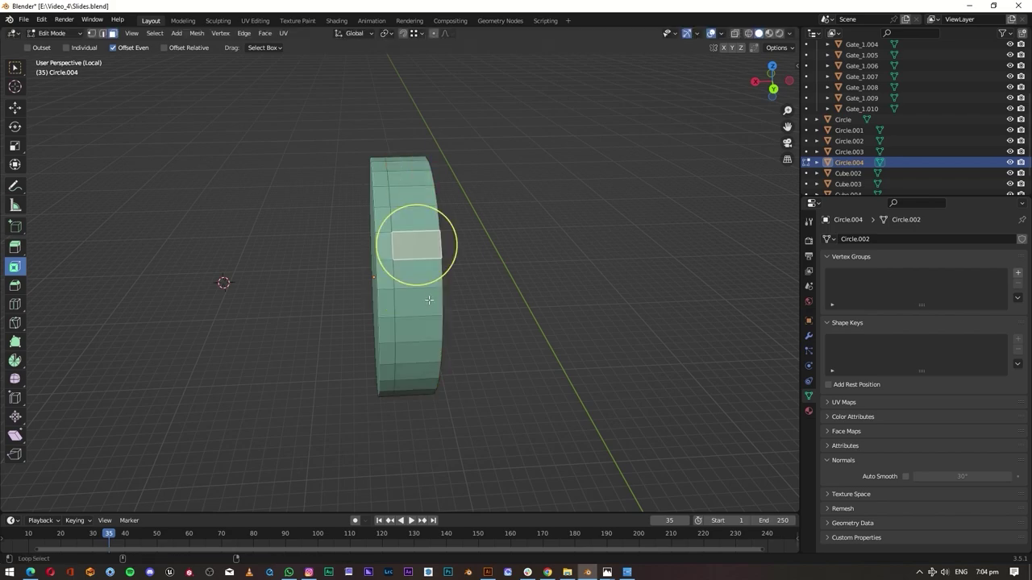
pyautogui.click(70, 316)
pyautogui.press('s')
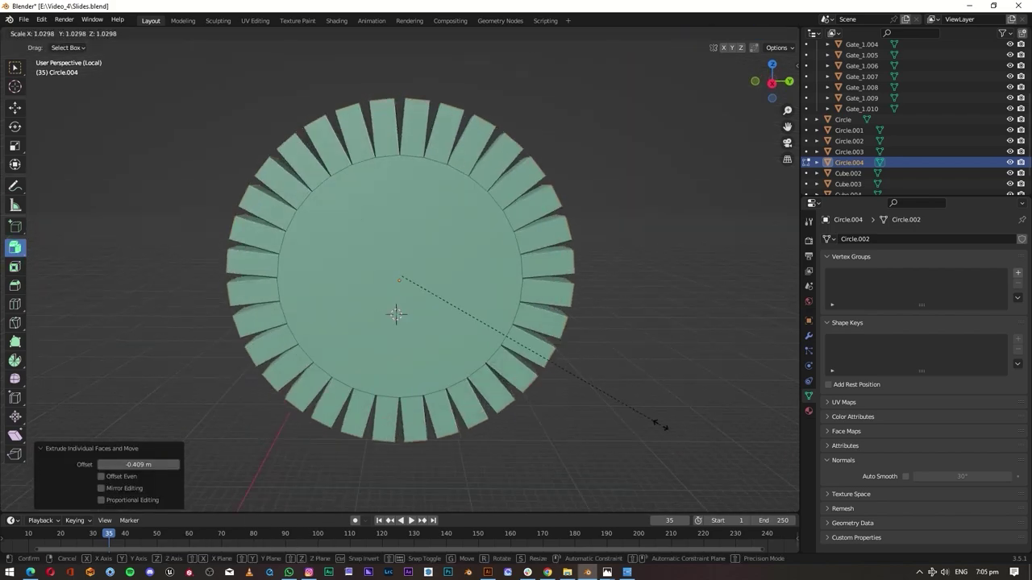
pyautogui.click(450, 142)
# - Show the fan inside the intake and shorten the fan blades
pyautogui.press('KP_Divide')
pyautogui.moveTo(450, 142); pyautogui.dragTo(420, 305, button='middle')
pyautogui.press('Tab')
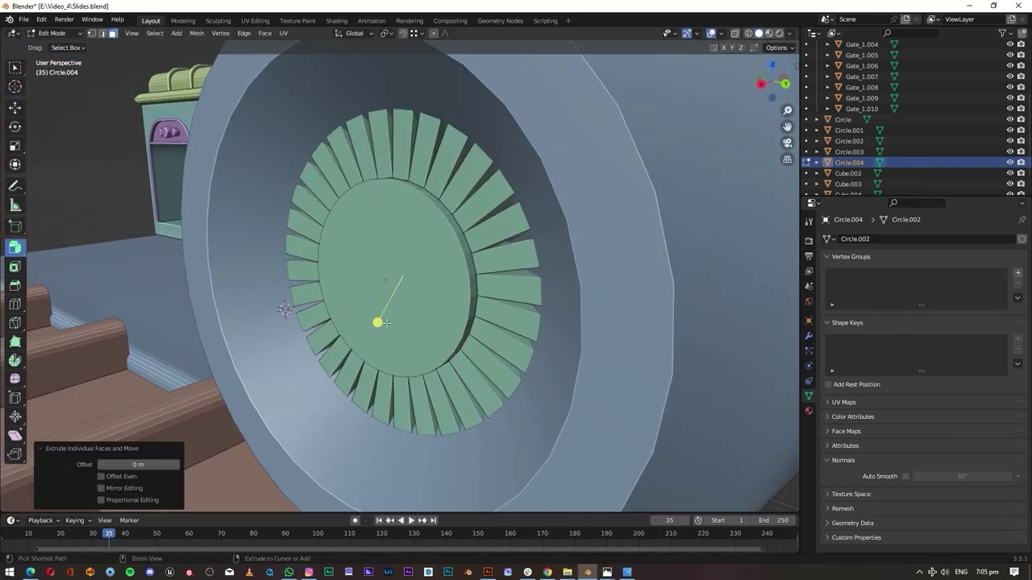
pyautogui.hotkey('ctrl', 'z')
pyautogui.hotkey('ctrl', 'z')
pyautogui.press('Tab')
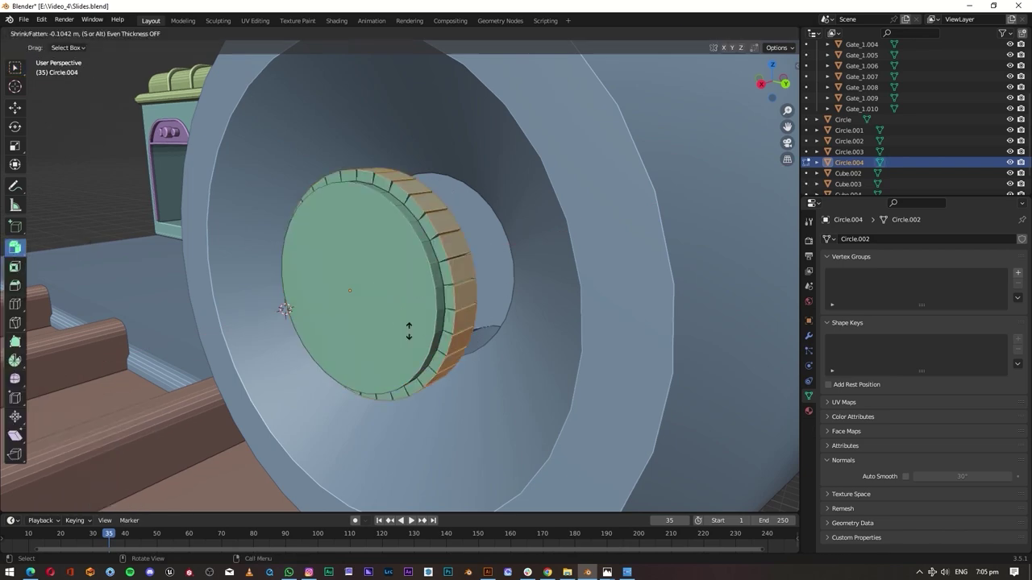
pyautogui.click(617, 433)
pyautogui.scroll(-5, 618, 432)
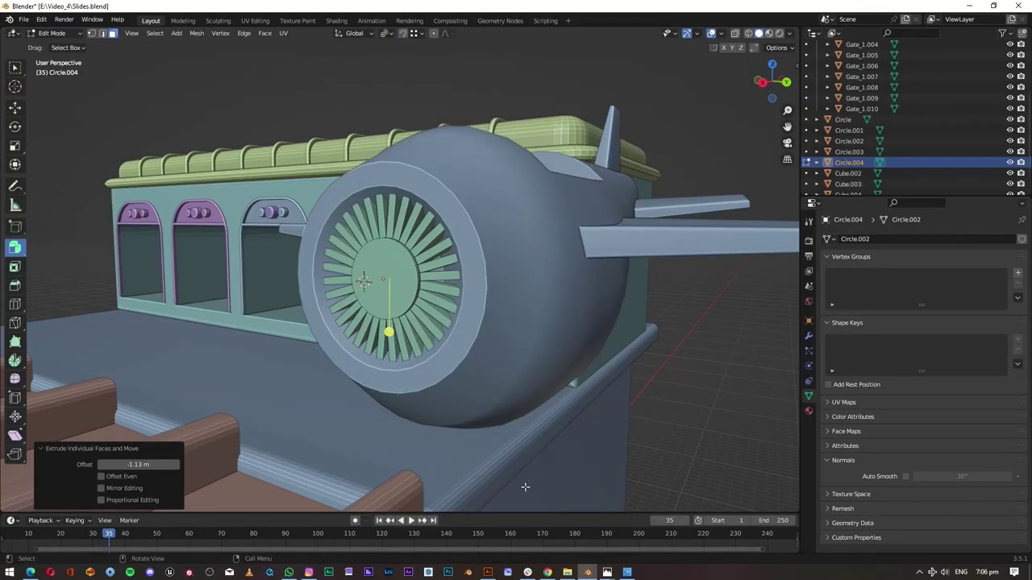
# - Scale the fan faces down to 0.243 and move the central hub disc along X
pyautogui.press('s')
pyautogui.click(419, 333)
pyautogui.moveTo(420, 332)
pyautogui.mouseDown(button='middle')
pyautogui.moveTo(442, 267)
pyautogui.moveTo(387, 322)
pyautogui.mouseUp(button='middle')
pyautogui.keyDown('shift'); pyautogui.click(387, 322); pyautogui.keyUp('shift')
pyautogui.press('g')
pyautogui.press('x')
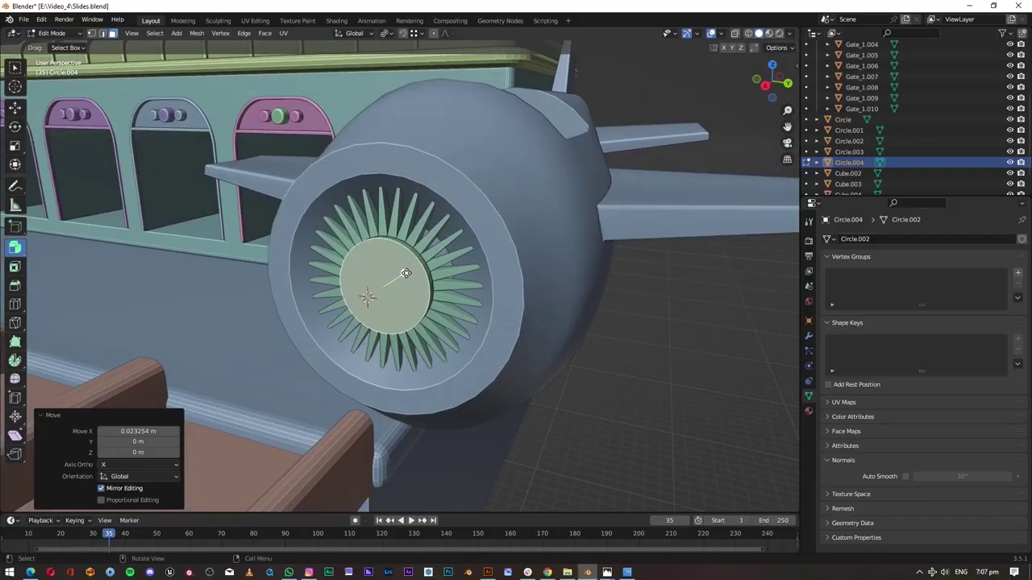
pyautogui.press('KP_Divide')
pyautogui.moveTo(405, 273); pyautogui.dragTo(382, 278, button='middle')
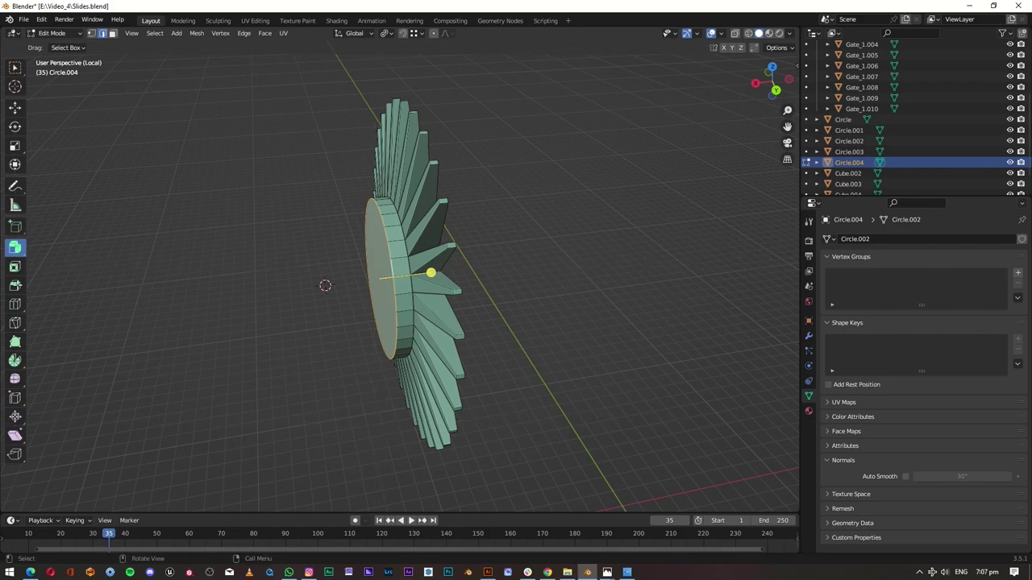
# - Bevel the hub disc's rim and check the fan within the full scene
pyautogui.click(445, 284)
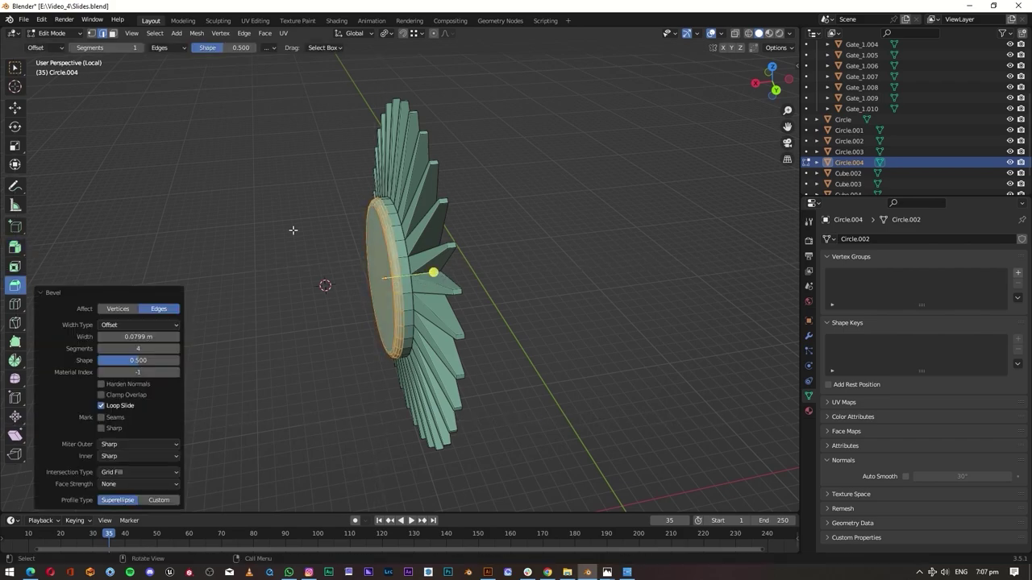
pyautogui.press('Tab')
pyautogui.moveTo(444, 284); pyautogui.dragTo(459, 275, button='middle')
pyautogui.press('KP_Divide')
pyautogui.scroll(3, 459, 275)
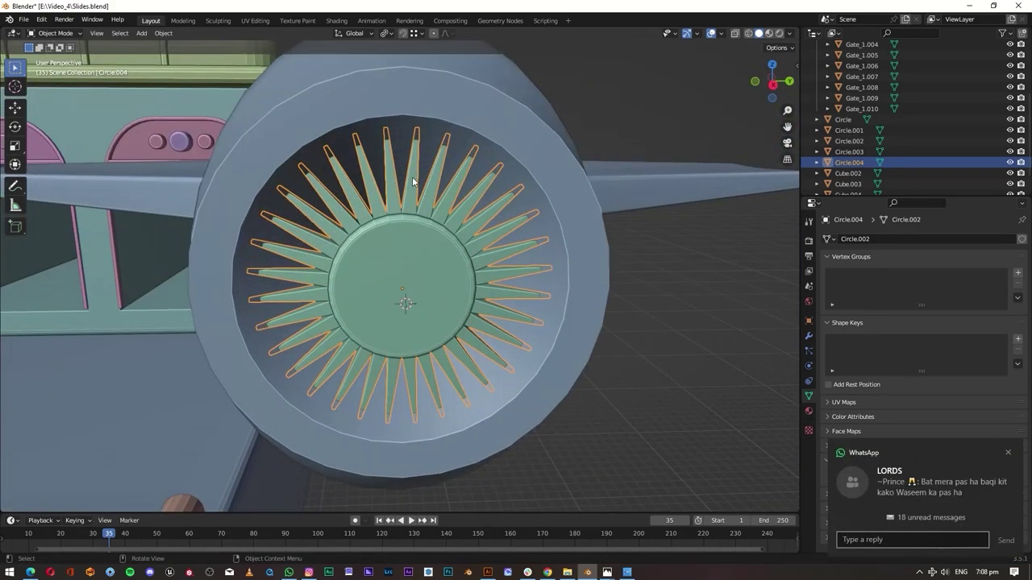
pyautogui.press('Tab')
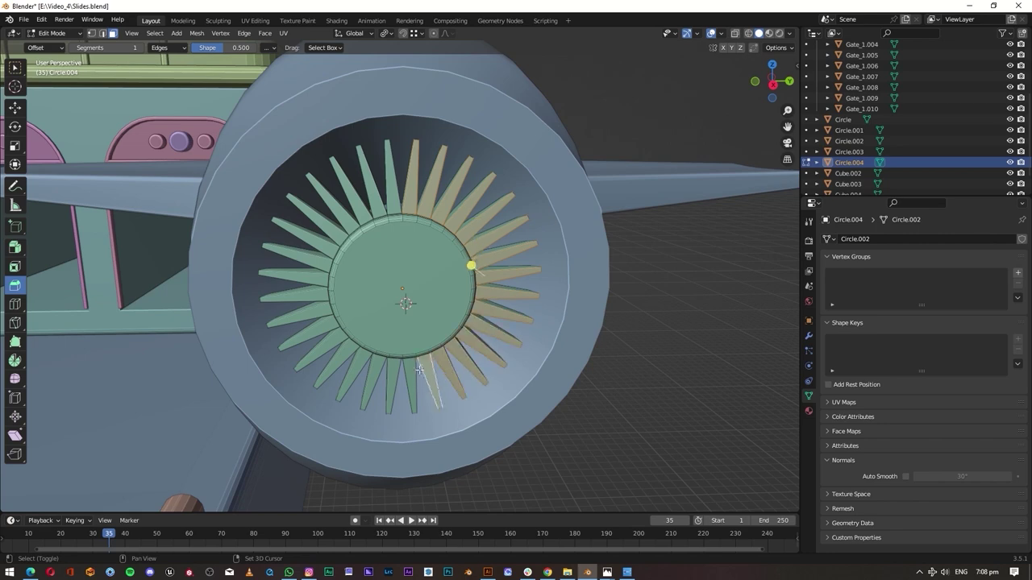
pyautogui.rightClick(642, 382)
pyautogui.rightClick(643, 381)
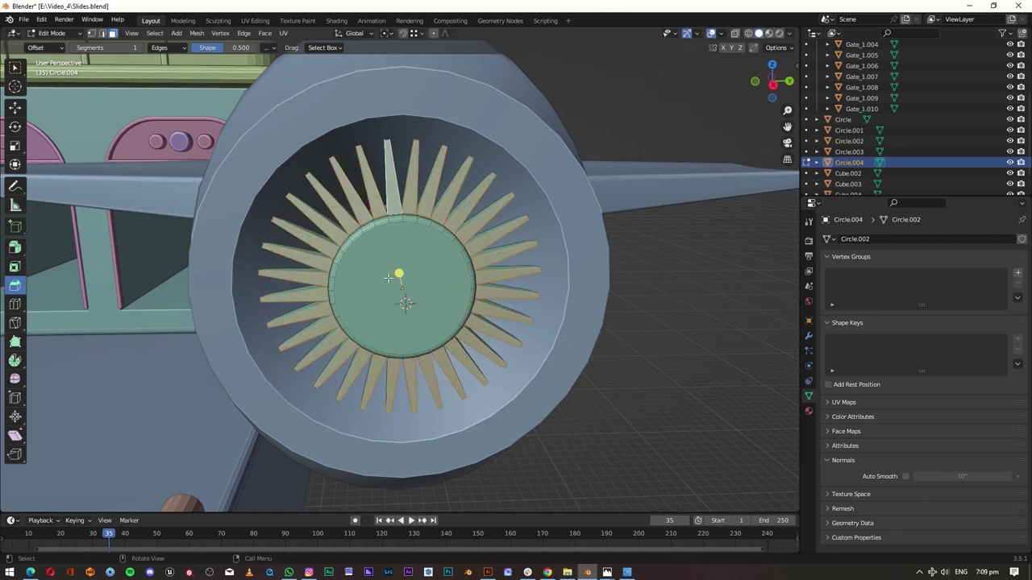
pyautogui.press('Tab')
# - Enlarge the centre hub face and set it -0.035081 m inward along its normal
pyautogui.press('KP_Divide')
pyautogui.moveTo(421, 284)
pyautogui.mouseDown(button='middle')
pyautogui.moveTo(528, 368)
pyautogui.moveTo(398, 293)
pyautogui.mouseUp(button='middle')
pyautogui.press('Tab')
pyautogui.press('s')
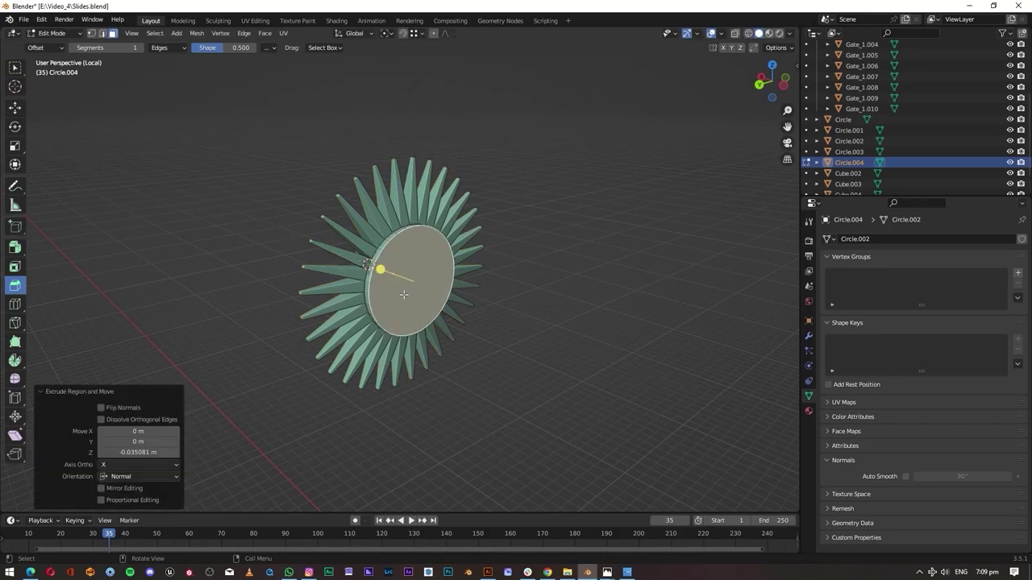
pyautogui.click(526, 250)
pyautogui.press('KP_Divide')
pyautogui.press('s')
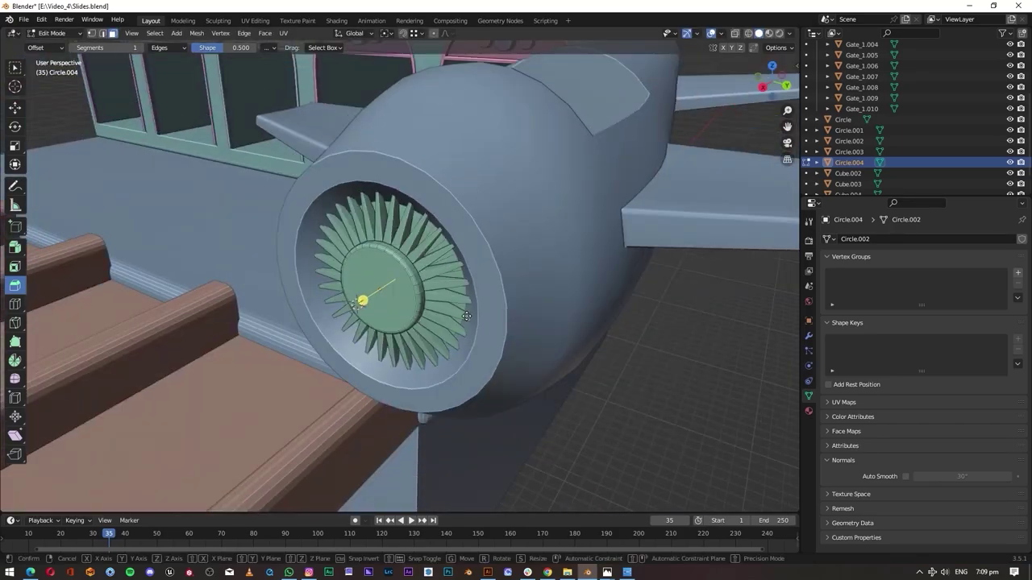
pyautogui.click(465, 332)
pyautogui.moveTo(464, 332)
pyautogui.mouseDown(button='middle')
pyautogui.moveTo(411, 297)
pyautogui.moveTo(596, 424)
pyautogui.moveTo(647, 348)
pyautogui.mouseUp(button='middle')
# - Apply smooth shading to the Circle.004 fan
pyautogui.press('Tab')
pyautogui.hotkey('alt', 'a')
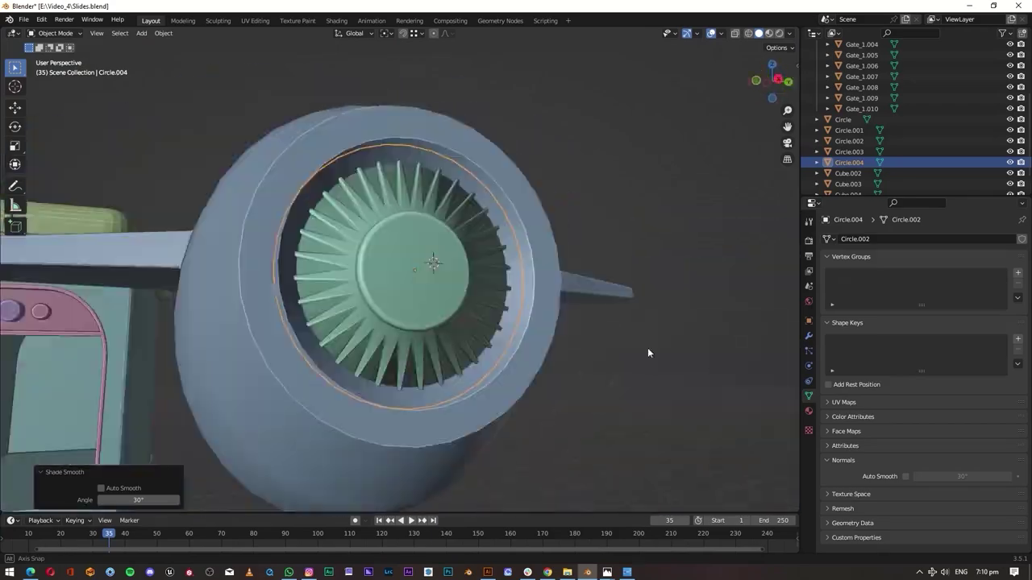
pyautogui.scroll(5, 456, 314)
pyautogui.scroll(-5, 456, 314)
pyautogui.click(535, 335)
# - Compare the plane against the reference screenshot
pyautogui.hotkey('alt', 'Tab')
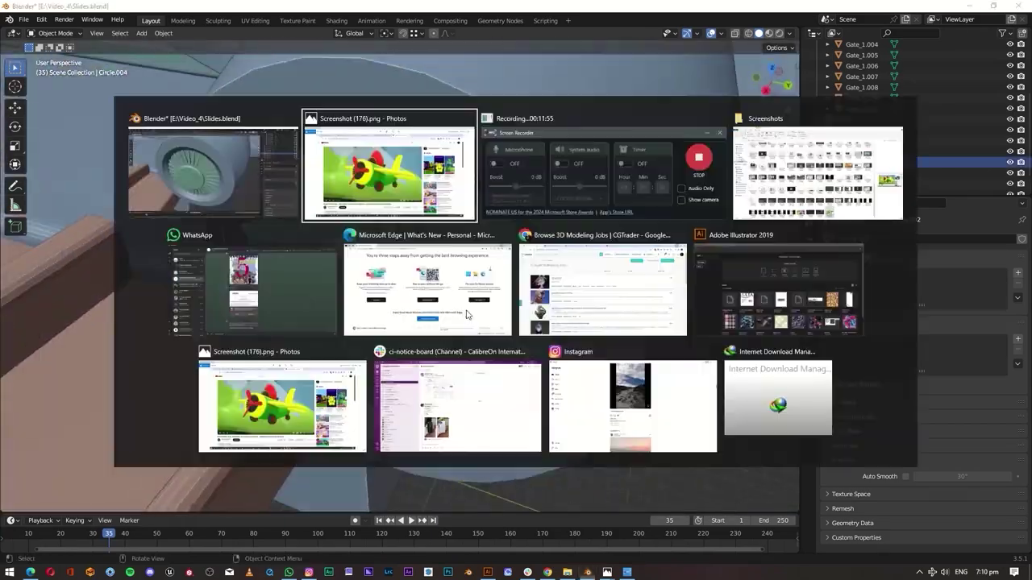
pyautogui.hotkey('alt', 'Tab')
pyautogui.moveTo(459, 253)
pyautogui.mouseDown(button='middle')
pyautogui.moveTo(466, 278)
pyautogui.moveTo(443, 348)
pyautogui.mouseUp(button='middle')
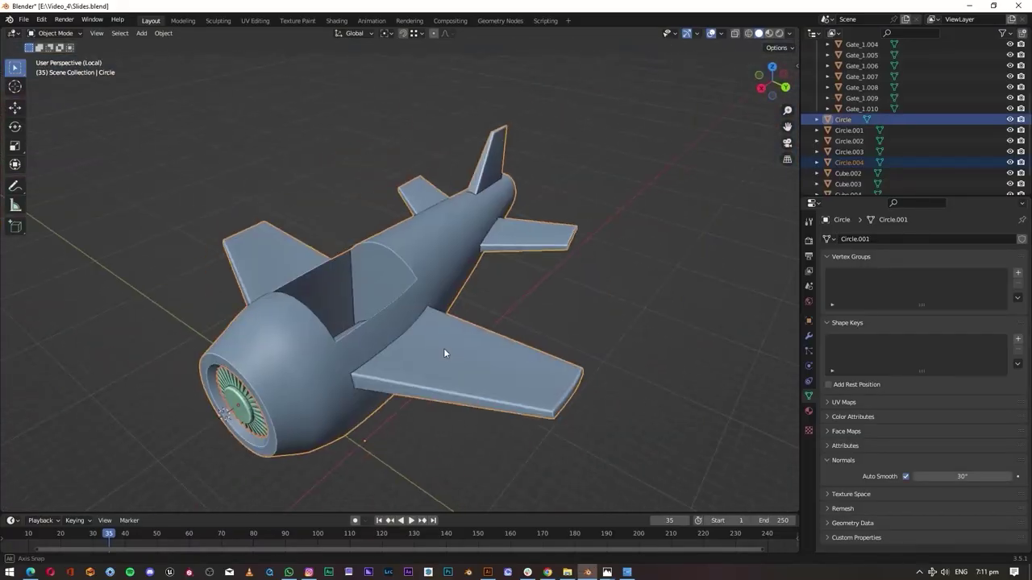
pyautogui.hotkey('alt', 'Tab')
pyautogui.hotkey('alt', 'Tab')
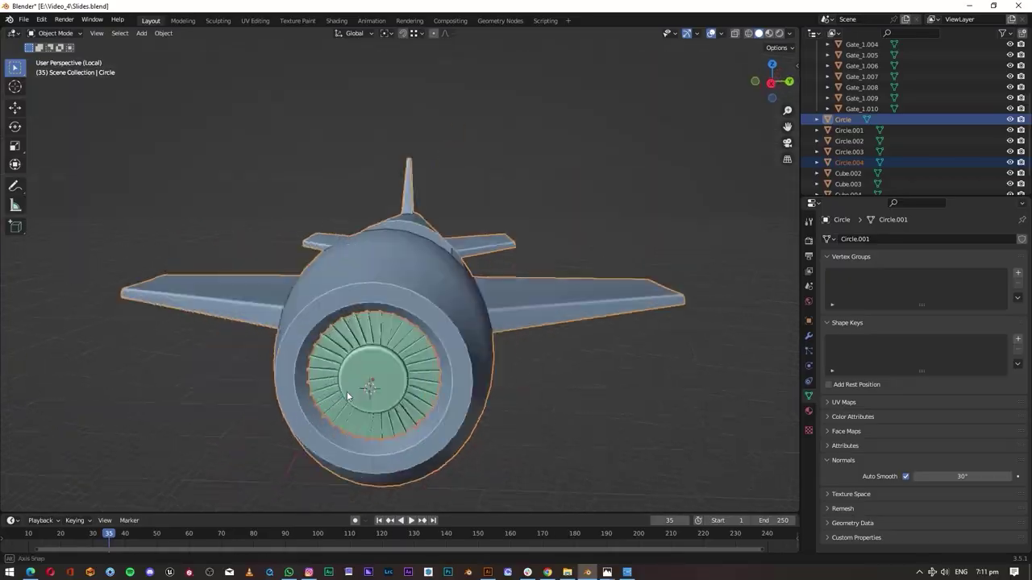
# - Add a new circle mesh and scale it down to 0.191 in side view
pyautogui.hotkey('shift', 'a')
pyautogui.click(451, 137)
pyautogui.moveTo(451, 137)
pyautogui.mouseDown(button='middle')
pyautogui.moveTo(341, 390)
pyautogui.moveTo(246, 376)
pyautogui.moveTo(418, 311)
pyautogui.mouseUp(button='middle')
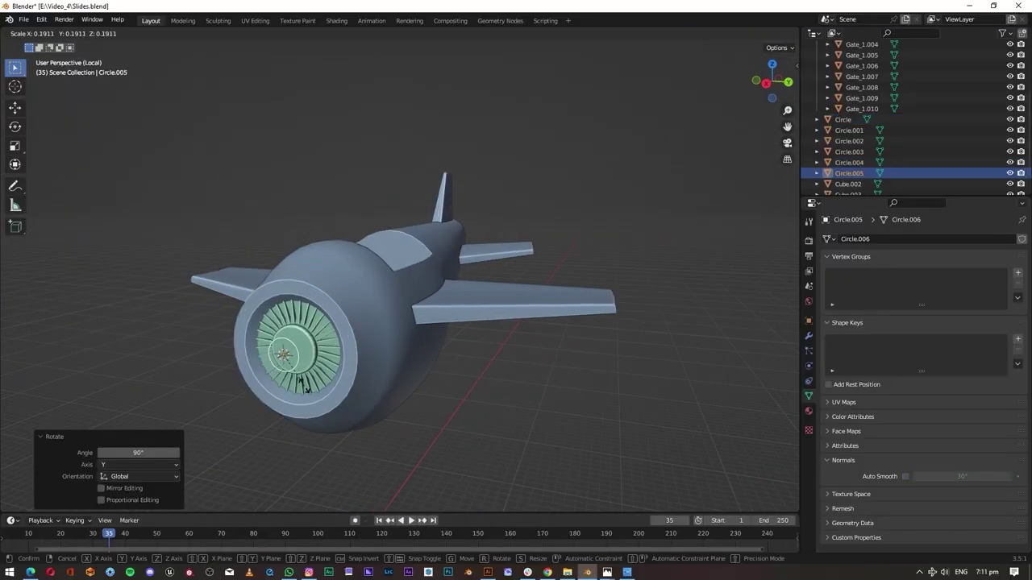
pyautogui.press('KP_3')
pyautogui.press('s')
pyautogui.click(520, 393)
pyautogui.moveTo(520, 393); pyautogui.dragTo(462, 373, button='middle')
# - Isolate the new circle in local view and enter Edit Mode on it
pyautogui.press('KP_Decimal')
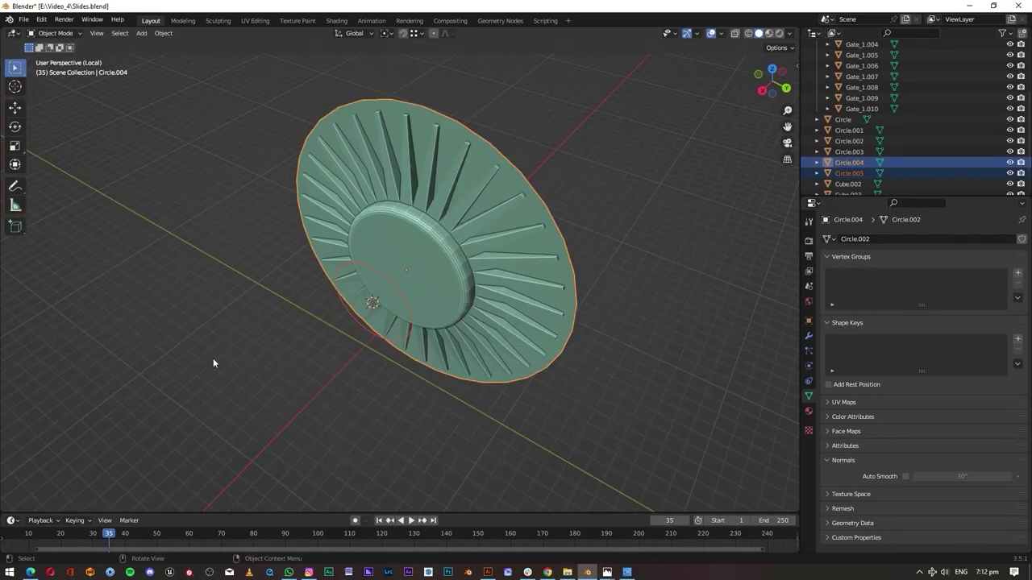
pyautogui.moveTo(213, 358); pyautogui.dragTo(383, 356, button='middle')
pyautogui.press('Tab')
pyautogui.rightClick(395, 348)
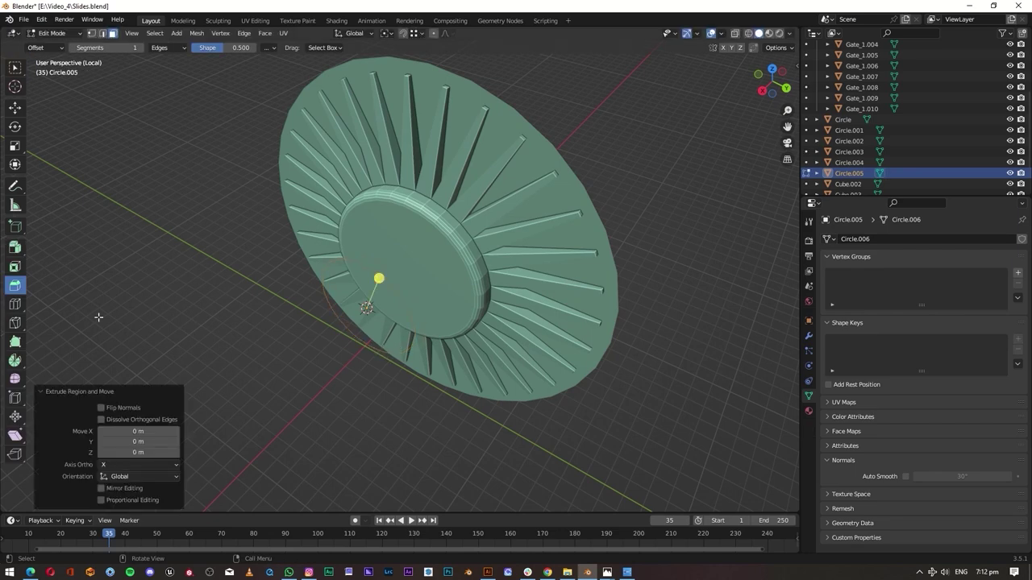
pyautogui.click(14, 290)
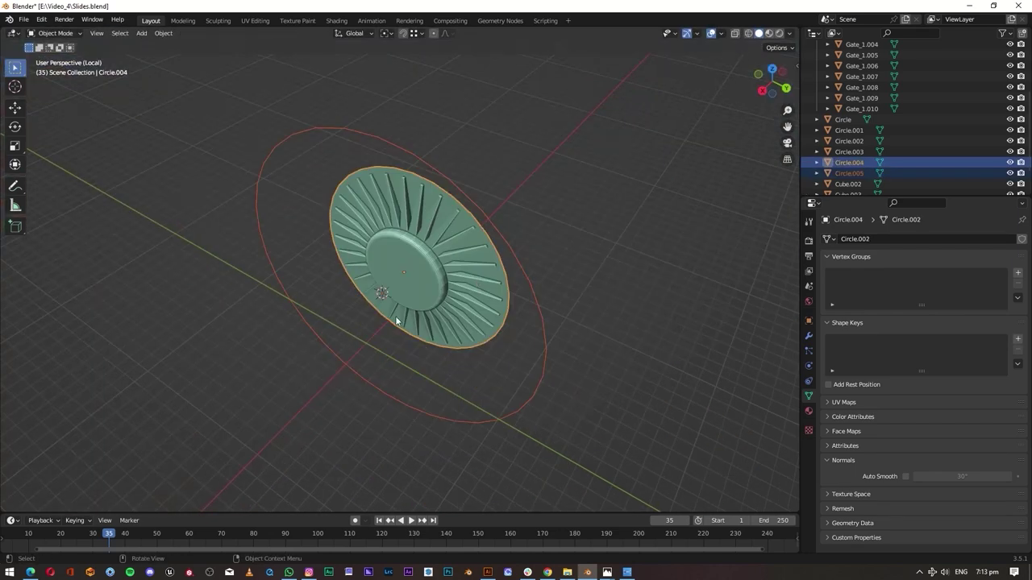
# - Orbit around the finned fan disc to inspect it
pyautogui.moveTo(390, 279); pyautogui.dragTo(348, 278, button='middle')
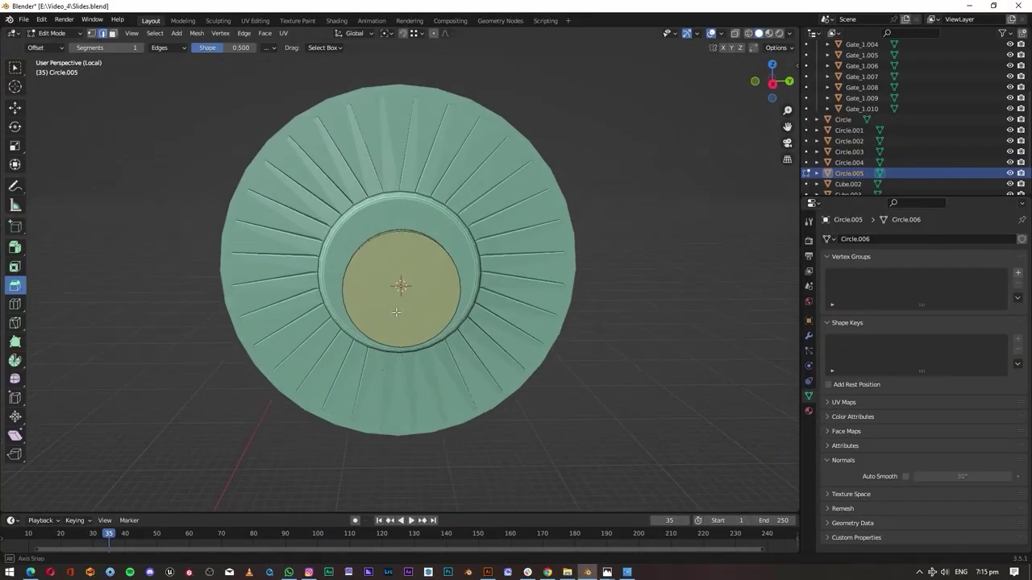
# - Switch to wireframe display and enter Edit Mode on the Circle.005 ring
pyautogui.press('Tab')
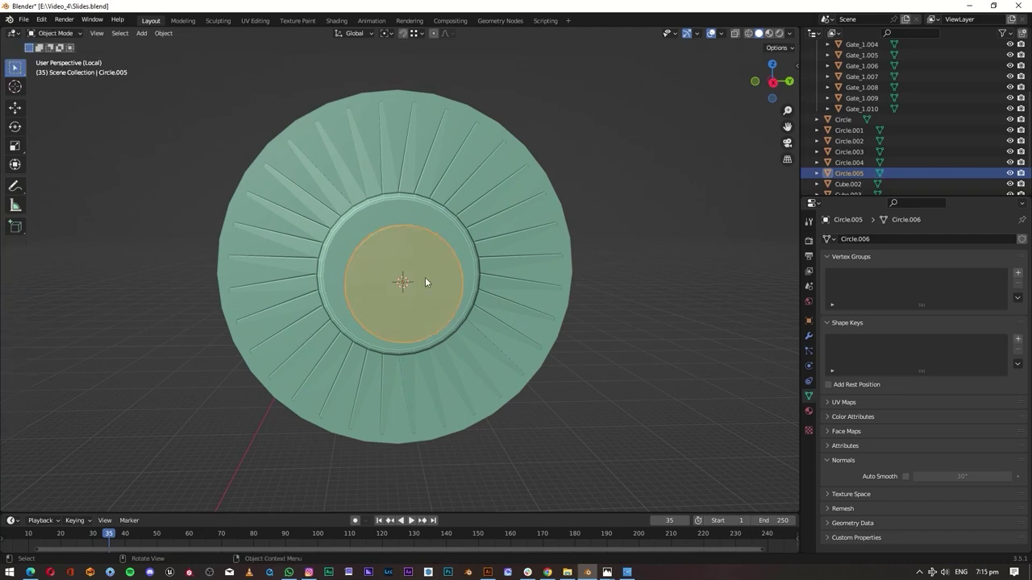
pyautogui.click(748, 33)
pyautogui.moveTo(613, 202); pyautogui.dragTo(564, 209, button='middle')
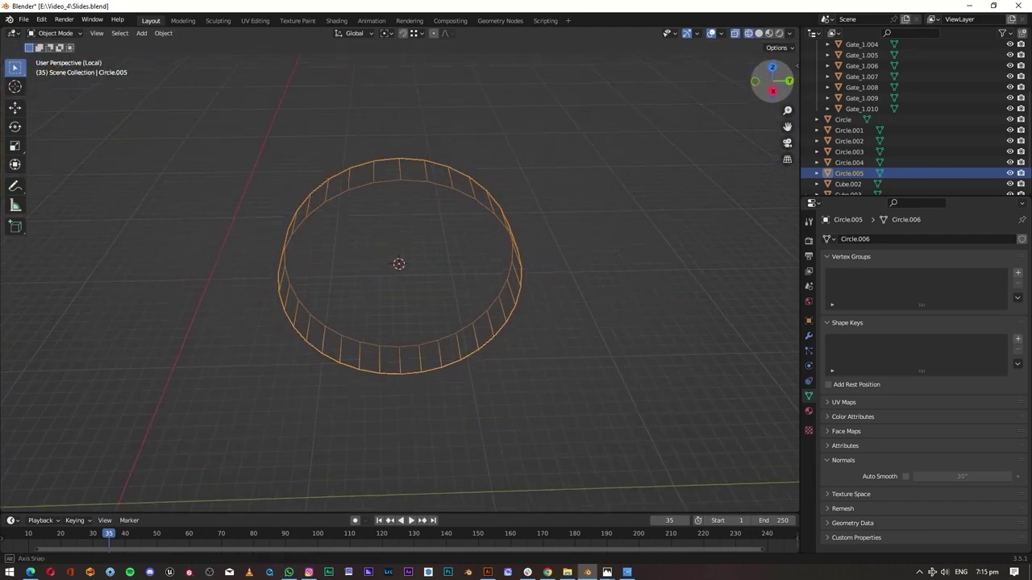
pyautogui.press('Tab')
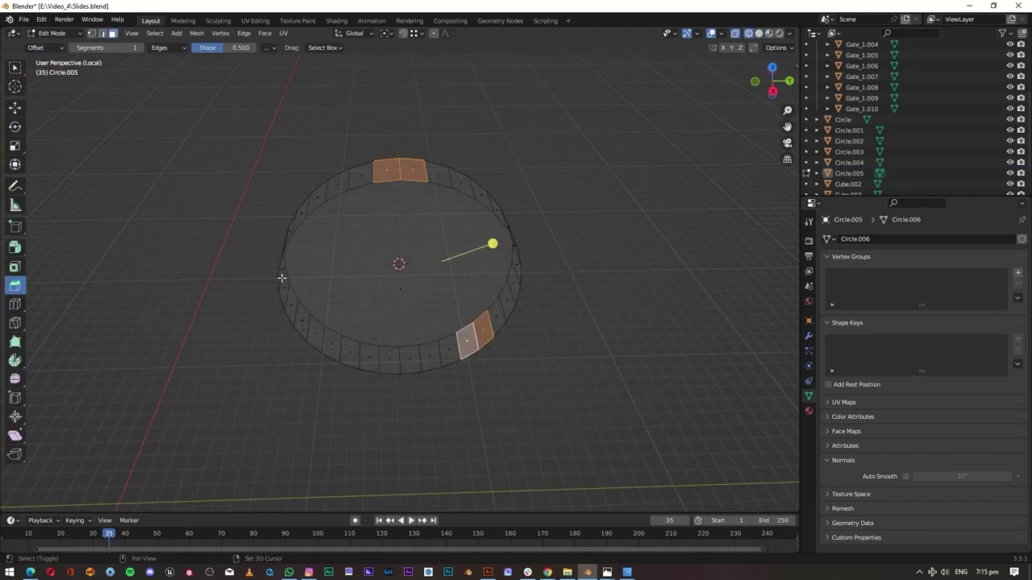
pyautogui.moveTo(281, 278); pyautogui.dragTo(504, 316, button='middle')
# - Select three evenly spaced pairs of rim faces around the ring
pyautogui.keyDown('ctrl'); pyautogui.click(364, 369); pyautogui.keyUp('ctrl')
pyautogui.moveTo(441, 324)
pyautogui.mouseDown(button='middle')
pyautogui.moveTo(364, 369)
pyautogui.moveTo(340, 324)
pyautogui.moveTo(632, 233)
pyautogui.mouseUp(button='middle')
pyautogui.keyDown('alt'); pyautogui.click(340, 324); pyautogui.keyUp('alt')
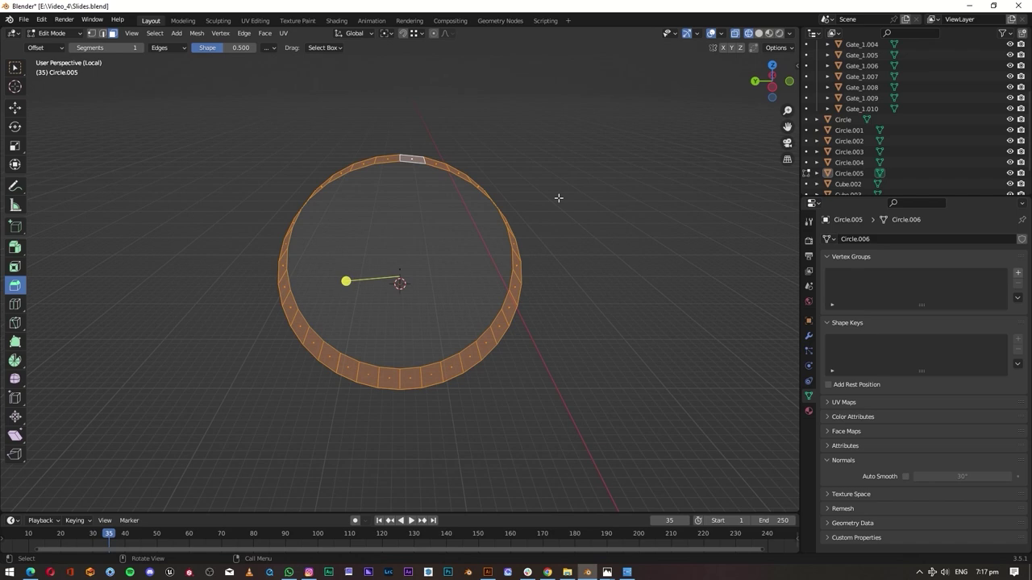
pyautogui.moveTo(448, 142)
pyautogui.mouseDown(button='middle')
pyautogui.moveTo(411, 166)
pyautogui.moveTo(530, 248)
pyautogui.mouseUp(button='middle')
pyautogui.click(411, 165)
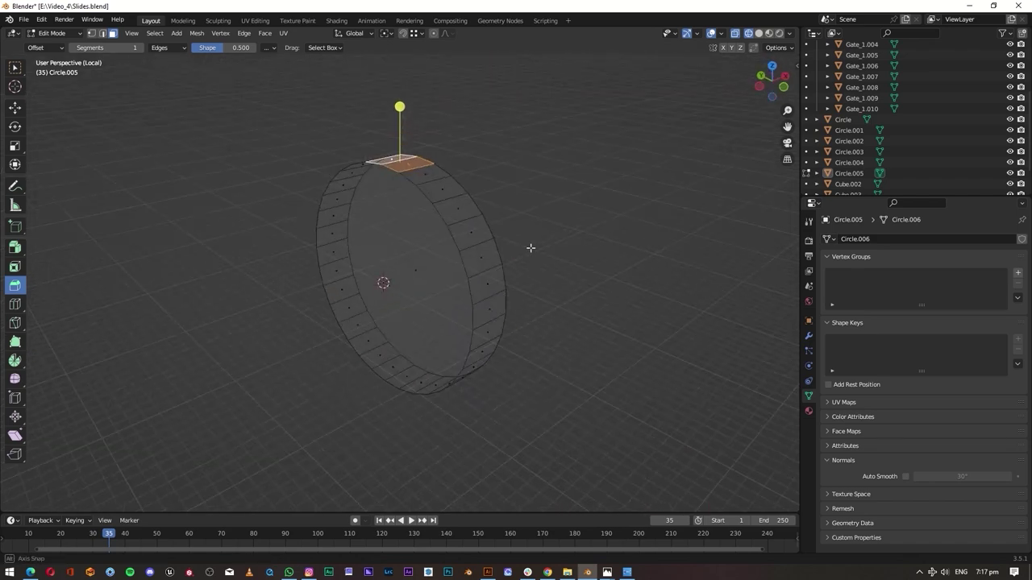
pyautogui.keyDown('shift'); pyautogui.click(489, 336); pyautogui.keyUp('shift')
pyautogui.moveTo(472, 341); pyautogui.dragTo(453, 319, button='middle')
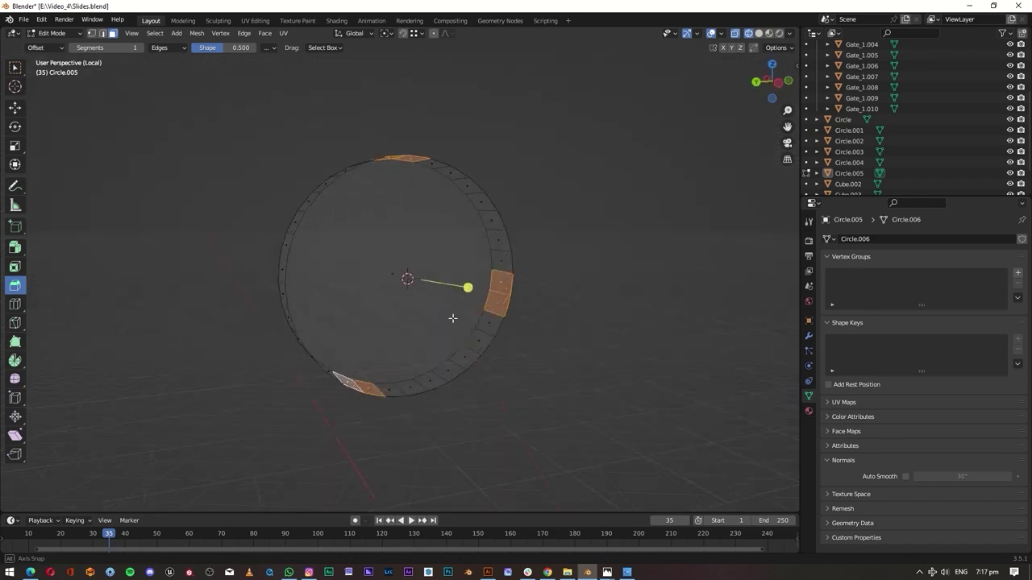
pyautogui.moveTo(513, 412); pyautogui.dragTo(560, 369, button='middle')
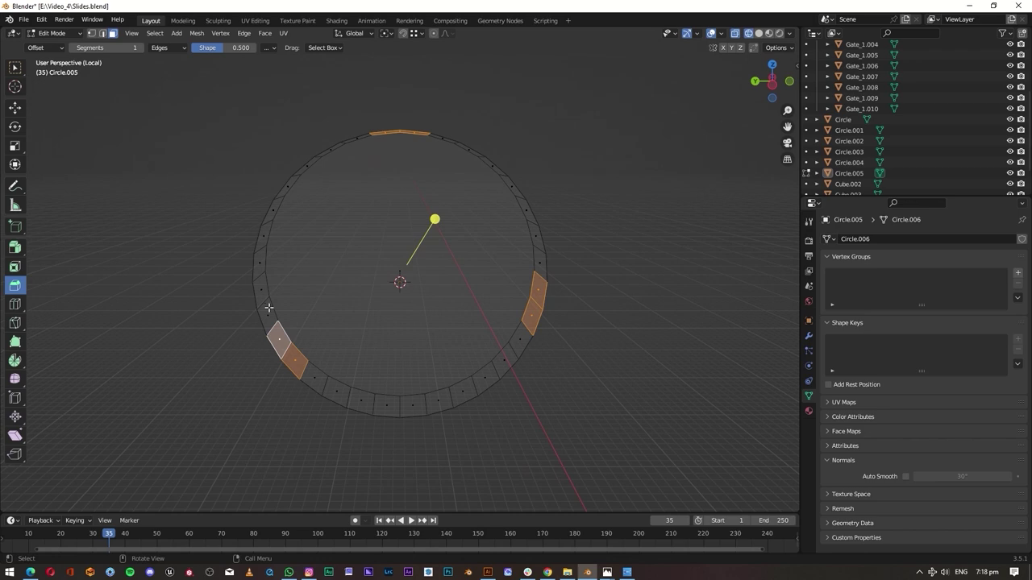
pyautogui.click(387, 187)
pyautogui.moveTo(387, 187); pyautogui.dragTo(562, 302, button='middle')
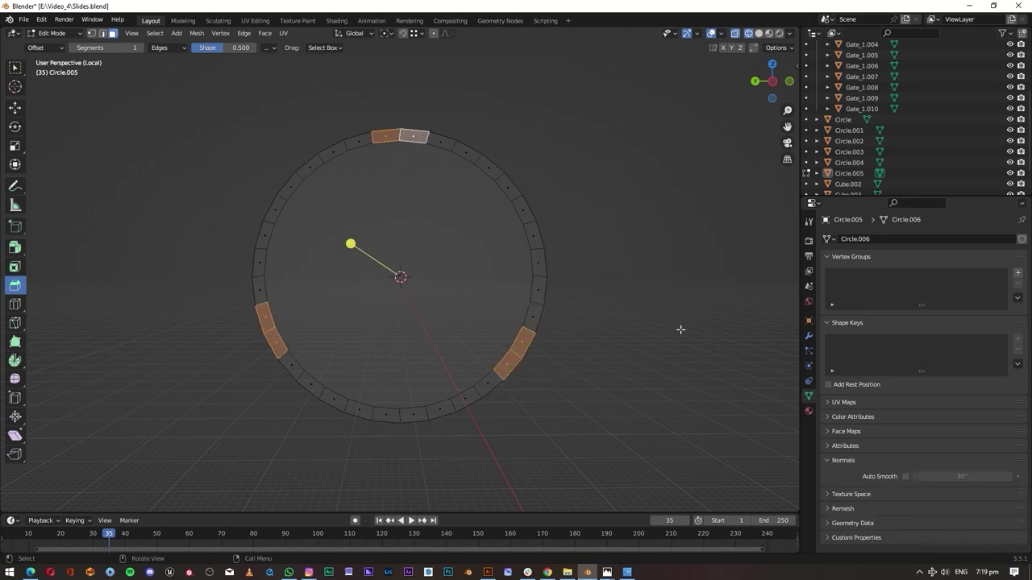
# - Extrude the three rim face pairs outward into arms and enlarge the arm tips
pyautogui.moveTo(680, 330); pyautogui.dragTo(574, 293, button='middle')
pyautogui.press('e')
pyautogui.click(527, 321)
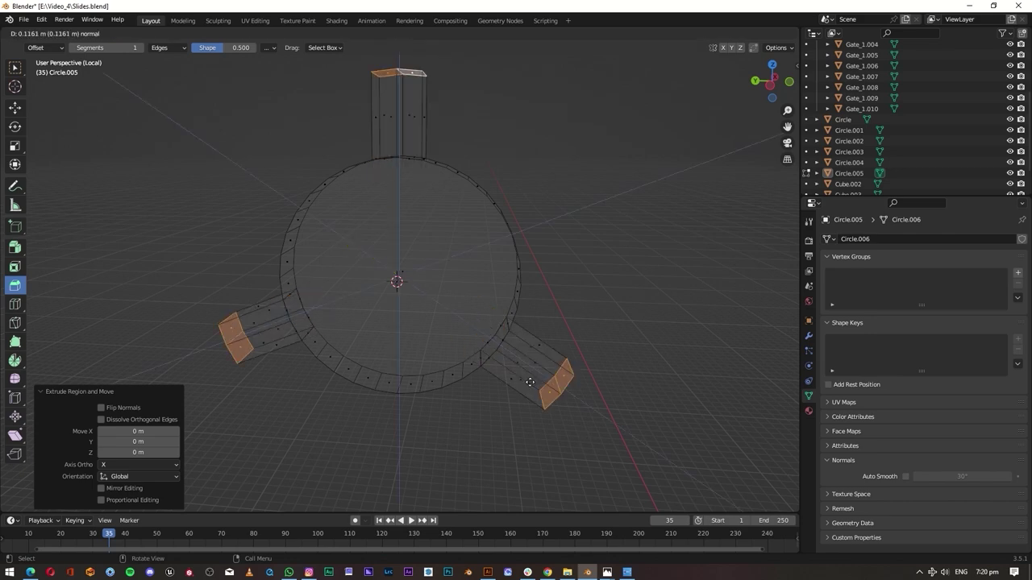
pyautogui.moveTo(527, 321)
pyautogui.mouseDown(button='middle')
pyautogui.moveTo(606, 410)
pyautogui.moveTo(618, 314)
pyautogui.moveTo(588, 242)
pyautogui.mouseUp(button='middle')
pyautogui.hotkey('alt', 'z')
pyautogui.press('s')
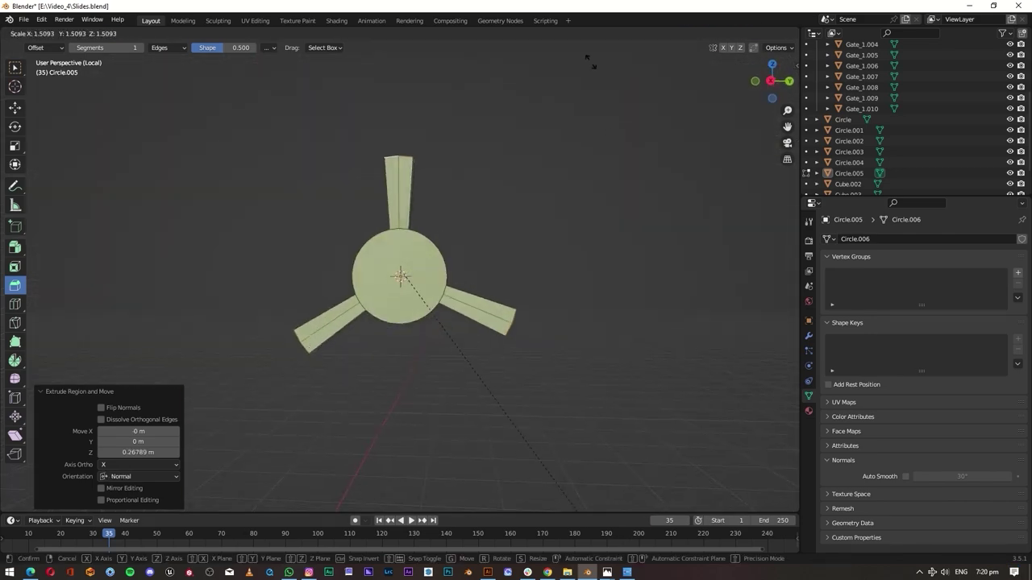
pyautogui.click(588, 62)
pyautogui.moveTo(587, 62); pyautogui.dragTo(582, 215, button='middle')
# - Twist the blade tips with two successive rotations
pyautogui.press('r')
pyautogui.click(456, 198)
pyautogui.moveTo(456, 198); pyautogui.dragTo(534, 207, button='middle')
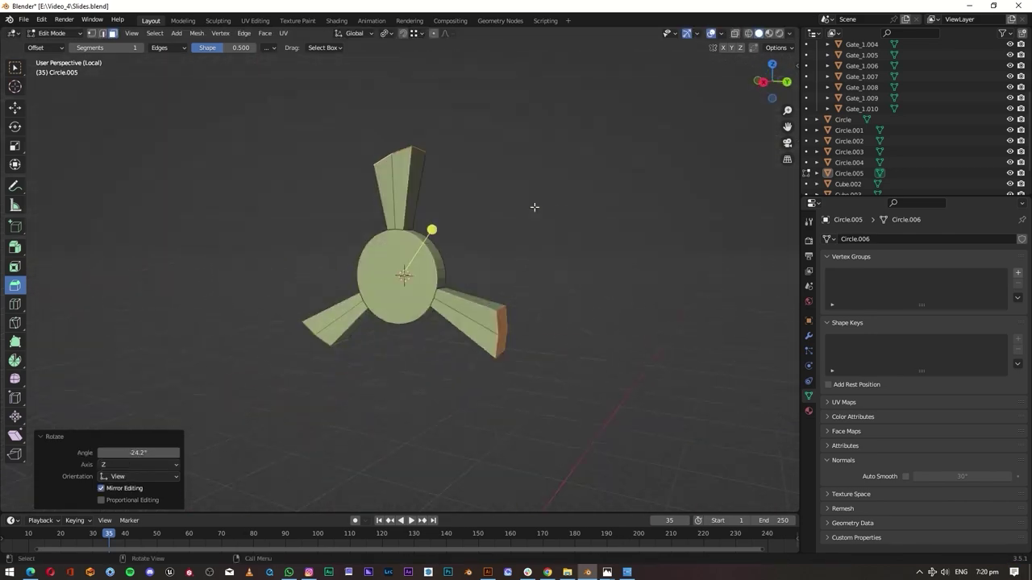
pyautogui.click(451, 200)
pyautogui.moveTo(451, 200); pyautogui.dragTo(511, 196, button='middle')
pyautogui.press('r')
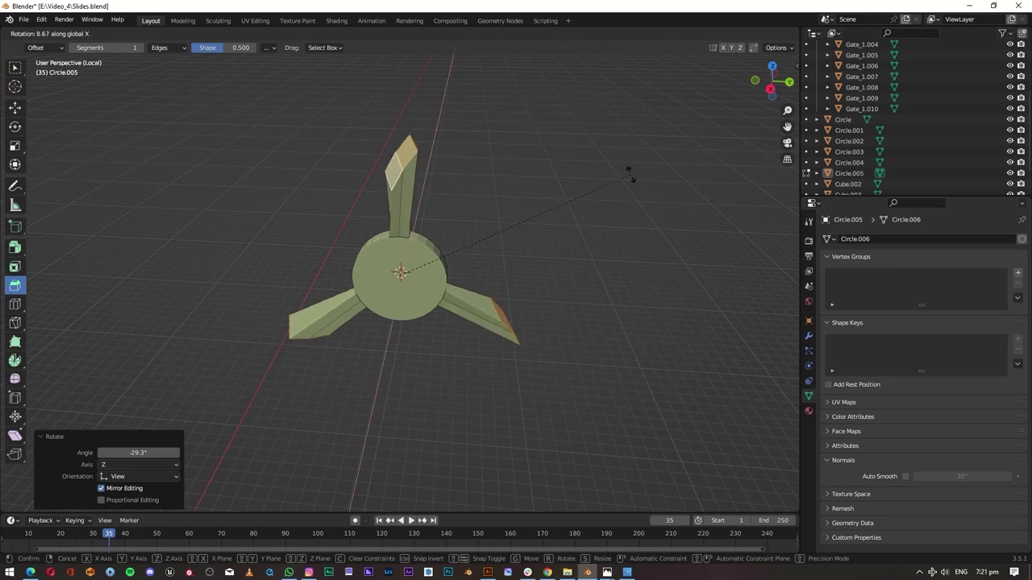
pyautogui.click(629, 173)
pyautogui.moveTo(629, 173); pyautogui.dragTo(569, 191, button='middle')
pyautogui.moveTo(760, 89); pyautogui.dragTo(249, 299)
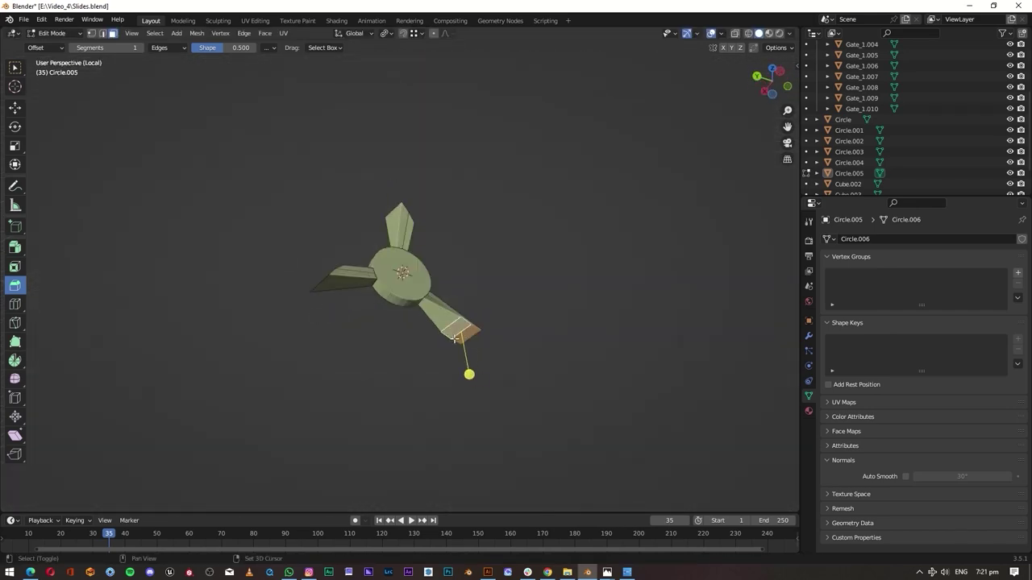
pyautogui.moveTo(425, 434)
pyautogui.mouseDown(button='middle')
pyautogui.moveTo(470, 408)
pyautogui.moveTo(260, 240)
pyautogui.moveTo(483, 322)
pyautogui.moveTo(449, 339)
pyautogui.moveTo(396, 279)
pyautogui.mouseUp(button='middle')
# - Narrow the blade tips along X to 0.412, then narrow them again along X
pyautogui.press('s')
pyautogui.press('x')
pyautogui.click(449, 412)
pyautogui.press('s')
pyautogui.press('x')
pyautogui.click(526, 334)
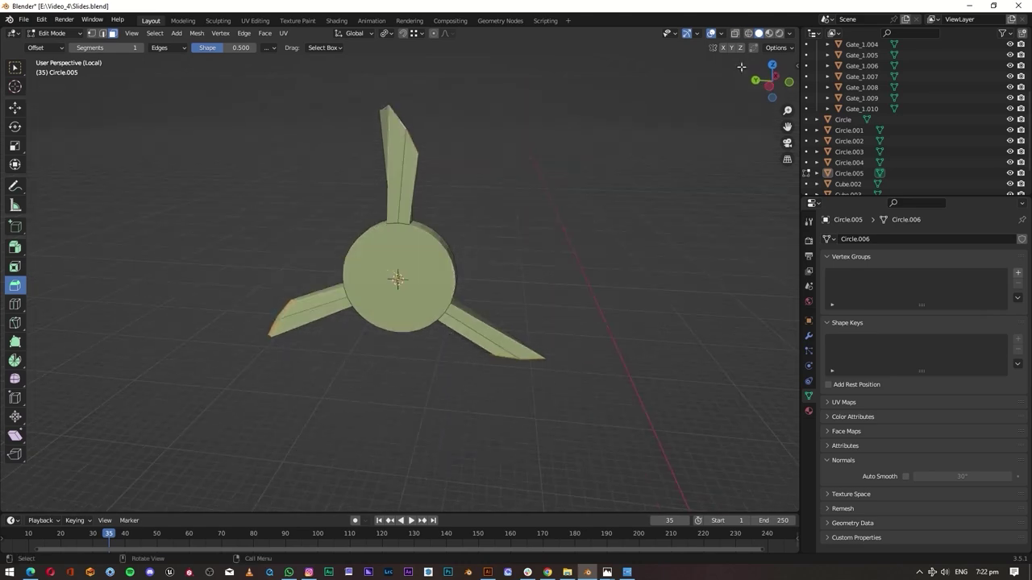
# - Select an edge at the upper blade's tip and raise it along Z
pyautogui.hotkey('alt', 'z')
pyautogui.moveTo(315, 201)
pyautogui.mouseDown(button='middle')
pyautogui.moveTo(215, 210)
pyautogui.moveTo(394, 241)
pyautogui.mouseUp(button='middle')
pyautogui.click(385, 162)
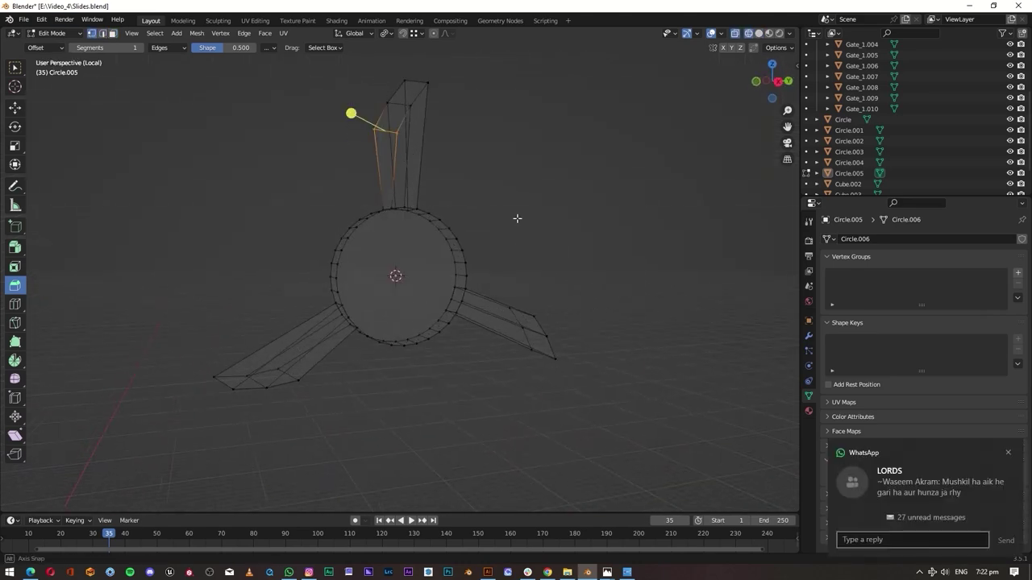
pyautogui.click(450, 146)
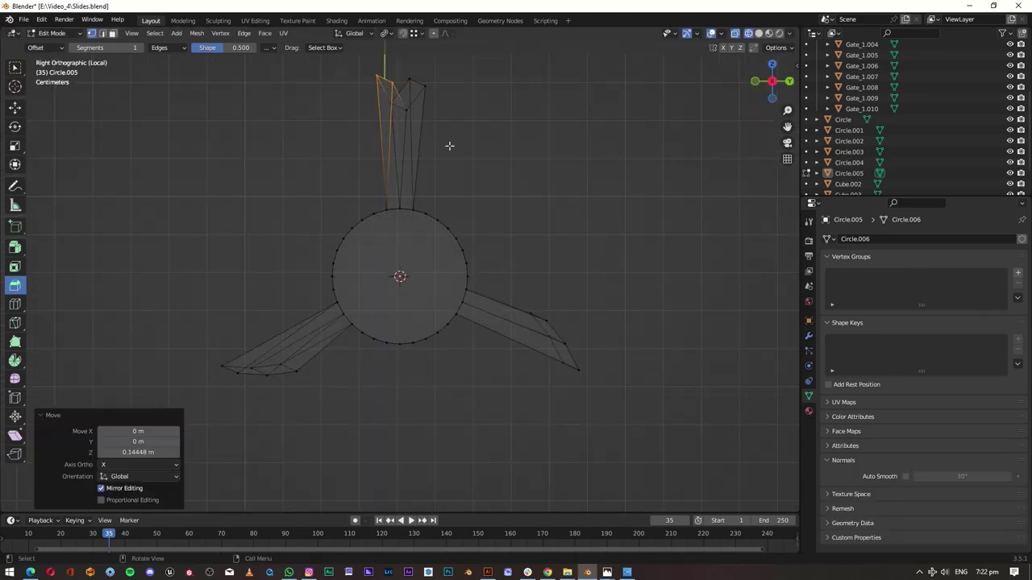
pyautogui.press('g')
pyautogui.press('z')
pyautogui.click(392, 73)
# - Switch to a straight side view and add the right blade's tip edge to the selection
pyautogui.hotkey('alt', 'z')
pyautogui.moveTo(470, 201)
pyautogui.mouseDown(button='middle')
pyautogui.moveTo(608, 188)
pyautogui.moveTo(459, 77)
pyautogui.mouseUp(button='middle')
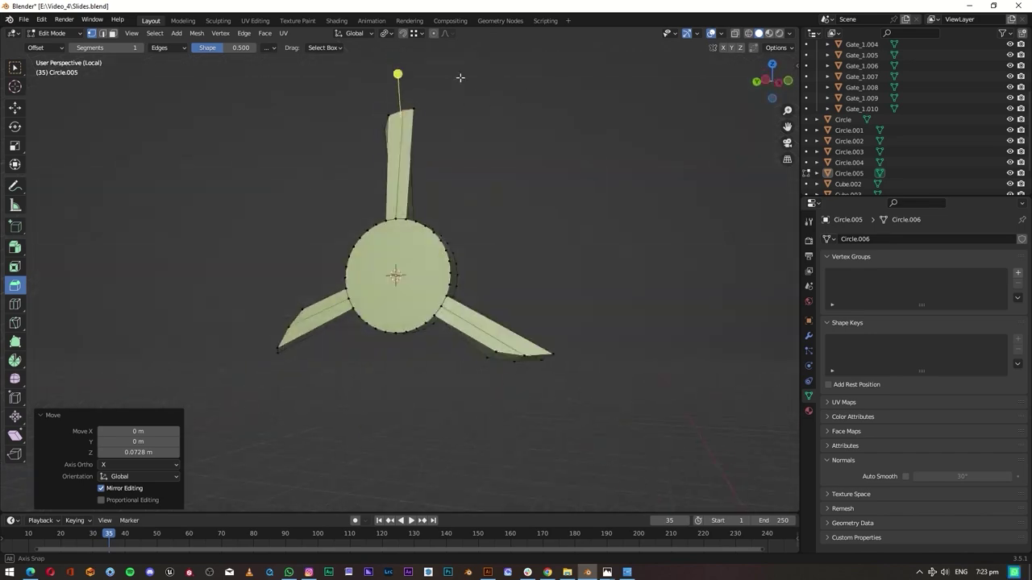
pyautogui.hotkey('alt', 'z')
pyautogui.moveTo(456, 166)
pyautogui.mouseDown(button='middle')
pyautogui.moveTo(132, 465)
pyautogui.moveTo(765, 90)
pyautogui.mouseUp(button='middle')
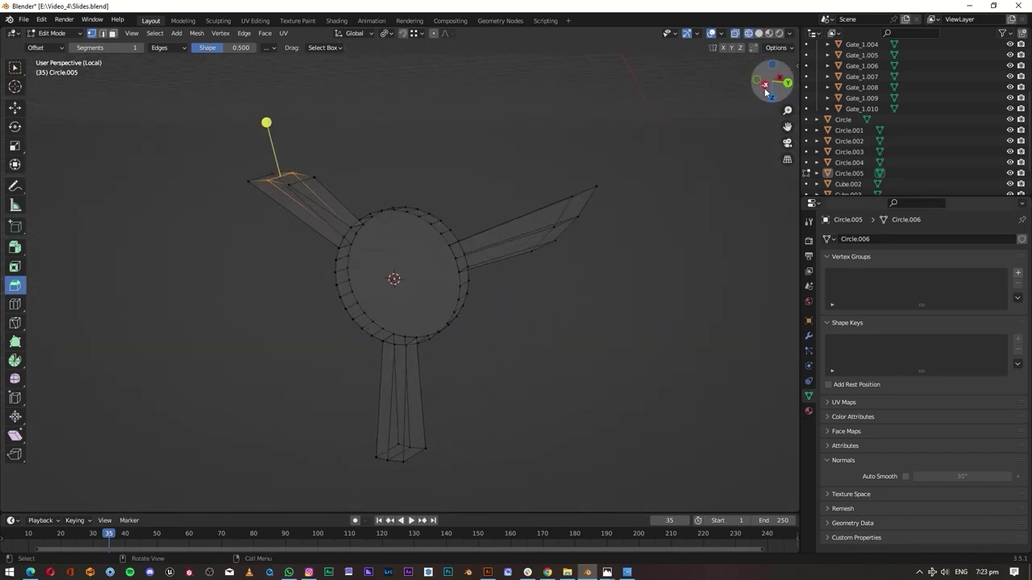
pyautogui.click(765, 88)
pyautogui.click(773, 101)
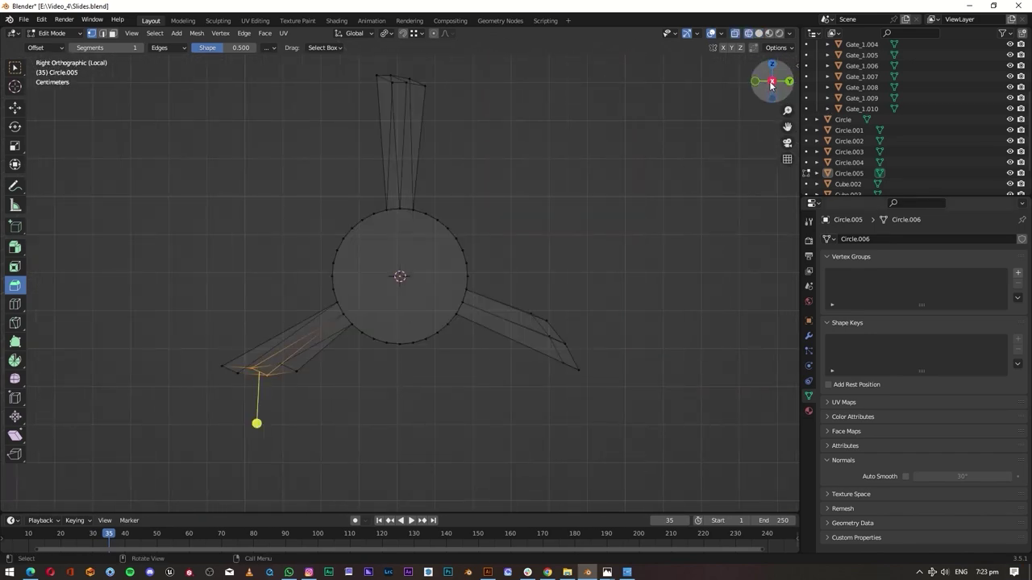
pyautogui.click(774, 100)
pyautogui.scroll(-2, 621, 403)
pyautogui.scroll(-1, 549, 263)
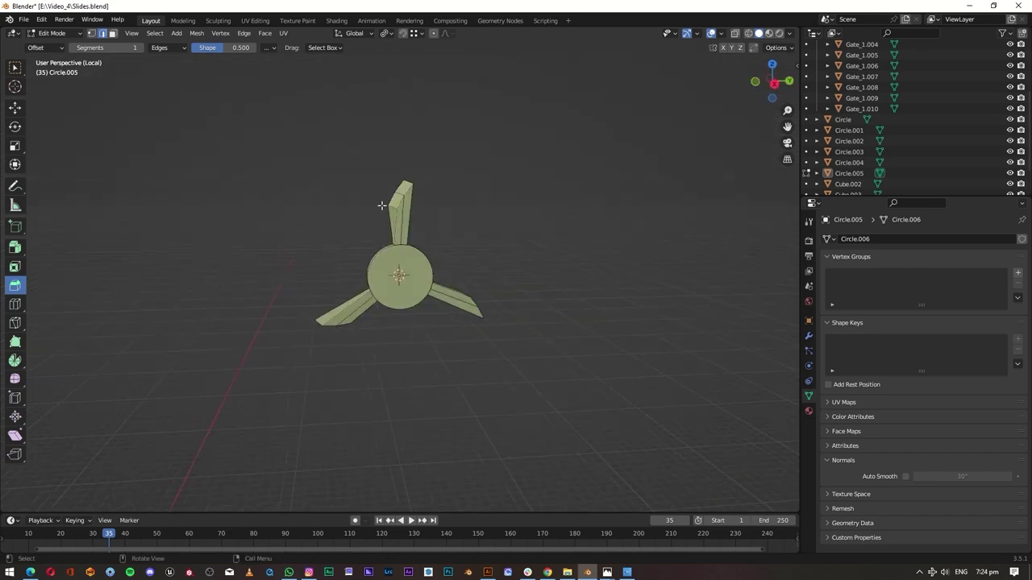
pyautogui.keyDown('shift'); pyautogui.click(470, 309); pyautogui.keyUp('shift')
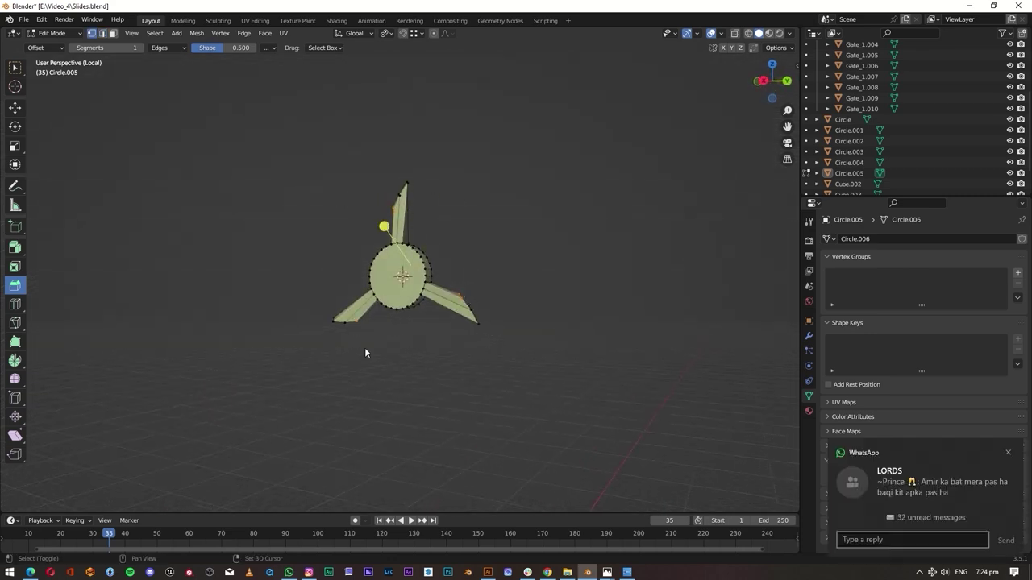
pyautogui.press('KP_3')
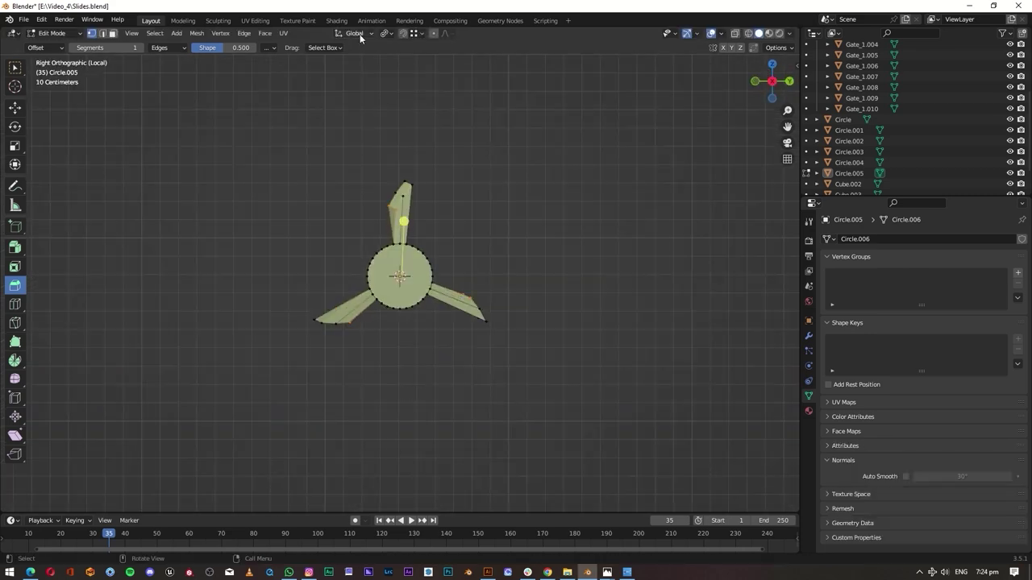
# - Shift the selected blade tip edges along their normal to twist the blades
pyautogui.press('g')
pyautogui.press('g')
pyautogui.press('z')
pyautogui.press('z')
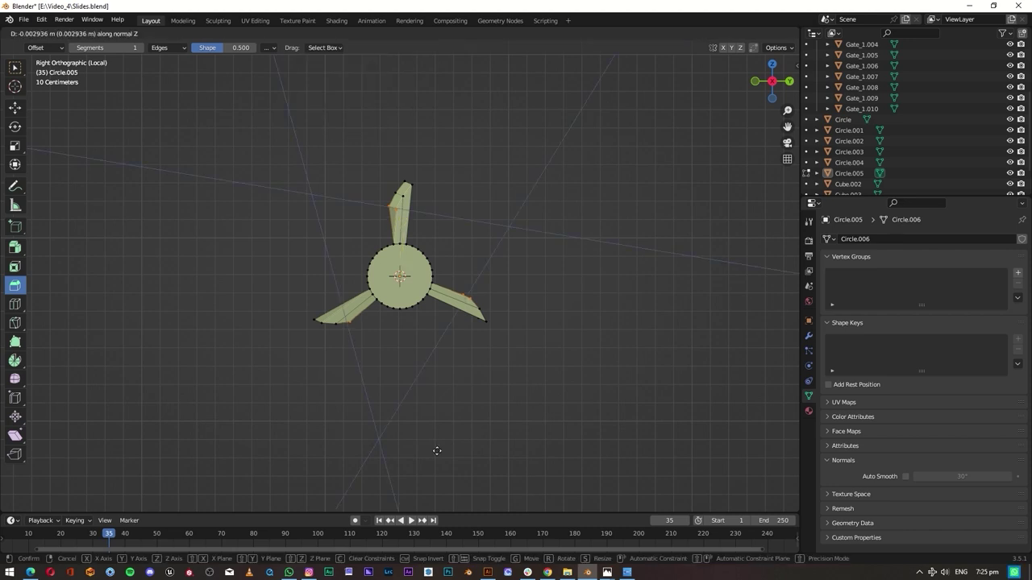
pyautogui.click(458, 511)
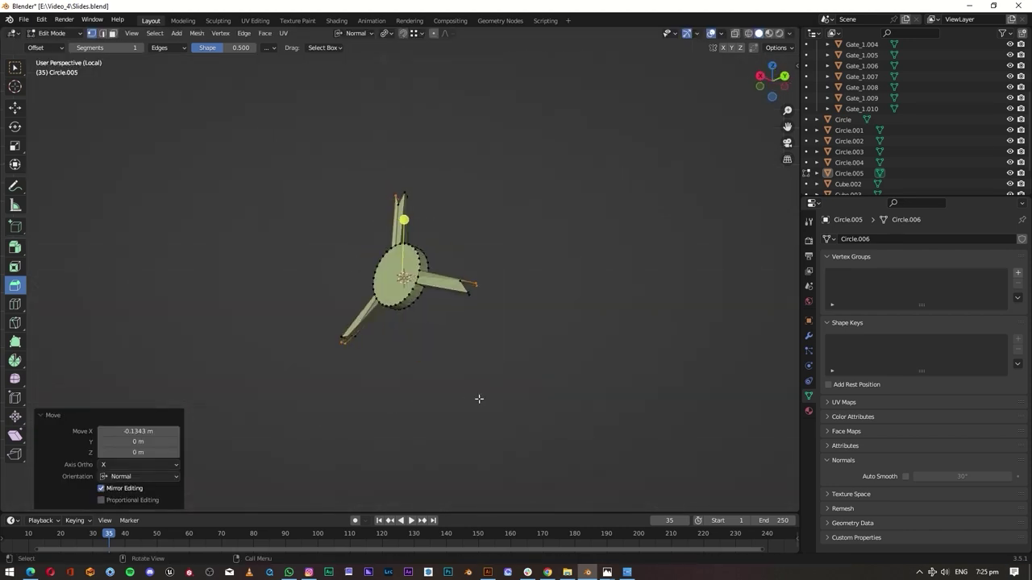
pyautogui.moveTo(451, 451)
pyautogui.mouseDown(button='middle')
pyautogui.moveTo(419, 242)
pyautogui.moveTo(378, 185)
pyautogui.mouseUp(button='middle')
pyautogui.moveTo(370, 184); pyautogui.dragTo(403, 195)
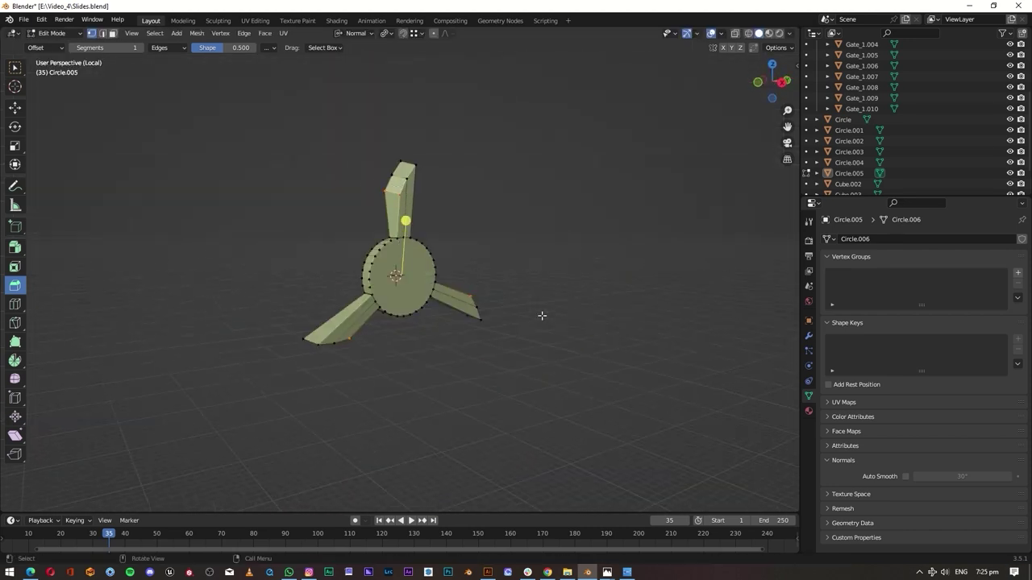
pyautogui.click(547, 338)
pyautogui.moveTo(547, 338)
pyautogui.mouseDown(button='middle')
pyautogui.moveTo(497, 322)
pyautogui.moveTo(553, 292)
pyautogui.moveTo(461, 317)
pyautogui.mouseUp(button='middle')
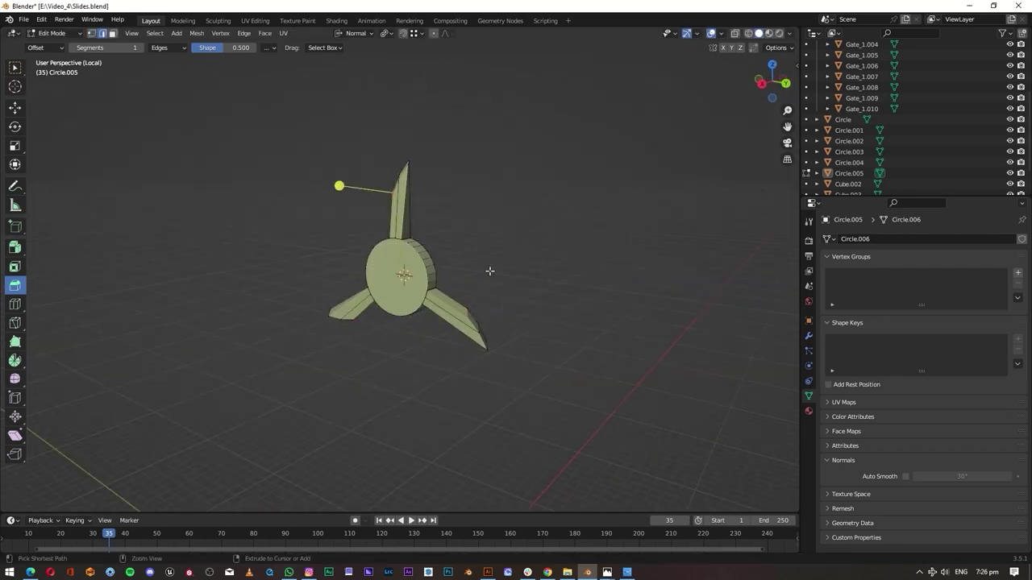
# - Add a loop cut around the hub disc rim with a typed slide factor
pyautogui.click(408, 316)
pyautogui.write('0.')
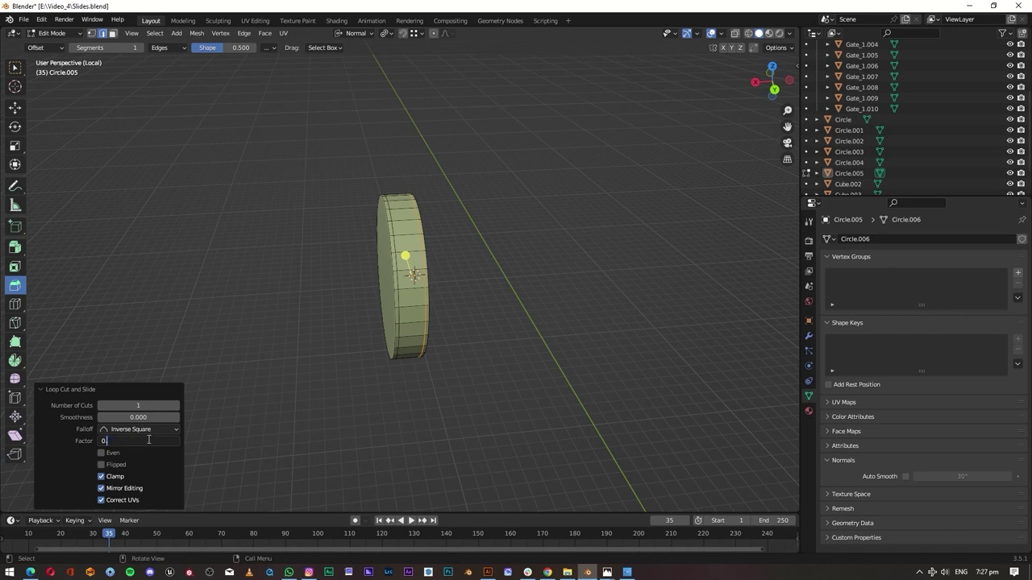
pyautogui.press('Return')
pyautogui.moveTo(148, 440)
pyautogui.mouseDown(button='middle')
pyautogui.moveTo(491, 371)
pyautogui.moveTo(403, 260)
pyautogui.moveTo(239, 202)
pyautogui.moveTo(202, 202)
pyautogui.mouseUp(button='middle')
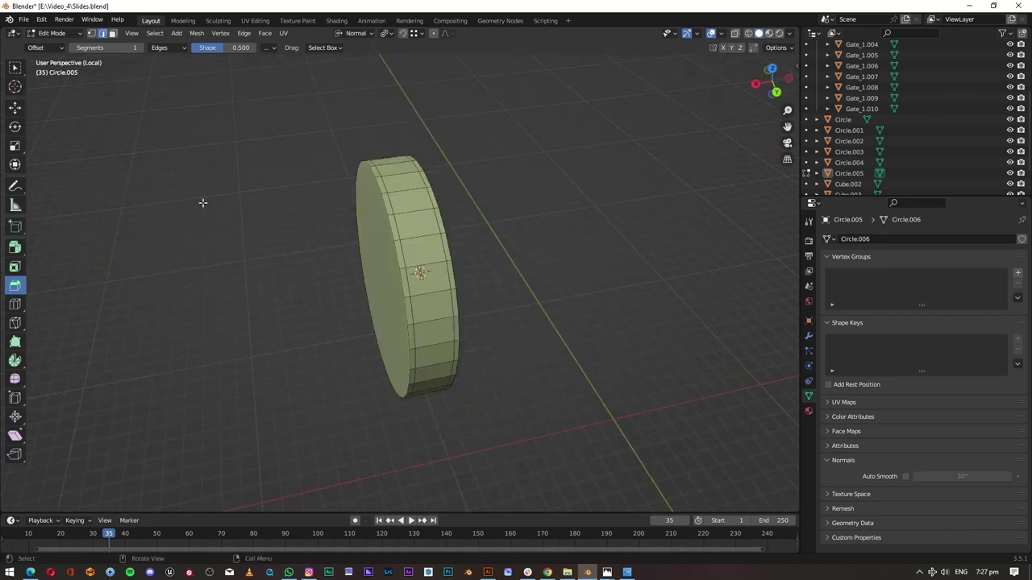
# - Apply the disc's transforms in Object Mode, then return to Edit Mode
pyautogui.press('Tab')
pyautogui.hotkey('ctrl', 'a')
pyautogui.click(471, 368)
pyautogui.press('Tab')
pyautogui.moveTo(471, 368); pyautogui.dragTo(566, 320, button='middle')
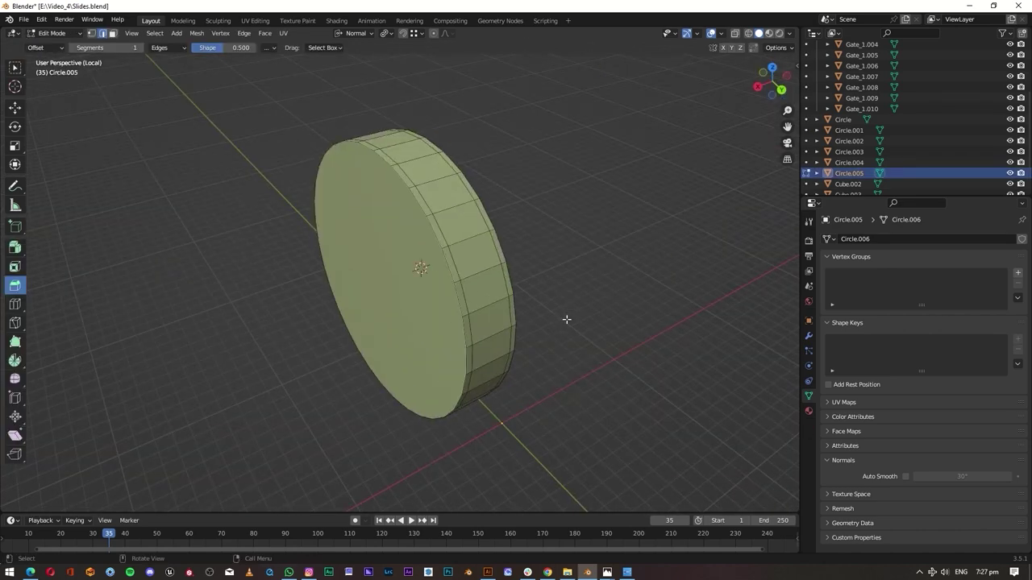
pyautogui.moveTo(578, 243)
pyautogui.mouseDown(button='middle')
pyautogui.moveTo(565, 189)
pyautogui.moveTo(433, 283)
pyautogui.moveTo(398, 285)
pyautogui.moveTo(390, 151)
pyautogui.moveTo(321, 366)
pyautogui.mouseUp(button='middle')
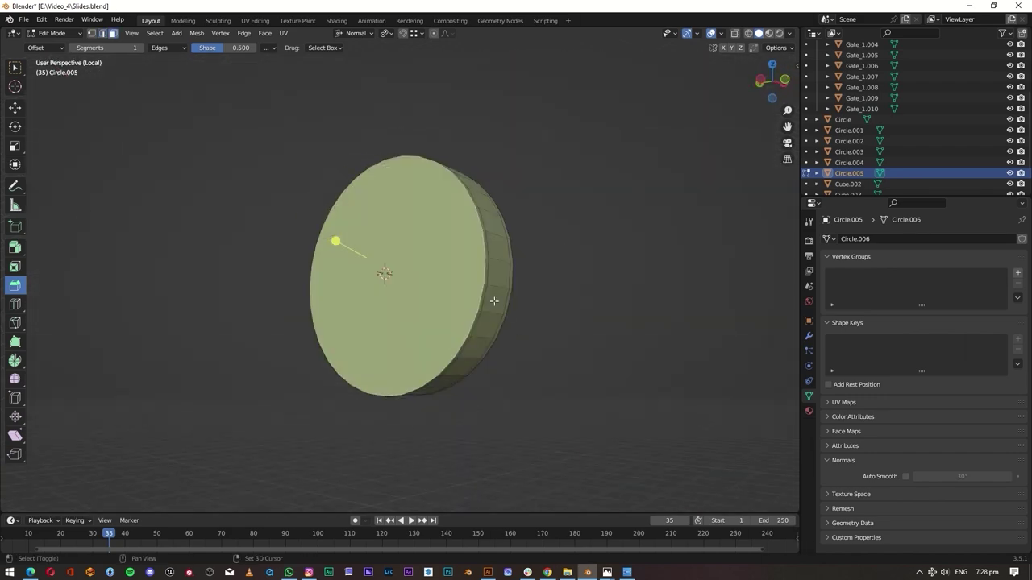
pyautogui.moveTo(358, 307); pyautogui.dragTo(567, 383, button='middle')
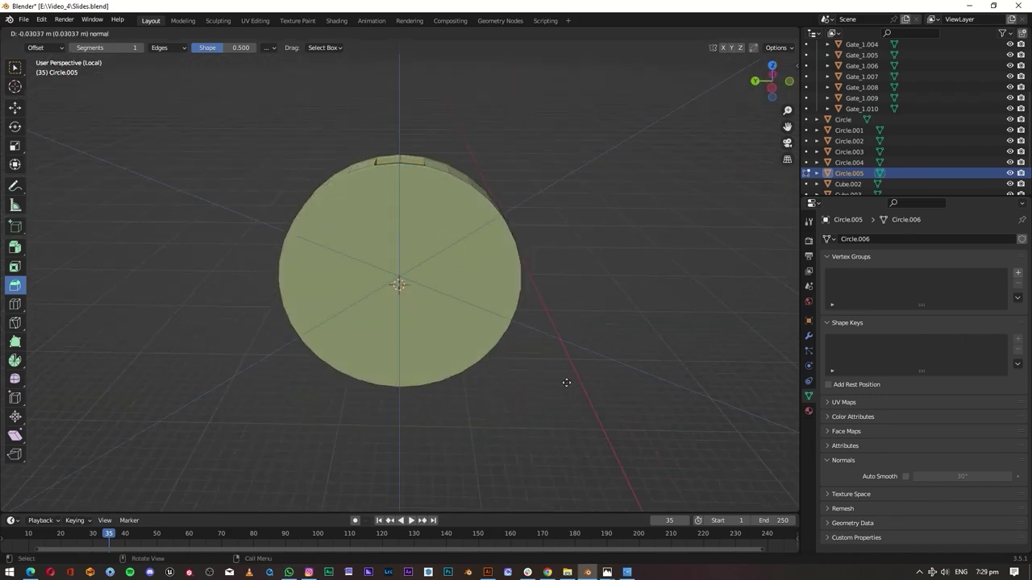
# - Extrude blades from the hub rim, enlarge their ends, and flatten them along Y
pyautogui.click(225, 236)
pyautogui.moveTo(226, 235); pyautogui.dragTo(548, 293, button='middle')
pyautogui.press('s')
pyautogui.click(451, 256)
pyautogui.press('s')
pyautogui.press('y')
pyautogui.press('y')
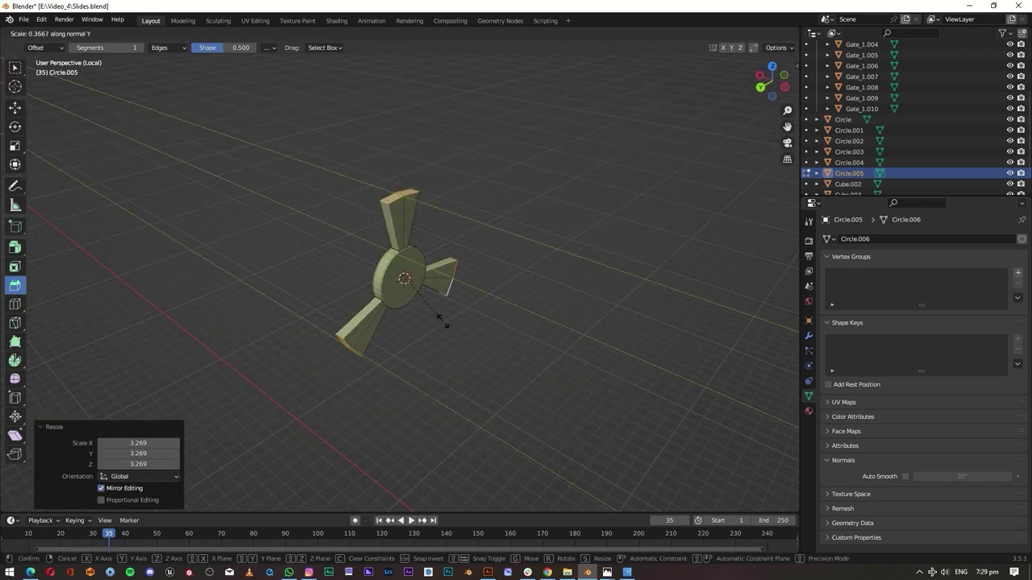
pyautogui.click(439, 320)
pyautogui.moveTo(439, 320); pyautogui.dragTo(351, 303, button='middle')
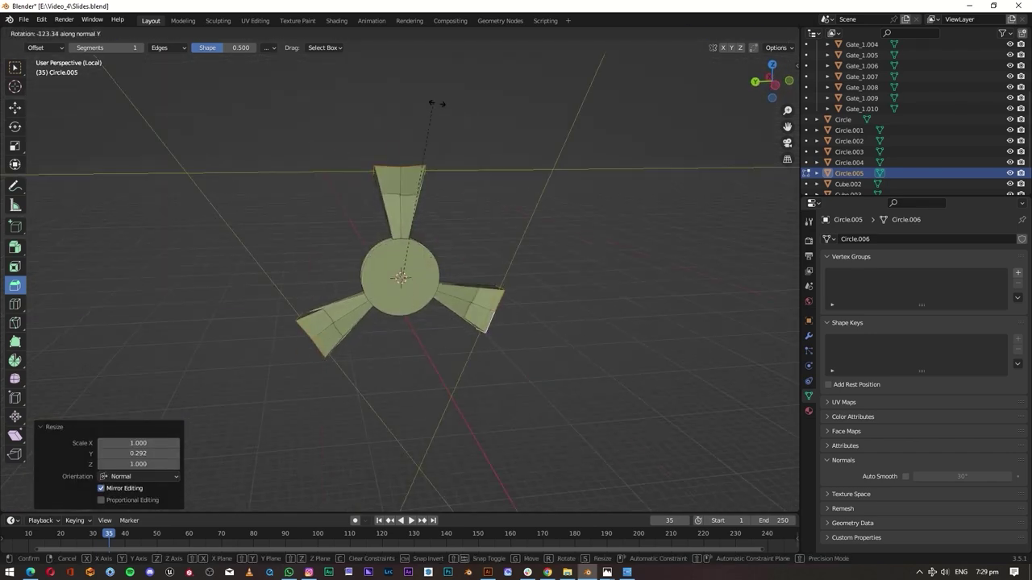
# - Rotate the blade ends 31.5° about their normal Z axis to twist them
pyautogui.click(623, 212)
pyautogui.moveTo(623, 212)
pyautogui.mouseDown(button='middle')
pyautogui.moveTo(532, 307)
pyautogui.moveTo(431, 363)
pyautogui.mouseUp(button='middle')
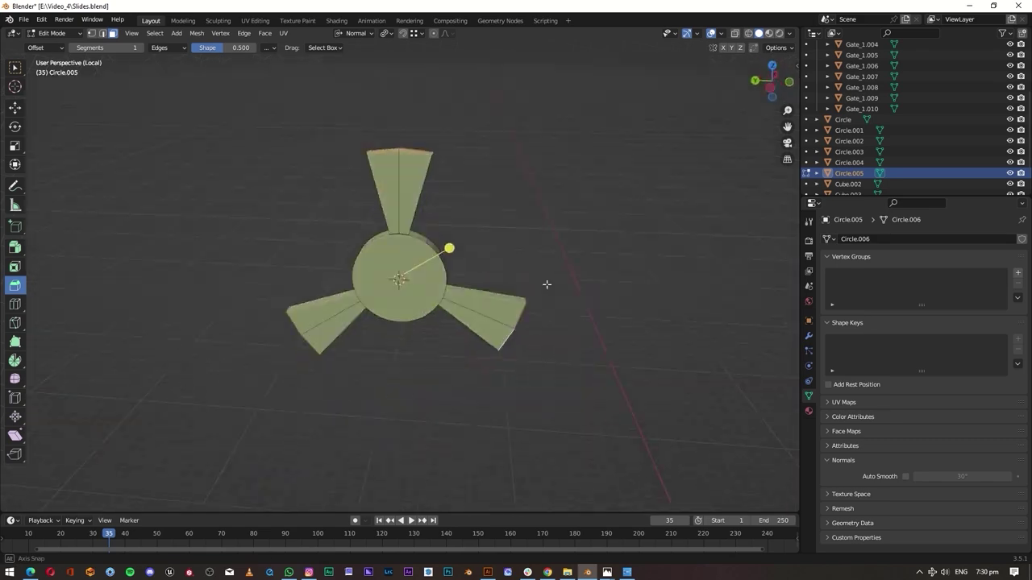
pyautogui.moveTo(546, 284); pyautogui.dragTo(517, 289, button='middle')
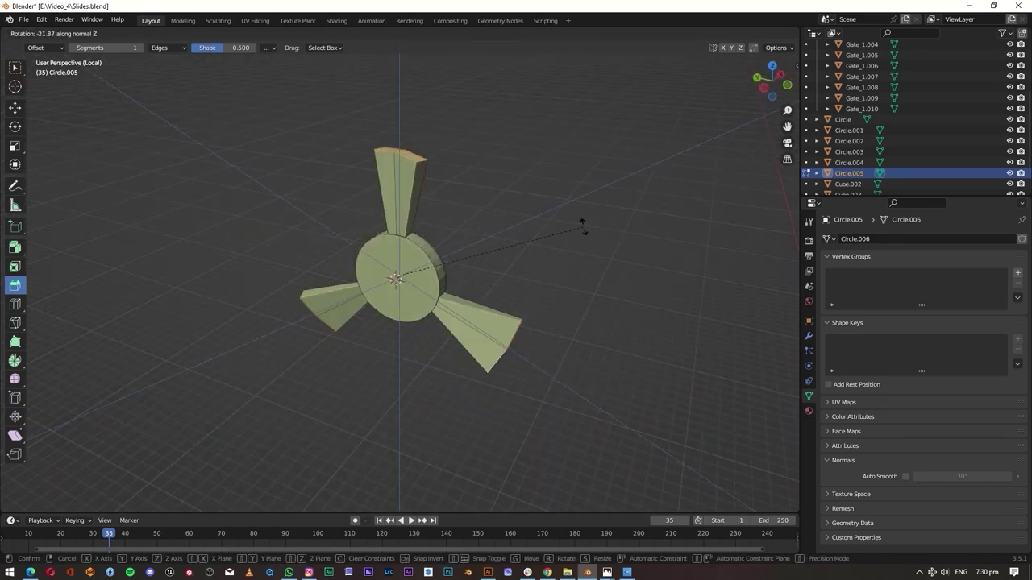
pyautogui.click(499, 329)
pyautogui.moveTo(490, 191)
pyautogui.mouseDown(button='middle')
pyautogui.moveTo(557, 229)
pyautogui.moveTo(490, 205)
pyautogui.moveTo(434, 274)
pyautogui.mouseUp(button='middle')
# - Toggle out of and back into Edit Mode and select the top blade's edges
pyautogui.press('Tab')
pyautogui.moveTo(486, 232)
pyautogui.mouseDown(button='middle')
pyautogui.moveTo(465, 202)
pyautogui.moveTo(374, 198)
pyautogui.moveTo(513, 185)
pyautogui.mouseUp(button='middle')
pyautogui.press('Tab')
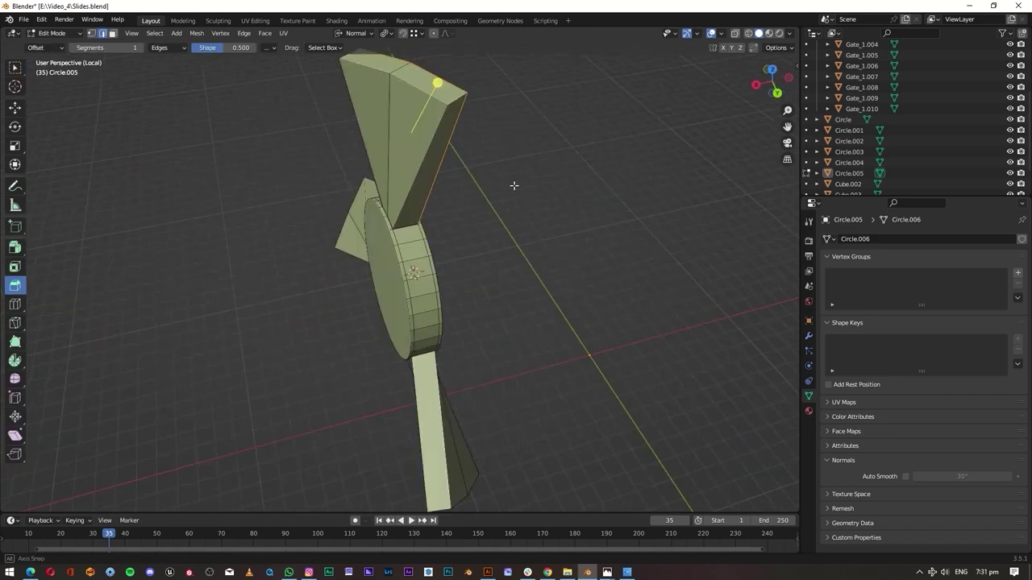
pyautogui.click(427, 112)
pyautogui.moveTo(427, 113); pyautogui.dragTo(318, 376, button='middle')
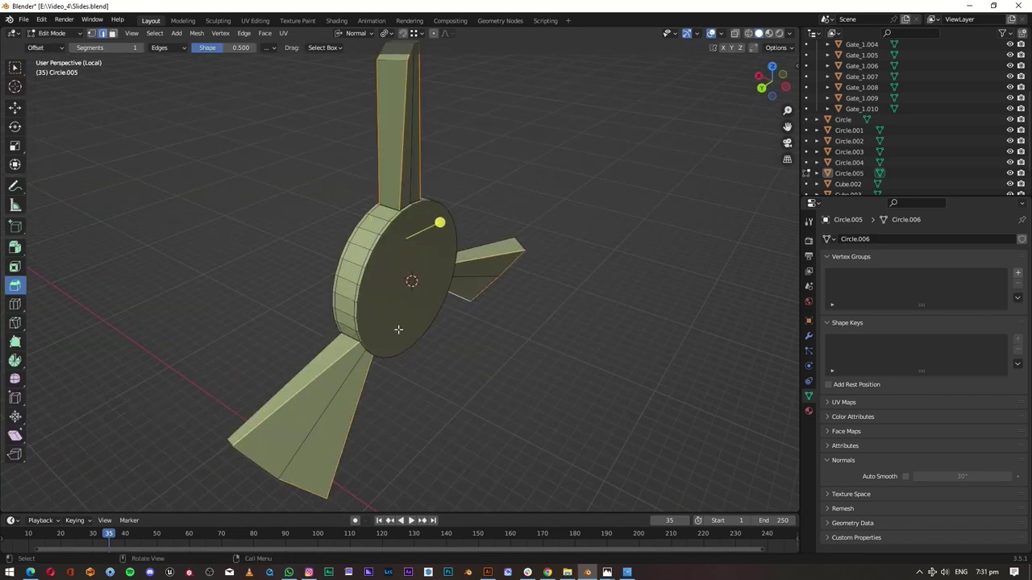
pyautogui.moveTo(399, 329)
pyautogui.mouseDown(button='middle')
pyautogui.moveTo(412, 332)
pyautogui.moveTo(475, 295)
pyautogui.moveTo(376, 228)
pyautogui.mouseUp(button='middle')
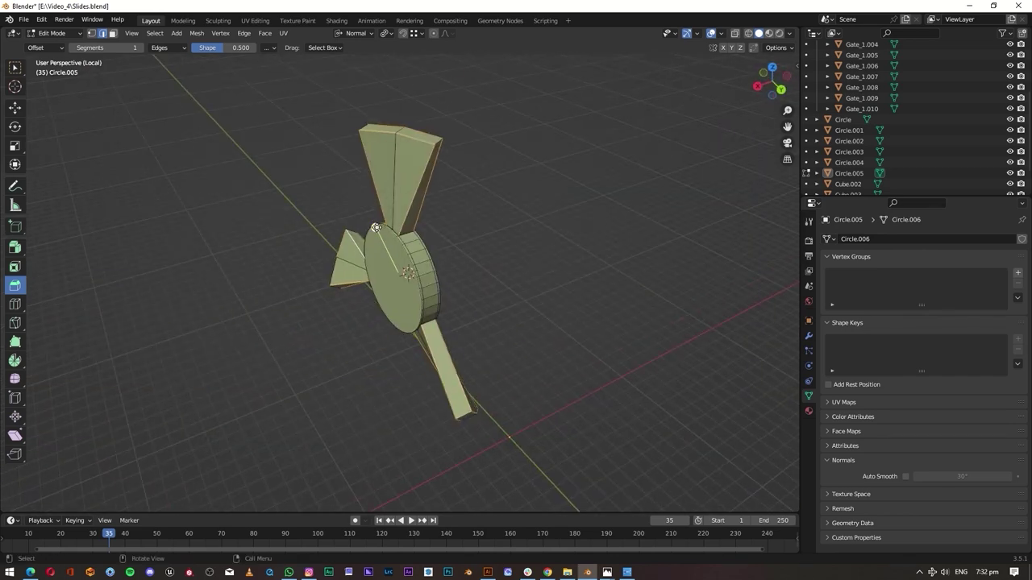
# - Confirm the 0.0162 m bevel on the blade edges and return to Object Mode
pyautogui.click(440, 230)
pyautogui.press('Tab')
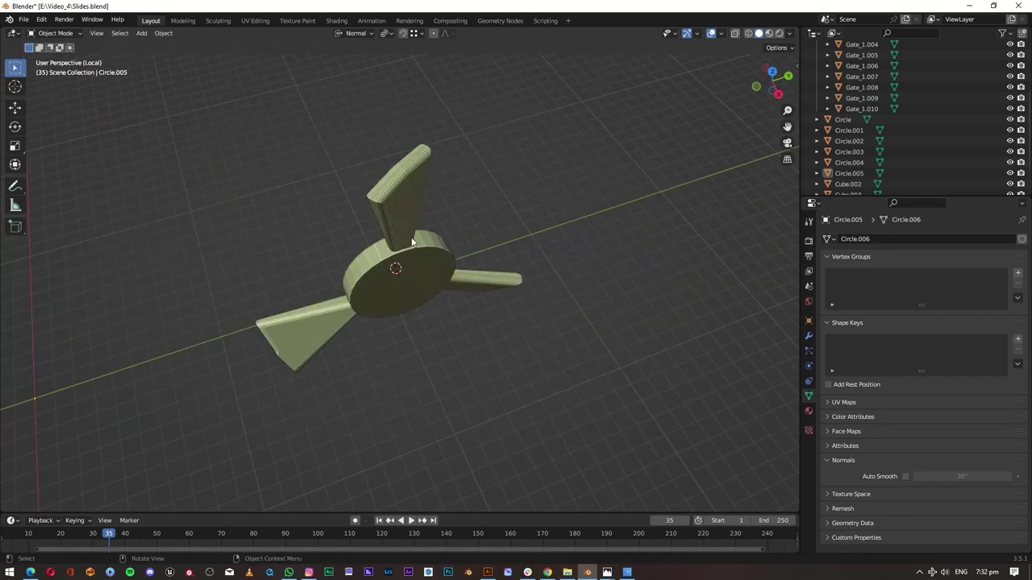
pyautogui.moveTo(440, 231)
pyautogui.mouseDown(button='middle')
pyautogui.moveTo(701, 123)
pyautogui.moveTo(555, 136)
pyautogui.moveTo(509, 172)
pyautogui.moveTo(541, 207)
pyautogui.moveTo(376, 253)
pyautogui.moveTo(306, 315)
pyautogui.moveTo(375, 137)
pyautogui.mouseUp(button='middle')
pyautogui.press('Tab')
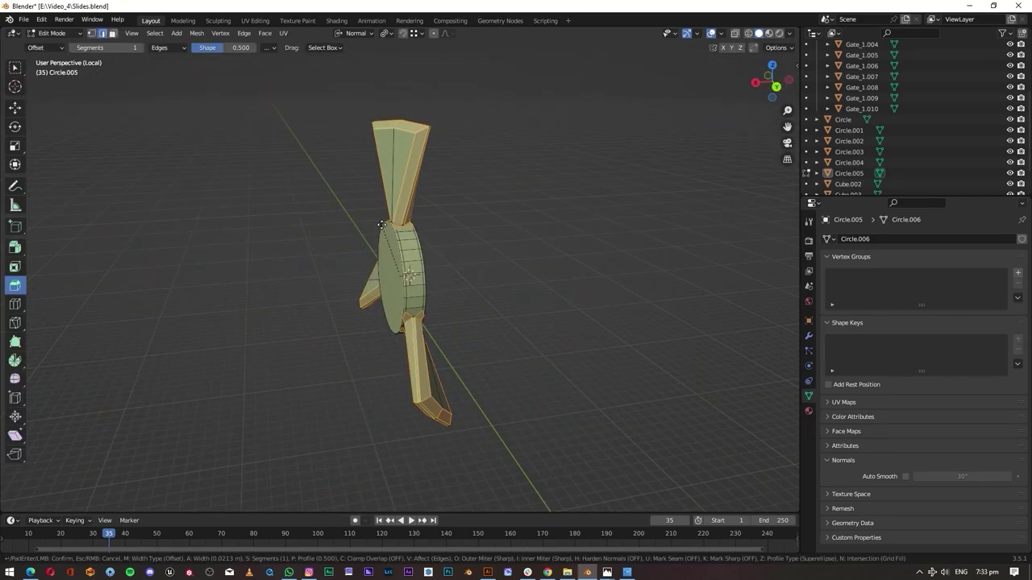
pyautogui.press('Tab')
pyautogui.moveTo(307, 213); pyautogui.dragTo(421, 232, button='middle')
# - Check the propeller in the full scene, then re-isolate it and box-select its blade-tip loops in X-ray
pyautogui.press('KP_Divide')
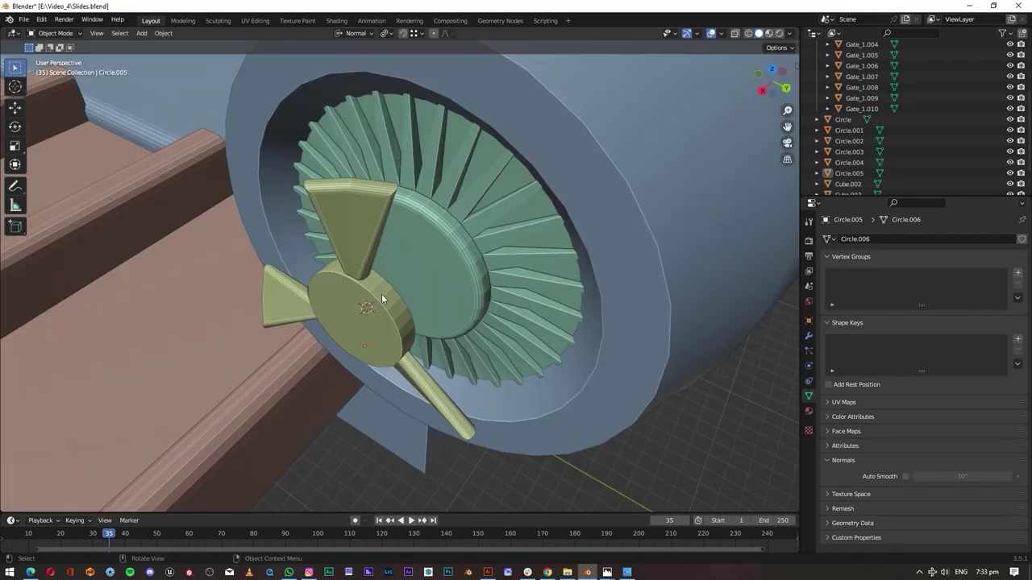
pyautogui.moveTo(381, 293)
pyautogui.mouseDown(button='middle')
pyautogui.moveTo(419, 268)
pyautogui.moveTo(428, 293)
pyautogui.moveTo(389, 174)
pyautogui.moveTo(190, 45)
pyautogui.mouseUp(button='middle')
pyautogui.click(389, 174)
pyautogui.press('Tab')
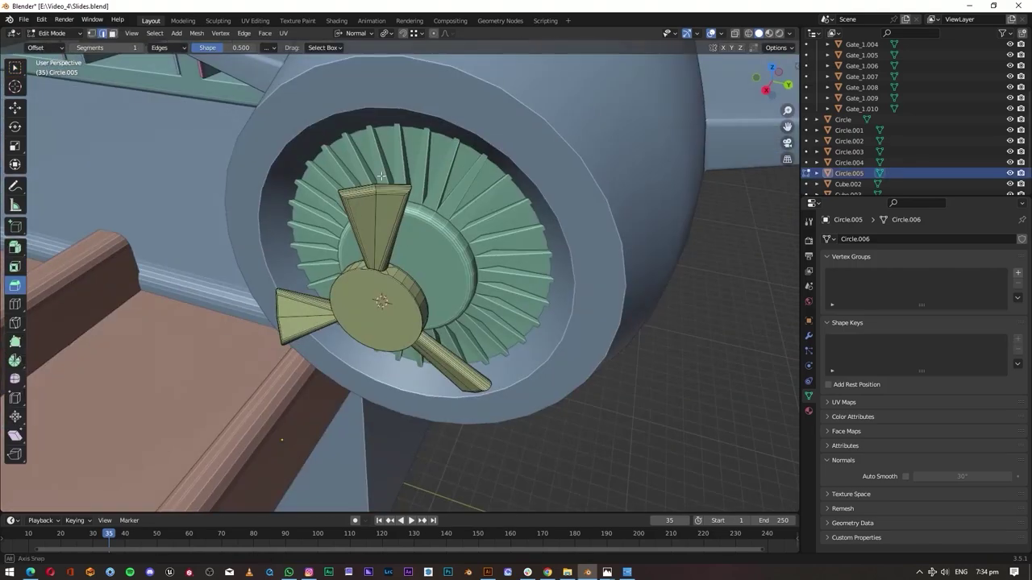
pyautogui.press('KP_Divide')
pyautogui.hotkey('alt', 'z')
pyautogui.moveTo(351, 99); pyautogui.dragTo(433, 145)
pyautogui.moveTo(434, 145)
pyautogui.mouseDown(button='middle')
pyautogui.moveTo(433, 177)
pyautogui.moveTo(276, 55)
pyautogui.mouseUp(button='middle')
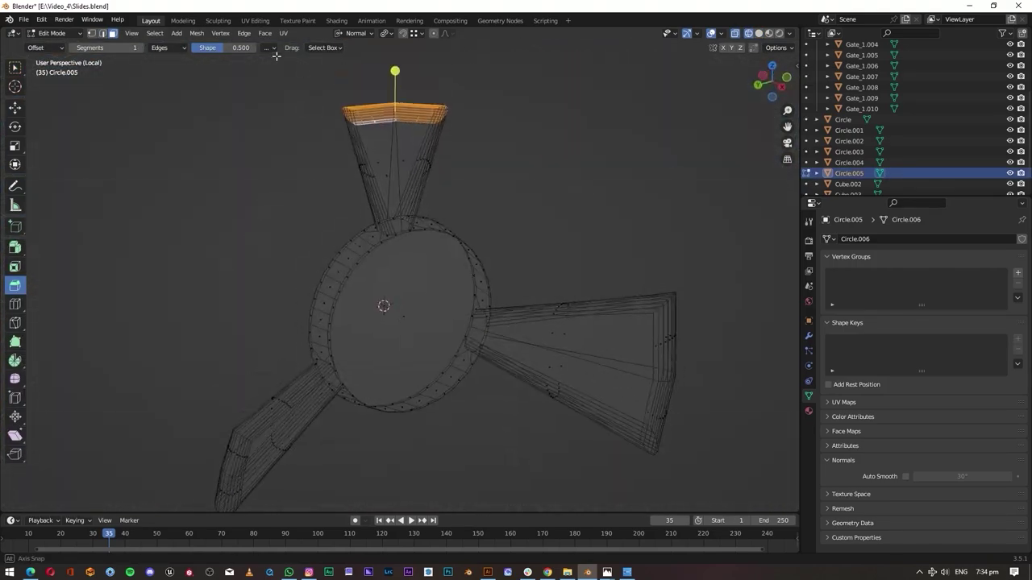
# - View the whole scene in solid shading, then extrude and widen the blade tips
pyautogui.moveTo(670, 378)
pyautogui.mouseDown(button='middle')
pyautogui.moveTo(559, 414)
pyautogui.moveTo(373, 392)
pyautogui.moveTo(604, 350)
pyautogui.mouseUp(button='middle')
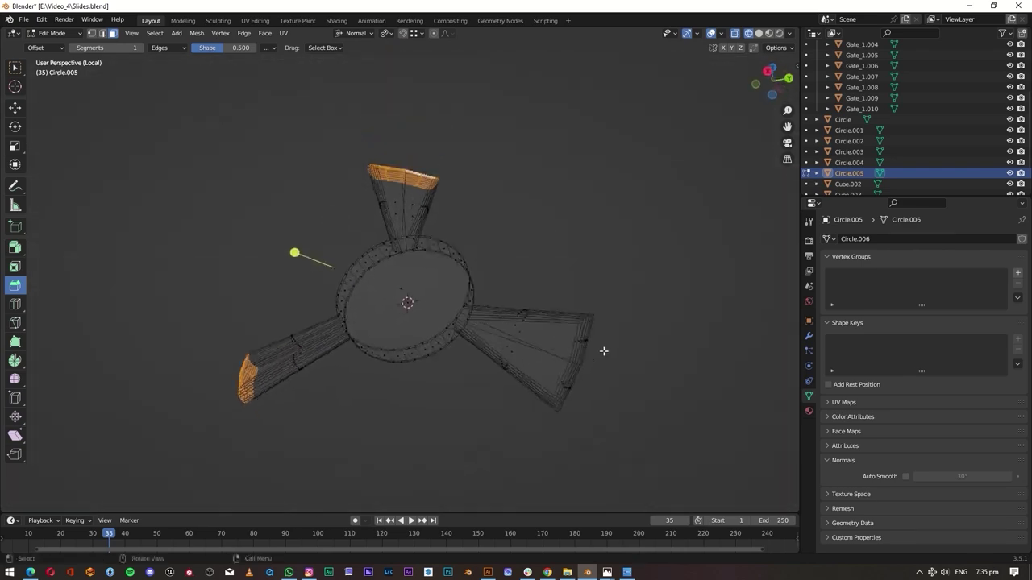
pyautogui.moveTo(579, 407); pyautogui.dragTo(392, 424, button='middle')
pyautogui.press('KP_Divide')
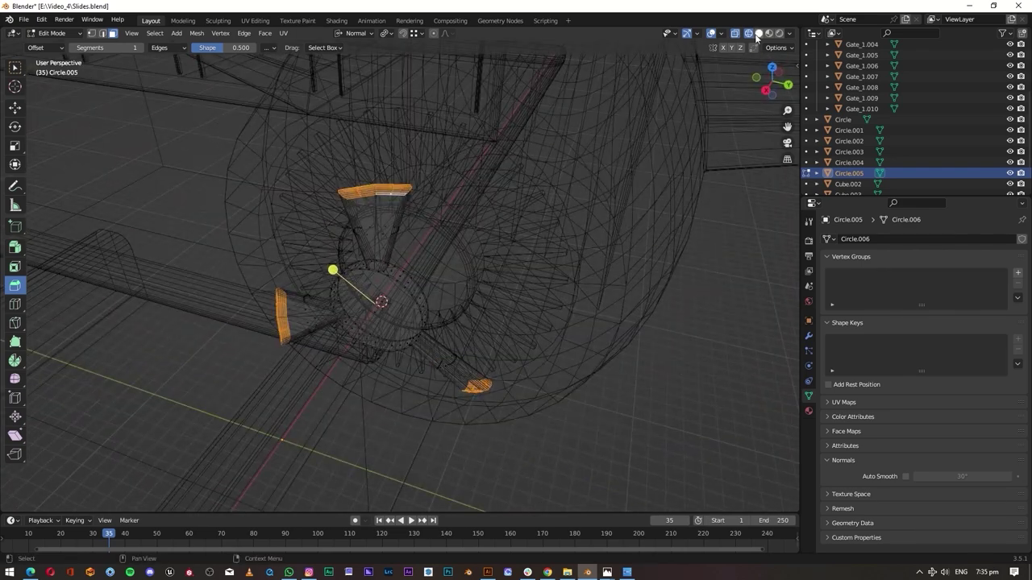
pyautogui.hotkey('alt', 'z')
pyautogui.click(532, 356)
pyautogui.press('s')
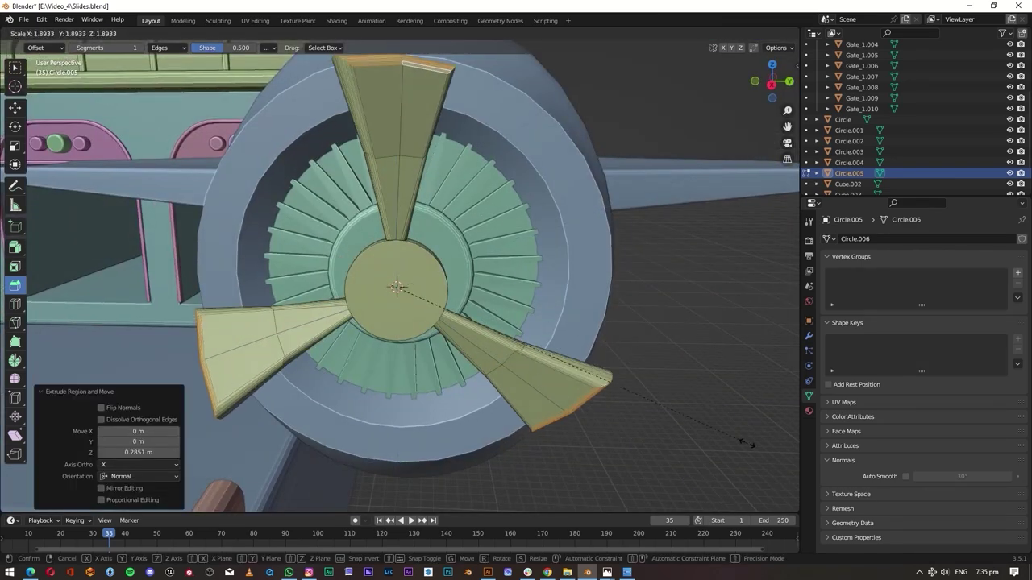
pyautogui.click(751, 444)
pyautogui.moveTo(751, 444)
pyautogui.mouseDown(button='middle')
pyautogui.moveTo(560, 345)
pyautogui.moveTo(636, 362)
pyautogui.moveTo(430, 395)
pyautogui.moveTo(458, 384)
pyautogui.moveTo(341, 288)
pyautogui.mouseUp(button='middle')
# - Isolate the propeller, extrude the hub's centre face, and apply the propeller's transforms
pyautogui.press('Tab')
pyautogui.press('KP_Divide')
pyautogui.moveTo(387, 223)
pyautogui.mouseDown(button='middle')
pyautogui.moveTo(586, 422)
pyautogui.moveTo(490, 400)
pyautogui.moveTo(470, 325)
pyautogui.moveTo(390, 310)
pyautogui.moveTo(419, 298)
pyautogui.moveTo(426, 315)
pyautogui.moveTo(398, 250)
pyautogui.moveTo(387, 298)
pyautogui.mouseUp(button='middle')
pyautogui.press('Tab')
pyautogui.press('e')
pyautogui.press('Tab')
pyautogui.hotkey('ctrl', 'a')
pyautogui.click(426, 315)
# - Bevel the hub rim, then select another rim edge loop and start bevelling it
pyautogui.press('Tab')
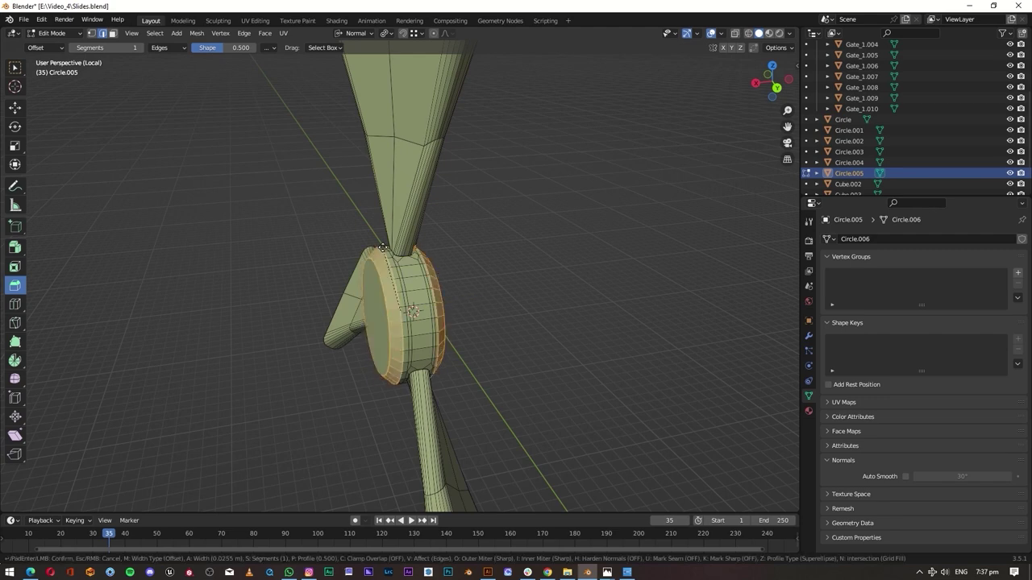
pyautogui.click(383, 247)
pyautogui.moveTo(383, 247)
pyautogui.mouseDown(button='middle')
pyautogui.moveTo(402, 272)
pyautogui.moveTo(466, 293)
pyautogui.mouseUp(button='middle')
pyautogui.click(396, 253)
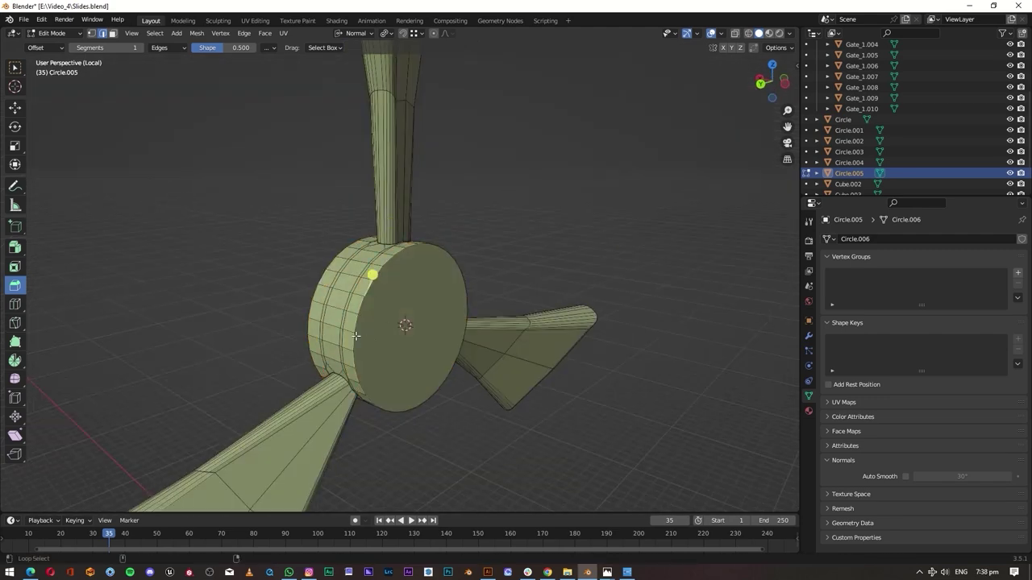
pyautogui.moveTo(355, 335); pyautogui.dragTo(413, 267, button='middle')
pyautogui.hotkey('ctrl', 'b')
# - Confirm the hub bevel, then select the propeller in the full scene from the front
pyautogui.click(418, 267)
pyautogui.press('Tab')
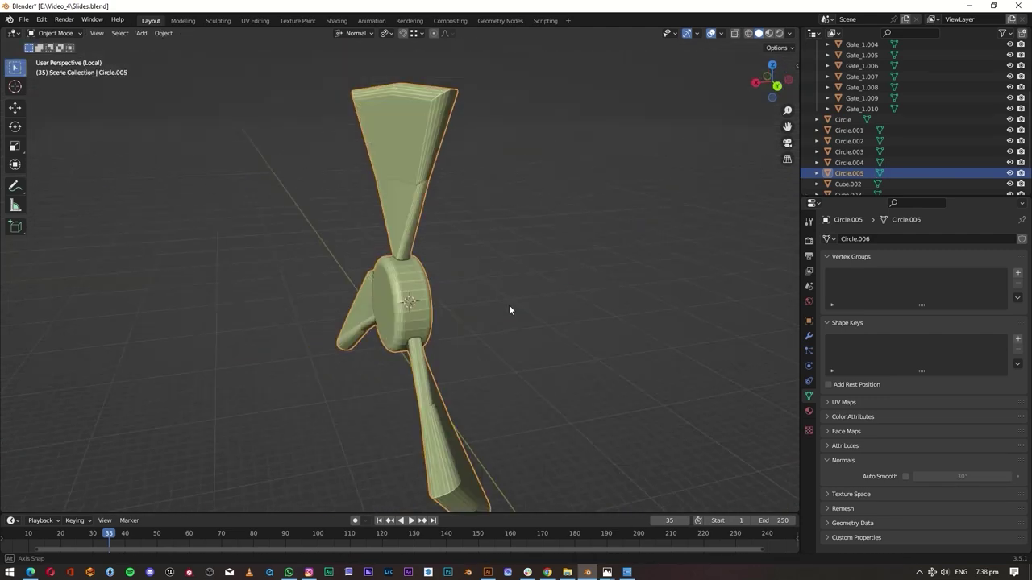
pyautogui.moveTo(509, 305)
pyautogui.mouseDown(button='middle')
pyautogui.moveTo(589, 299)
pyautogui.moveTo(505, 306)
pyautogui.mouseUp(button='middle')
pyautogui.press('KP_Divide')
pyautogui.click(364, 288)
pyautogui.press('KP_1')
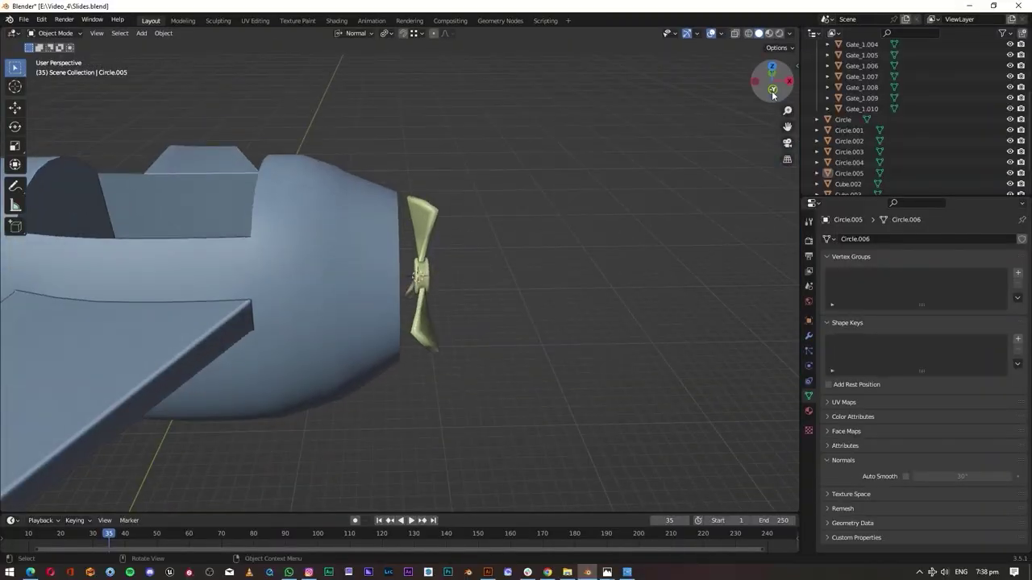
# - Move the propeller -0.051543 m along X toward the intake fan and isolate it with the fuselage
pyautogui.click(353, 33)
pyautogui.click(449, 263)
pyautogui.moveTo(449, 263)
pyautogui.mouseDown(button='middle')
pyautogui.moveTo(442, 321)
pyautogui.moveTo(558, 321)
pyautogui.mouseUp(button='middle')
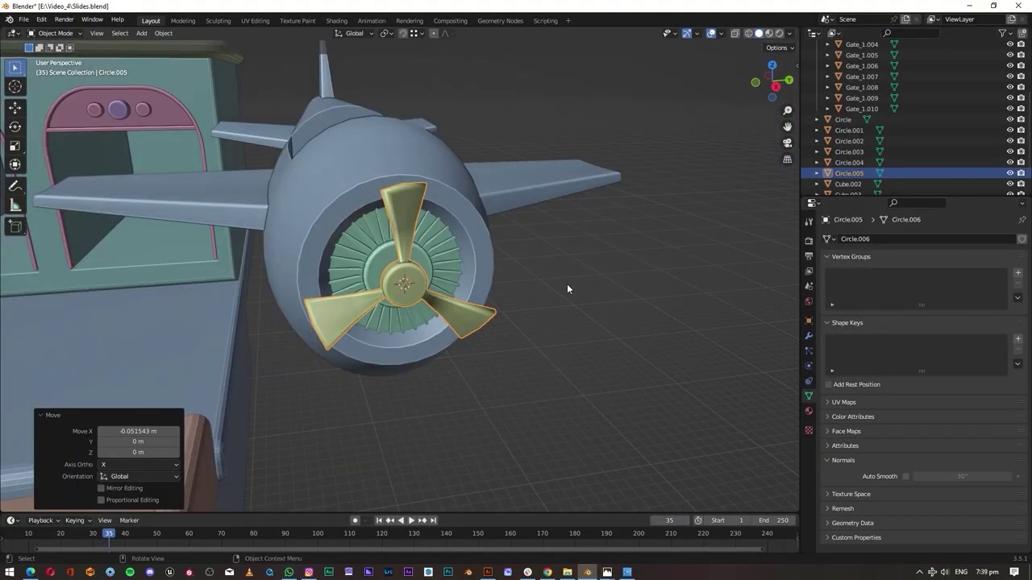
pyautogui.moveTo(567, 284)
pyautogui.mouseDown(button='middle')
pyautogui.moveTo(463, 286)
pyautogui.moveTo(499, 312)
pyautogui.moveTo(360, 294)
pyautogui.moveTo(608, 310)
pyautogui.moveTo(774, 110)
pyautogui.mouseUp(button='middle')
pyautogui.keyDown('shift'); pyautogui.click(608, 309); pyautogui.keyUp('shift')
pyautogui.press('KP_Divide')
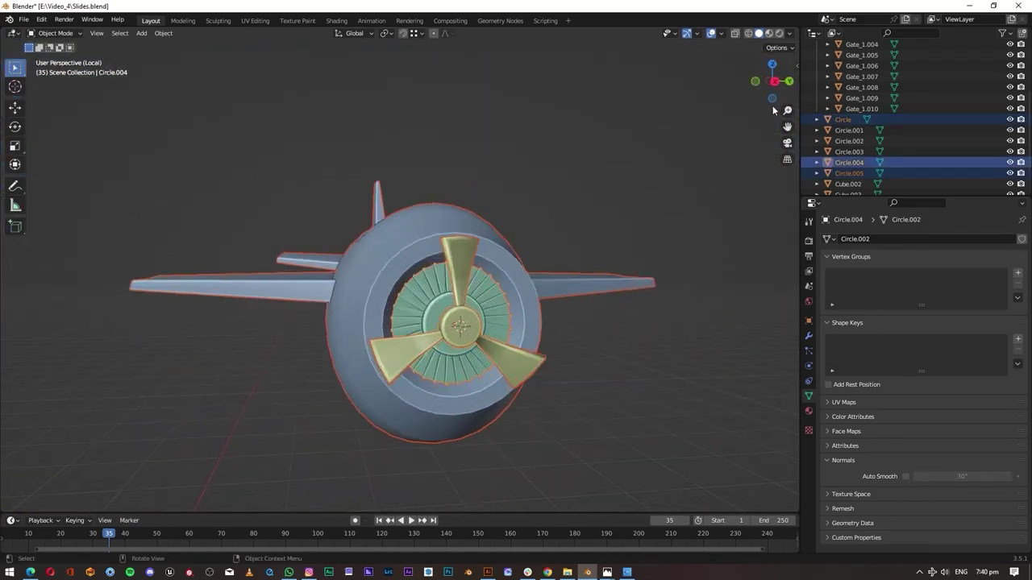
# - Set the propeller's origin to its geometry and scale it up to suit the fuselage
pyautogui.click(773, 81)
pyautogui.click(399, 301)
pyautogui.press('s')
pyautogui.click(162, 33)
pyautogui.click(290, 66)
pyautogui.press('s')
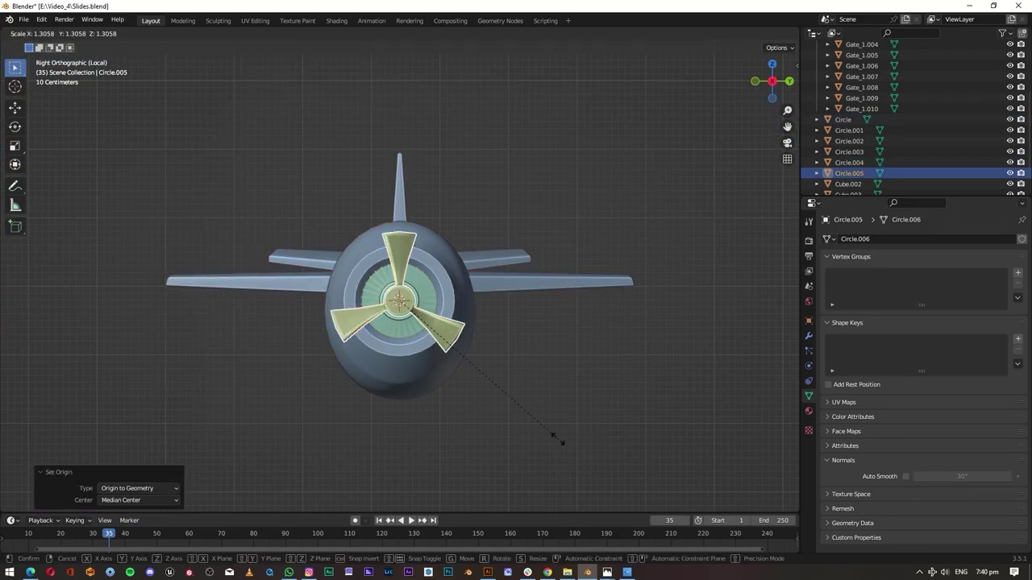
pyautogui.click(546, 416)
pyautogui.moveTo(588, 385)
pyautogui.mouseDown(button='middle')
pyautogui.moveTo(590, 338)
pyautogui.moveTo(319, 447)
pyautogui.mouseUp(button='middle')
pyautogui.click(849, 173)
# - Extrude the propeller hub's front face and scale it down to 0.349 into a short shaft
pyautogui.press('Tab')
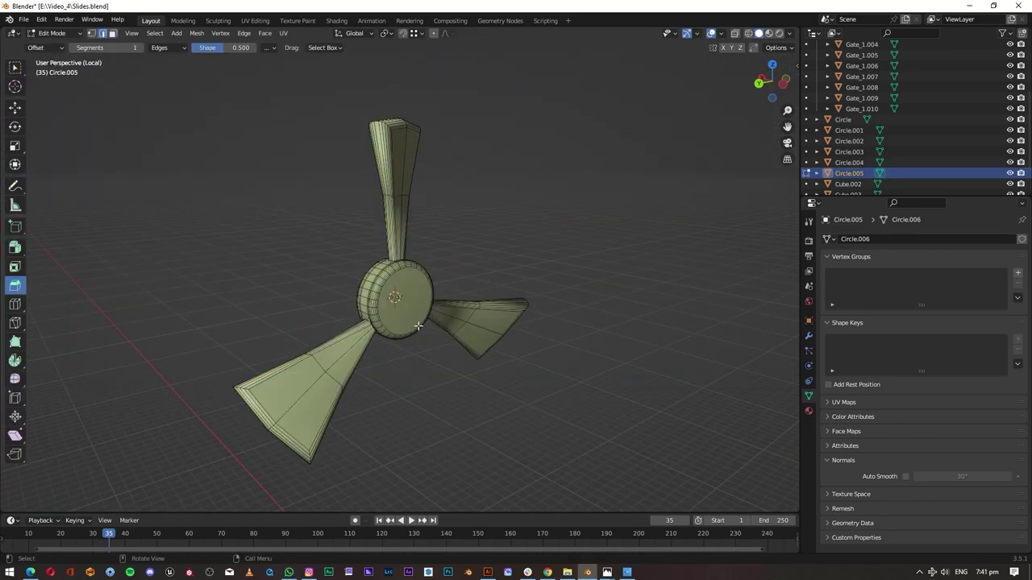
pyautogui.press('e')
pyautogui.click(501, 448)
pyautogui.press('s')
pyautogui.moveTo(400, 344)
pyautogui.mouseDown(button='middle')
pyautogui.moveTo(516, 341)
pyautogui.moveTo(427, 347)
pyautogui.mouseUp(button='middle')
# - Add an edge loop along the shaft and select the hub's back face
pyautogui.press('Tab')
pyautogui.press('Tab')
pyautogui.scroll(4, 425, 346)
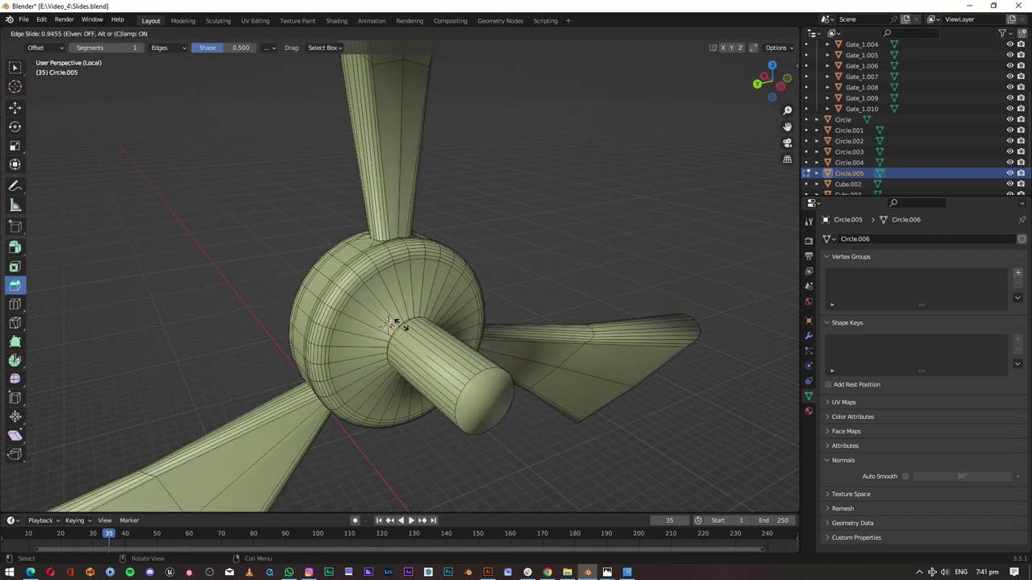
pyautogui.moveTo(451, 356); pyautogui.dragTo(466, 369)
pyautogui.press('Tab')
pyautogui.press('Tab')
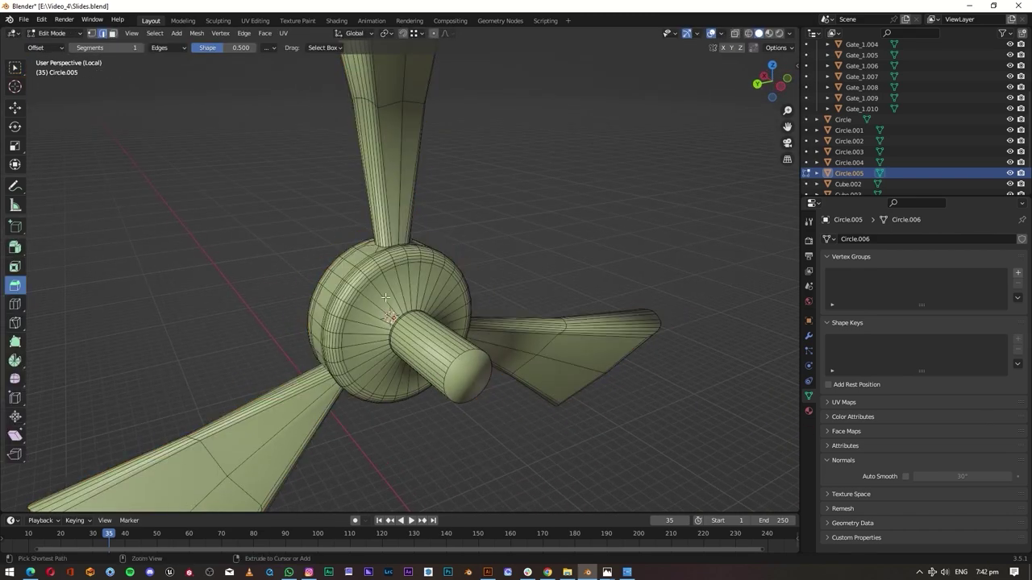
pyautogui.moveTo(437, 373); pyautogui.dragTo(385, 350, button='middle')
pyautogui.click(370, 342)
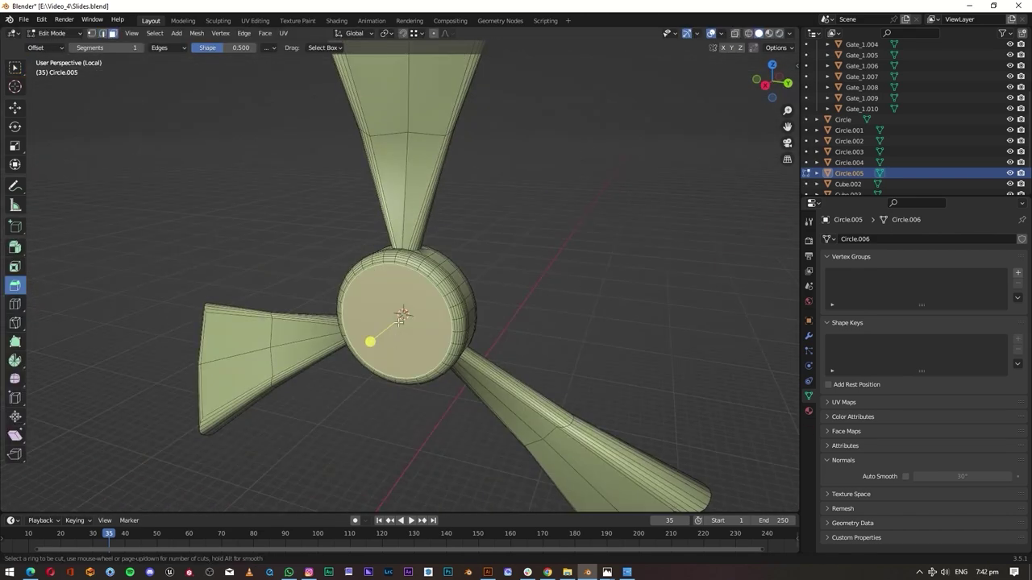
# - Return to Object Mode, show the whole scene, and add the plane body to the selection
pyautogui.press('Tab')
pyautogui.moveTo(550, 274)
pyautogui.mouseDown(button='middle')
pyautogui.moveTo(320, 256)
pyautogui.moveTo(364, 295)
pyautogui.moveTo(521, 325)
pyautogui.moveTo(304, 352)
pyautogui.mouseUp(button='middle')
pyautogui.press('Tab')
pyautogui.press('Tab')
pyautogui.press('KP_Divide')
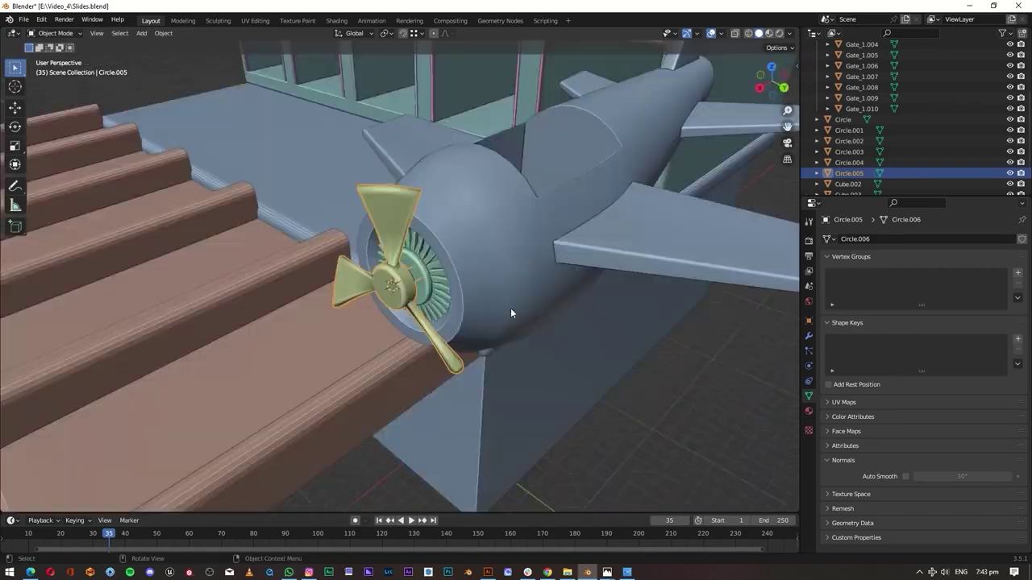
pyautogui.moveTo(510, 307)
pyautogui.mouseDown(button='middle')
pyautogui.moveTo(478, 372)
pyautogui.moveTo(468, 346)
pyautogui.mouseUp(button='middle')
pyautogui.keyDown('shift'); pyautogui.click(482, 323); pyautogui.keyUp('shift')
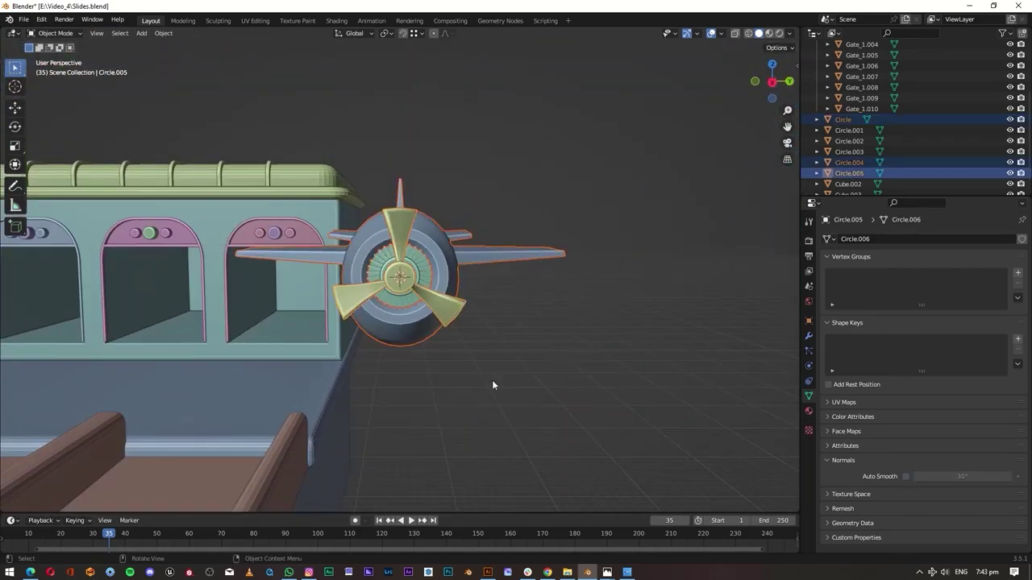
# - Isolate the plane and add a new circle mesh near its intake
pyautogui.press('KP_Divide')
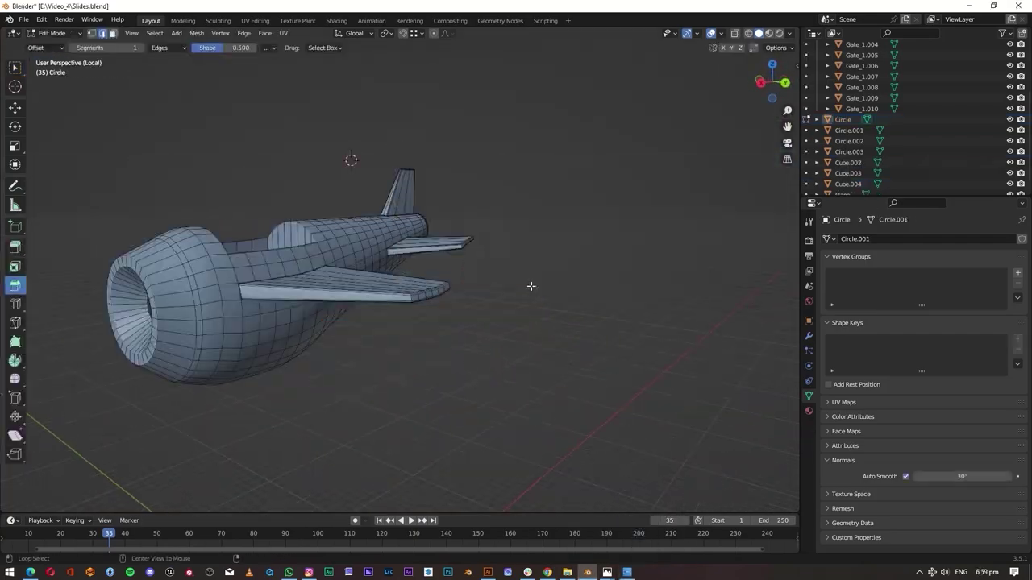
pyautogui.scroll(-1, 338, 302)
pyautogui.scroll(-2, 347, 306)
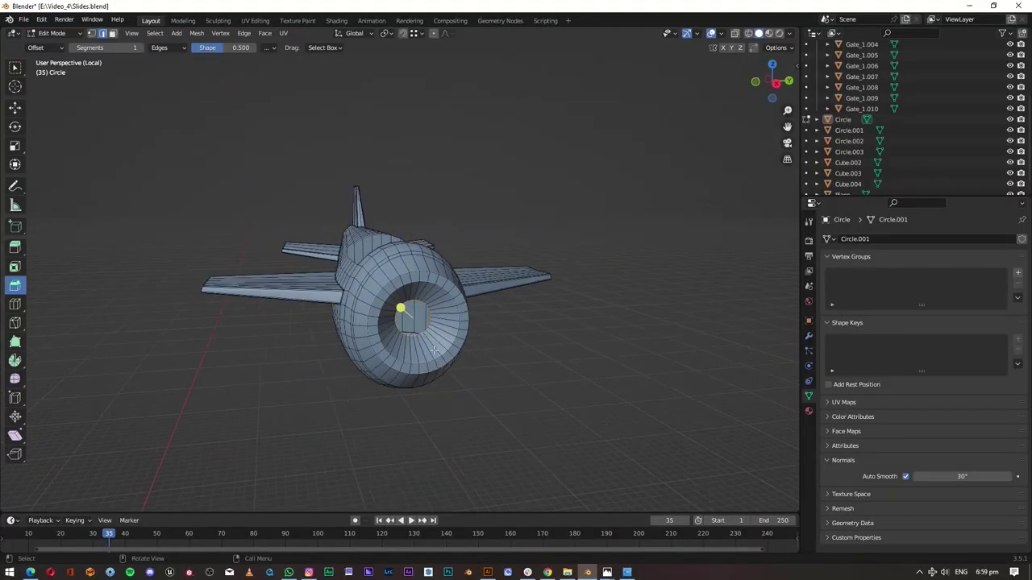
pyautogui.scroll(2, 346, 314)
pyautogui.scroll(-3, 353, 345)
pyautogui.press('Tab')
pyautogui.moveTo(354, 345); pyautogui.dragTo(471, 381, button='middle')
pyautogui.hotkey('shift', 'a')
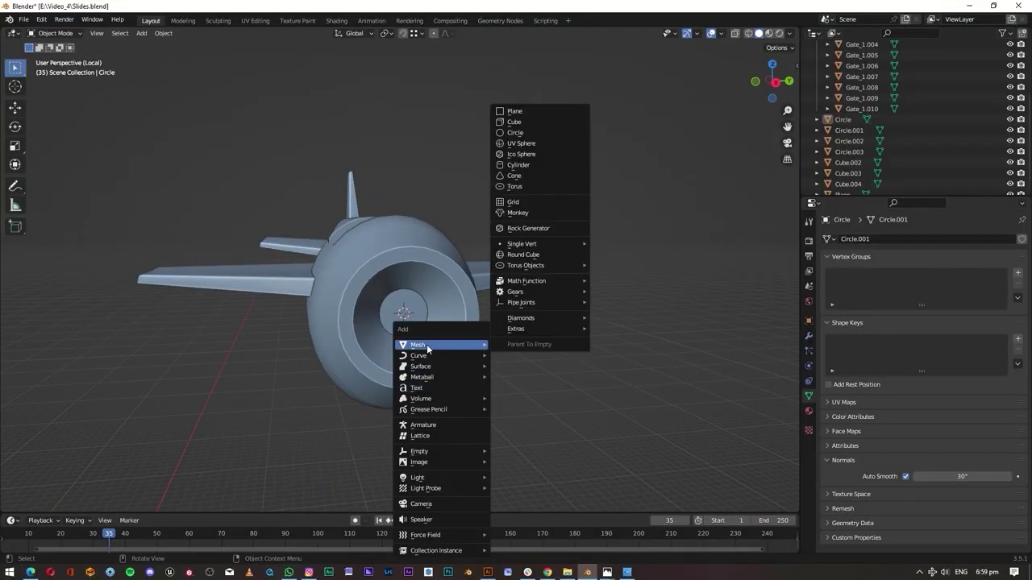
pyautogui.click(516, 133)
pyautogui.moveTo(532, 322)
pyautogui.mouseDown(button='middle')
pyautogui.moveTo(554, 440)
pyautogui.moveTo(393, 262)
pyautogui.mouseUp(button='middle')
# - Rotate the circle 90° about Y and isolate it in local view
pyautogui.press('r')
pyautogui.press('y')
pyautogui.press('9')
pyautogui.press('0')
pyautogui.press('Return')
pyautogui.scroll(8, 579, 455)
pyautogui.scroll(-8, 548, 259)
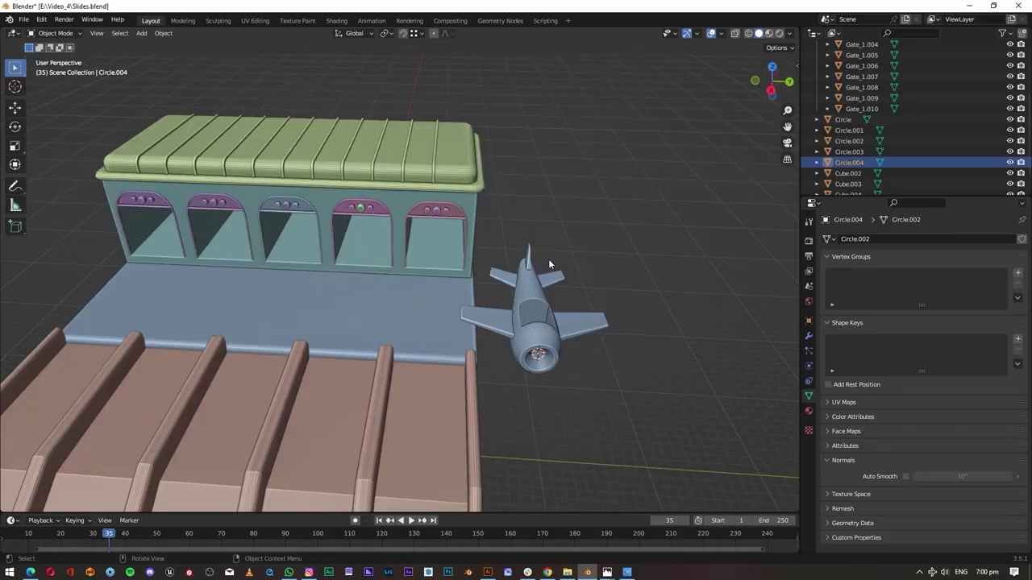
pyautogui.press('KP_Divide')
# - Finish extruding the circle into a band, then select the ring inside the plane's intake
pyautogui.click(472, 338)
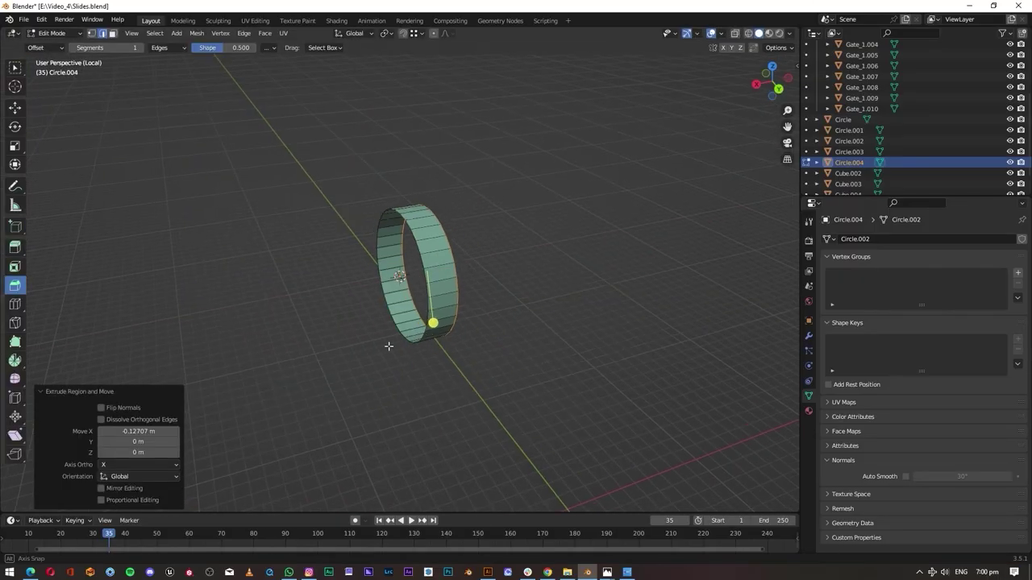
pyautogui.press('KP_Divide')
pyautogui.press('Tab')
pyautogui.keyDown('shift'); pyautogui.click(594, 298); pyautogui.keyUp('shift')
pyautogui.press('KP_Divide')
pyautogui.moveTo(510, 446); pyautogui.dragTo(483, 374, button='middle')
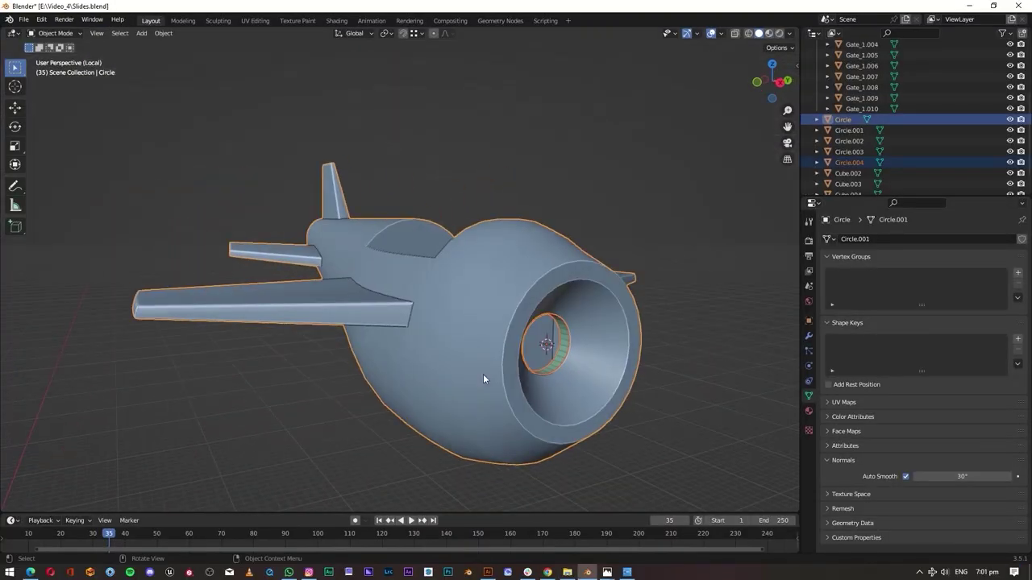
pyautogui.scroll(5, 483, 374)
pyautogui.click(224, 329)
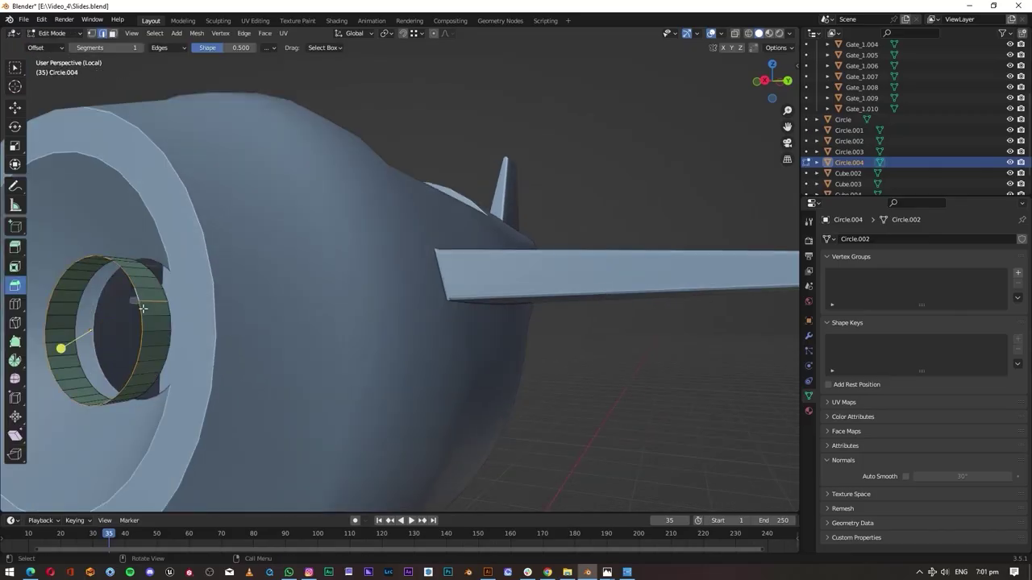
# - Fill the ring's open edge loop with a face and frame it in view
pyautogui.hotkey('ctrl', 'f')
pyautogui.click(105, 437)
pyautogui.moveTo(106, 437)
pyautogui.mouseDown(button='middle')
pyautogui.moveTo(241, 356)
pyautogui.moveTo(255, 351)
pyautogui.moveTo(263, 370)
pyautogui.moveTo(562, 279)
pyautogui.moveTo(400, 254)
pyautogui.mouseUp(button='middle')
pyautogui.press('Tab')
pyautogui.press('KP_Decimal')
# - Add a loop cut around the filled disc's rim and select a rim edge
pyautogui.press('Tab')
pyautogui.moveTo(548, 361); pyautogui.dragTo(396, 329, button='middle')
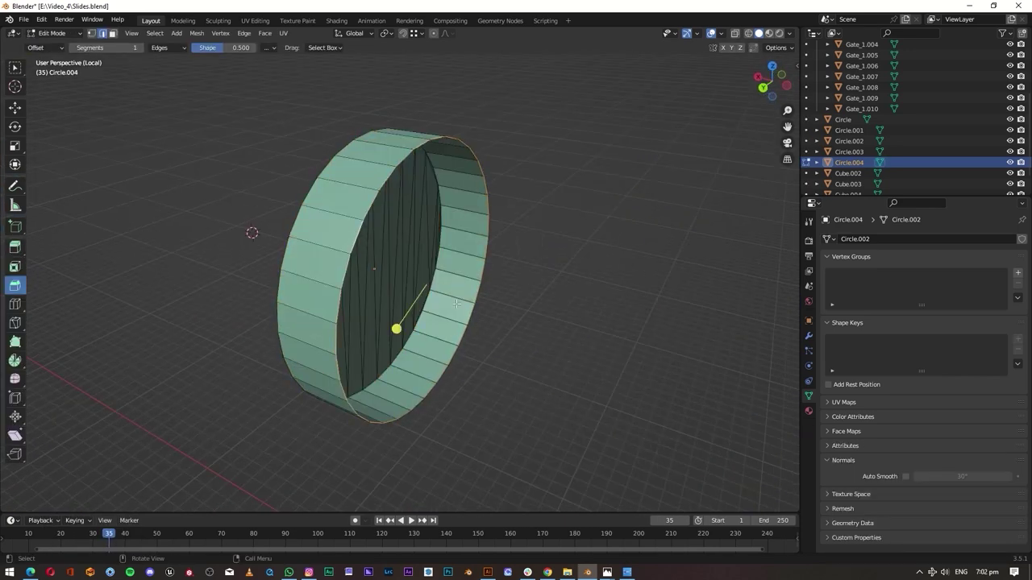
pyautogui.press('Tab')
pyautogui.press('Tab')
pyautogui.moveTo(599, 341)
pyautogui.mouseDown(button='middle')
pyautogui.moveTo(566, 291)
pyautogui.moveTo(488, 307)
pyautogui.moveTo(384, 374)
pyautogui.moveTo(418, 283)
pyautogui.mouseUp(button='middle')
pyautogui.press('KP_Divide')
pyautogui.press('KP_Divide')
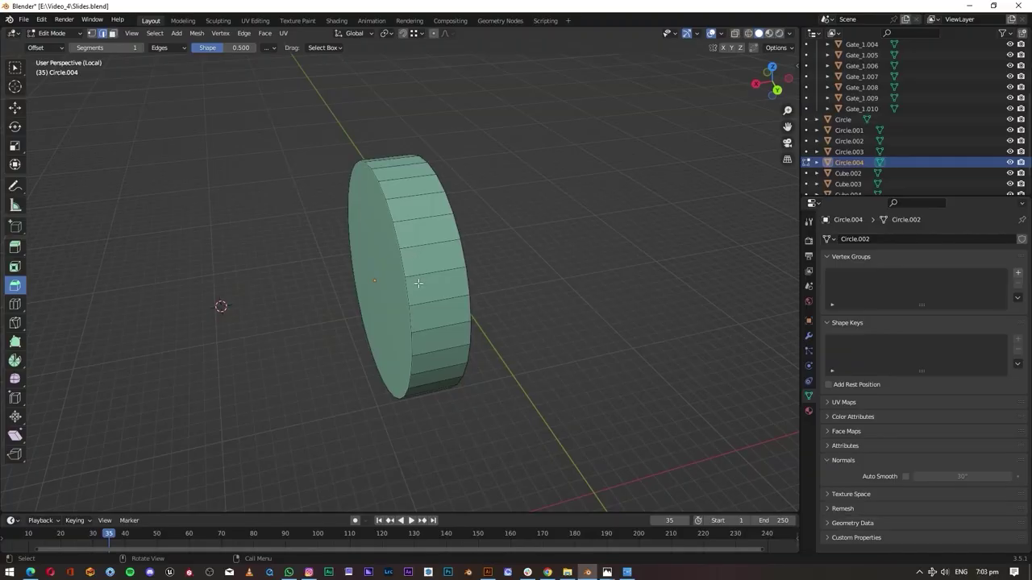
pyautogui.click(403, 304)
pyautogui.click(424, 257)
# - Inset the disc's rim faces and extrude them individually outward into fan blades
pyautogui.moveTo(491, 320); pyautogui.dragTo(410, 264, button='middle')
pyautogui.press('i')
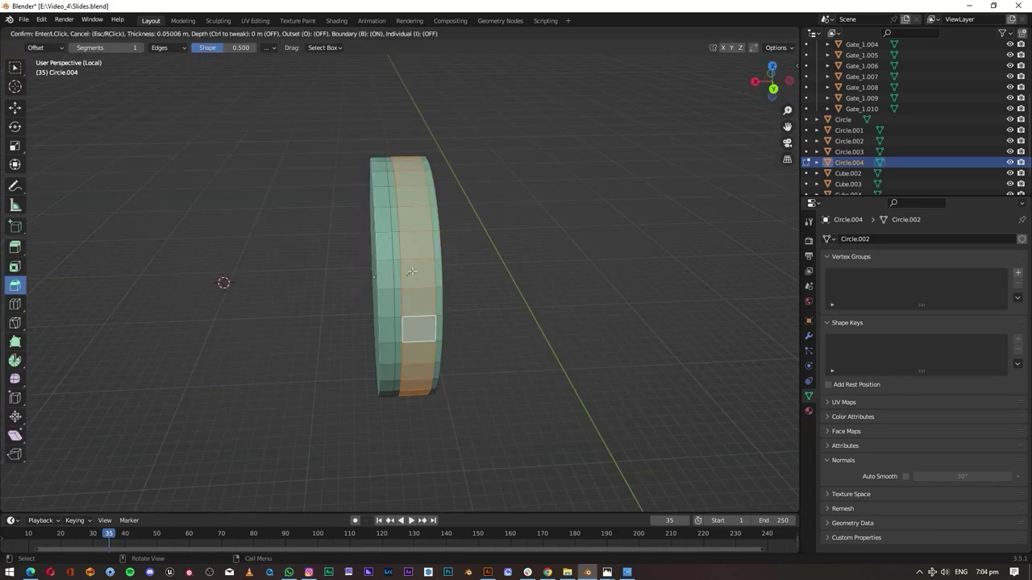
pyautogui.click(376, 230)
pyautogui.click(387, 310)
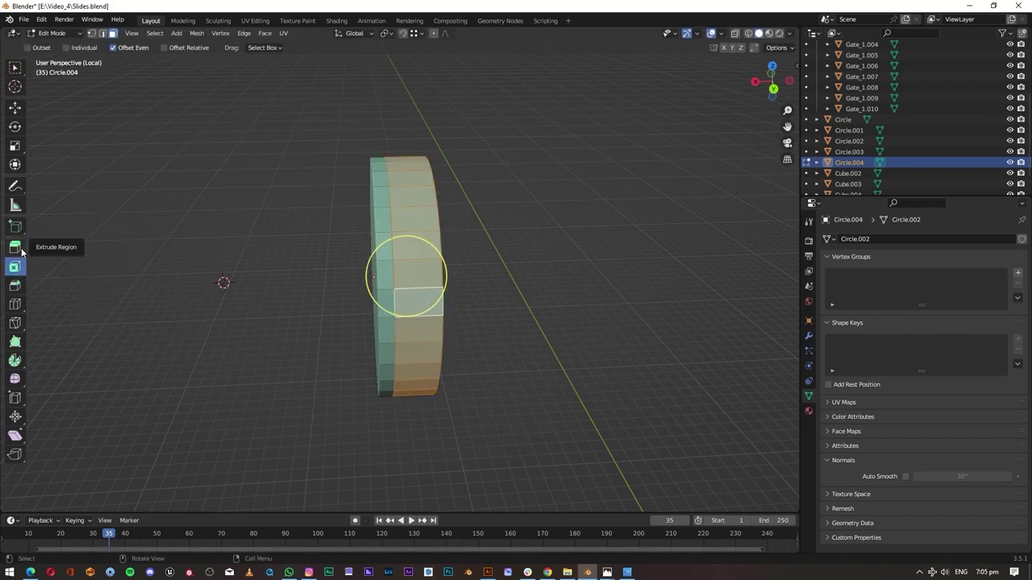
pyautogui.moveTo(22, 252); pyautogui.dragTo(65, 315)
pyautogui.moveTo(347, 355); pyautogui.dragTo(353, 365)
# - Undo the blade extrusion, move the disc along X, and re-extrude the fan blades
pyautogui.press('KP_3')
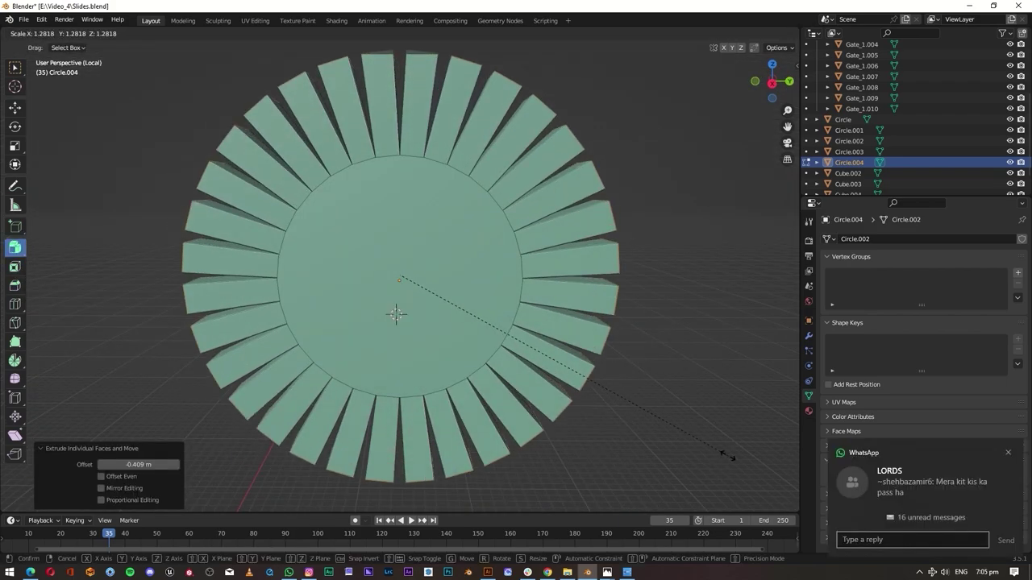
pyautogui.press('KP_Divide')
pyautogui.moveTo(258, 322); pyautogui.dragTo(283, 342, button='middle')
pyautogui.hotkey('ctrl', 'z')
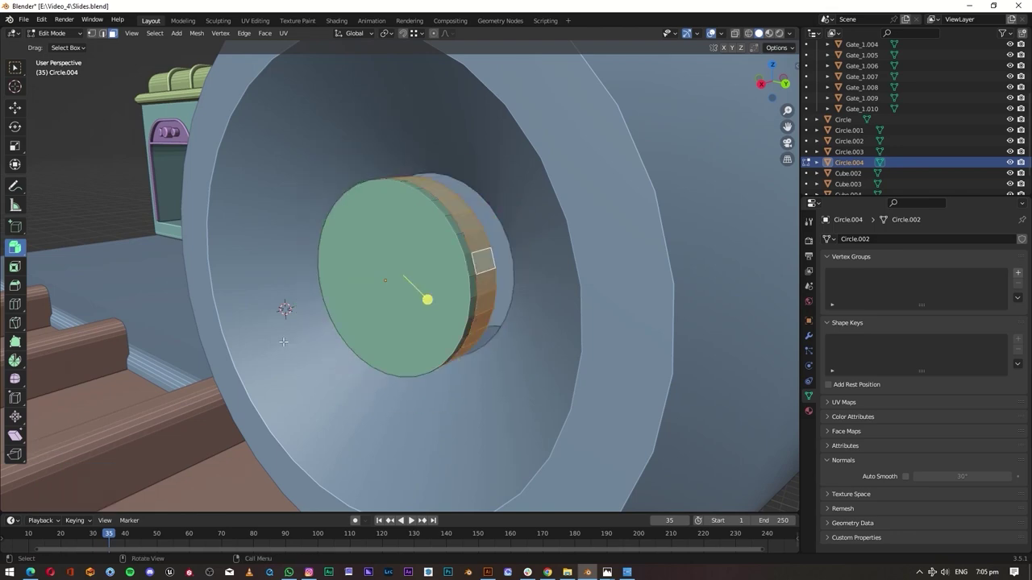
pyautogui.click(419, 291)
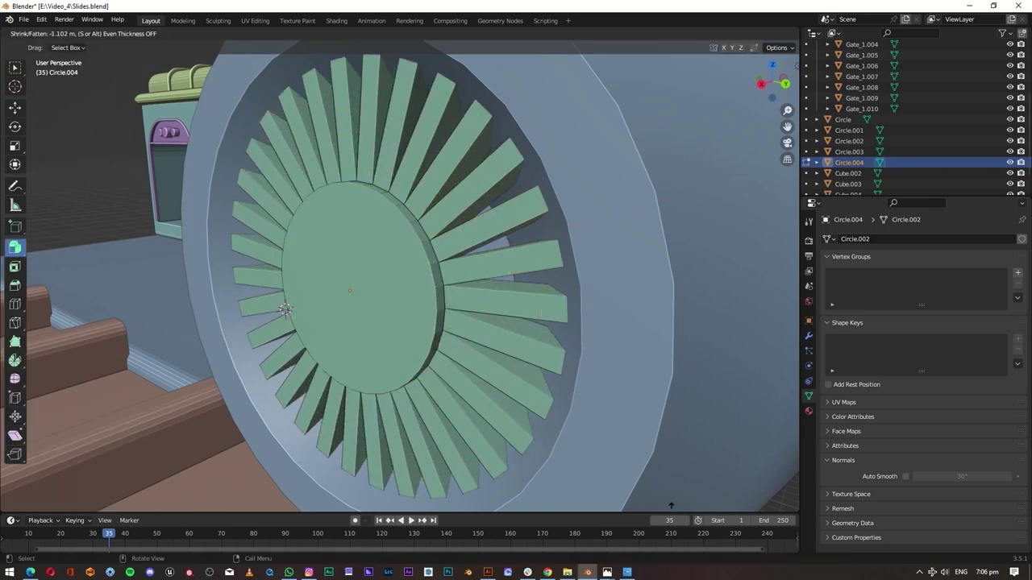
pyautogui.click(547, 145)
# - Shrink the fan hub disc to 0.243 and view the fan from the front
pyautogui.scroll(-4, 403, 242)
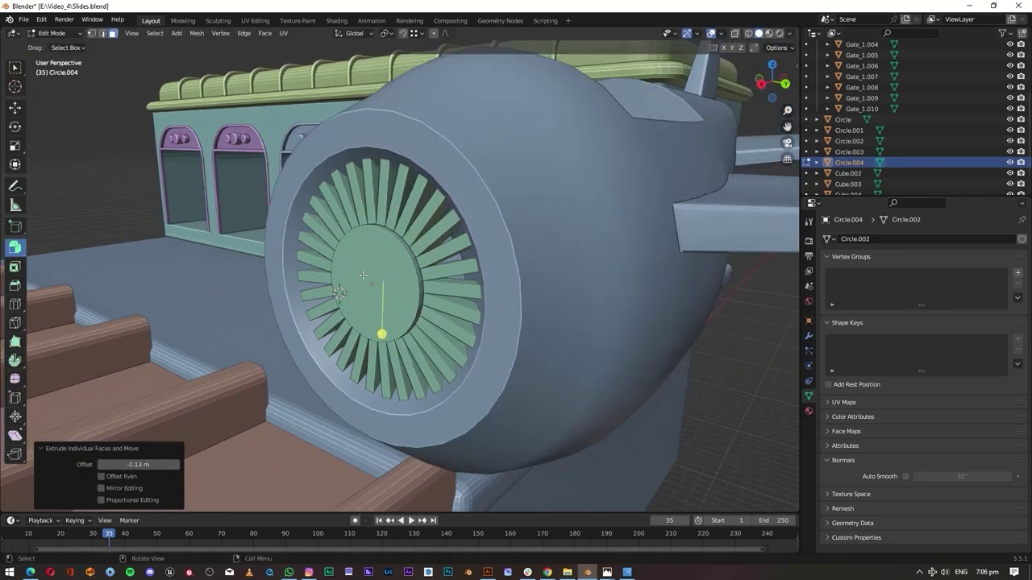
pyautogui.moveTo(403, 241); pyautogui.dragTo(315, 194, button='middle')
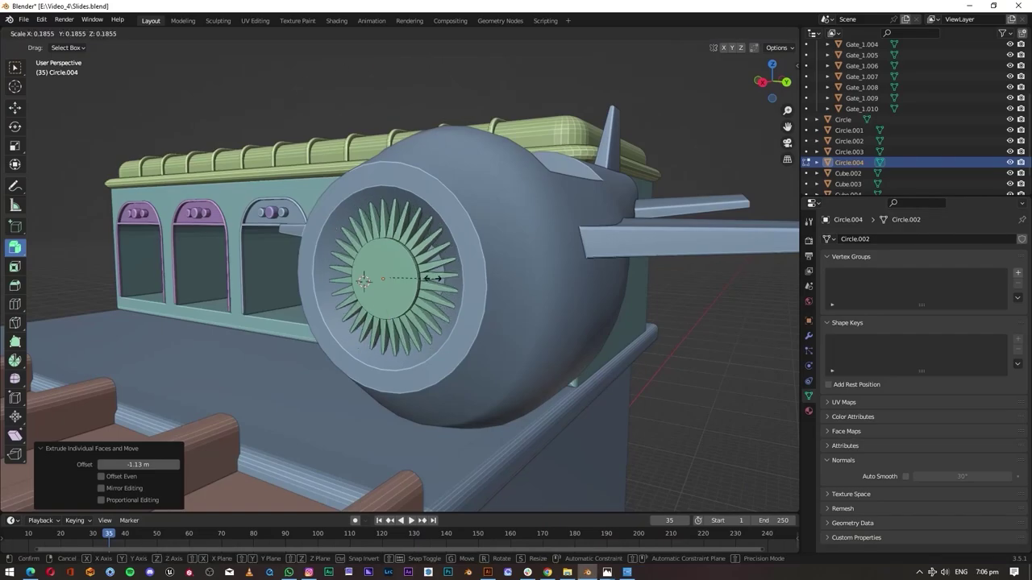
pyautogui.click(445, 302)
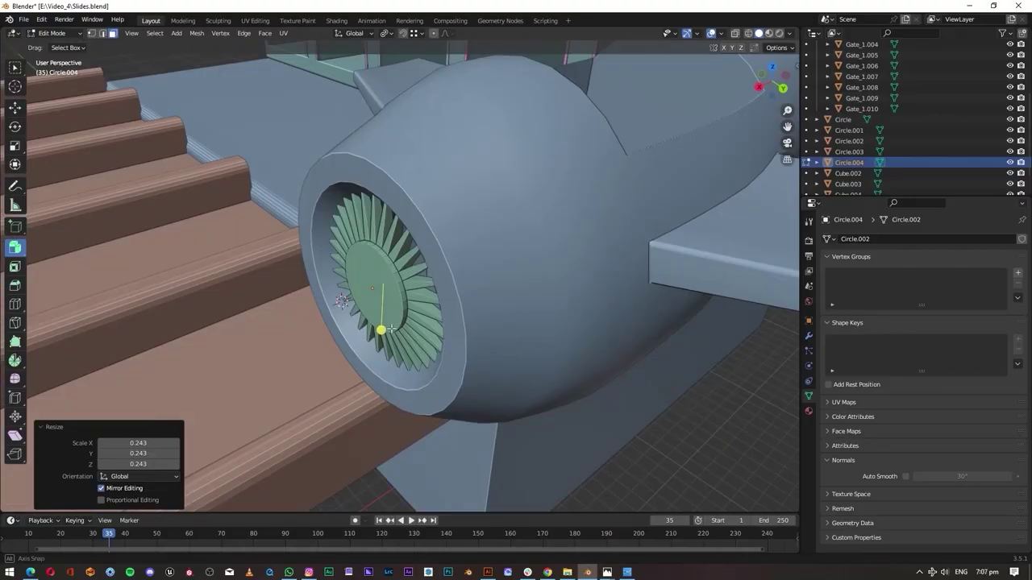
pyautogui.moveTo(389, 326); pyautogui.dragTo(392, 270, button='middle')
pyautogui.press('KP_Divide')
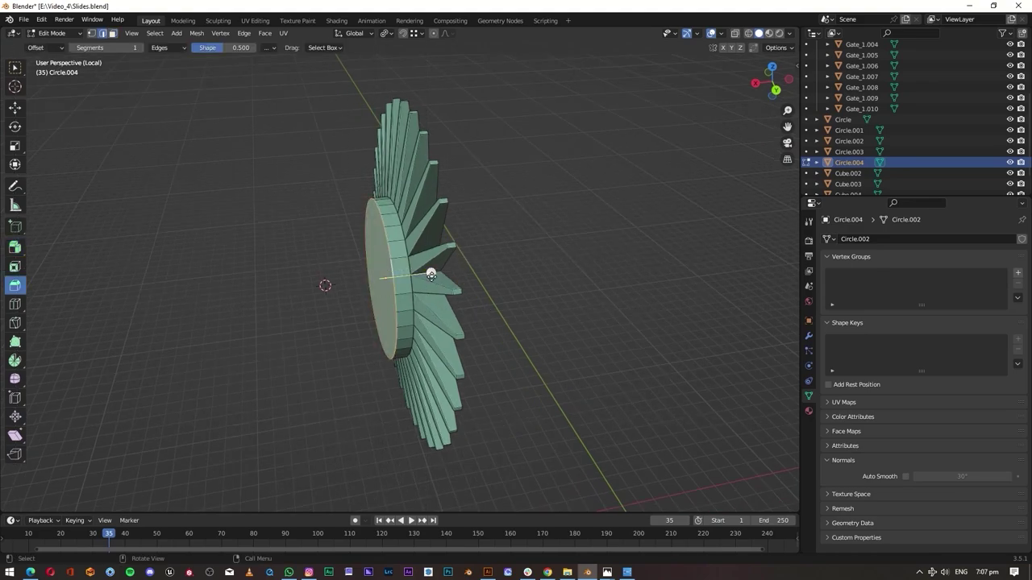
pyautogui.press('Escape')
pyautogui.press('KP_1')
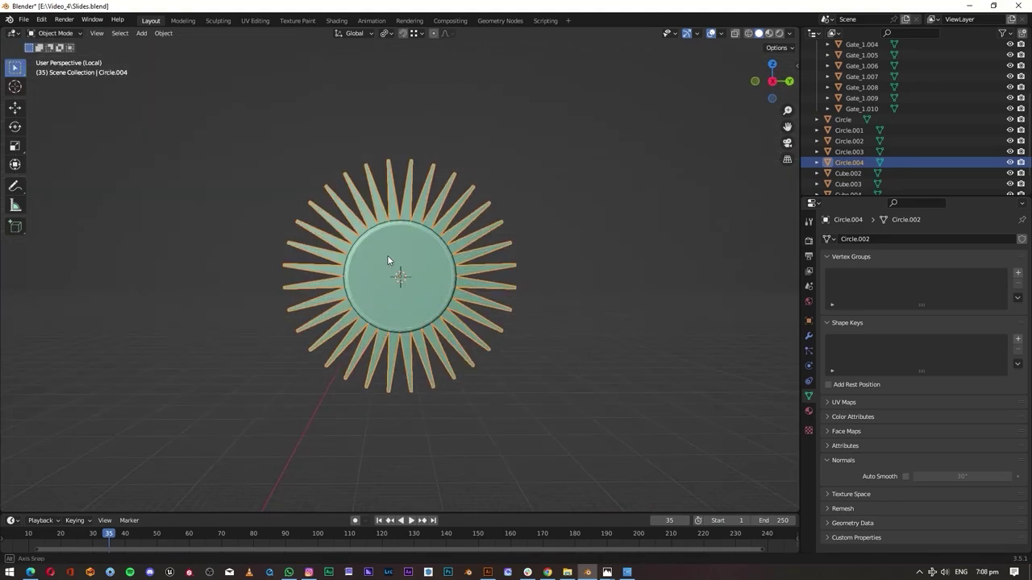
# - Return to the whole engine view and select faces on the fan blades in Edit Mode
pyautogui.press('KP_Divide')
pyautogui.press('Tab')
pyautogui.scroll(2, 412, 176)
pyautogui.press('Tab')
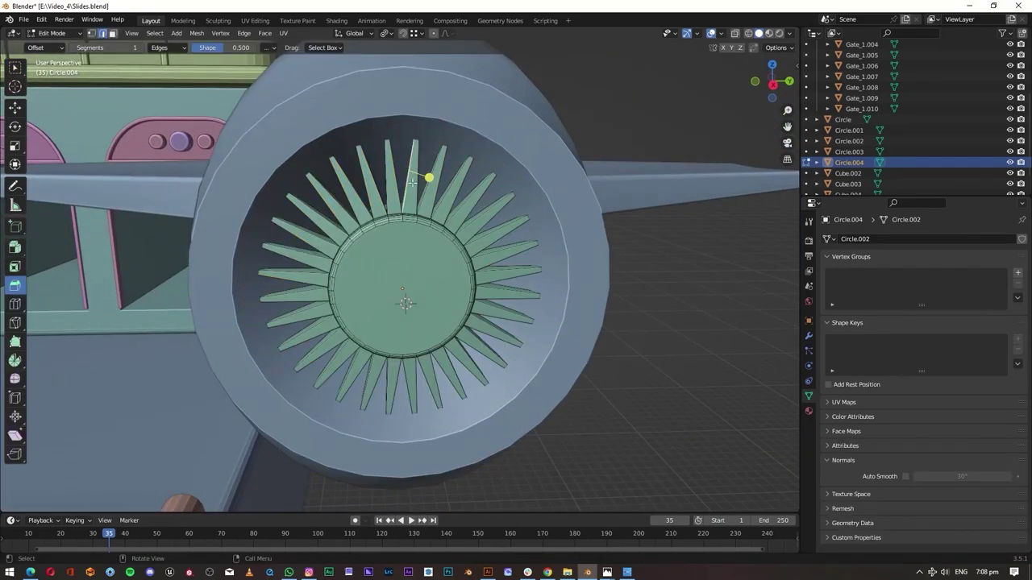
pyautogui.keyDown('shift'); pyautogui.click(438, 179); pyautogui.keyUp('shift')
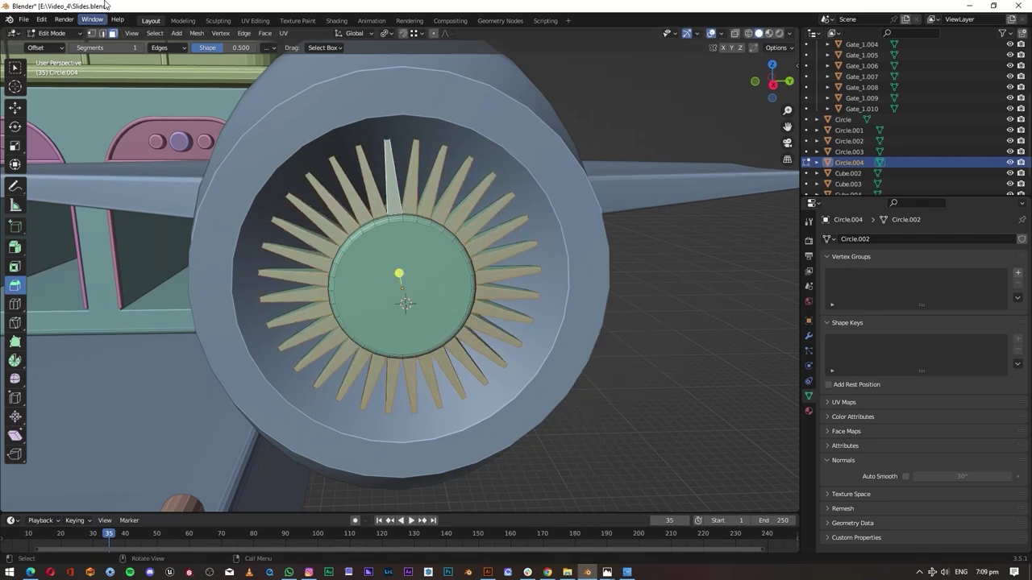
pyautogui.click(401, 46)
# - Enlarge the fan's central disc and confirm the bevel on the fan
pyautogui.press('Tab')
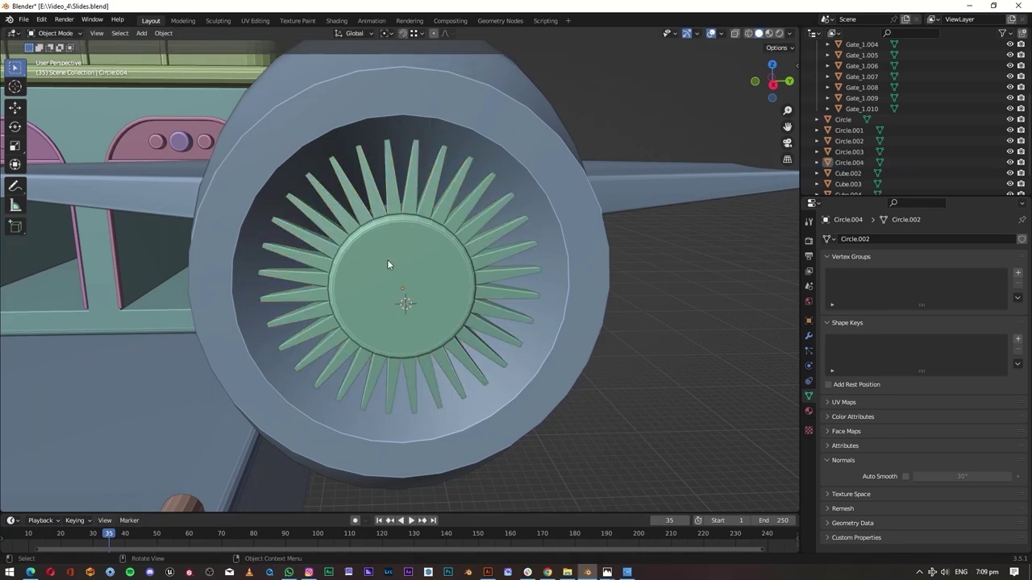
pyautogui.press('KP_Divide')
pyautogui.moveTo(677, 373)
pyautogui.mouseDown(button='middle')
pyautogui.moveTo(388, 296)
pyautogui.moveTo(532, 220)
pyautogui.moveTo(483, 332)
pyautogui.mouseUp(button='middle')
pyautogui.press('Tab')
pyautogui.click(388, 296)
pyautogui.press('s')
pyautogui.press('KP_Divide')
pyautogui.click(464, 332)
# - Apply Shade Smooth to the fan in Object Mode
pyautogui.scroll(2, 483, 332)
pyautogui.press('Tab')
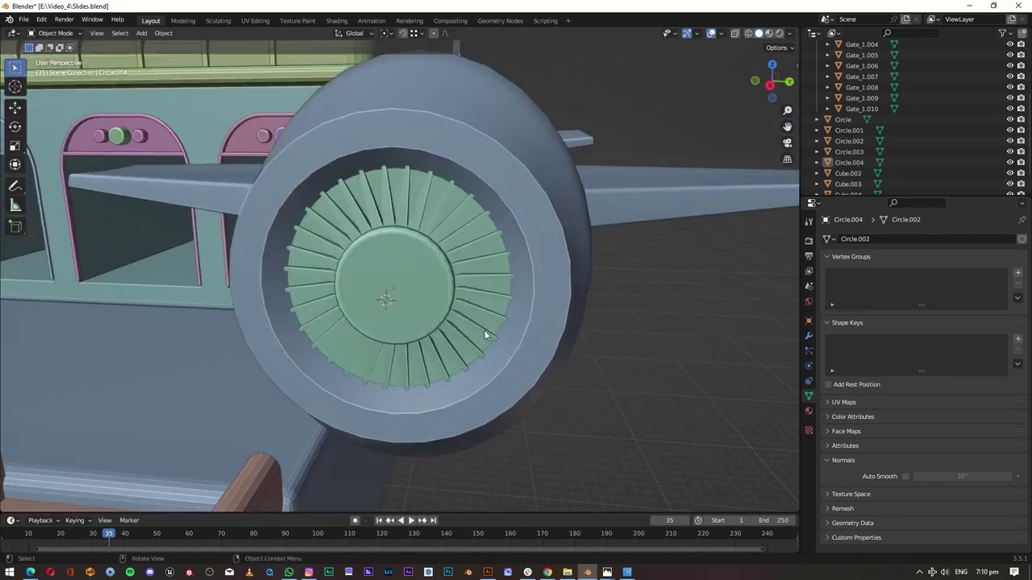
pyautogui.rightClick(387, 290)
pyautogui.click(391, 287)
pyautogui.moveTo(392, 288)
pyautogui.mouseDown(button='middle')
pyautogui.moveTo(444, 315)
pyautogui.moveTo(410, 335)
pyautogui.mouseUp(button='middle')
pyautogui.scroll(3, 445, 315)
pyautogui.scroll(-2, 424, 288)
pyautogui.hotkey('alt', 'Tab')
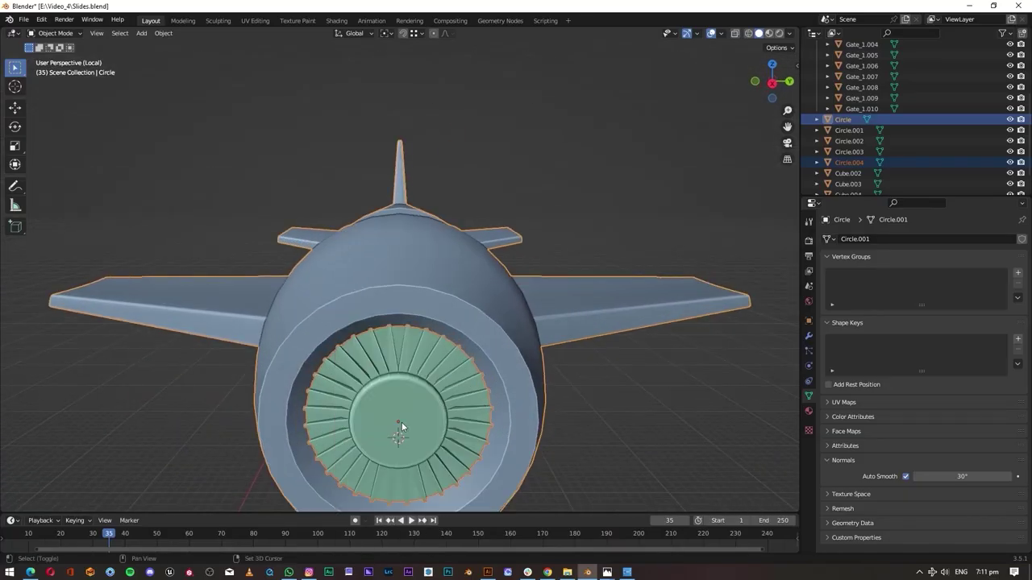
# - Scale the new Circle.005 ring to 0.5594 and extrude it 0.05593 m along X into a thin band
pyautogui.moveTo(342, 396)
pyautogui.mouseDown(button='middle')
pyautogui.moveTo(435, 363)
pyautogui.moveTo(667, 384)
pyautogui.mouseUp(button='middle')
pyautogui.press('s')
pyautogui.click(451, 358)
pyautogui.scroll(3, 460, 355)
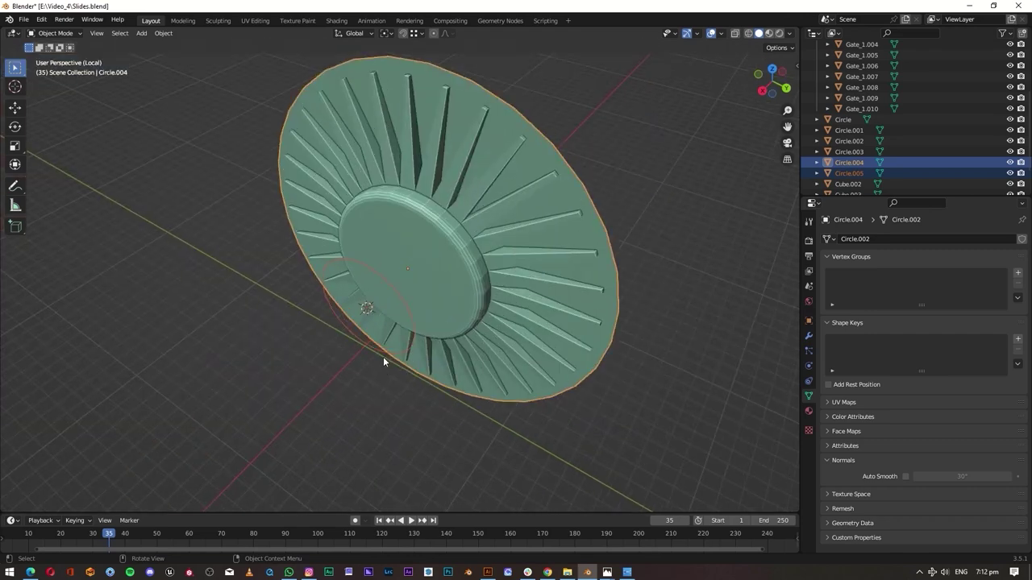
pyautogui.rightClick(384, 352)
pyautogui.click(239, 301)
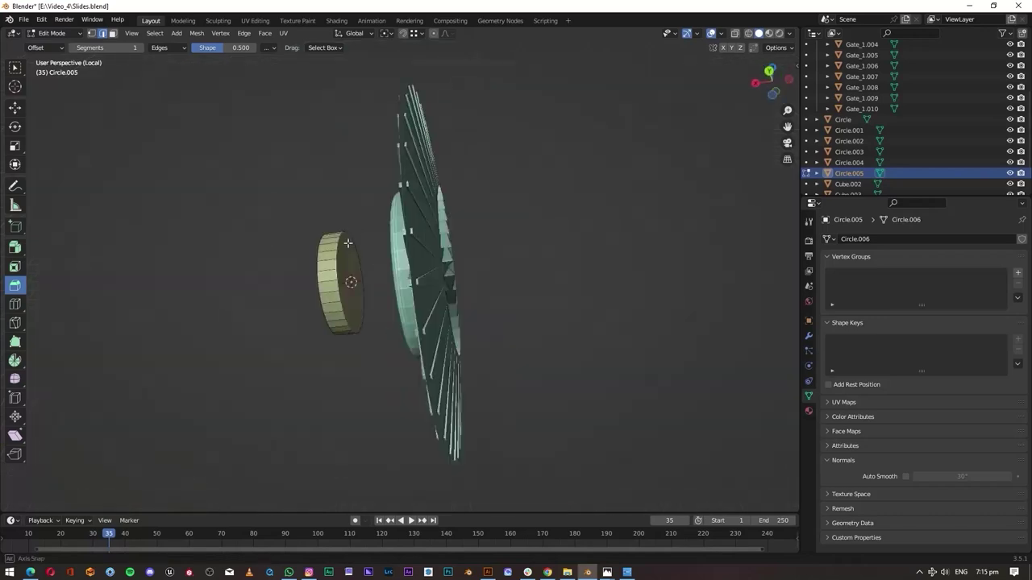
pyautogui.moveTo(348, 243); pyautogui.dragTo(425, 279, button='middle')
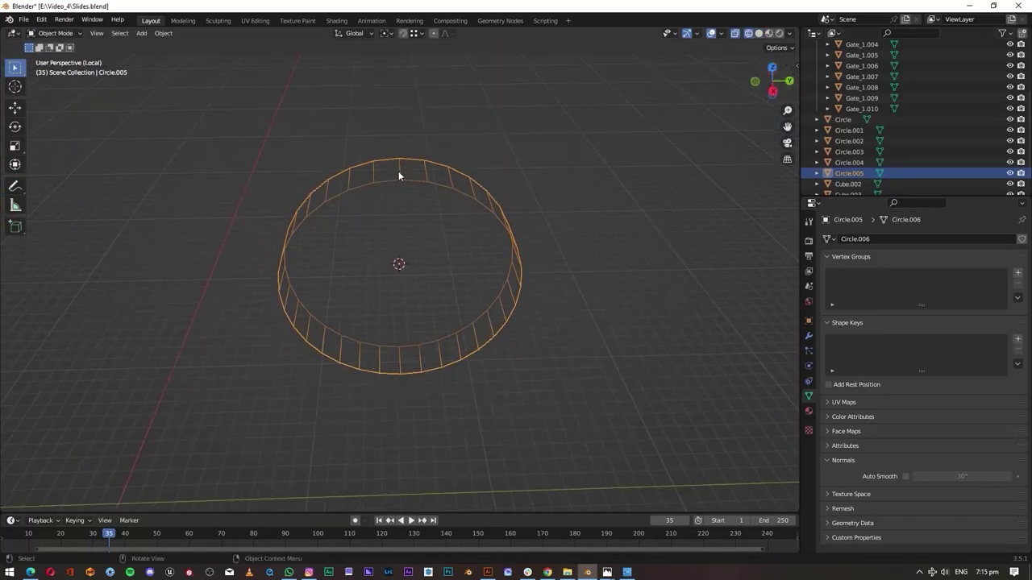
# - Select a pair of top faces on the ring and extend the selection around it
pyautogui.press('Tab')
pyautogui.click(388, 172)
pyautogui.keyDown('shift'); pyautogui.click(411, 169); pyautogui.keyUp('shift')
pyautogui.moveTo(284, 278); pyautogui.dragTo(441, 299, button='middle')
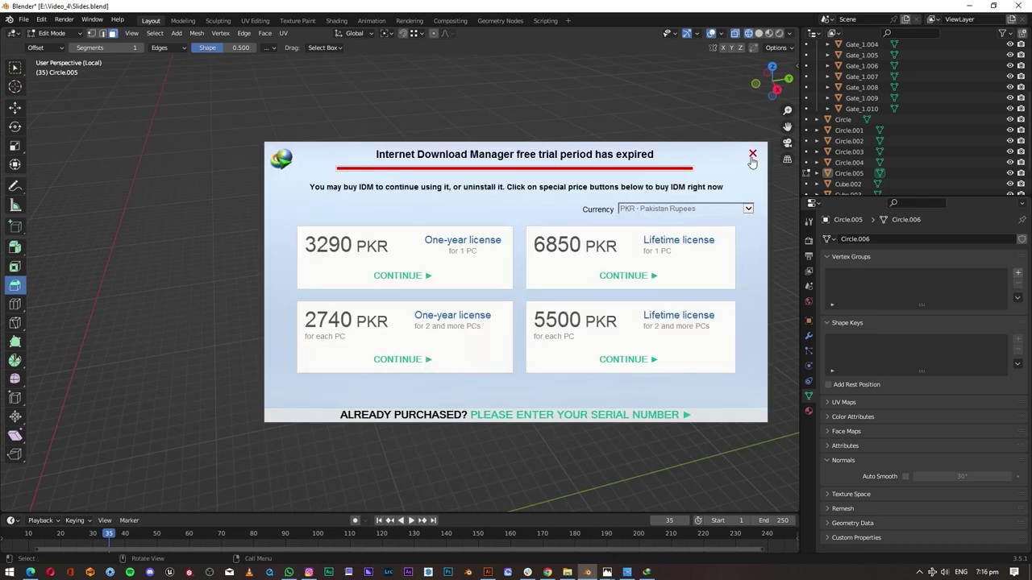
pyautogui.keyDown('ctrl'); pyautogui.click(371, 369); pyautogui.keyUp('ctrl')
pyautogui.keyDown('ctrl'); pyautogui.click(516, 284); pyautogui.keyUp('ctrl')
pyautogui.moveTo(516, 284); pyautogui.dragTo(432, 465, button='middle')
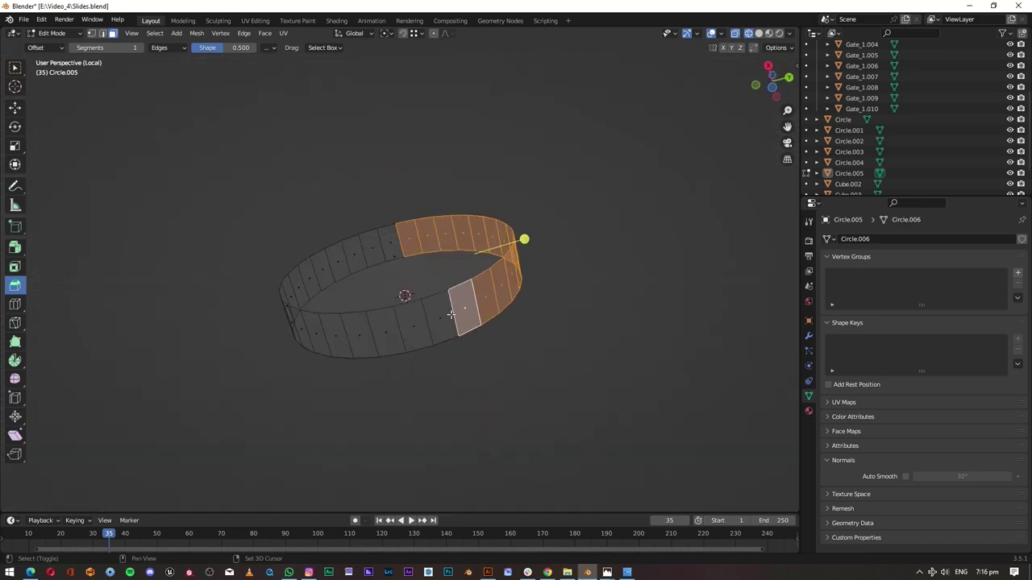
pyautogui.keyDown('ctrl'); pyautogui.click(356, 179); pyautogui.keyUp('ctrl')
pyautogui.moveTo(356, 179); pyautogui.dragTo(131, 155, button='middle')
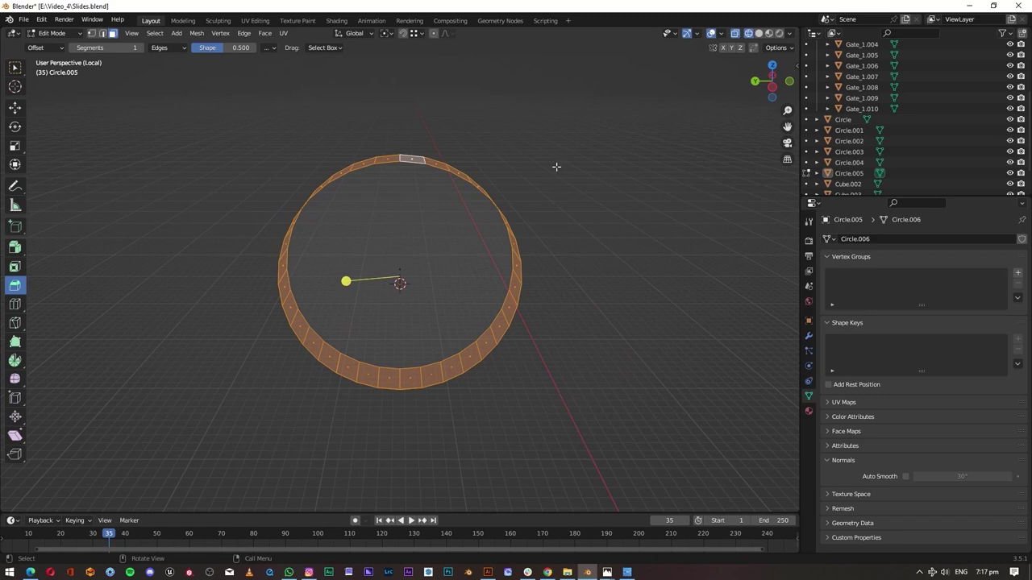
# - Refine the selection to three evenly spaced face pairs around the ring
pyautogui.moveTo(423, 101); pyautogui.dragTo(453, 185, button='middle')
pyautogui.click(454, 184)
pyautogui.moveTo(485, 239); pyautogui.dragTo(489, 304, button='middle')
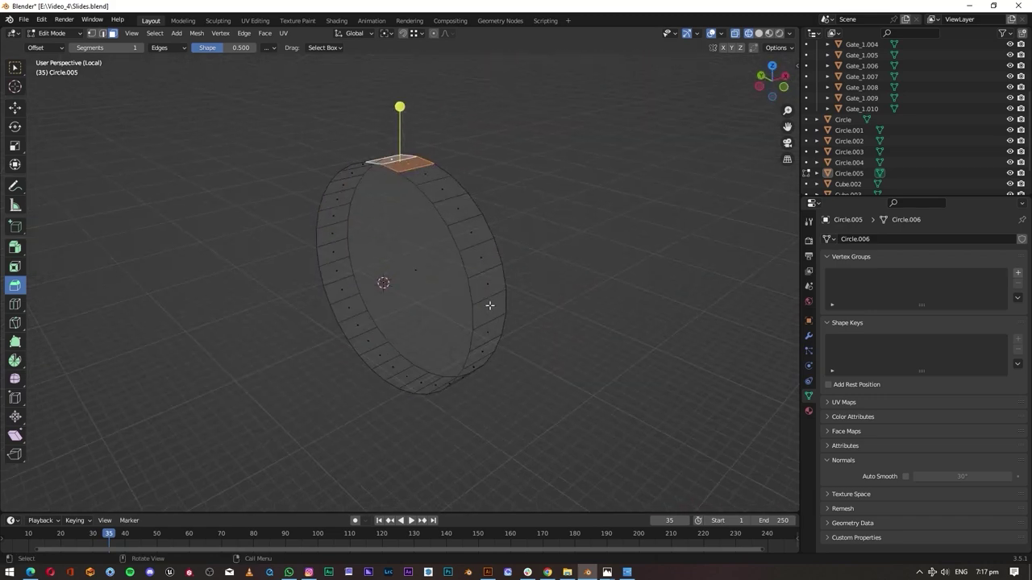
pyautogui.keyDown('shift'); pyautogui.click(484, 292); pyautogui.keyUp('shift')
pyautogui.moveTo(543, 349); pyautogui.dragTo(484, 276, button='middle')
pyautogui.moveTo(368, 242); pyautogui.dragTo(429, 311, button='middle')
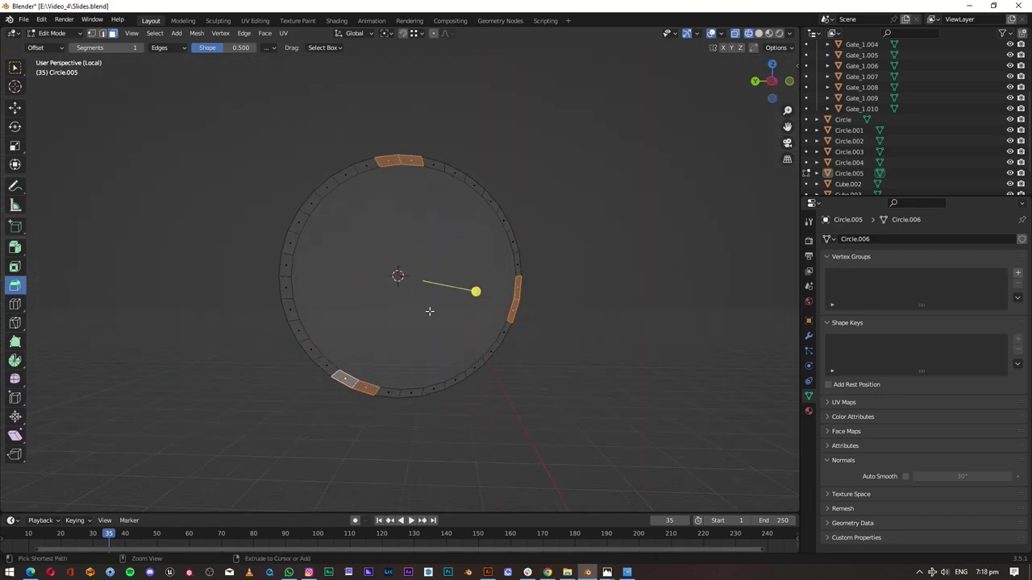
pyautogui.scroll(1, 561, 365)
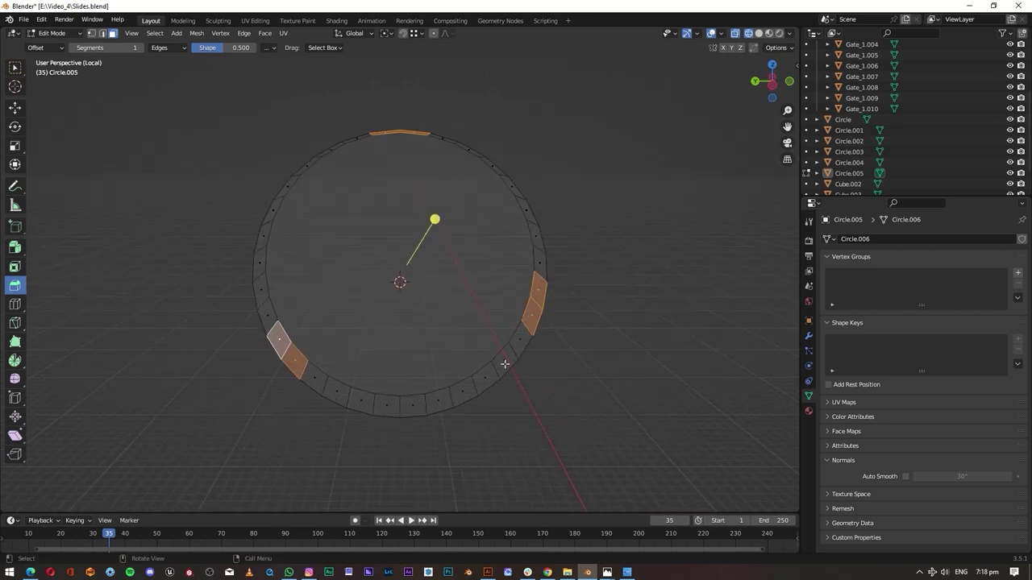
pyautogui.moveTo(411, 234)
pyautogui.mouseDown(button='middle')
pyautogui.moveTo(483, 272)
pyautogui.moveTo(531, 314)
pyautogui.mouseUp(button='middle')
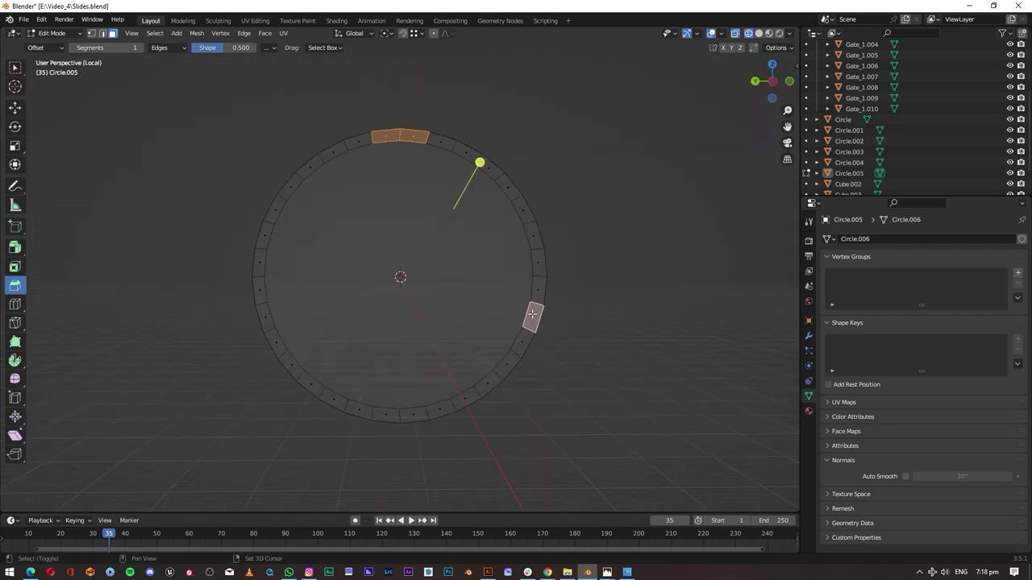
pyautogui.keyDown('shift'); pyautogui.click(260, 288); pyautogui.keyUp('shift')
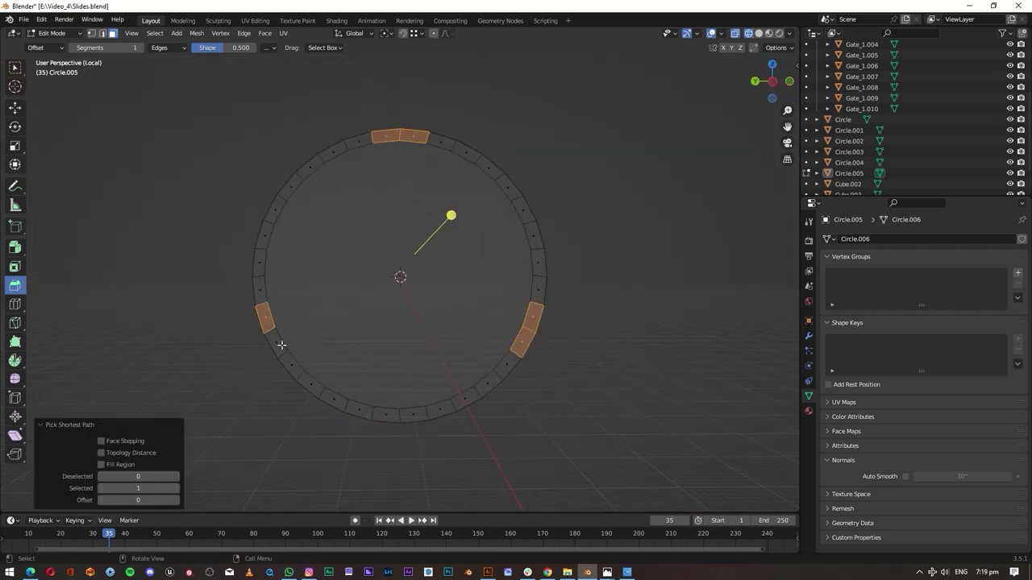
pyautogui.keyDown('shift'); pyautogui.click(276, 342); pyautogui.keyUp('shift')
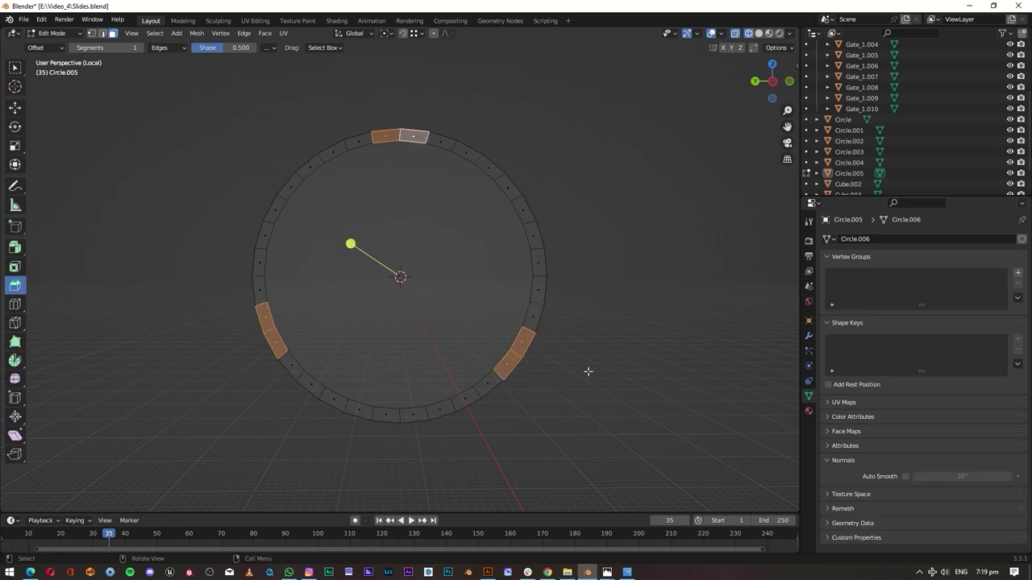
pyautogui.moveTo(680, 329); pyautogui.dragTo(573, 284, button='middle')
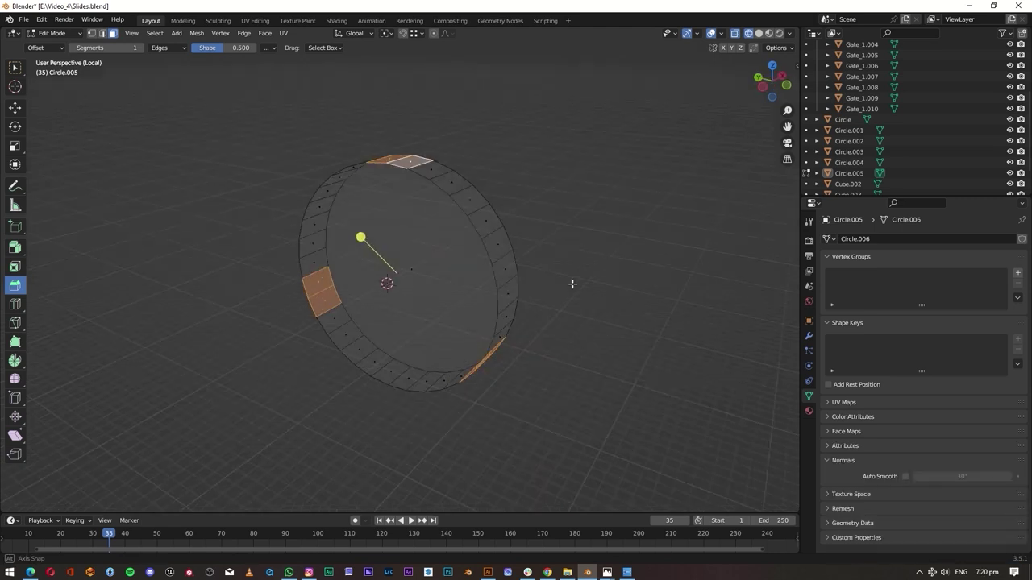
# - Extrude the three face pairs into arms, twist their ends and tilt the blades 8.67°
pyautogui.press('e')
pyautogui.press('Escape')
pyautogui.moveTo(584, 438); pyautogui.dragTo(564, 407, button='middle')
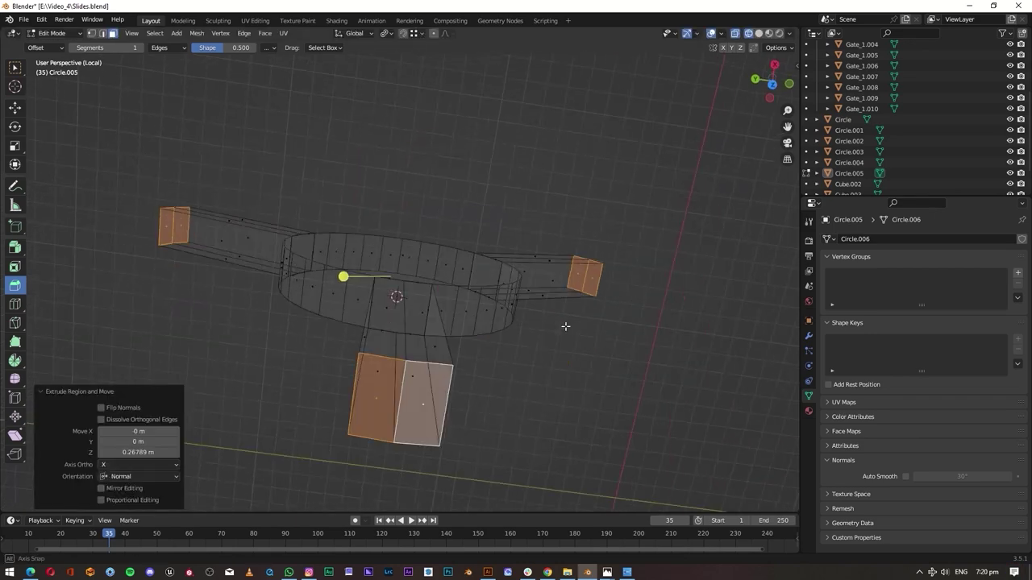
pyautogui.click(604, 322)
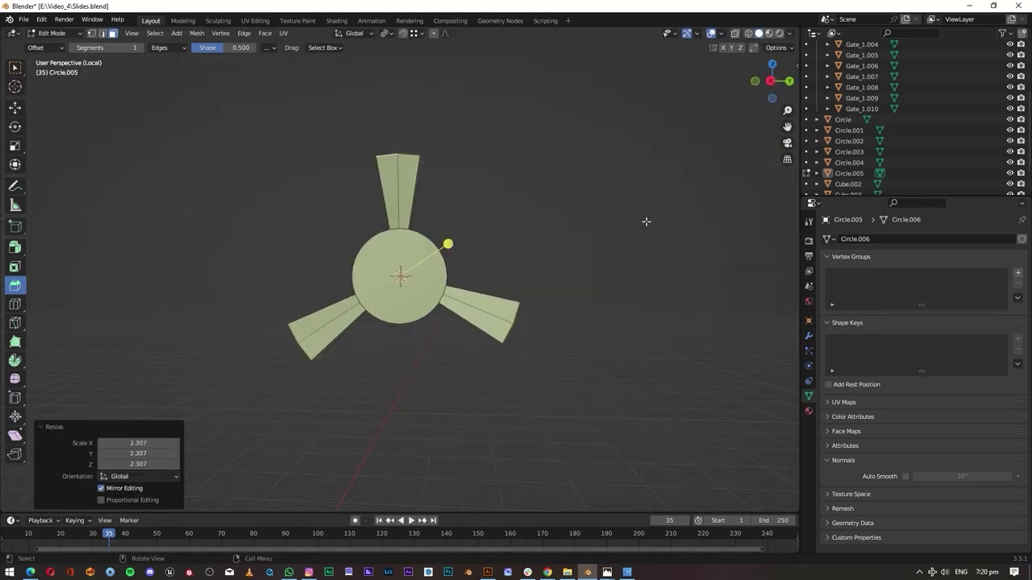
pyautogui.moveTo(647, 221)
pyautogui.mouseDown(button='middle')
pyautogui.moveTo(510, 244)
pyautogui.moveTo(699, 222)
pyautogui.mouseUp(button='middle')
pyautogui.click(528, 242)
# - Narrow the blade ends, cancel an extra scale, and switch to a wireframe side view
pyautogui.moveTo(528, 241); pyautogui.dragTo(543, 229, button='middle')
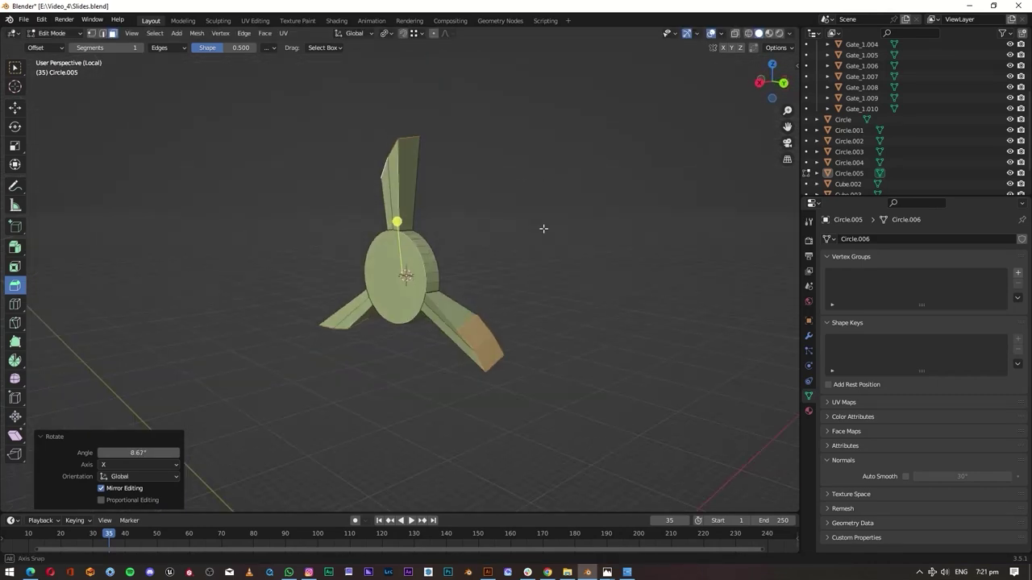
pyautogui.moveTo(763, 82); pyautogui.dragTo(425, 265)
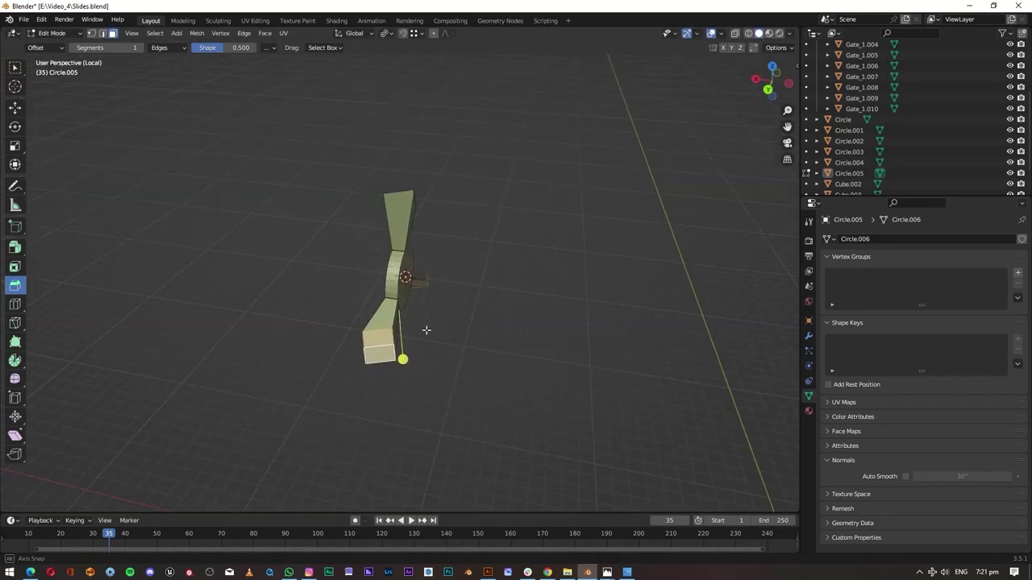
pyautogui.click(457, 413)
pyautogui.moveTo(457, 413); pyautogui.dragTo(566, 346, button='middle')
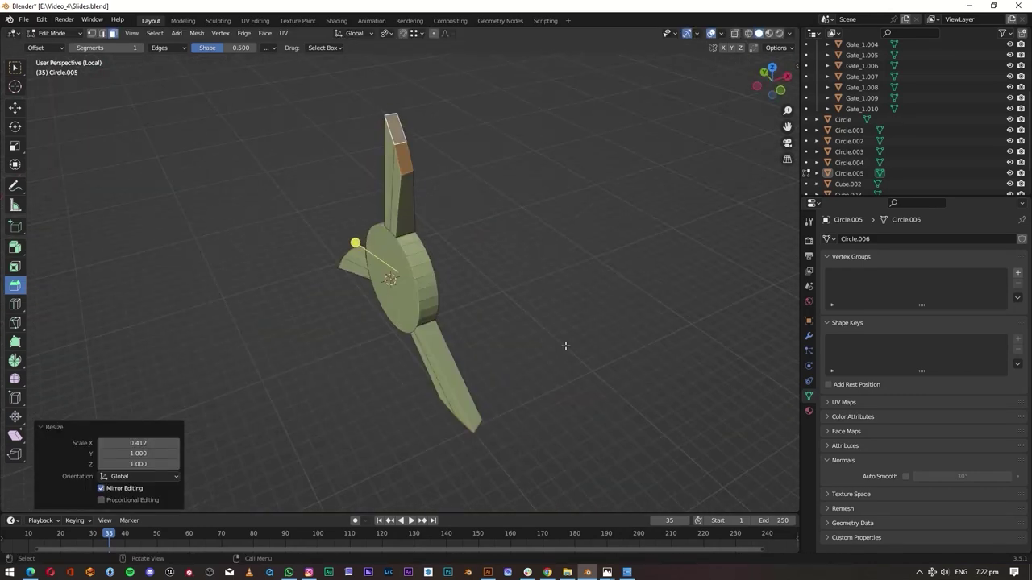
pyautogui.rightClick(573, 340)
pyautogui.press('ctrl+KP_3')
pyautogui.hotkey('shift', 'z')
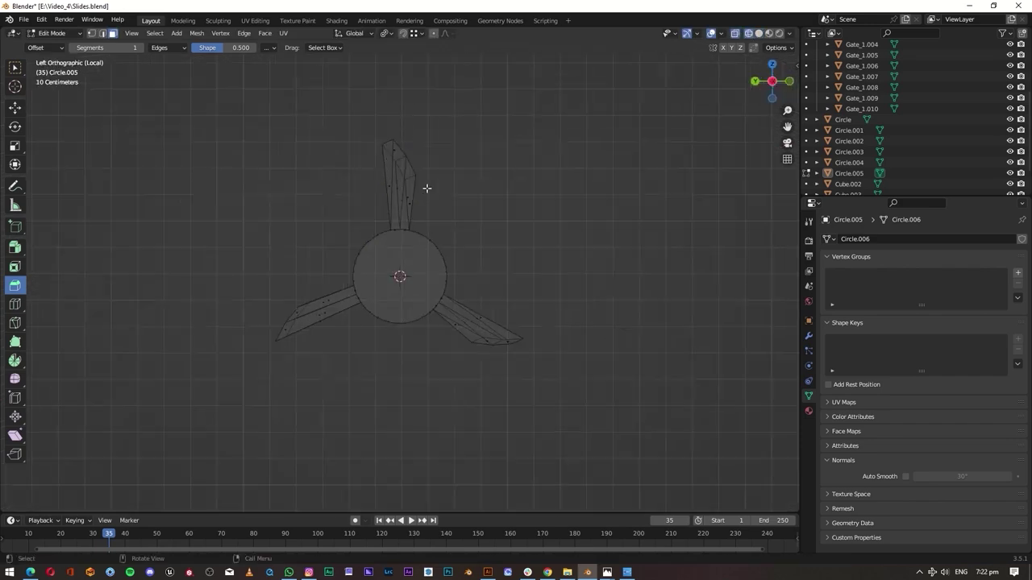
# - Move the upper blade's edges up slightly, then return to solid shading
pyautogui.click(351, 113)
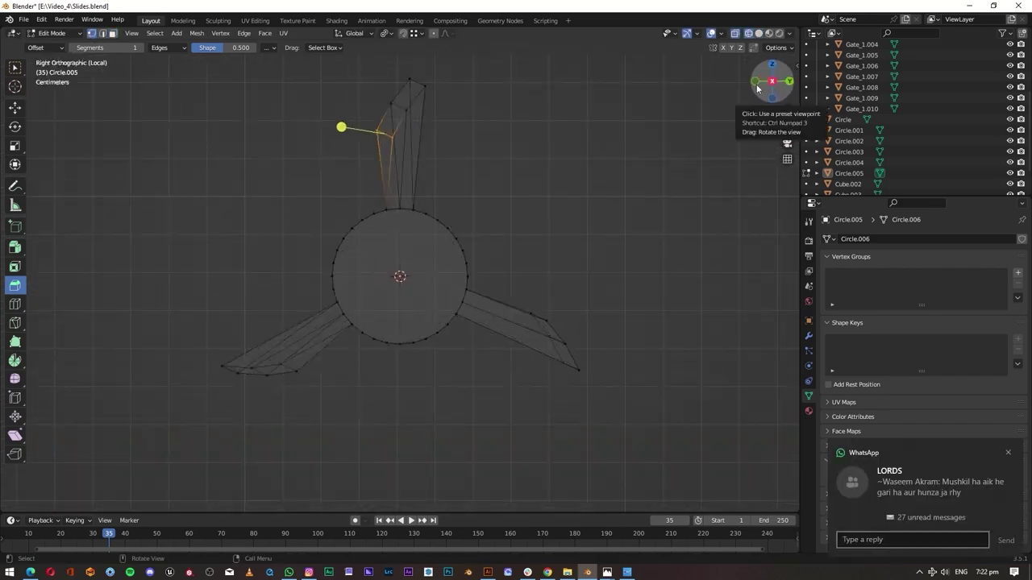
pyautogui.press('g')
pyautogui.click(481, 191)
pyautogui.press('g')
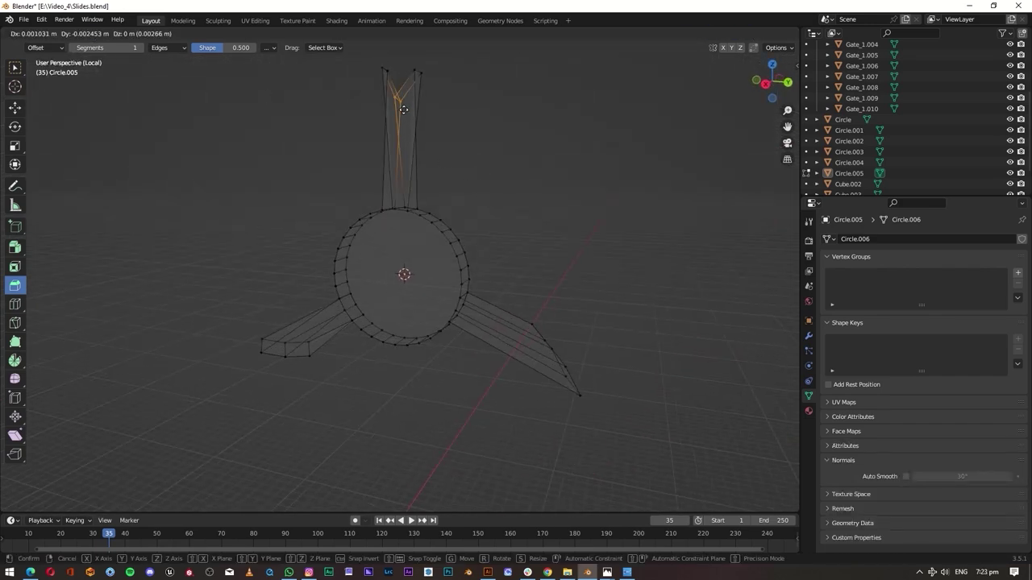
pyautogui.click(481, 191)
pyautogui.moveTo(481, 191); pyautogui.dragTo(492, 225, button='middle')
pyautogui.click(757, 36)
pyautogui.moveTo(758, 36); pyautogui.dragTo(484, 99, button='middle')
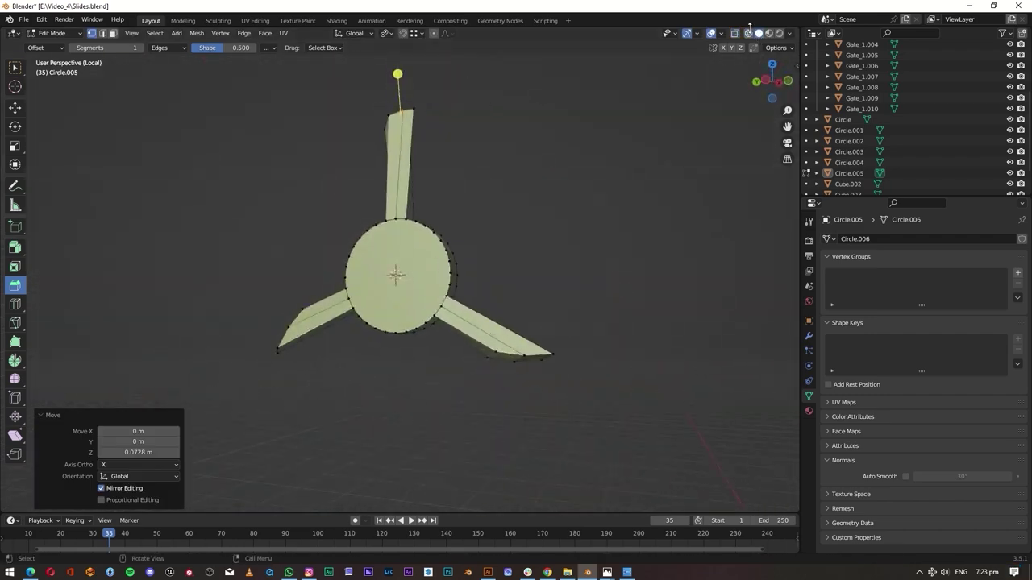
# - Inspect the propeller in wireframe from straight-on and side views showing all three blades
pyautogui.hotkey('shift', 'z')
pyautogui.moveTo(545, 215)
pyautogui.mouseDown(button='middle')
pyautogui.moveTo(246, 80)
pyautogui.moveTo(760, 231)
pyautogui.mouseUp(button='middle')
pyautogui.click(749, 104)
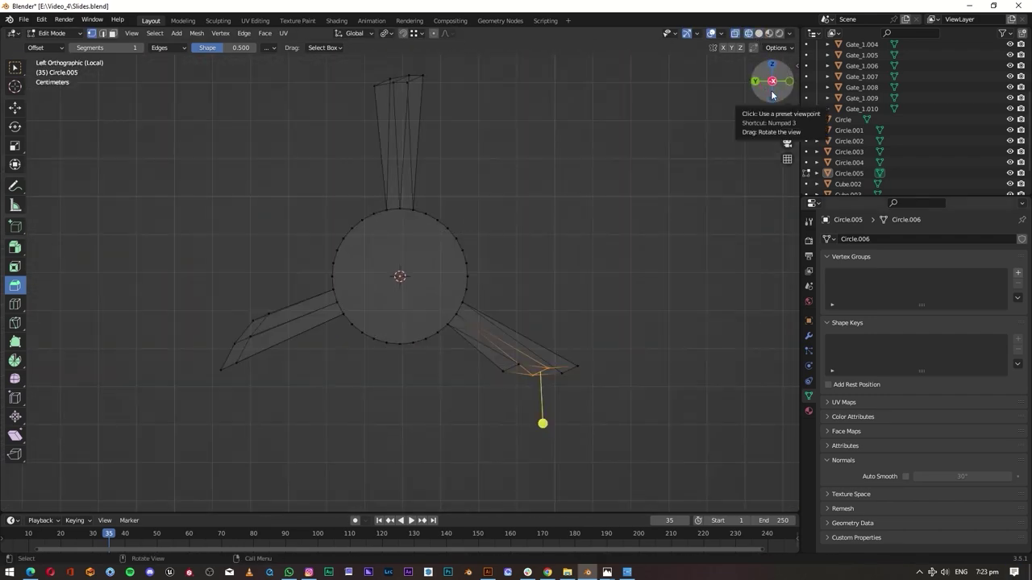
pyautogui.click(774, 101)
pyautogui.moveTo(774, 100); pyautogui.dragTo(571, 357)
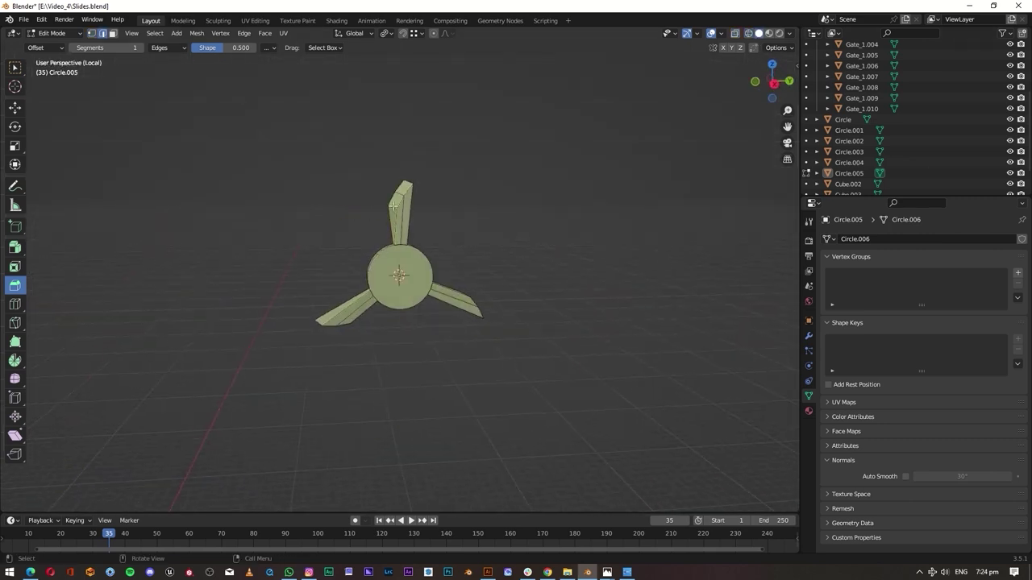
pyautogui.keyDown('alt'); pyautogui.moveTo(351, 336); pyautogui.dragTo(427, 451, button='middle'); pyautogui.keyUp('alt')
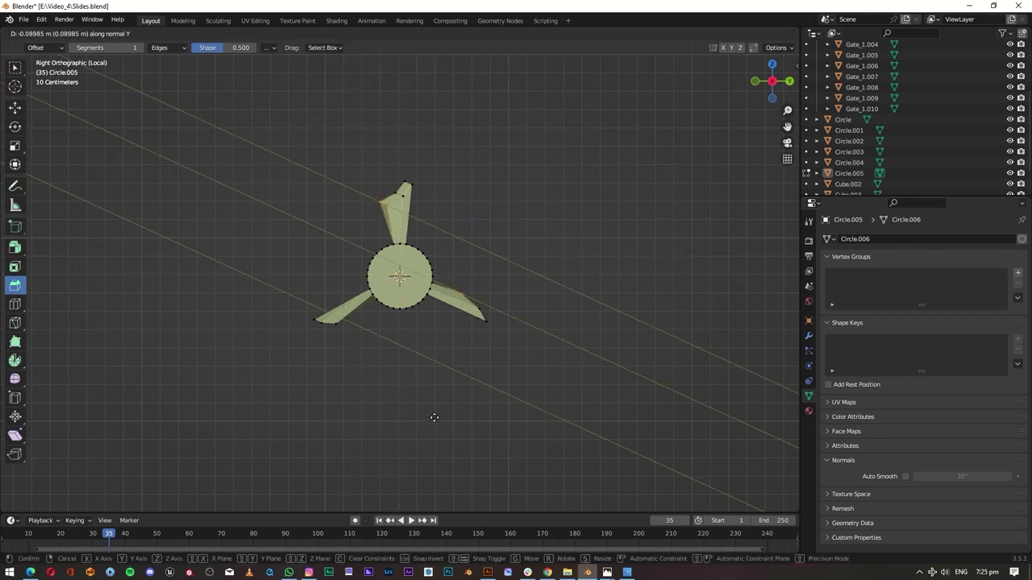
# - Push the faces along their normals, cancel the stretch, and add an edge loop near the disc rim
pyautogui.click(458, 510)
pyautogui.moveTo(458, 511); pyautogui.dragTo(509, 209, button='middle')
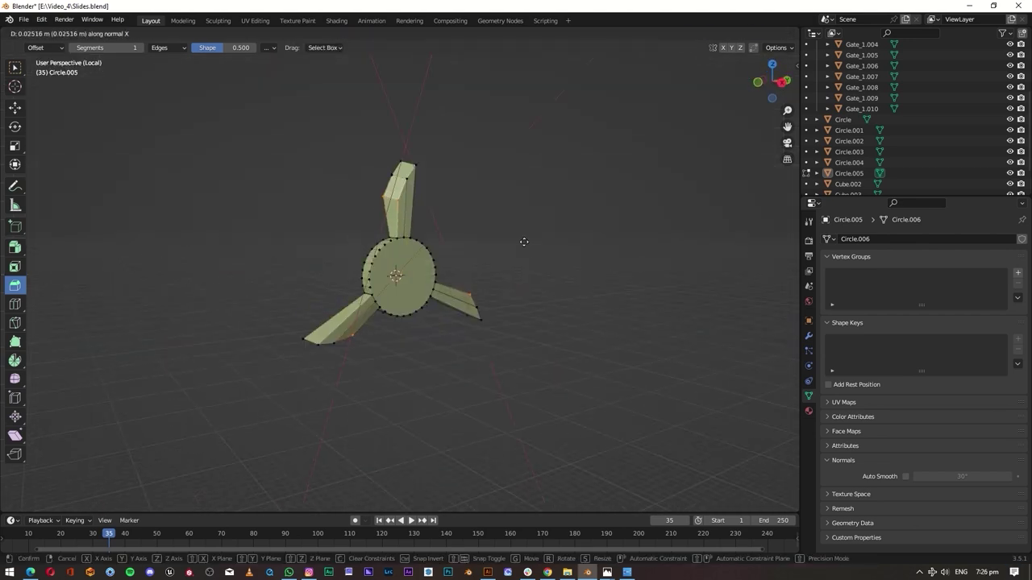
pyautogui.rightClick(173, 265)
pyautogui.moveTo(173, 265); pyautogui.dragTo(502, 277, button='middle')
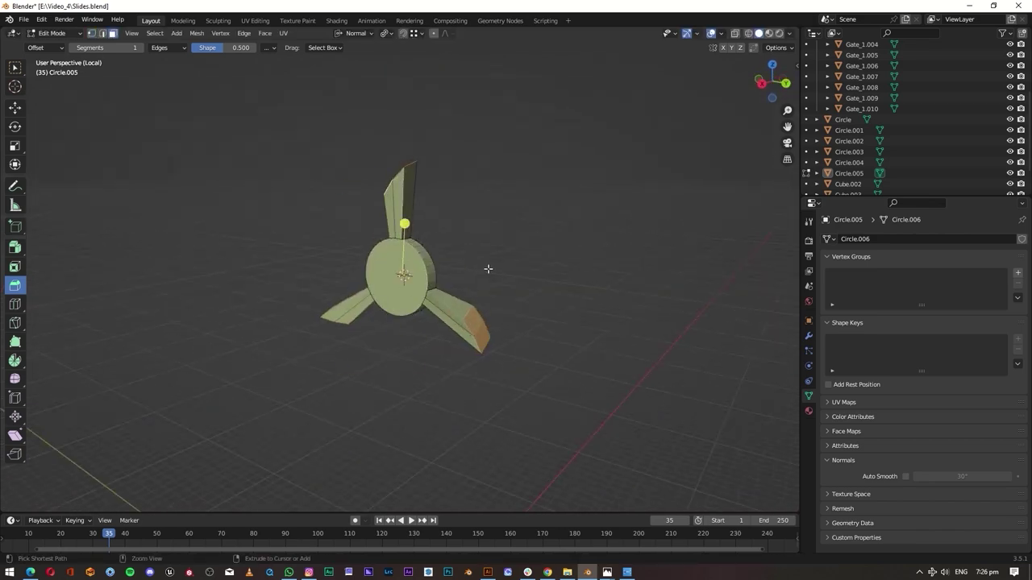
pyautogui.moveTo(421, 310); pyautogui.dragTo(408, 315)
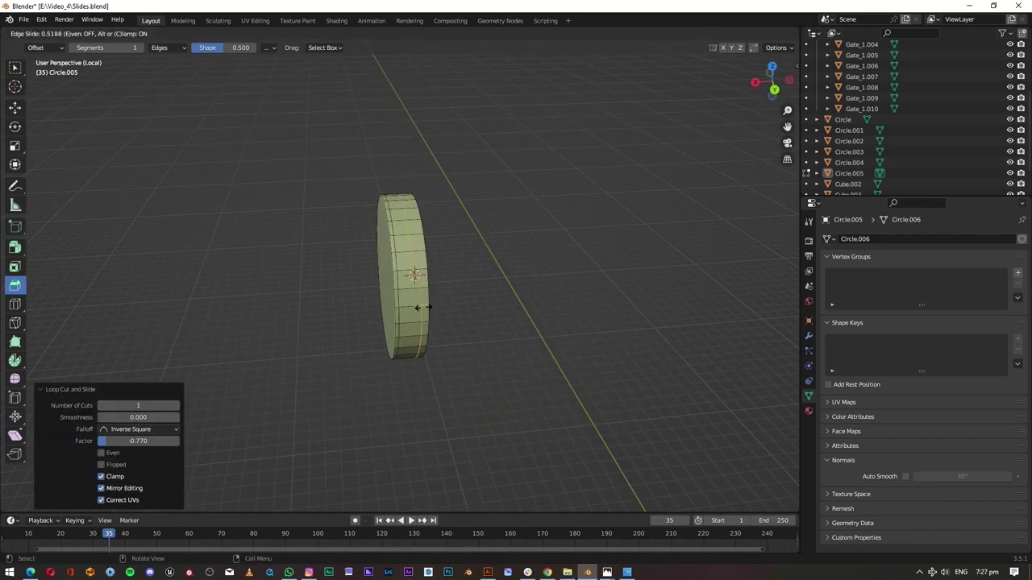
pyautogui.write('0.')
# - Confirm the Circle.005 rim loop cut, apply all transforms, and return to mesh editing
pyautogui.press('Return')
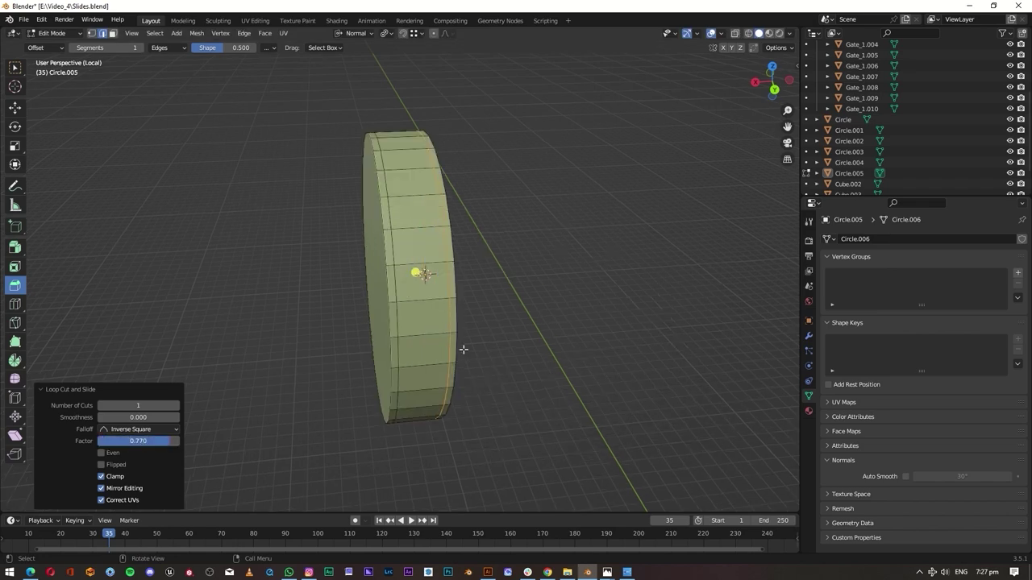
pyautogui.moveTo(462, 349); pyautogui.dragTo(417, 284, button='middle')
pyautogui.press('Tab')
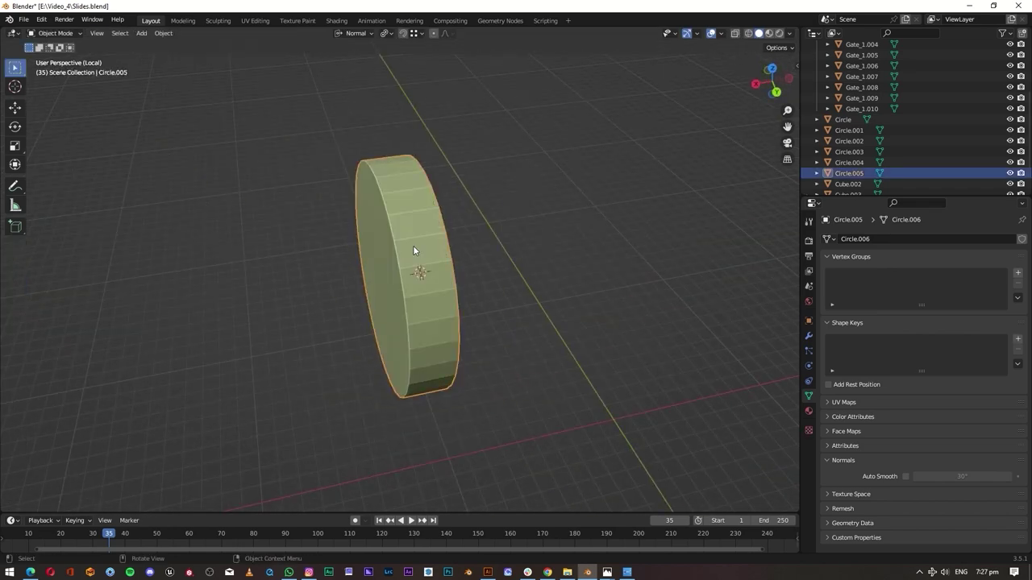
pyautogui.hotkey('ctrl', 'a')
pyautogui.click(470, 367)
pyautogui.moveTo(471, 367)
pyautogui.mouseDown(button='middle')
pyautogui.moveTo(464, 252)
pyautogui.moveTo(566, 319)
pyautogui.moveTo(375, 283)
pyautogui.moveTo(395, 295)
pyautogui.moveTo(386, 129)
pyautogui.moveTo(467, 201)
pyautogui.moveTo(550, 253)
pyautogui.moveTo(446, 343)
pyautogui.moveTo(524, 253)
pyautogui.moveTo(508, 255)
pyautogui.moveTo(615, 424)
pyautogui.mouseUp(button='middle')
pyautogui.press('Tab')
# - Extrude three arms from the disc's side faces and taper their tips
pyautogui.press('e')
pyautogui.click(228, 237)
pyautogui.scroll(-4, 228, 238)
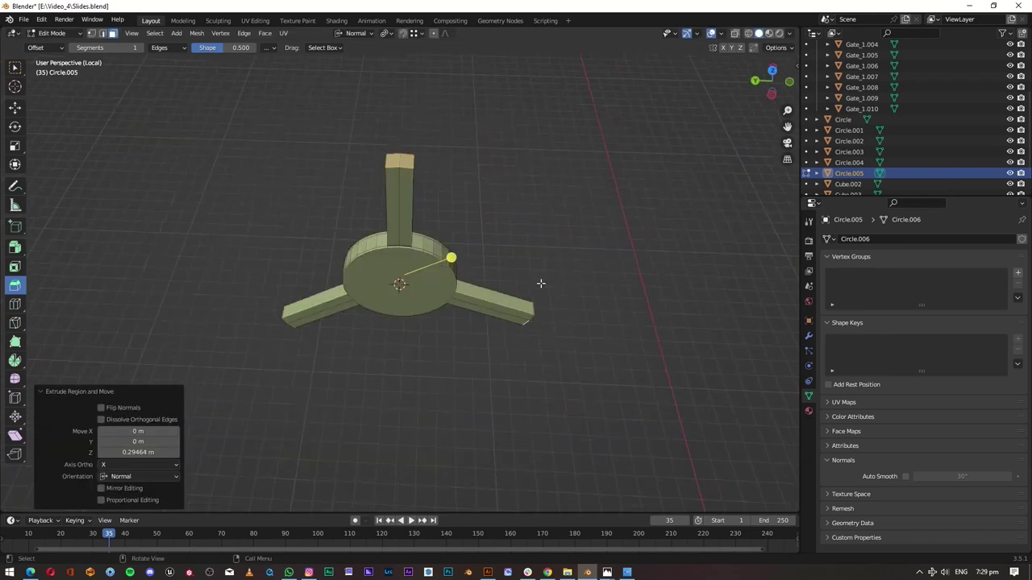
pyautogui.press('s')
pyautogui.click(539, 285)
pyautogui.moveTo(539, 286); pyautogui.dragTo(508, 411, button='middle')
pyautogui.press('s')
pyautogui.click(436, 322)
# - Twist the arm tips by rotating them about the X and normal Z axes
pyautogui.moveTo(436, 321); pyautogui.dragTo(439, 322, button='middle')
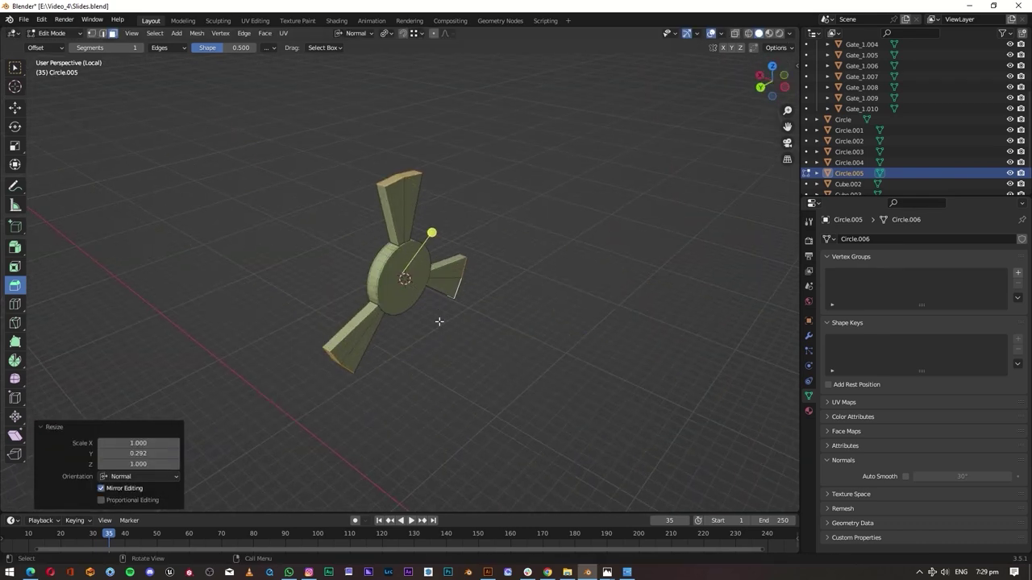
pyautogui.moveTo(399, 282); pyautogui.dragTo(387, 298, button='middle')
pyautogui.press('r')
pyautogui.press('x')
pyautogui.press('x')
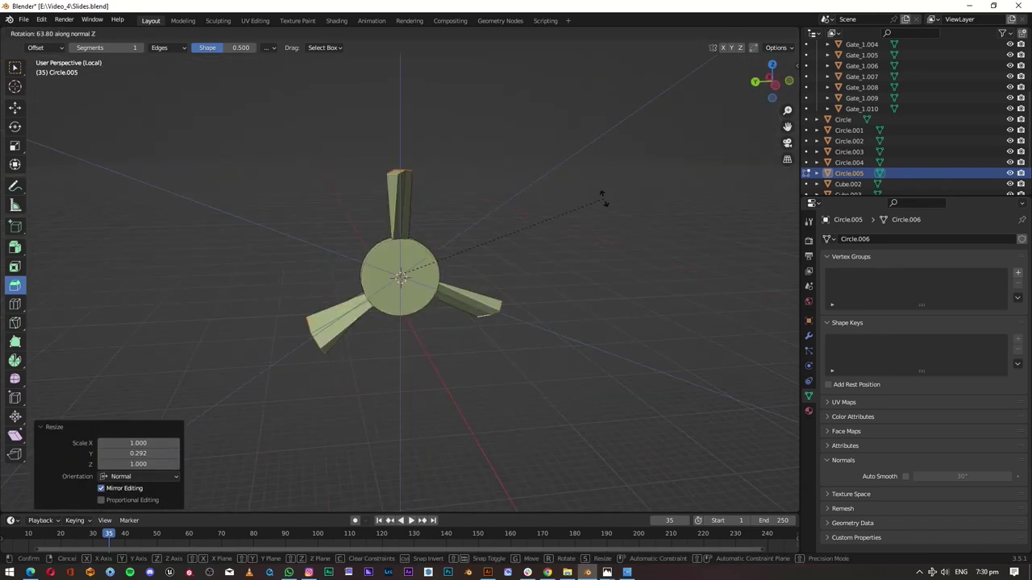
pyautogui.click(603, 198)
pyautogui.moveTo(603, 197); pyautogui.dragTo(495, 233, button='middle')
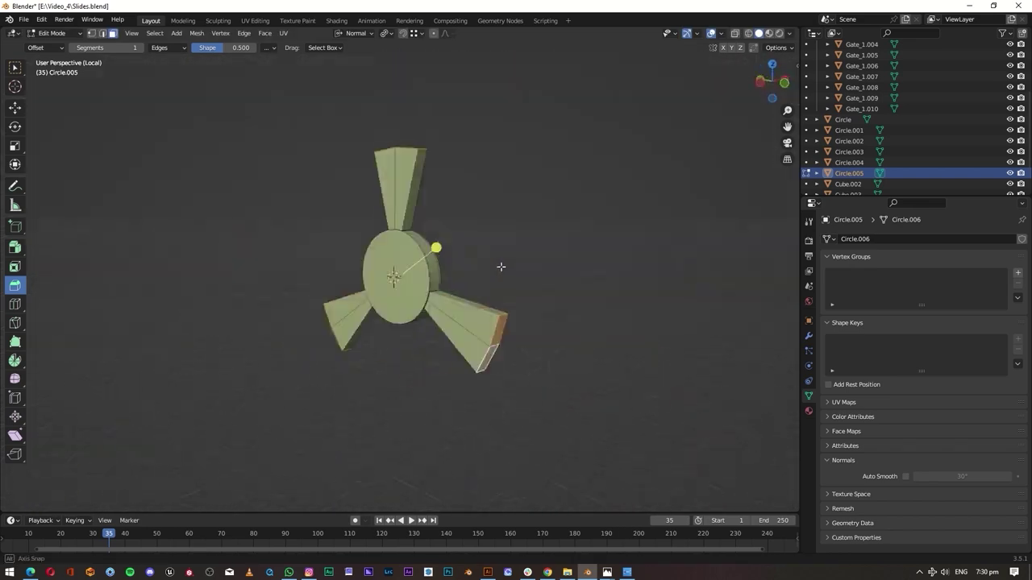
pyautogui.press('r')
pyautogui.press('z')
pyautogui.press('z')
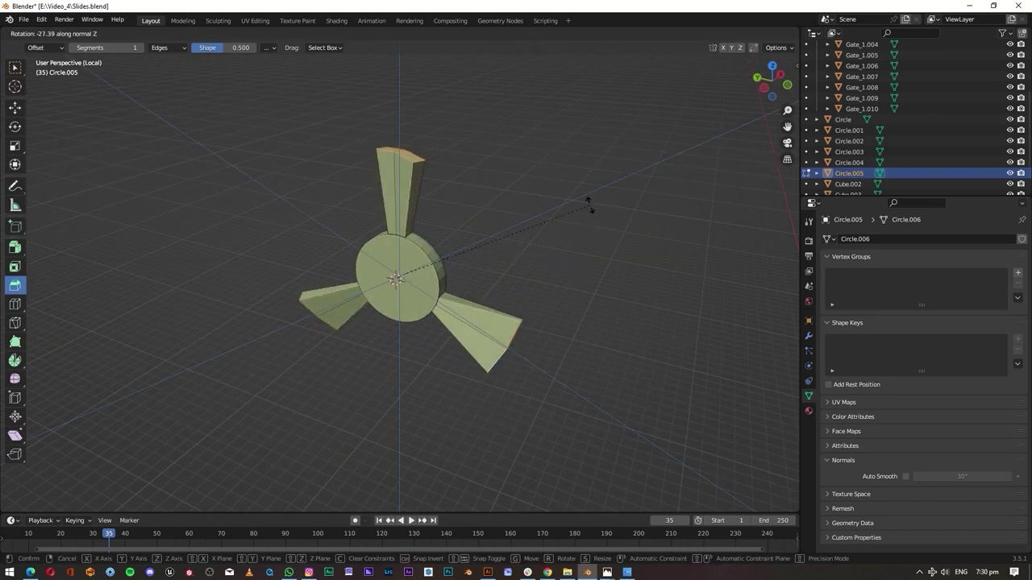
pyautogui.click(486, 337)
pyautogui.moveTo(318, 230); pyautogui.dragTo(452, 249, button='middle')
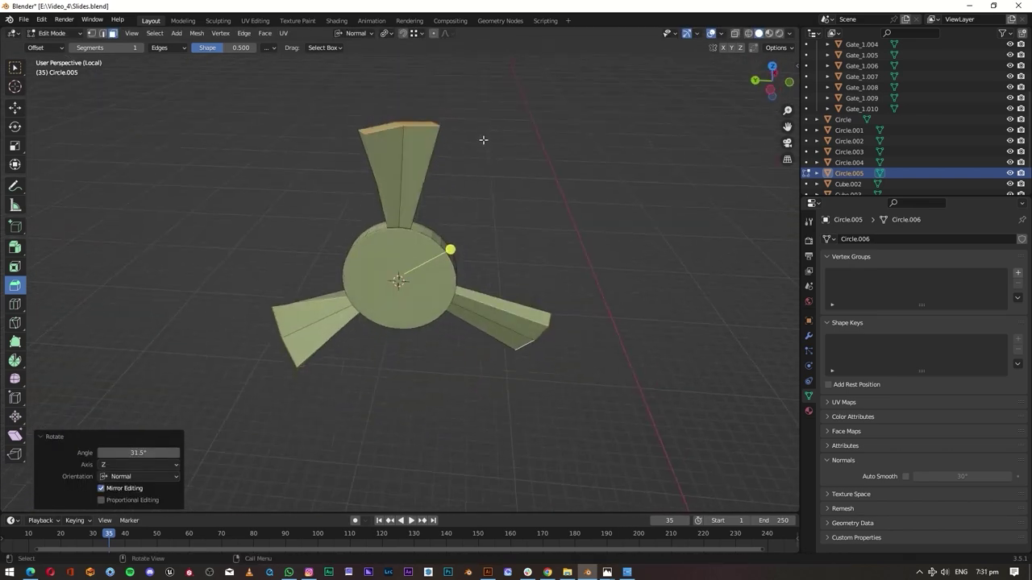
# - Apply all transforms to the propeller and return to editing its mesh
pyautogui.press('Tab')
pyautogui.hotkey('ctrl', 'a')
pyautogui.click(434, 260)
pyautogui.rightClick(410, 234)
pyautogui.press('Tab')
pyautogui.moveTo(411, 161)
pyautogui.mouseDown(button='middle')
pyautogui.moveTo(375, 149)
pyautogui.moveTo(415, 161)
pyautogui.mouseUp(button='middle')
pyautogui.moveTo(415, 161); pyautogui.dragTo(407, 173)
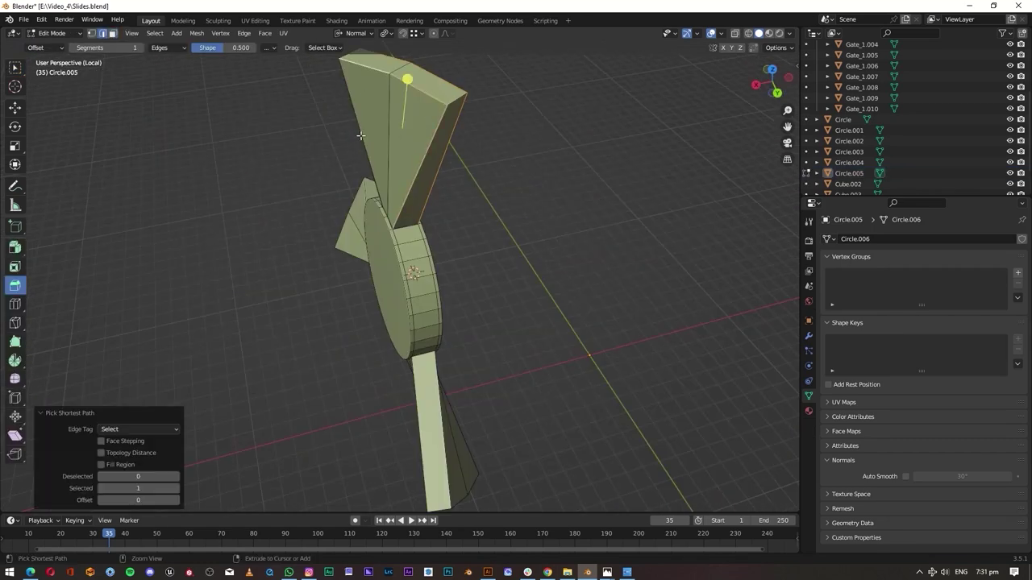
pyautogui.moveTo(407, 173); pyautogui.dragTo(360, 395, button='middle')
# - Select the blade edges and bevel them
pyautogui.keyDown('ctrl'); pyautogui.click(360, 395); pyautogui.keyUp('ctrl')
pyautogui.keyDown('ctrl'); pyautogui.click(472, 295); pyautogui.keyUp('ctrl')
pyautogui.moveTo(472, 294)
pyautogui.mouseDown(button='middle')
pyautogui.moveTo(496, 326)
pyautogui.moveTo(407, 262)
pyautogui.moveTo(410, 275)
pyautogui.mouseUp(button='middle')
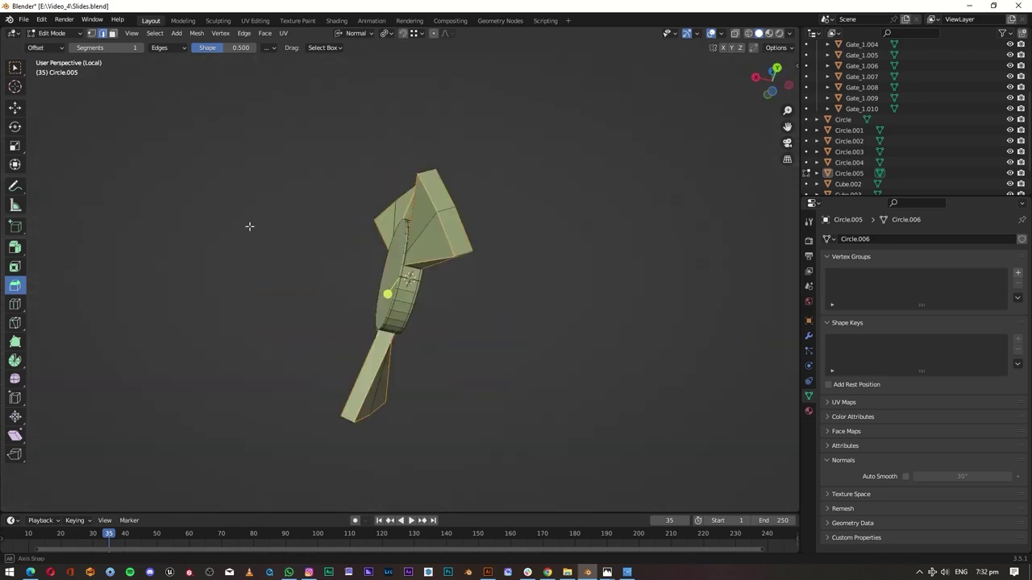
pyautogui.click(440, 231)
pyautogui.moveTo(440, 230)
pyautogui.mouseDown(button='middle')
pyautogui.moveTo(610, 130)
pyautogui.moveTo(624, 190)
pyautogui.moveTo(469, 196)
pyautogui.moveTo(562, 150)
pyautogui.mouseUp(button='middle')
pyautogui.press('Tab')
pyautogui.press('Tab')
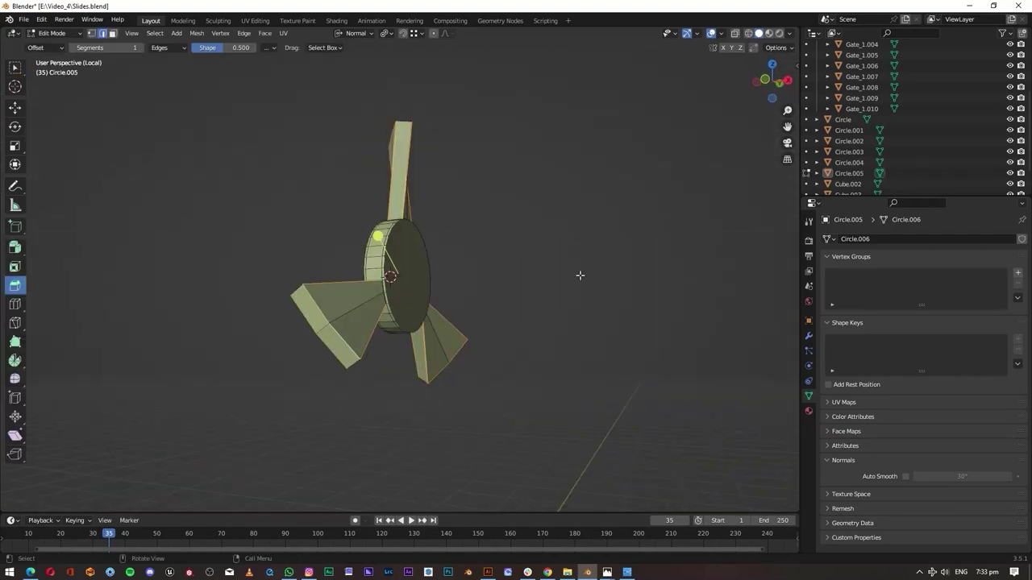
pyautogui.moveTo(580, 277)
pyautogui.mouseDown(button='middle')
pyautogui.moveTo(464, 341)
pyautogui.moveTo(568, 338)
pyautogui.mouseUp(button='middle')
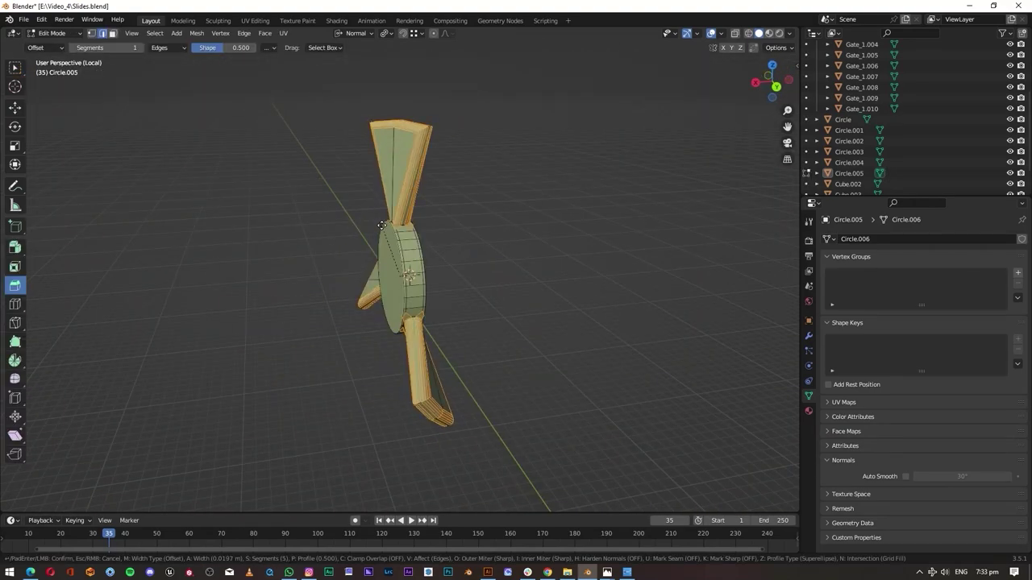
pyautogui.click(381, 225)
pyautogui.press('Tab')
pyautogui.moveTo(314, 219); pyautogui.dragTo(386, 171, button='middle')
# - Check the propeller in the engine intake, then select all three blade tips in wireframe
pyautogui.press('KP_Divide')
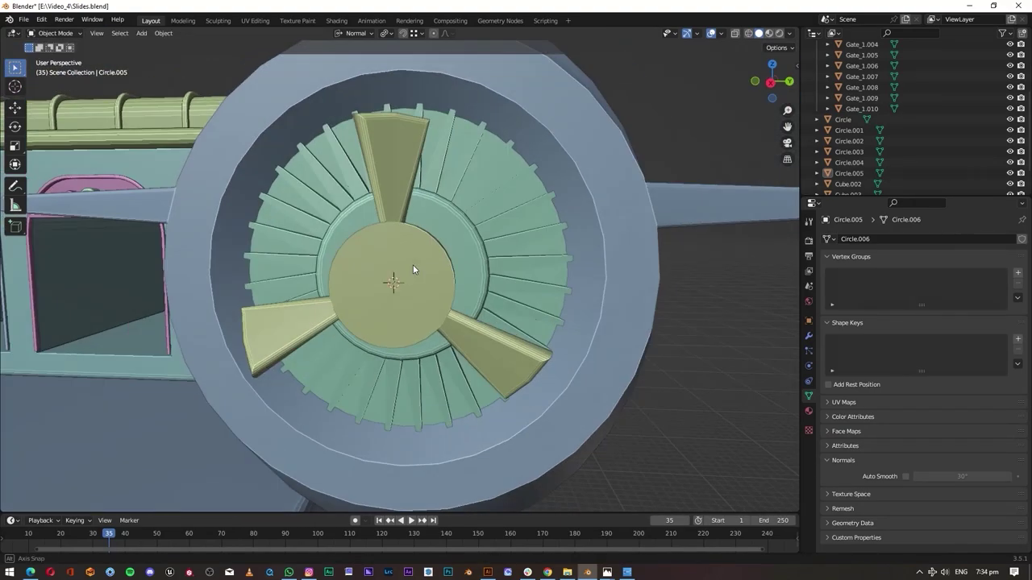
pyautogui.moveTo(412, 264)
pyautogui.mouseDown(button='middle')
pyautogui.moveTo(414, 307)
pyautogui.moveTo(388, 173)
pyautogui.moveTo(394, 182)
pyautogui.mouseUp(button='middle')
pyautogui.press('Tab')
pyautogui.press('KP_Divide')
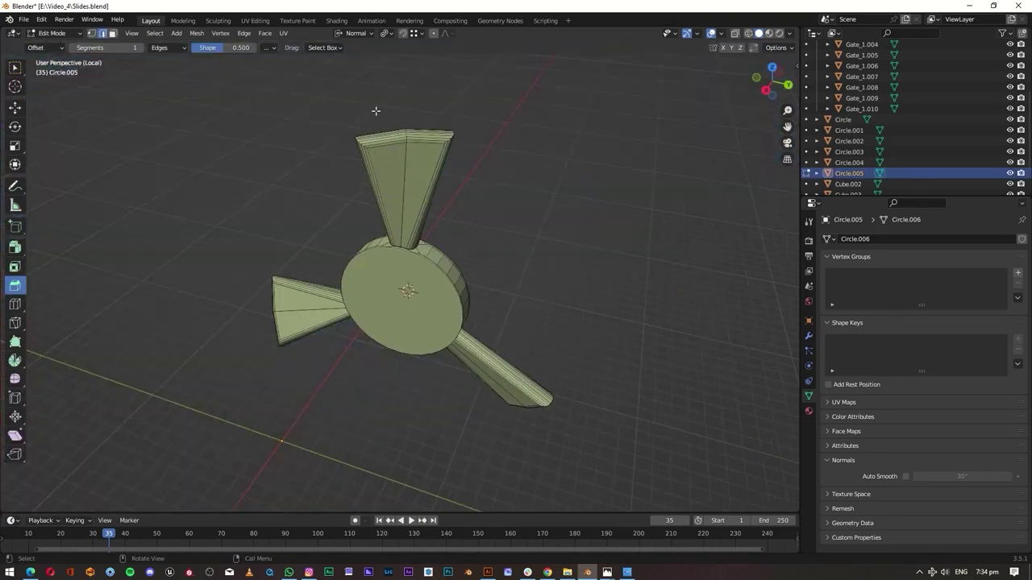
pyautogui.hotkey('shift', 'z')
pyautogui.moveTo(455, 104); pyautogui.dragTo(412, 129)
pyautogui.moveTo(305, 132)
pyautogui.mouseDown(button='middle')
pyautogui.moveTo(427, 165)
pyautogui.moveTo(624, 397)
pyautogui.mouseUp(button='middle')
pyautogui.keyDown('alt'); pyautogui.keyDown('shift'); pyautogui.click(669, 387); pyautogui.keyUp('shift'); pyautogui.keyUp('alt')
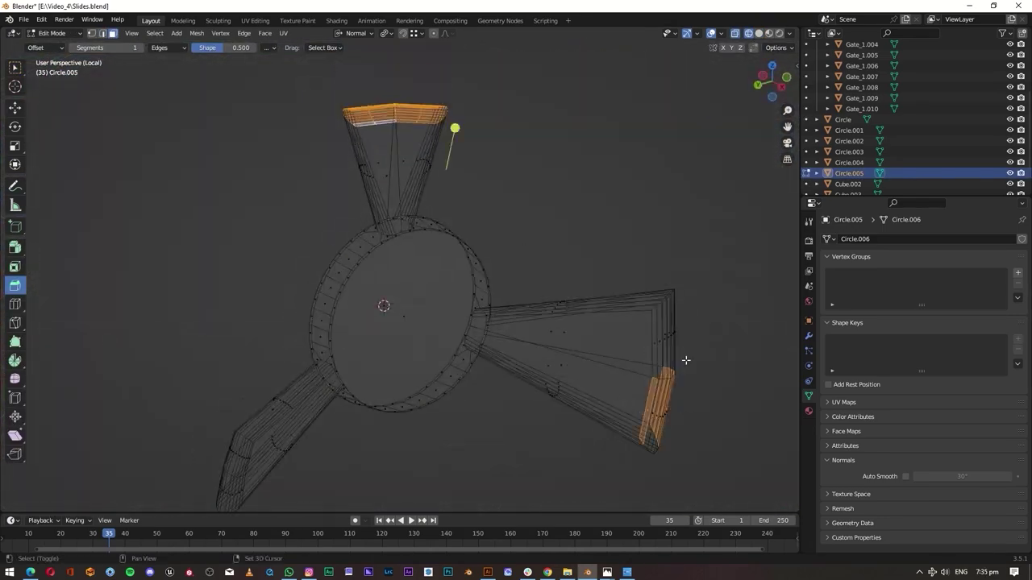
pyautogui.moveTo(686, 361)
pyautogui.mouseDown(button='middle')
pyautogui.moveTo(592, 399)
pyautogui.moveTo(180, 384)
pyautogui.moveTo(575, 364)
pyautogui.moveTo(418, 411)
pyautogui.moveTo(588, 434)
pyautogui.mouseUp(button='middle')
pyautogui.keyDown('alt'); pyautogui.keyDown('shift'); pyautogui.click(569, 372); pyautogui.keyUp('shift'); pyautogui.keyUp('alt')
pyautogui.press('KP_Divide')
pyautogui.hotkey('alt', 'z')
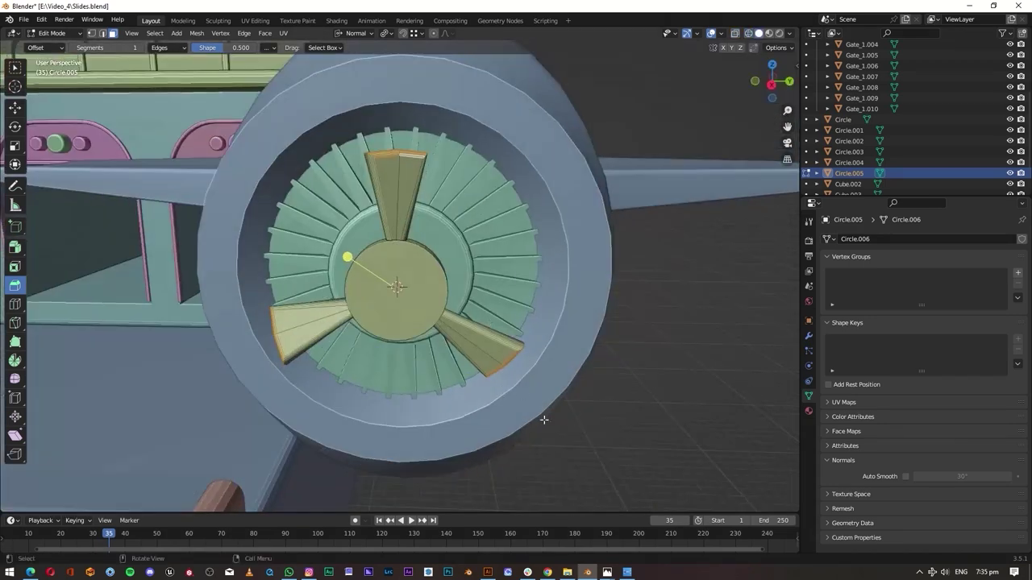
# - Extend the three blade tips outward and enlarge them into wide tips
pyautogui.click(580, 347)
pyautogui.press('s')
pyautogui.click(748, 442)
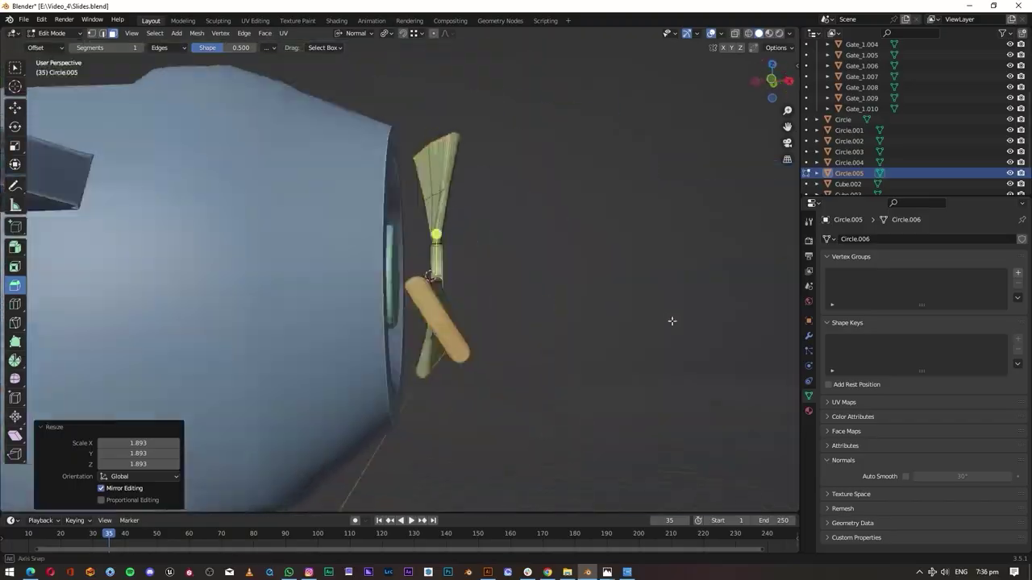
pyautogui.moveTo(748, 442); pyautogui.dragTo(620, 339, button='middle')
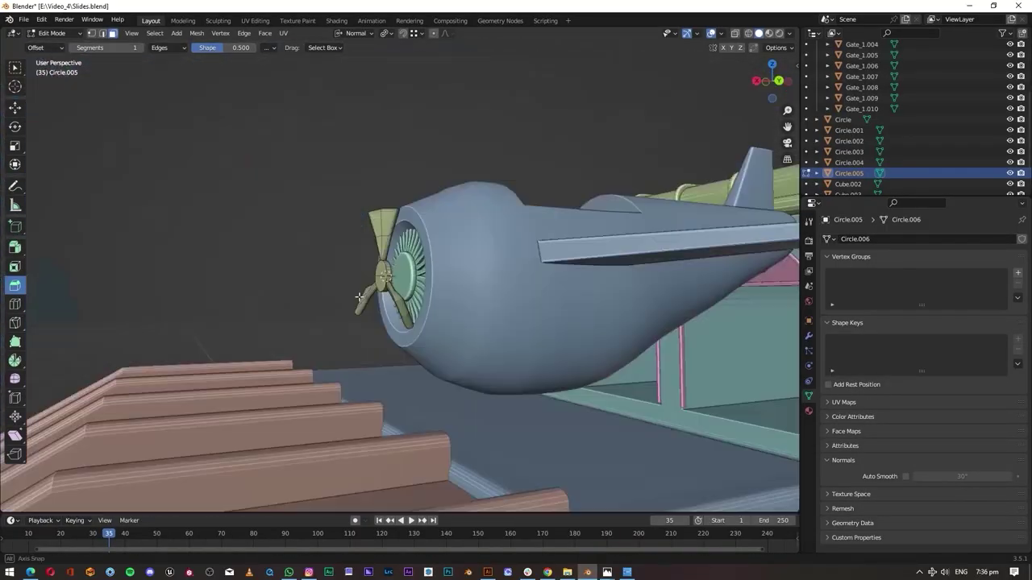
# - Isolate the propeller, bevel the hub edge, and view it from the front orthographic view
pyautogui.press('Tab')
pyautogui.press('KP_Divide')
pyautogui.press('Tab')
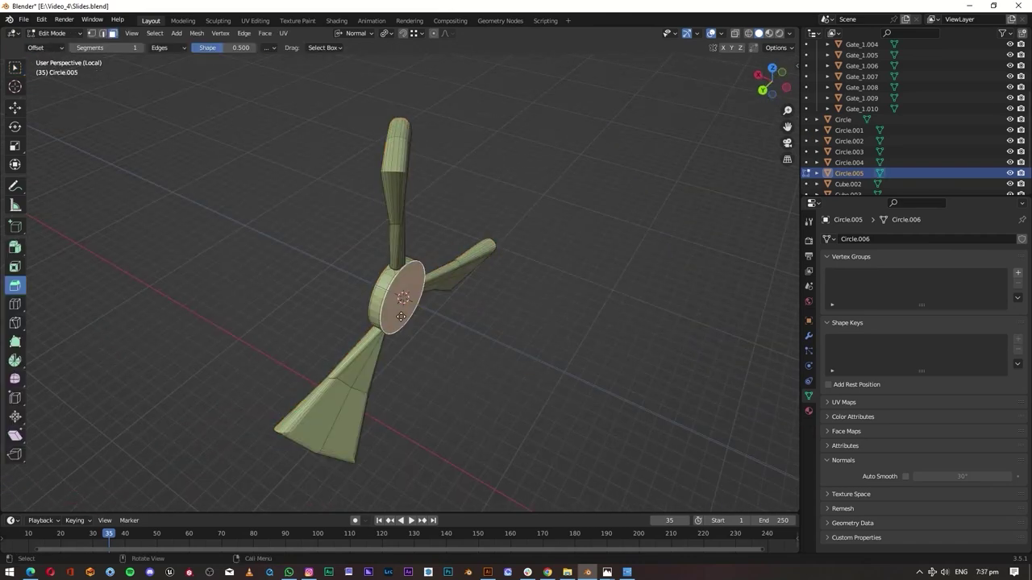
pyautogui.moveTo(487, 390)
pyautogui.mouseDown(button='middle')
pyautogui.moveTo(373, 335)
pyautogui.moveTo(455, 344)
pyautogui.moveTo(379, 346)
pyautogui.mouseUp(button='middle')
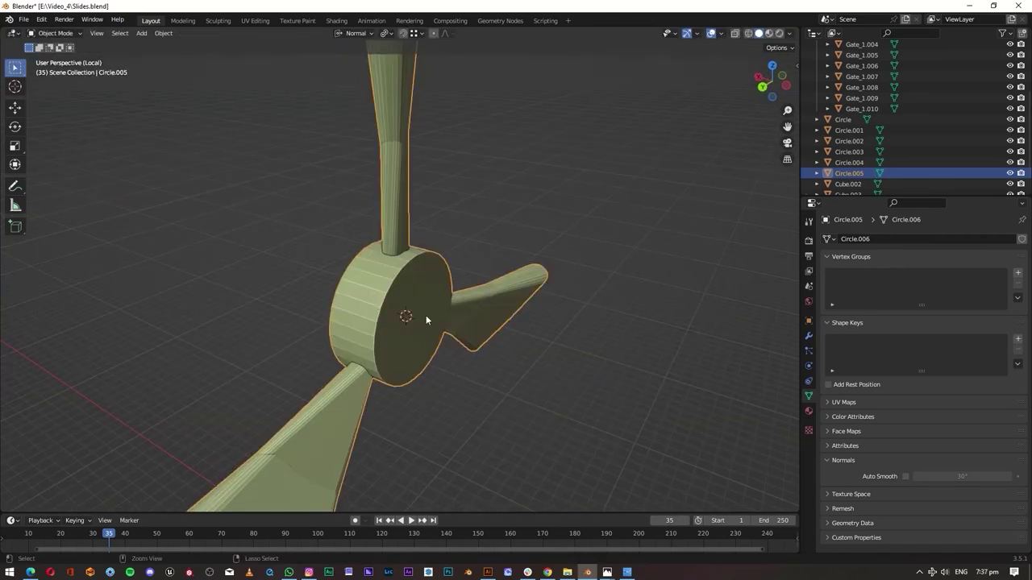
pyautogui.click(382, 247)
pyautogui.moveTo(383, 248)
pyautogui.mouseDown(button='middle')
pyautogui.moveTo(421, 277)
pyautogui.moveTo(413, 266)
pyautogui.mouseUp(button='middle')
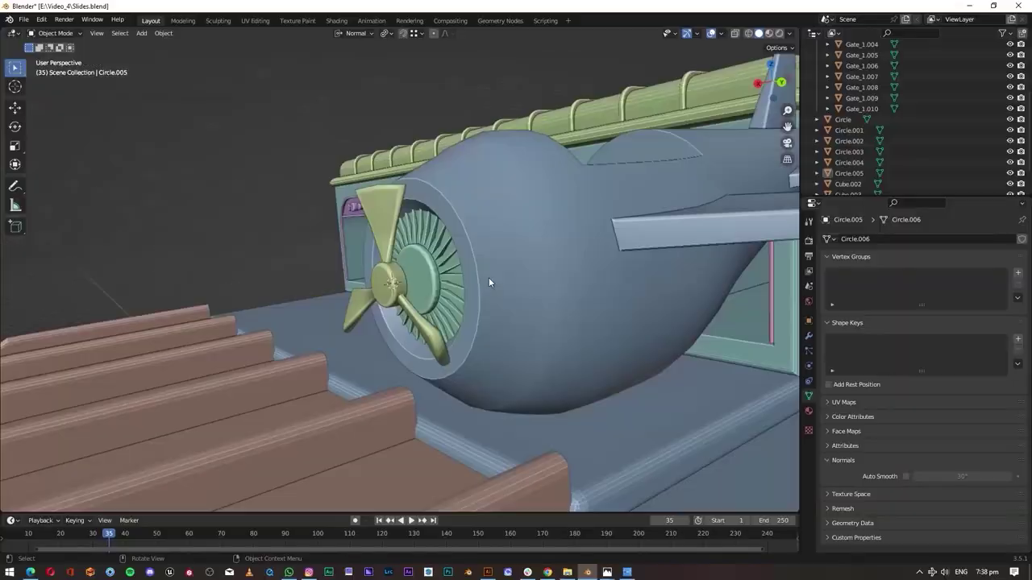
pyautogui.press('KP_1')
# - Move the propeller along X, then isolate it with the fuselage in a head-on view
pyautogui.click(419, 266)
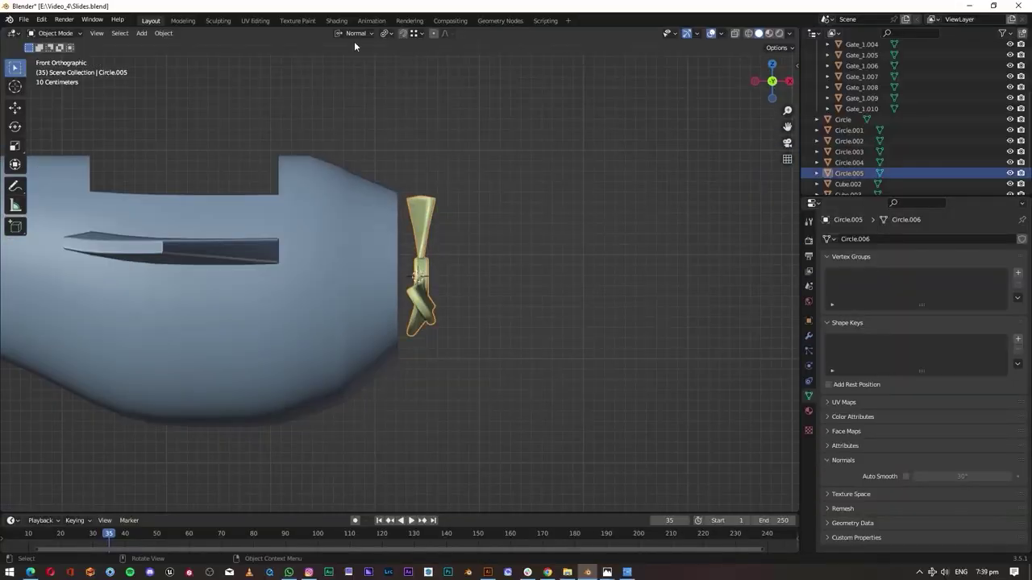
pyautogui.press('g')
pyautogui.press('x')
pyautogui.click(449, 294)
pyautogui.moveTo(449, 293)
pyautogui.mouseDown(button='middle')
pyautogui.moveTo(432, 312)
pyautogui.moveTo(495, 273)
pyautogui.moveTo(567, 284)
pyautogui.moveTo(399, 215)
pyautogui.moveTo(316, 282)
pyautogui.moveTo(612, 299)
pyautogui.moveTo(456, 266)
pyautogui.mouseUp(button='middle')
pyautogui.keyDown('shift'); pyautogui.click(457, 267); pyautogui.keyUp('shift')
pyautogui.press('KP_Divide')
pyautogui.moveTo(593, 273); pyautogui.dragTo(441, 368, button='middle')
pyautogui.press('KP_3')
pyautogui.hotkey('alt', 'a')
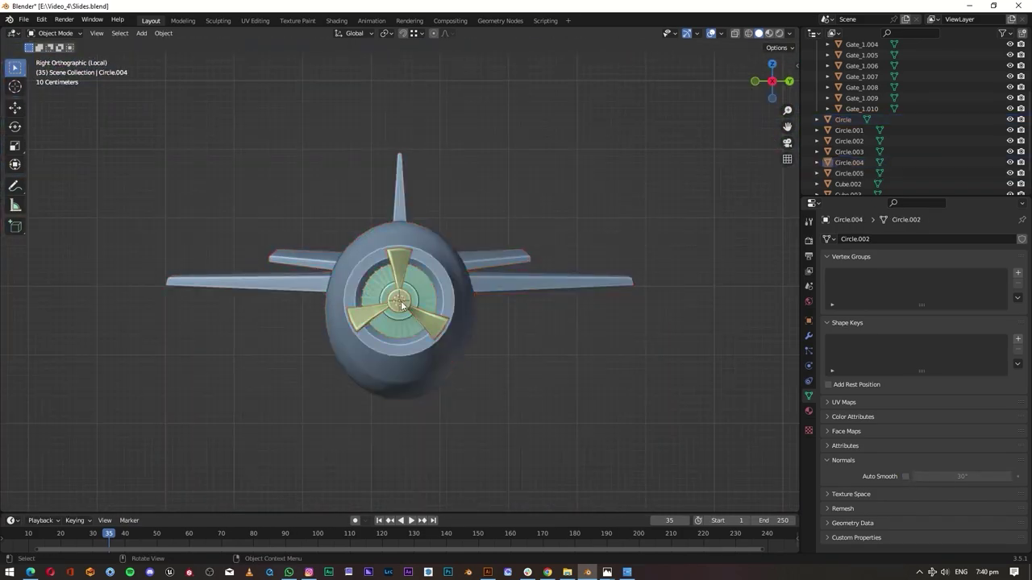
# - Set the propeller's origin to its geometry and scale it up
pyautogui.click(163, 33)
pyautogui.click(306, 68)
pyautogui.press('s')
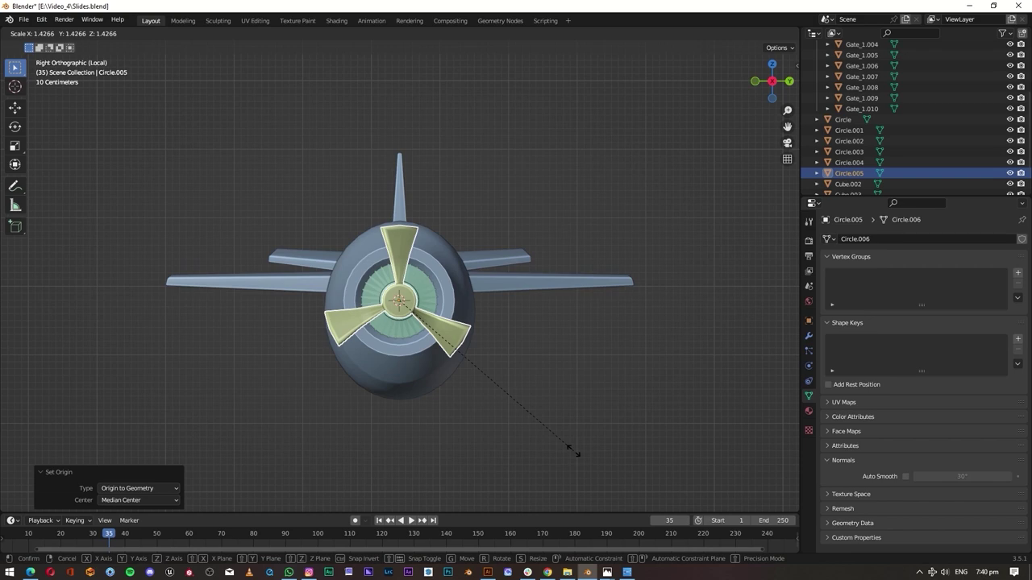
pyautogui.click(535, 409)
pyautogui.moveTo(535, 410)
pyautogui.mouseDown(button='middle')
pyautogui.moveTo(571, 391)
pyautogui.moveTo(617, 392)
pyautogui.moveTo(633, 337)
pyautogui.moveTo(362, 442)
pyautogui.moveTo(307, 451)
pyautogui.mouseUp(button='middle')
# - Extrude the hub's front face into a short, narrower shaft
pyautogui.click(848, 173)
pyautogui.press('KP_Divide')
pyautogui.press('KP_Divide')
pyautogui.press('Tab')
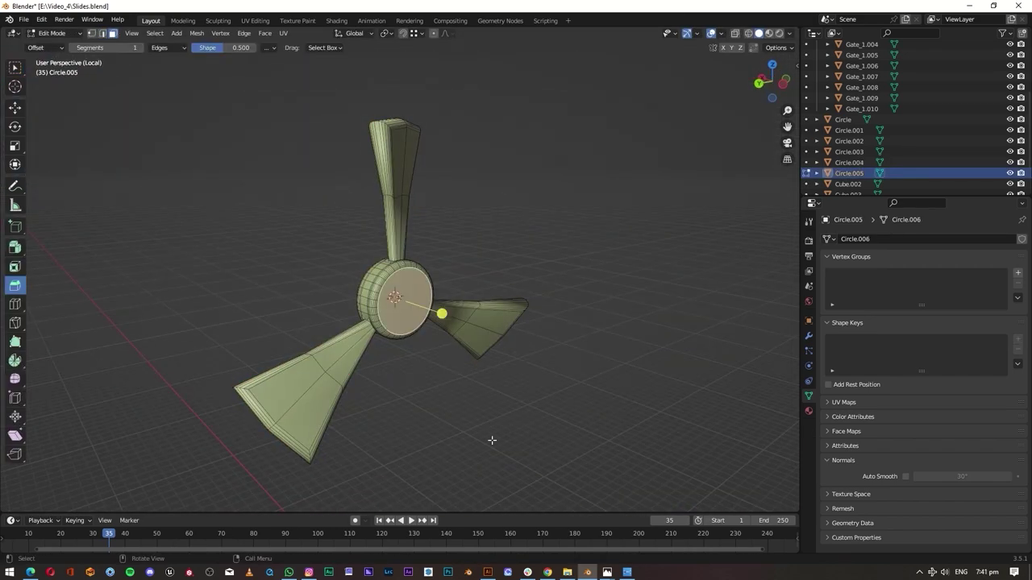
pyautogui.press('e')
pyautogui.click(493, 442)
pyautogui.press('s')
pyautogui.click(441, 359)
pyautogui.moveTo(440, 359)
pyautogui.mouseDown(button='middle')
pyautogui.moveTo(497, 315)
pyautogui.moveTo(411, 357)
pyautogui.mouseUp(button='middle')
pyautogui.scroll(5, 416, 309)
# - Try a loop cut on the shaft, undo, then return to the full scene with the fuselage selected
pyautogui.moveTo(429, 351); pyautogui.dragTo(460, 364)
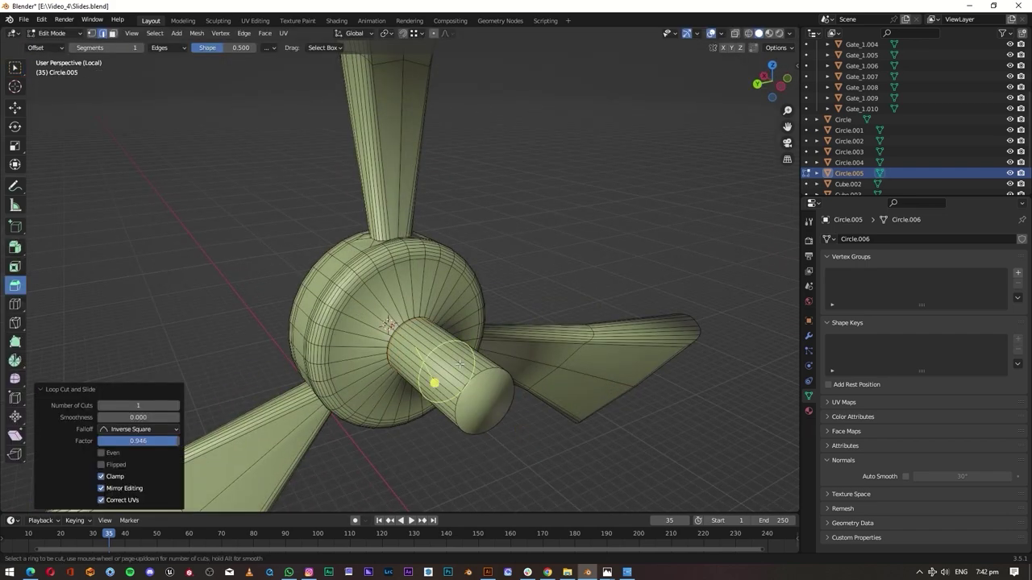
pyautogui.press('Escape')
pyautogui.hotkey('ctrl', 'z')
pyautogui.hotkey('ctrl', 'z')
pyautogui.hotkey('ctrl', 'z')
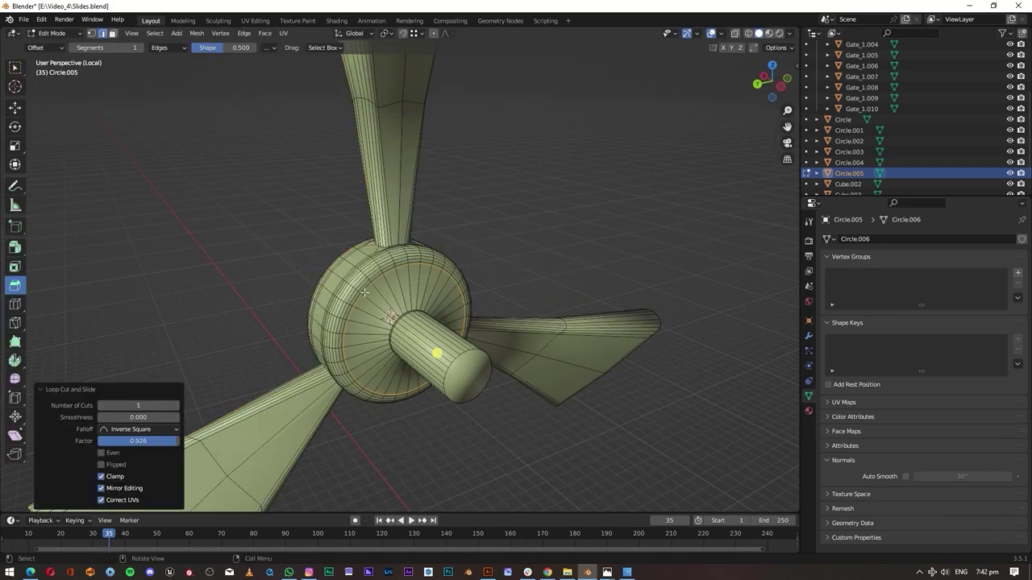
pyautogui.moveTo(458, 357)
pyautogui.mouseDown(button='middle')
pyautogui.moveTo(412, 341)
pyautogui.moveTo(320, 373)
pyautogui.moveTo(263, 209)
pyautogui.moveTo(330, 299)
pyautogui.mouseUp(button='middle')
pyautogui.keyDown('ctrl'); pyautogui.click(398, 342); pyautogui.keyUp('ctrl')
pyautogui.press('Tab')
pyautogui.press('KP_Divide')
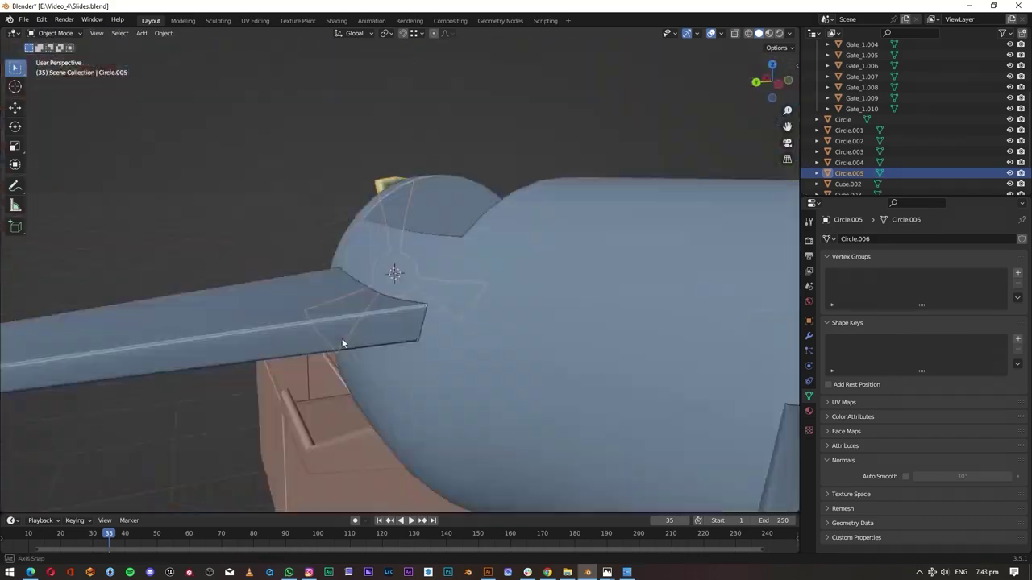
pyautogui.scroll(-3, 549, 362)
pyautogui.keyDown('shift'); pyautogui.click(483, 326); pyautogui.keyUp('shift')
# - Isolate the airplane and duplicate the right-side wheel sphere along Y
pyautogui.moveTo(483, 326); pyautogui.dragTo(451, 388, button='middle')
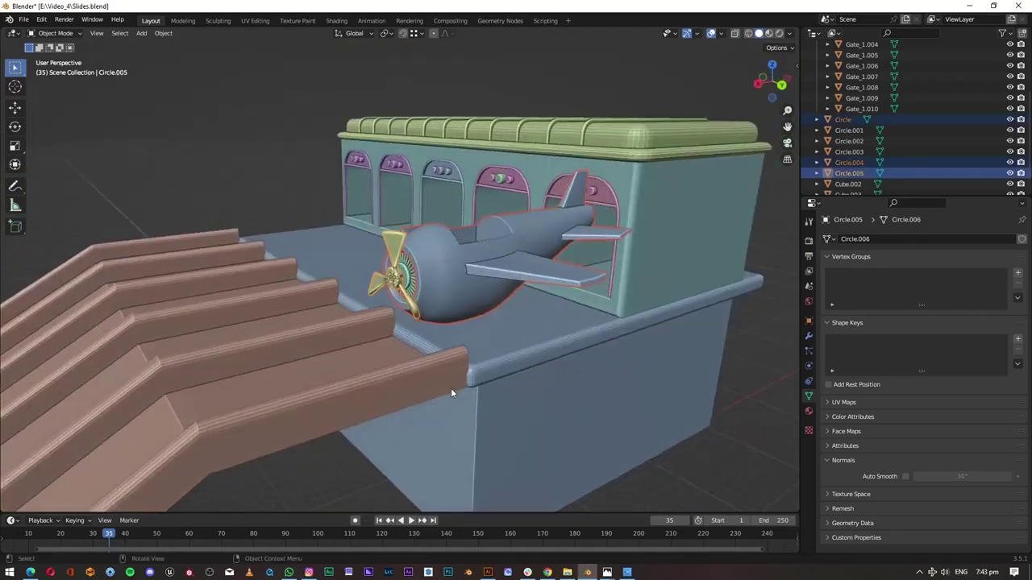
pyautogui.press('KP_Divide')
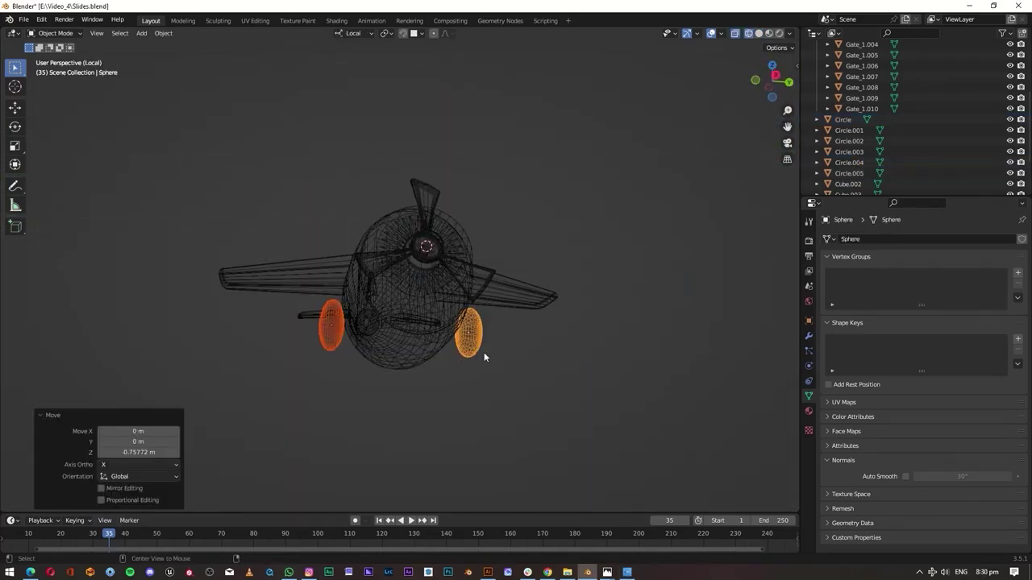
pyautogui.moveTo(451, 377)
pyautogui.mouseDown(button='middle')
pyautogui.moveTo(286, 429)
pyautogui.moveTo(610, 421)
pyautogui.moveTo(648, 385)
pyautogui.moveTo(445, 417)
pyautogui.moveTo(388, 343)
pyautogui.moveTo(549, 426)
pyautogui.mouseUp(button='middle')
pyautogui.click(506, 385)
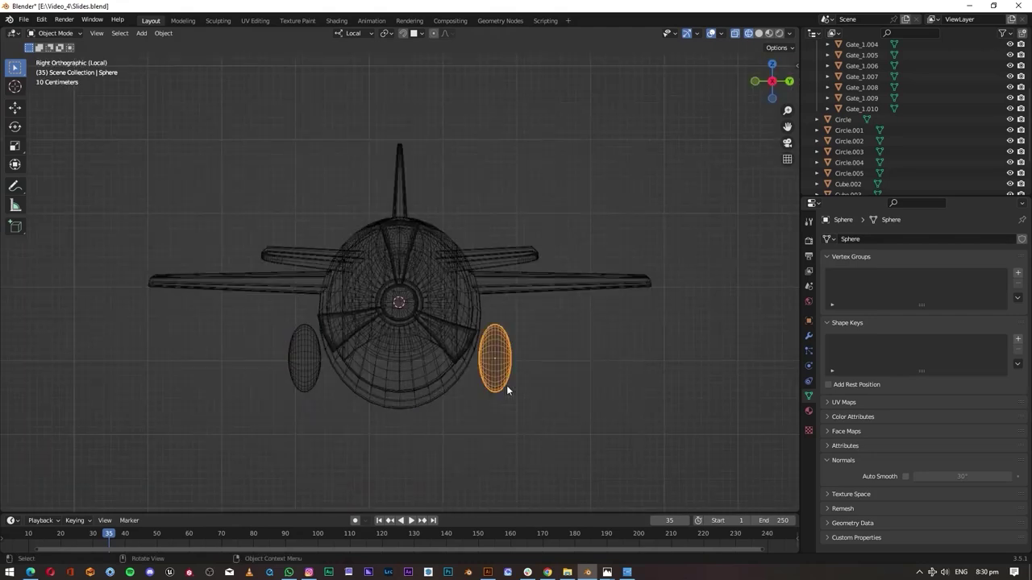
pyautogui.hotkey('shift', 'd')
pyautogui.press('y')
pyautogui.click(439, 399)
# - Shift the wheel sphere sideways along Y and lower both wheel spheres along Z
pyautogui.moveTo(410, 424); pyautogui.dragTo(488, 401, button='middle')
pyautogui.press('g')
pyautogui.press('y')
pyautogui.press('y')
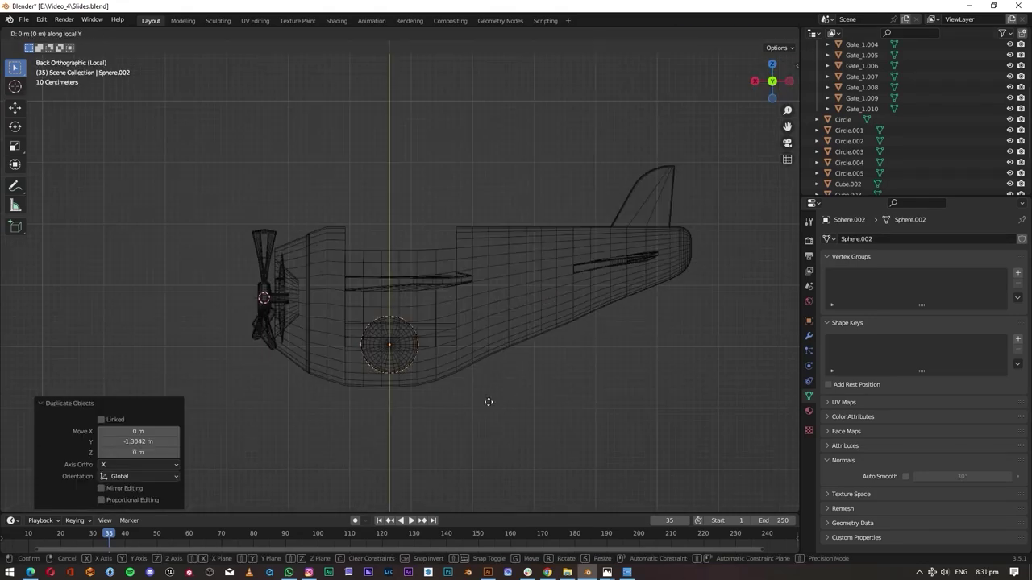
pyautogui.click(681, 390)
pyautogui.moveTo(681, 390)
pyautogui.mouseDown(button='middle')
pyautogui.moveTo(424, 352)
pyautogui.moveTo(482, 307)
pyautogui.moveTo(648, 384)
pyautogui.mouseUp(button='middle')
pyautogui.click(636, 348)
pyautogui.moveTo(635, 349); pyautogui.dragTo(518, 372, button='middle')
pyautogui.press('g')
pyautogui.press('z')
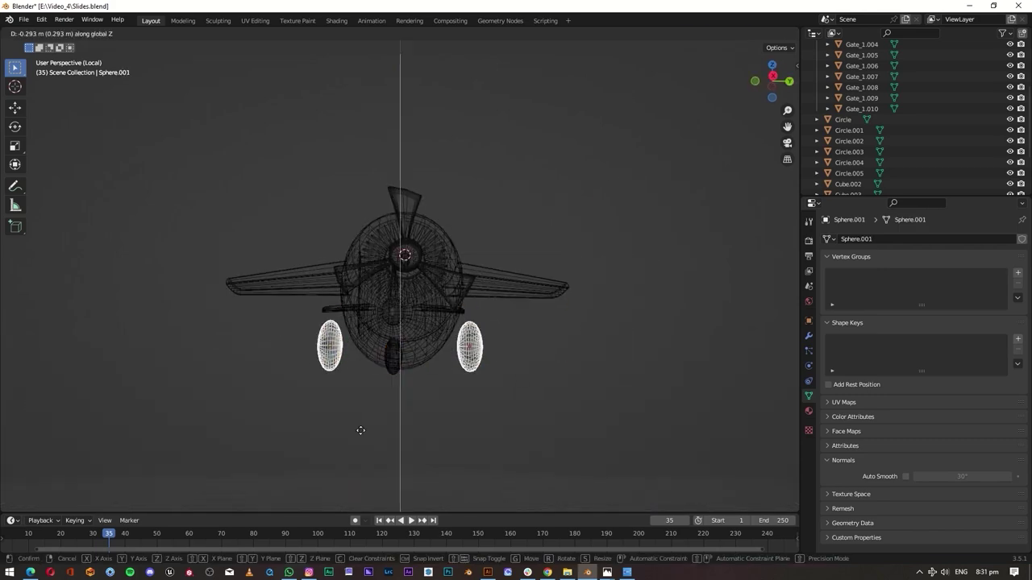
pyautogui.click(549, 324)
# - Adjust the right wheel sphere's position, undoing one trial sideways move
pyautogui.scroll(4, 484, 420)
pyautogui.scroll(1, 501, 341)
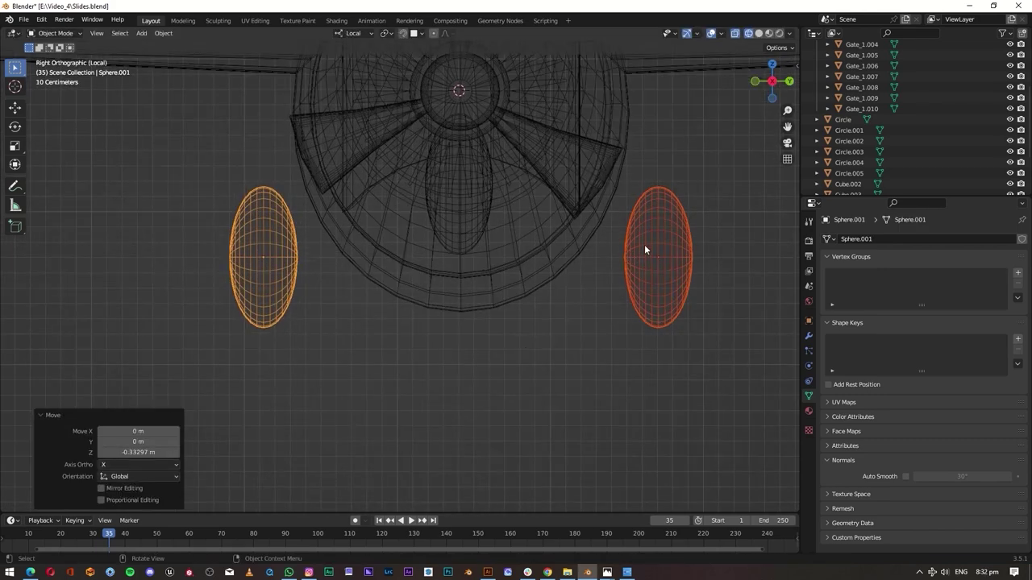
pyautogui.click(654, 237)
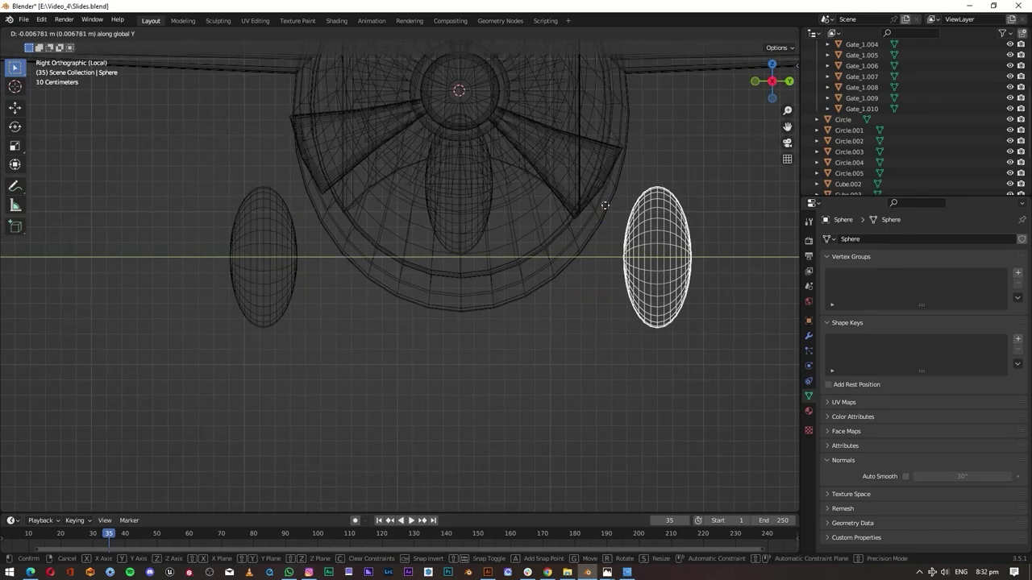
pyautogui.click(561, 263)
pyautogui.hotkey('ctrl', 'z')
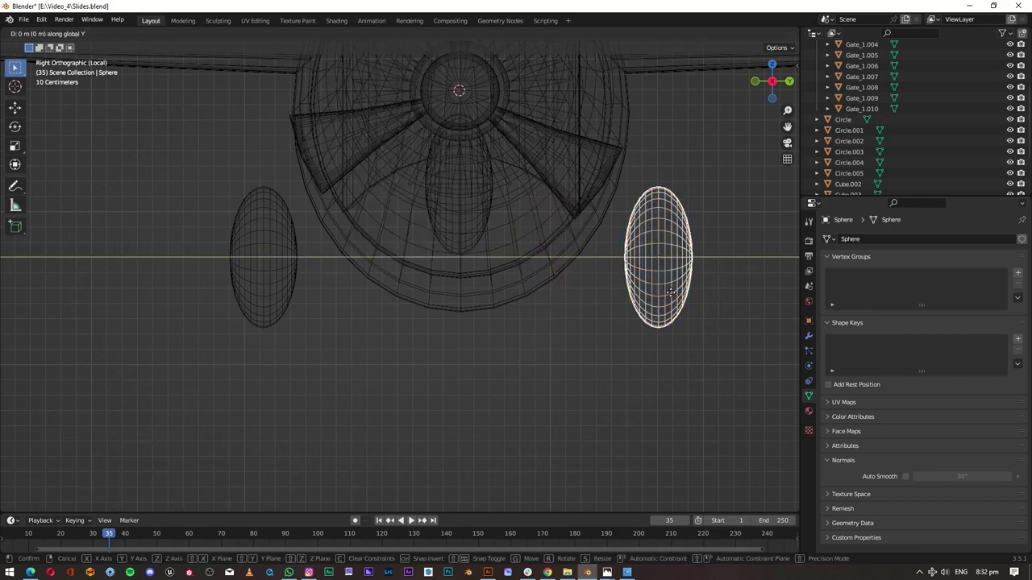
pyautogui.click(622, 292)
pyautogui.click(266, 254)
pyautogui.click(411, 362)
# - Move the right wheel sphere along global Y in side view
pyautogui.hotkey('shift', 'z')
pyautogui.moveTo(411, 362)
pyautogui.mouseDown(button='middle')
pyautogui.moveTo(408, 349)
pyautogui.moveTo(615, 324)
pyautogui.moveTo(686, 292)
pyautogui.mouseUp(button='middle')
pyautogui.press('KP_3')
pyautogui.hotkey('shift', 'z')
pyautogui.click(524, 269)
pyautogui.press('g')
pyautogui.press('y')
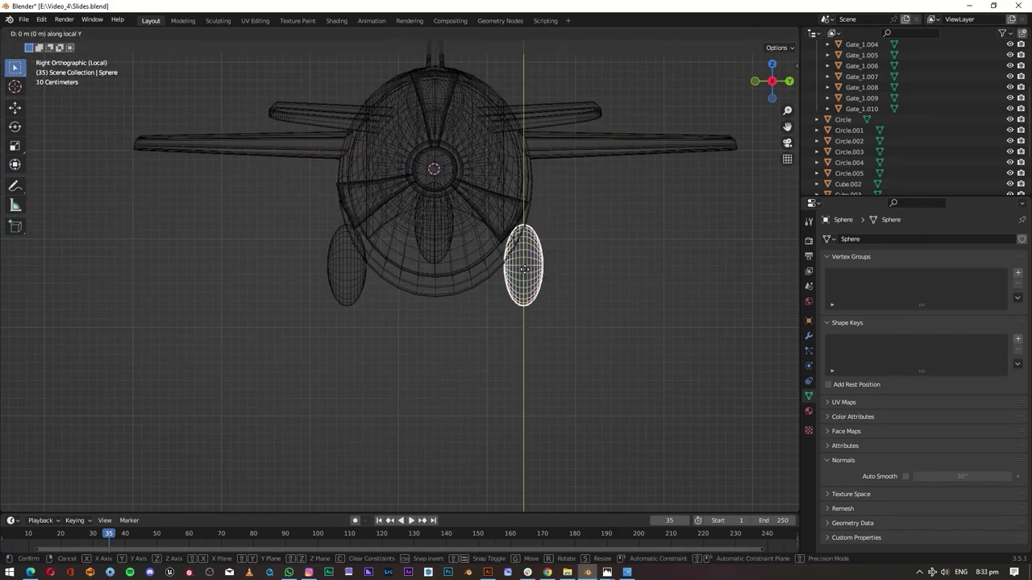
pyautogui.press('y')
pyautogui.press('y')
pyautogui.click(538, 113)
# - Duplicate the right wheel along global Y to mirror it on the left, then save
pyautogui.hotkey('shift', 'd')
pyautogui.press('y')
pyautogui.press('y')
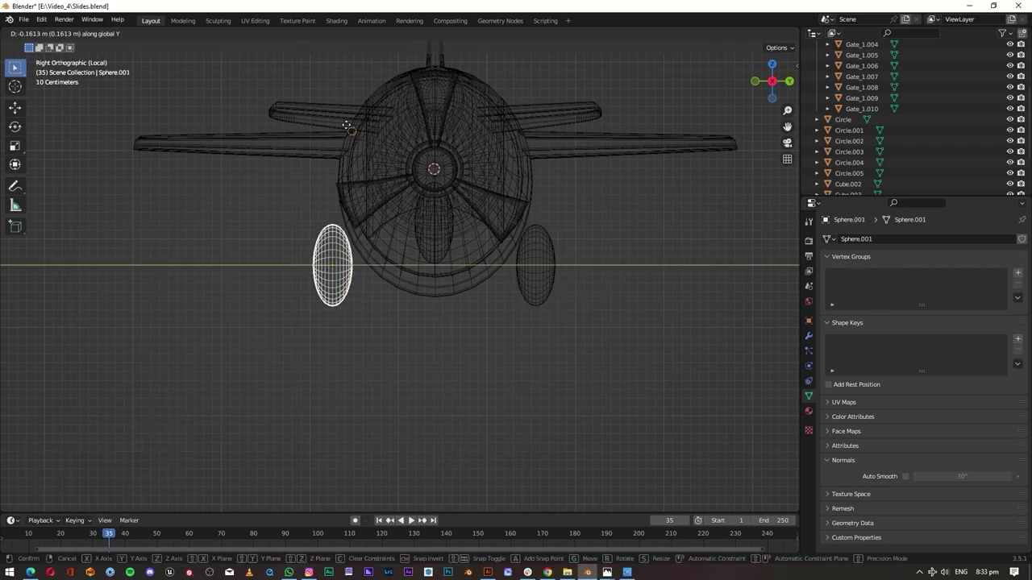
pyautogui.click(352, 131)
pyautogui.scroll(2, 371, 309)
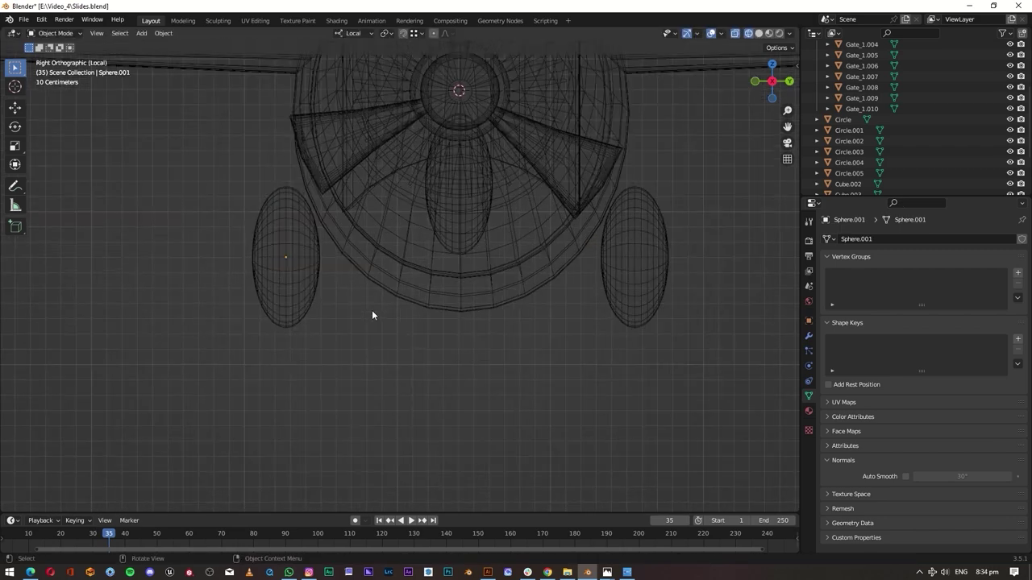
pyautogui.scroll(2, 387, 363)
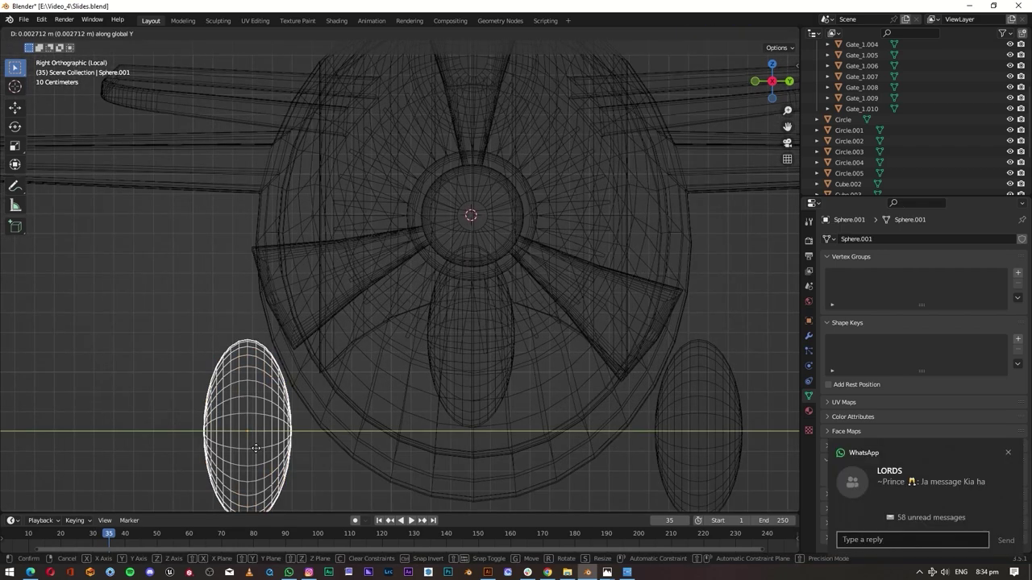
pyautogui.scroll(-3, 466, 335)
pyautogui.moveTo(466, 335)
pyautogui.mouseDown(button='middle')
pyautogui.moveTo(423, 132)
pyautogui.moveTo(596, 312)
pyautogui.mouseUp(button='middle')
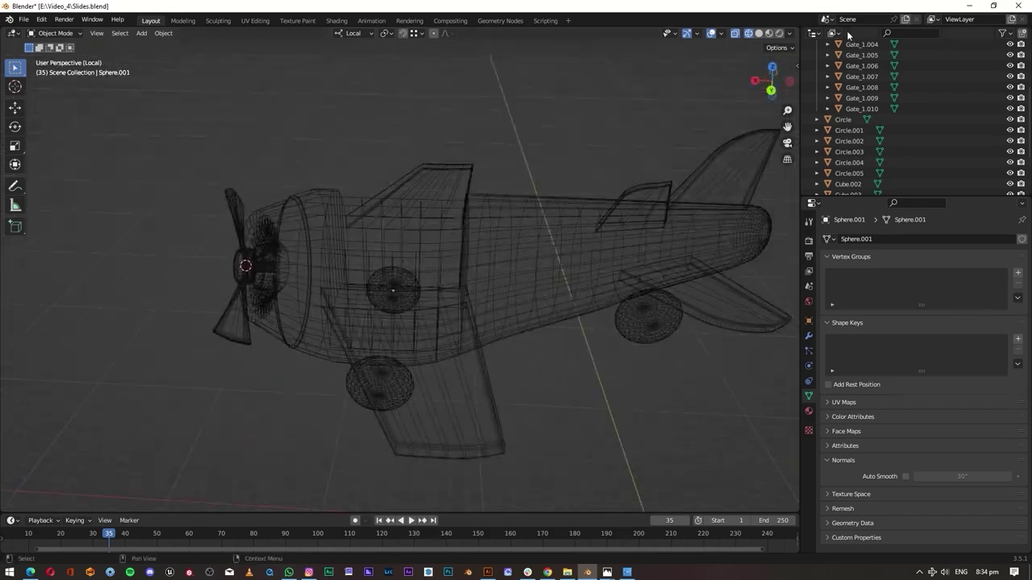
pyautogui.hotkey('shift', 'z')
pyautogui.hotkey('ctrl', 's')
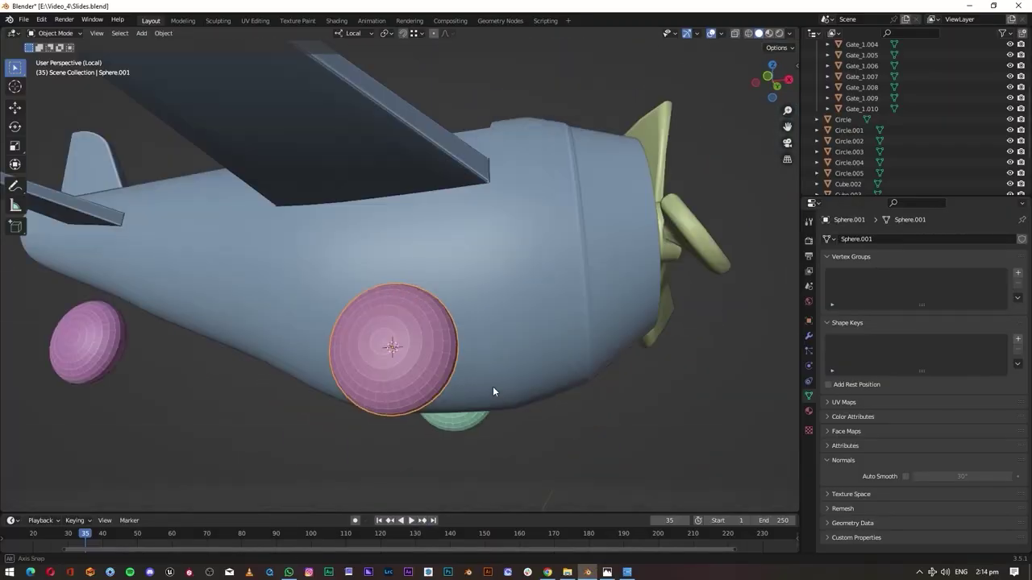
# - Rotate the new circle about Y and scale it down at the pink wheel
pyautogui.moveTo(493, 392)
pyautogui.mouseDown(button='middle')
pyautogui.moveTo(364, 387)
pyautogui.moveTo(576, 385)
pyautogui.mouseUp(button='middle')
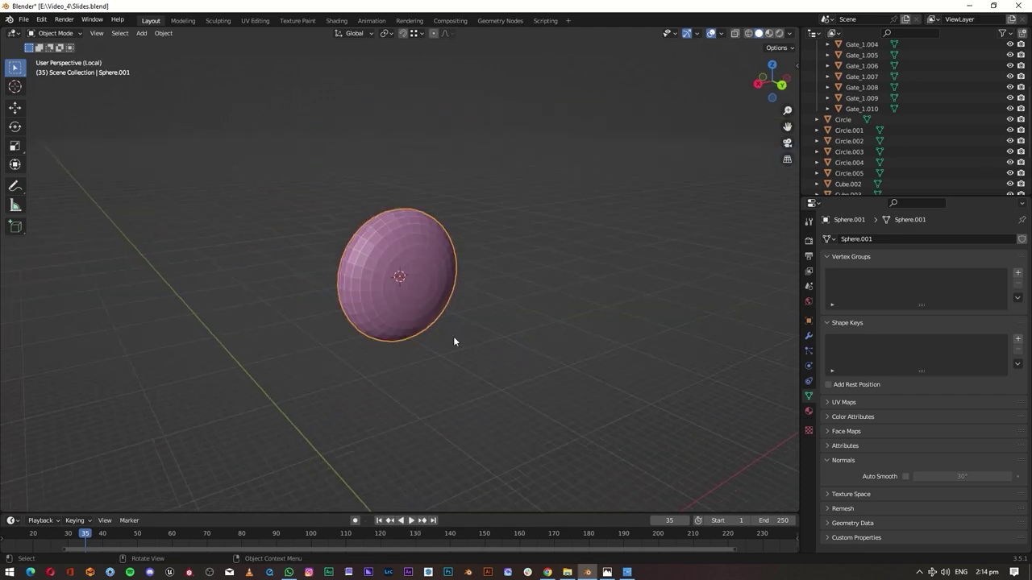
pyautogui.press('s')
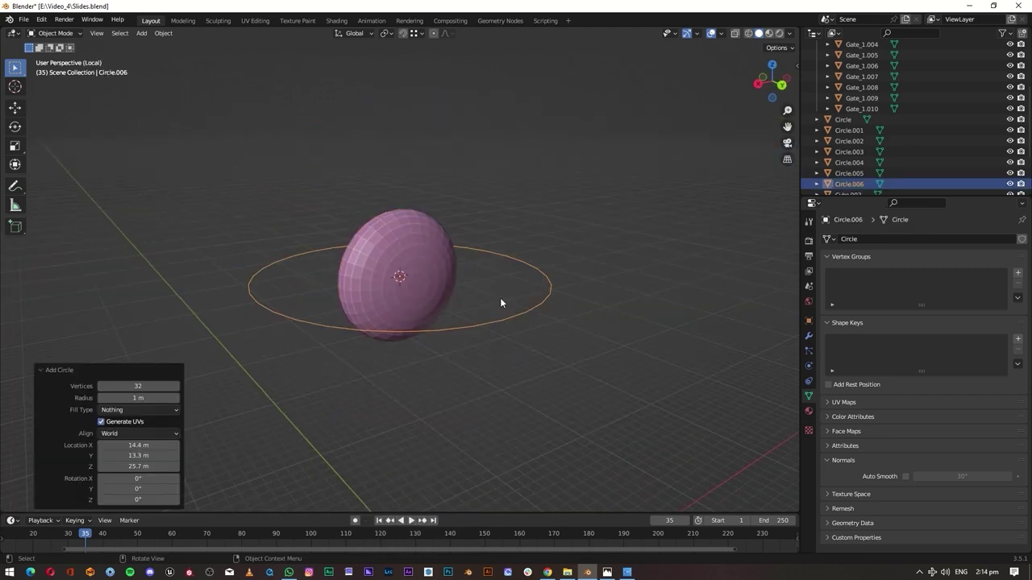
pyautogui.press('r')
pyautogui.press('y')
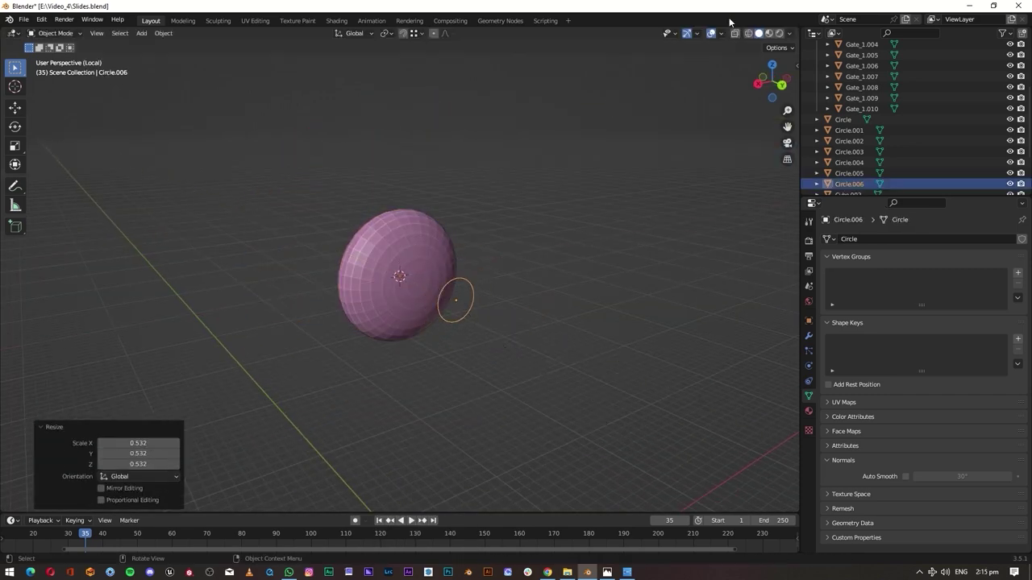
pyautogui.press('ctrl+KP_1')
pyautogui.press('s')
pyautogui.click(385, 319)
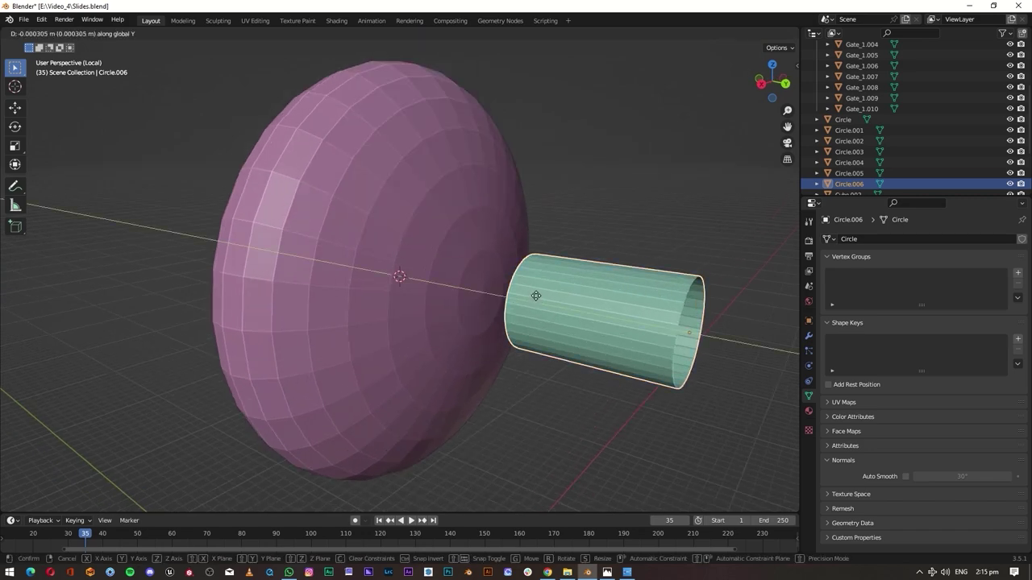
pyautogui.click(536, 296)
# - Isolate the wheel sphere with the new circle and enter Edit Mode on it
pyautogui.press('KP_Divide')
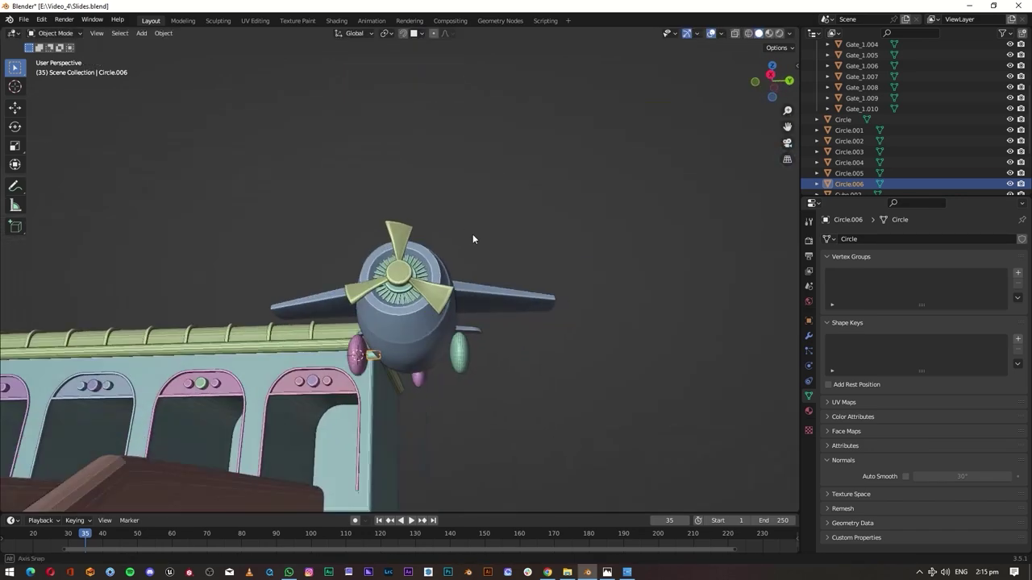
pyautogui.keyDown('shift'); pyautogui.click(451, 355); pyautogui.keyUp('shift')
pyautogui.press('KP_Divide')
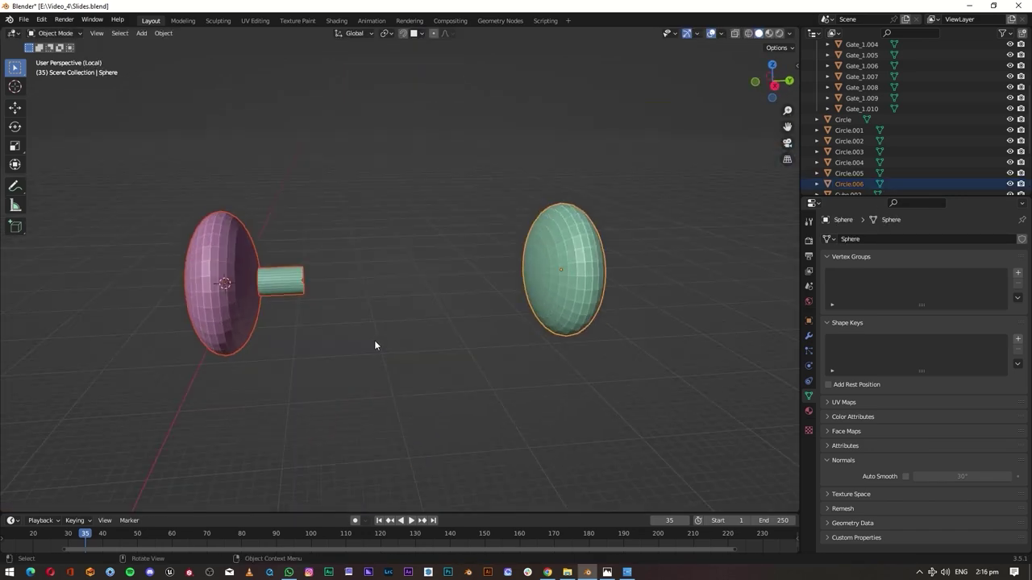
pyautogui.press('Tab')
pyautogui.scroll(5, 316, 307)
pyautogui.scroll(-5, 314, 331)
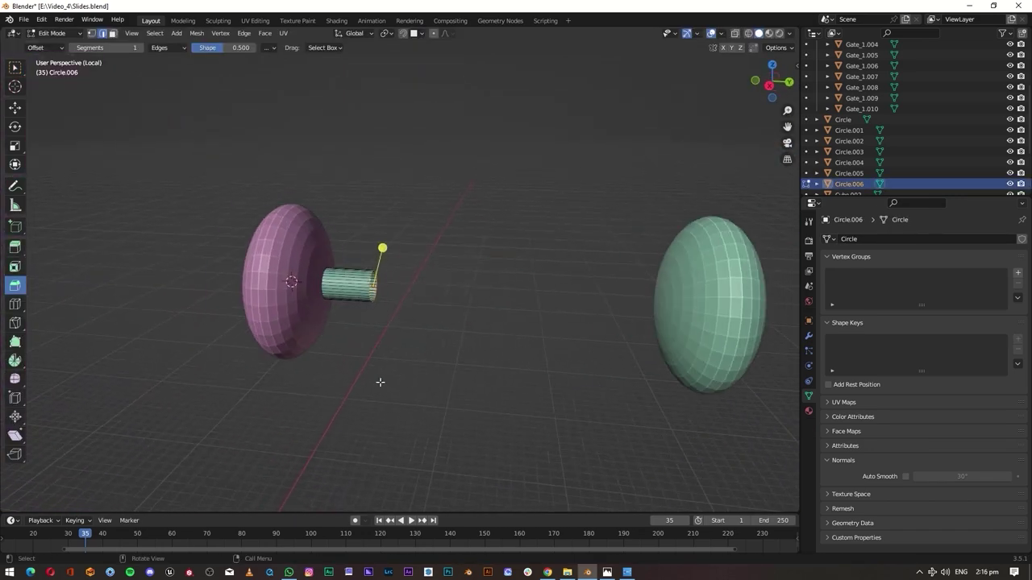
# - Extrude the circle into a short axle cylinder and return to the full airplane view
pyautogui.click(444, 325)
pyautogui.scroll(-4, 444, 325)
pyautogui.scroll(2, 505, 302)
pyautogui.press('Tab')
pyautogui.press('KP_Divide')
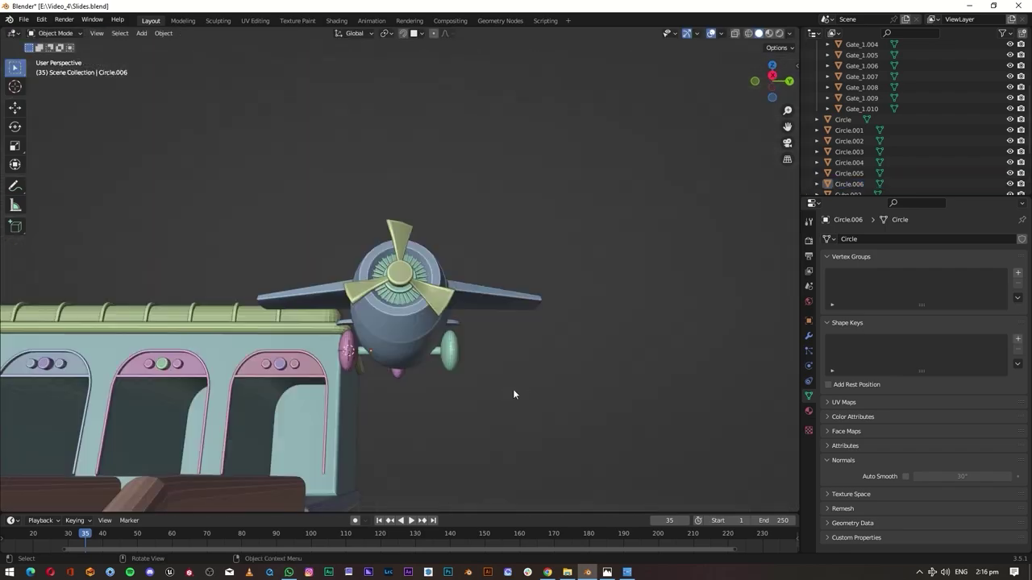
pyautogui.scroll(5, 410, 246)
pyautogui.moveTo(410, 246); pyautogui.dragTo(442, 328, button='middle')
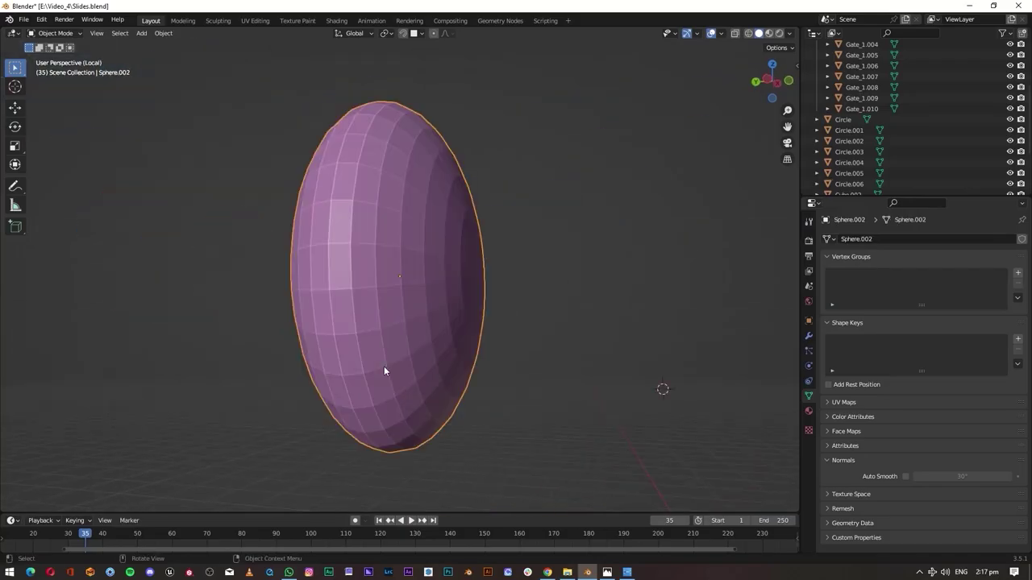
# - Snap the cursor to the wheel's centre and add a circle rotated 90° on X
pyautogui.moveTo(384, 366); pyautogui.dragTo(430, 246, button='middle')
pyautogui.hotkey('shift', 's')
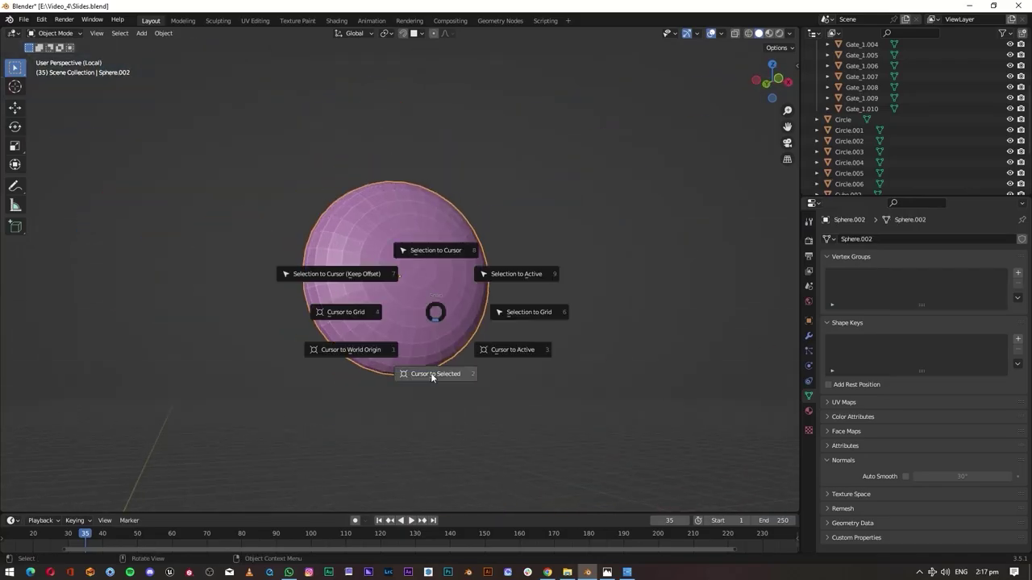
pyautogui.click(422, 371)
pyautogui.hotkey('shift', 'a')
pyautogui.click(486, 316)
pyautogui.press('r')
pyautogui.press('x')
pyautogui.press('9')
pyautogui.press('0')
pyautogui.press('Return')
# - Scale the circle down to 0.164 in front view
pyautogui.press('KP_1')
pyautogui.press('s')
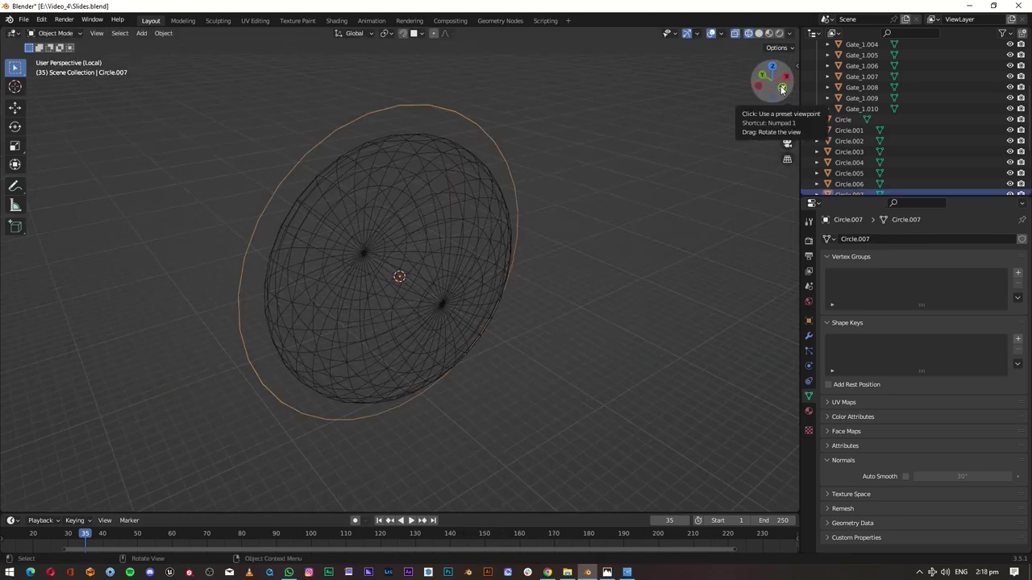
pyautogui.click(781, 89)
pyautogui.press('s')
pyautogui.click(410, 321)
pyautogui.moveTo(410, 321); pyautogui.dragTo(338, 358, button='middle')
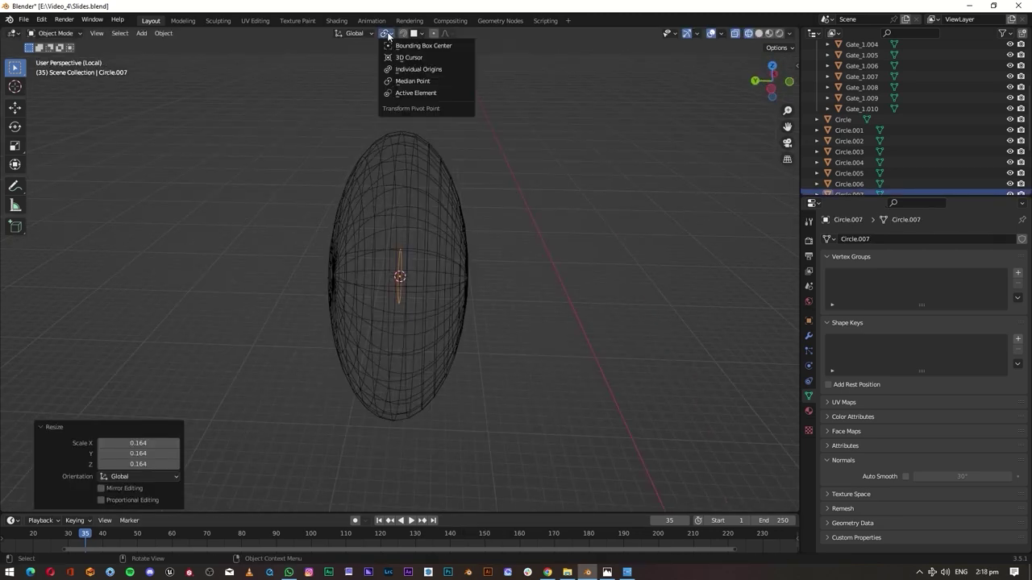
# - Extrude the circle into a tube and stretch it to 1.5 along Y
pyautogui.press('Tab')
pyautogui.click(16, 286)
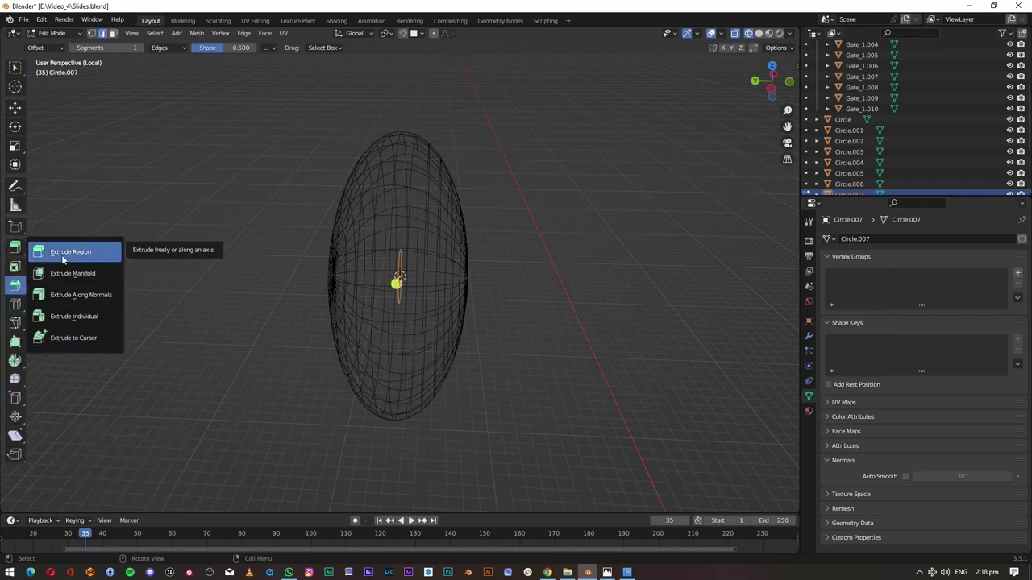
pyautogui.click(447, 306)
pyautogui.press('Tab')
pyautogui.press('ctrl+KP_3')
pyautogui.press('g')
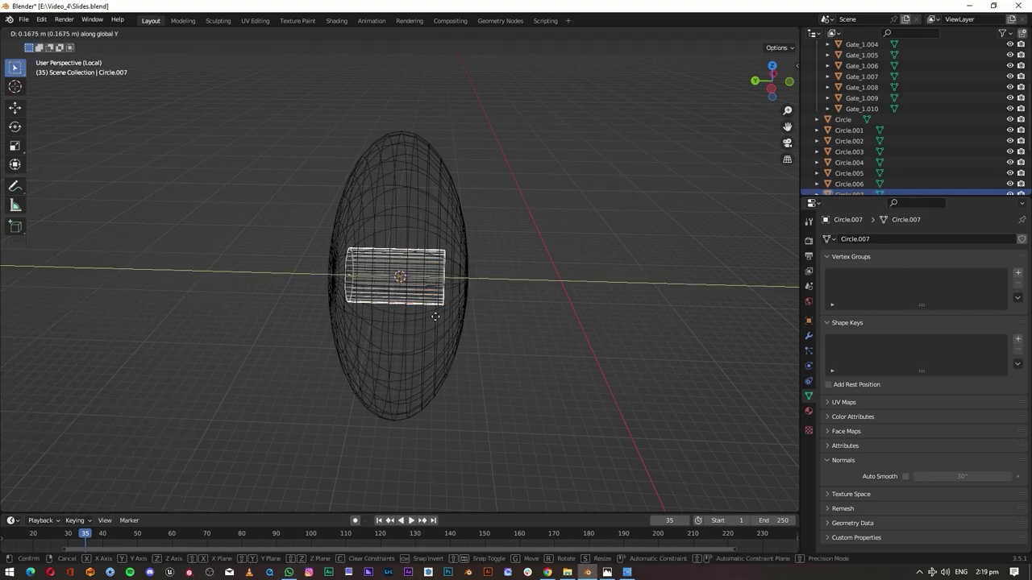
pyautogui.click(404, 303)
pyautogui.click(542, 281)
# - Slide the tube along Y through the wheel
pyautogui.moveTo(541, 281)
pyautogui.mouseDown(button='middle')
pyautogui.moveTo(552, 316)
pyautogui.moveTo(524, 260)
pyautogui.moveTo(452, 305)
pyautogui.mouseUp(button='middle')
pyautogui.press('g')
pyautogui.press('y')
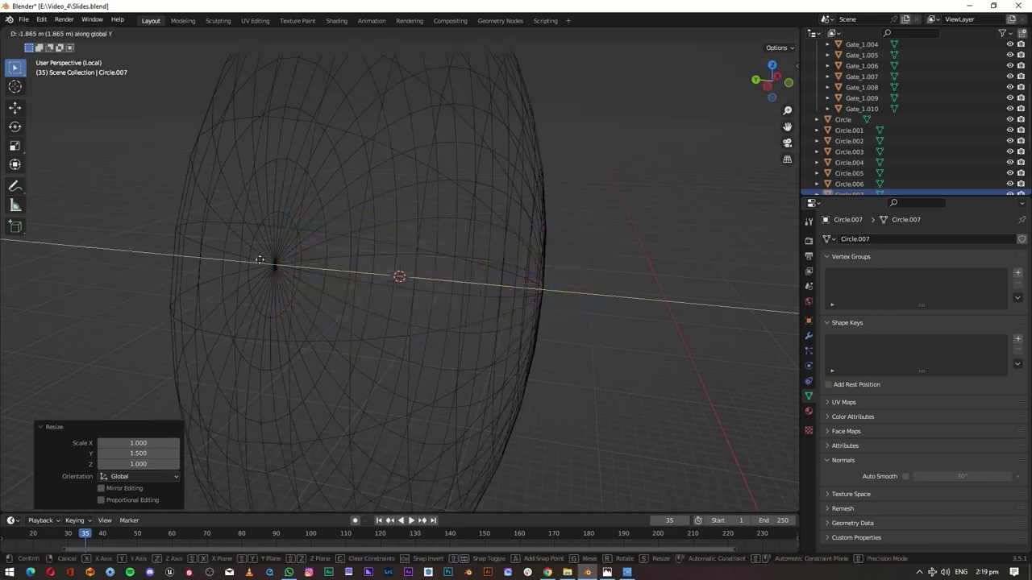
pyautogui.click(212, 244)
pyautogui.moveTo(212, 244); pyautogui.dragTo(318, 289, button='middle')
pyautogui.click(785, 80)
# - Select the tube's end edge loop in Edit Mode
pyautogui.press('Tab')
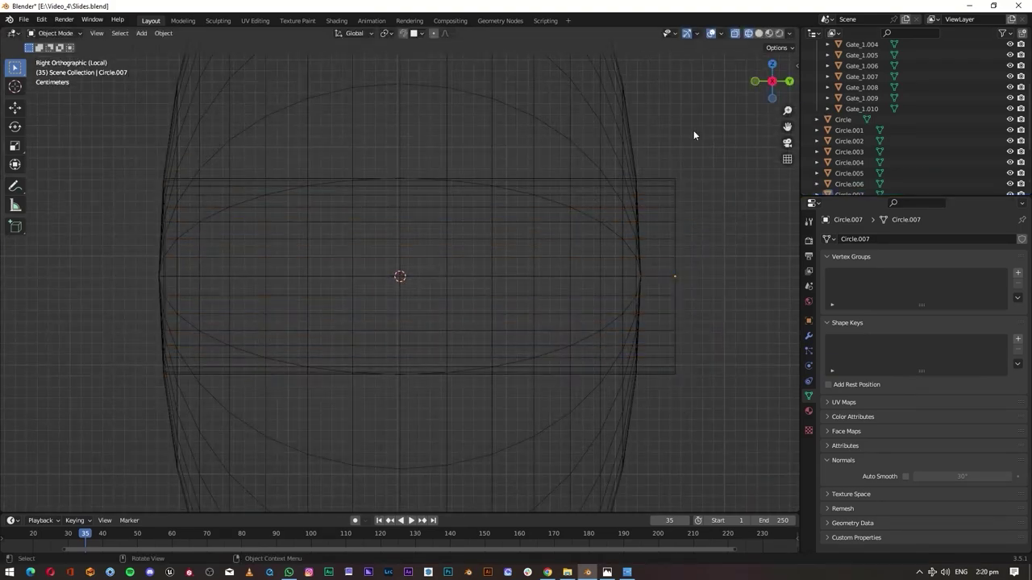
pyautogui.press('KP_5')
pyautogui.keyDown('alt'); pyautogui.click(731, 323); pyautogui.keyUp('alt')
pyautogui.moveTo(731, 322); pyautogui.dragTo(656, 299, button='middle')
pyautogui.scroll(-3, 656, 299)
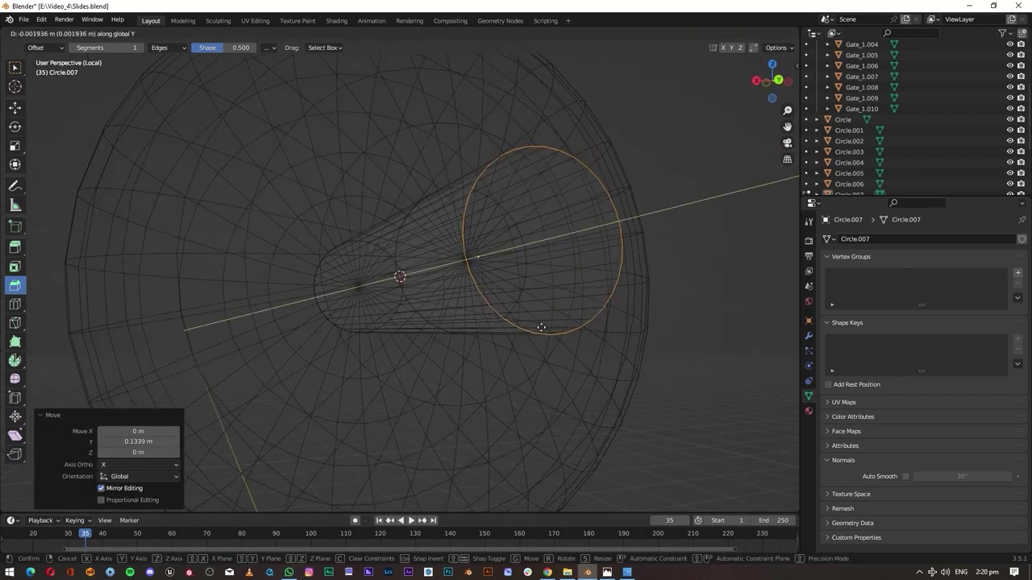
pyautogui.moveTo(541, 327); pyautogui.dragTo(682, 71, button='middle')
# - Set the axle's origin to its geometry and begin scaling it along Y
pyautogui.click(749, 33)
pyautogui.click(427, 289)
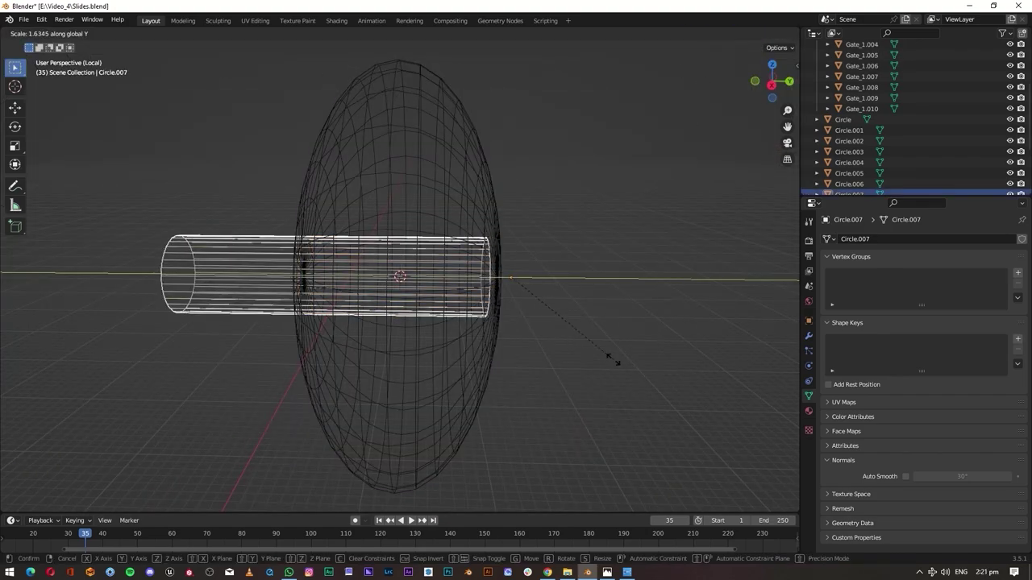
pyautogui.click(164, 33)
pyautogui.click(307, 71)
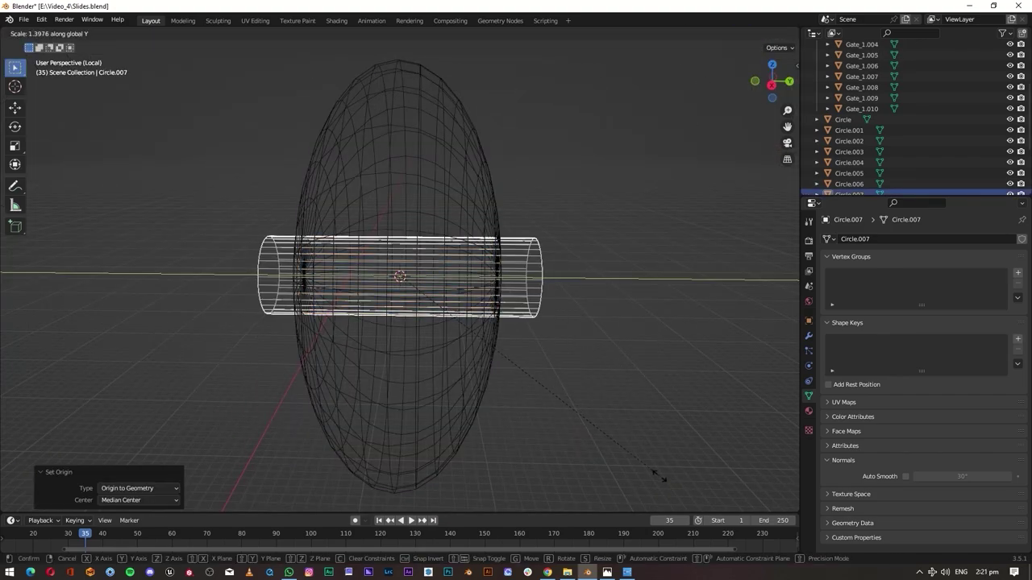
pyautogui.moveTo(355, 241); pyautogui.dragTo(357, 284, button='middle')
pyautogui.hotkey('shift', 'z')
pyautogui.press('KP_1')
pyautogui.press('s')
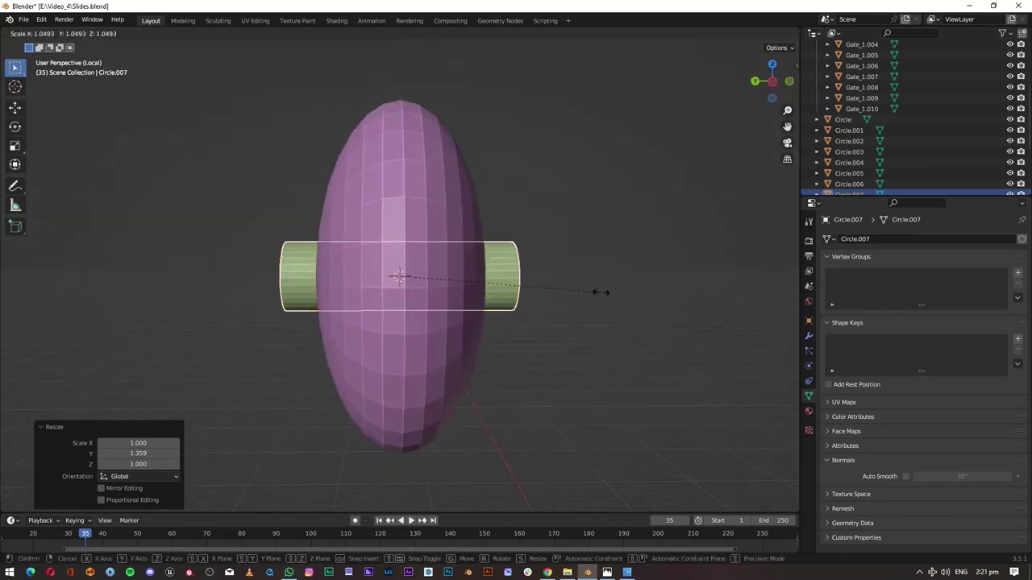
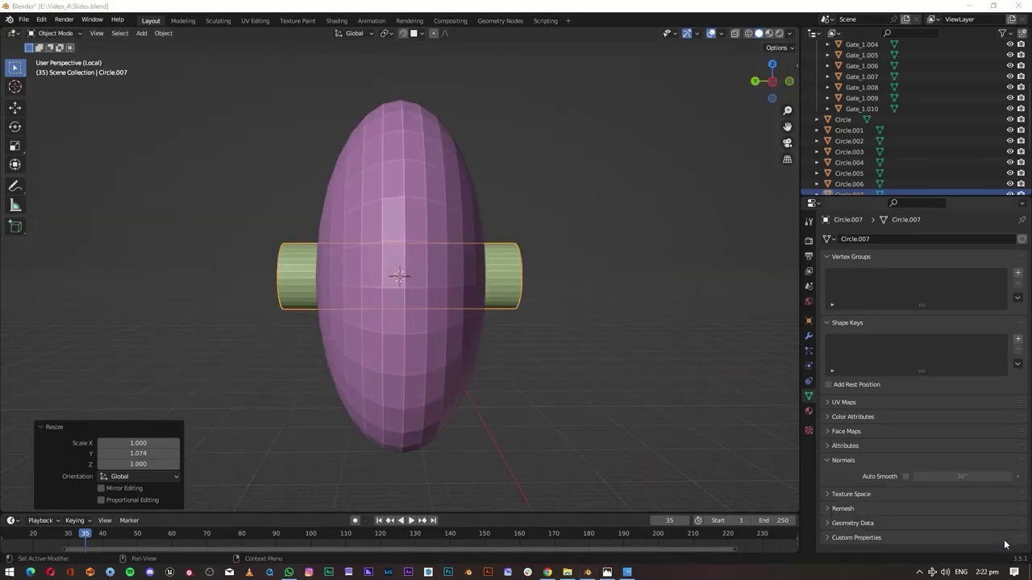
# - Enter Edit Mode on the wheel axle and inspect the wheel disc from several angles
pyautogui.moveTo(516, 322); pyautogui.dragTo(580, 341, button='middle')
pyautogui.scroll(4, 580, 341)
pyautogui.press('Tab')
pyautogui.scroll(2, 621, 278)
pyautogui.scroll(-5, 621, 278)
pyautogui.moveTo(621, 278); pyautogui.dragTo(528, 323, button='middle')
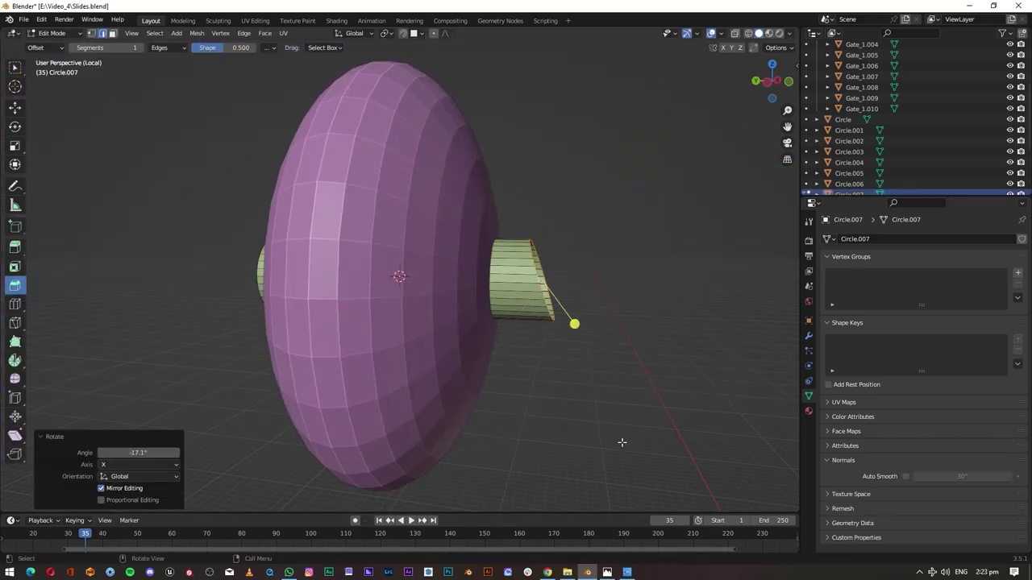
pyautogui.moveTo(434, 448); pyautogui.dragTo(398, 276, button='middle')
pyautogui.scroll(-3, 398, 276)
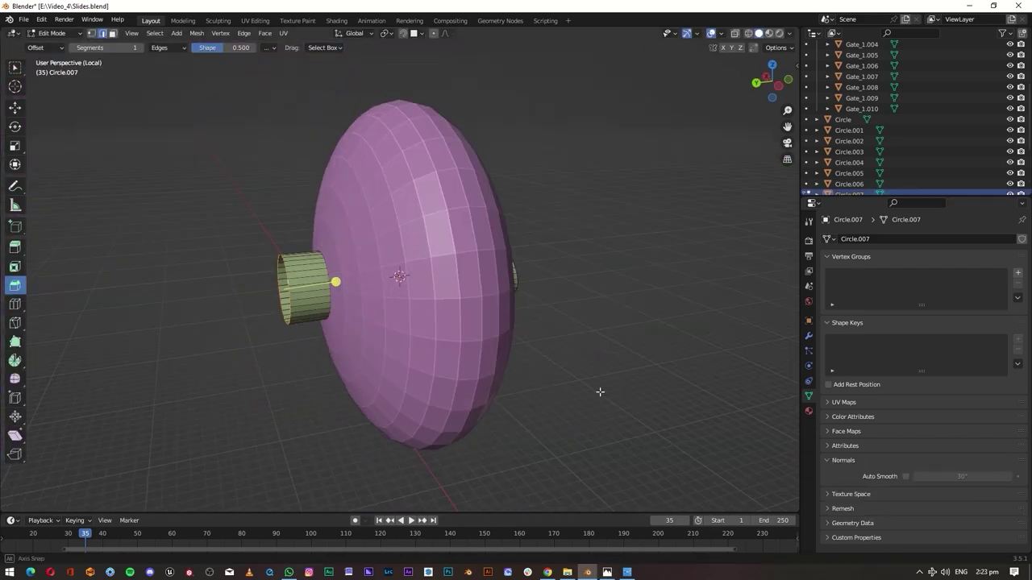
pyautogui.moveTo(598, 392)
pyautogui.mouseDown(button='middle')
pyautogui.moveTo(442, 310)
pyautogui.moveTo(515, 292)
pyautogui.mouseUp(button='middle')
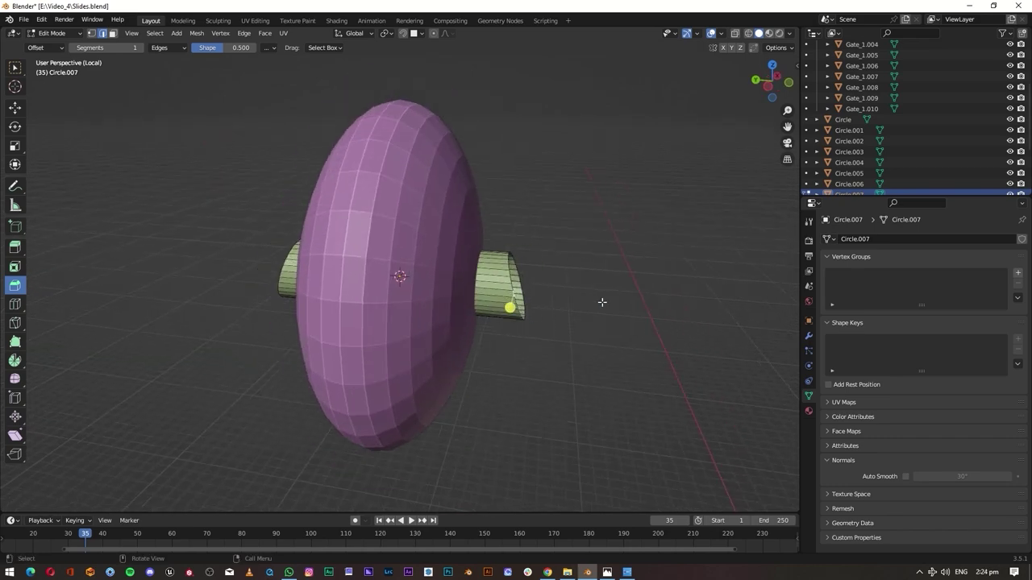
# - Extrude the axle's end edges into a bent strut reaching toward the fuselage
pyautogui.press('Tab')
pyautogui.moveTo(382, 394)
pyautogui.mouseDown(button='middle')
pyautogui.moveTo(449, 399)
pyautogui.moveTo(435, 408)
pyautogui.moveTo(483, 435)
pyautogui.moveTo(495, 429)
pyautogui.moveTo(465, 420)
pyautogui.mouseUp(button='middle')
pyautogui.press('Tab')
pyautogui.scroll(3, 422, 421)
pyautogui.click(452, 234)
pyautogui.scroll(-3, 452, 235)
pyautogui.moveTo(453, 235)
pyautogui.mouseDown(button='middle')
pyautogui.moveTo(504, 346)
pyautogui.moveTo(760, 80)
pyautogui.mouseUp(button='middle')
# - Check the strut in X-ray view from the front and side
pyautogui.hotkey('alt', 'z')
pyautogui.scroll(-5, 191, 295)
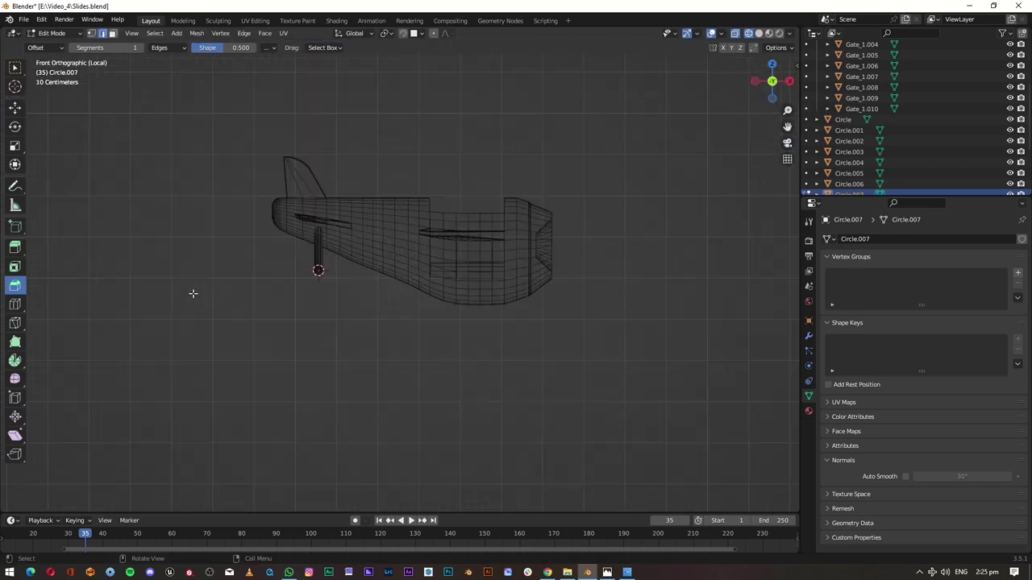
pyautogui.hotkey('alt', 'z')
pyautogui.moveTo(191, 295); pyautogui.dragTo(526, 358, button='middle')
# - Run an F3 command search, then view the whole toy plane from the front three-quarter
pyautogui.press('F3')
pyautogui.write('list ee af')
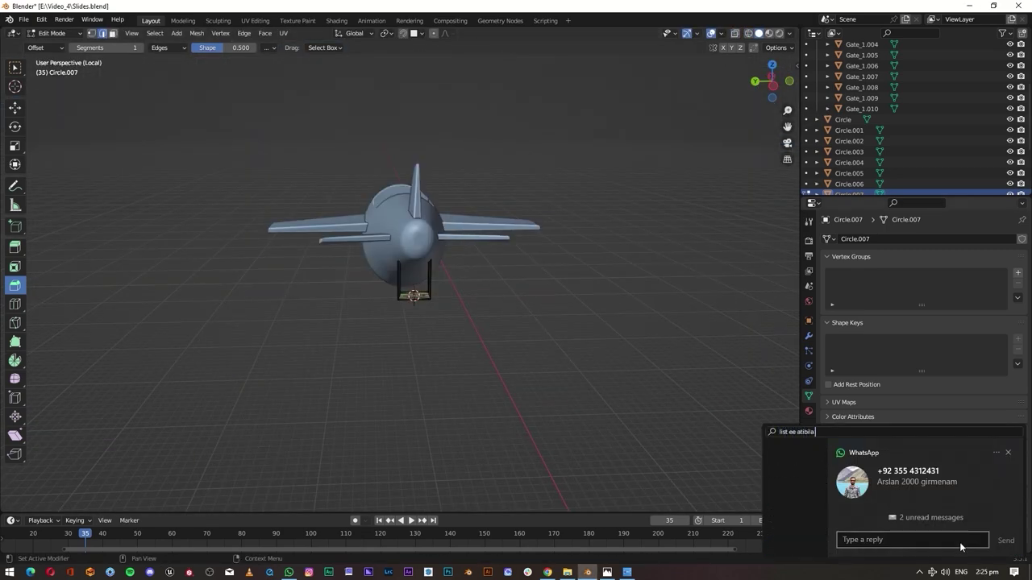
pyautogui.write(' list ee atibila')
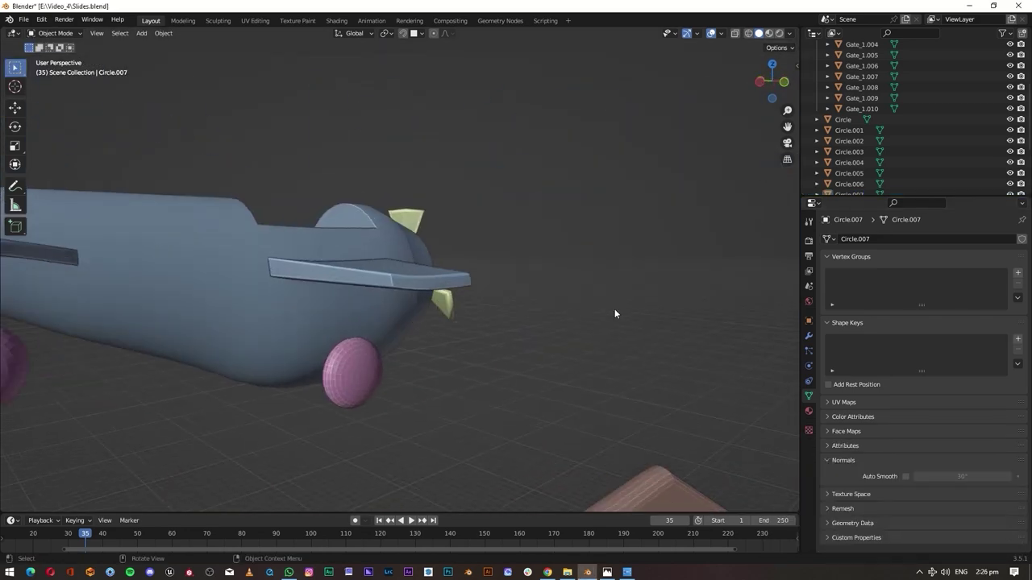
pyautogui.moveTo(614, 308)
pyautogui.mouseDown(button='middle')
pyautogui.moveTo(394, 318)
pyautogui.moveTo(365, 307)
pyautogui.mouseUp(button='middle')
pyautogui.scroll(-3, 394, 318)
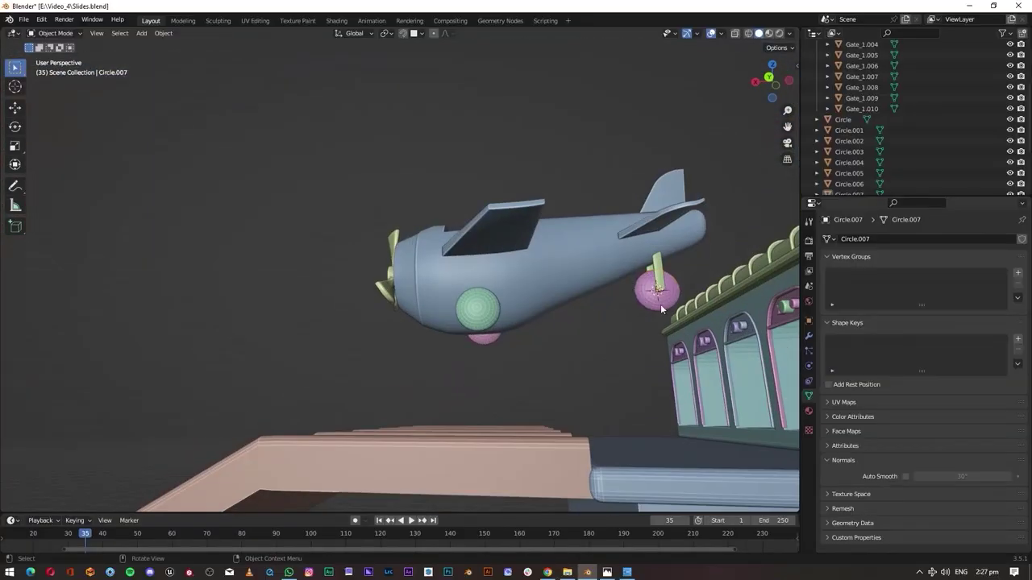
pyautogui.moveTo(660, 304)
pyautogui.mouseDown(button='middle')
pyautogui.moveTo(449, 315)
pyautogui.moveTo(564, 390)
pyautogui.moveTo(552, 284)
pyautogui.moveTo(624, 363)
pyautogui.mouseUp(button='middle')
# - Select the fuselage and set its origin to its geometry
pyautogui.hotkey('shift', 'z')
pyautogui.moveTo(565, 162); pyautogui.dragTo(288, 428)
pyautogui.moveTo(287, 429); pyautogui.dragTo(611, 364, button='middle')
pyautogui.hotkey('shift', 'z')
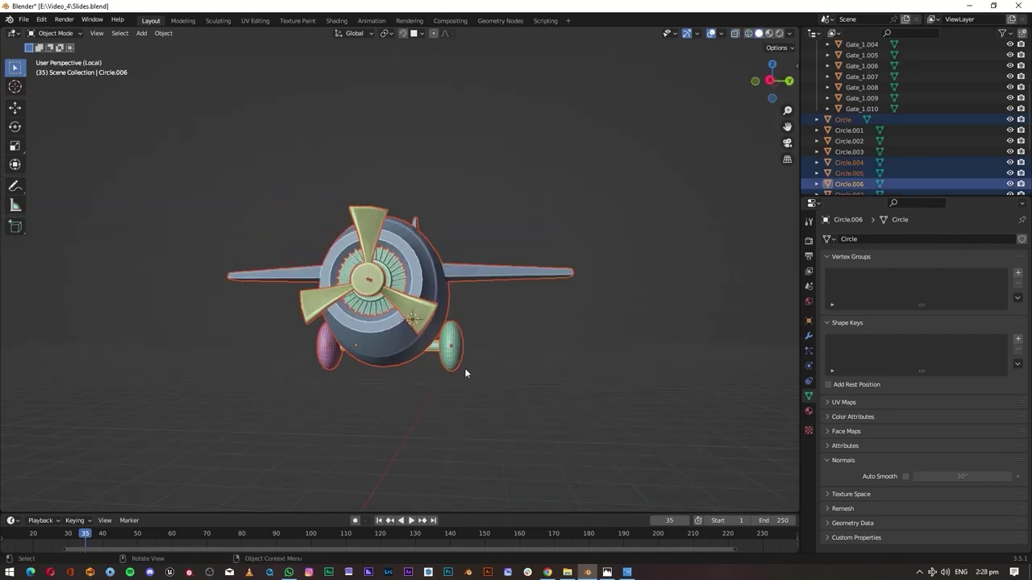
pyautogui.moveTo(464, 372); pyautogui.dragTo(463, 246, button='middle')
pyautogui.scroll(2, 463, 246)
pyautogui.click(403, 247)
pyautogui.hotkey('shift', 's')
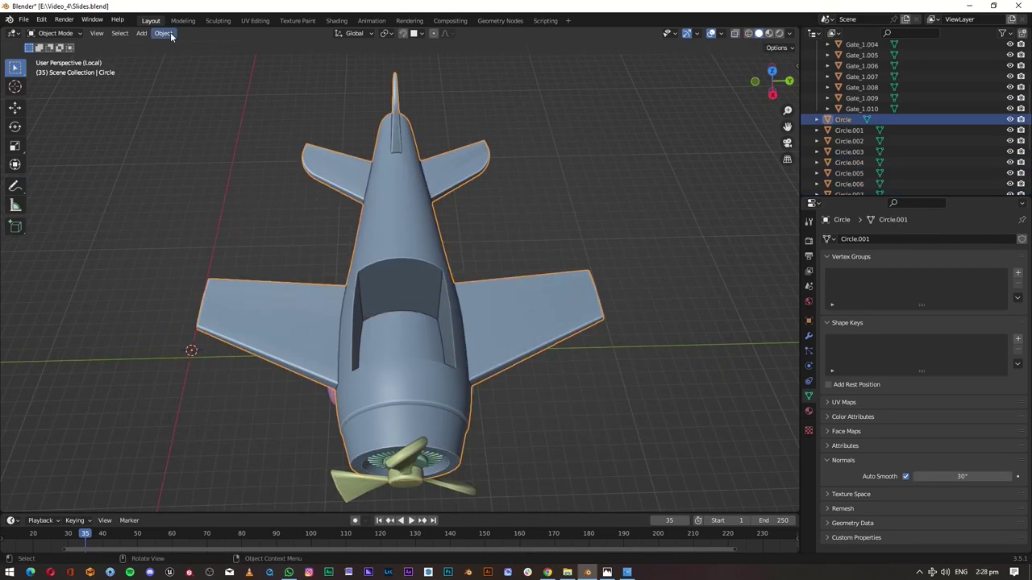
pyautogui.click(164, 33)
pyautogui.click(322, 95)
# - Add a cylinder, rotate it 90° on X and scale it down
pyautogui.hotkey('shift', 'a')
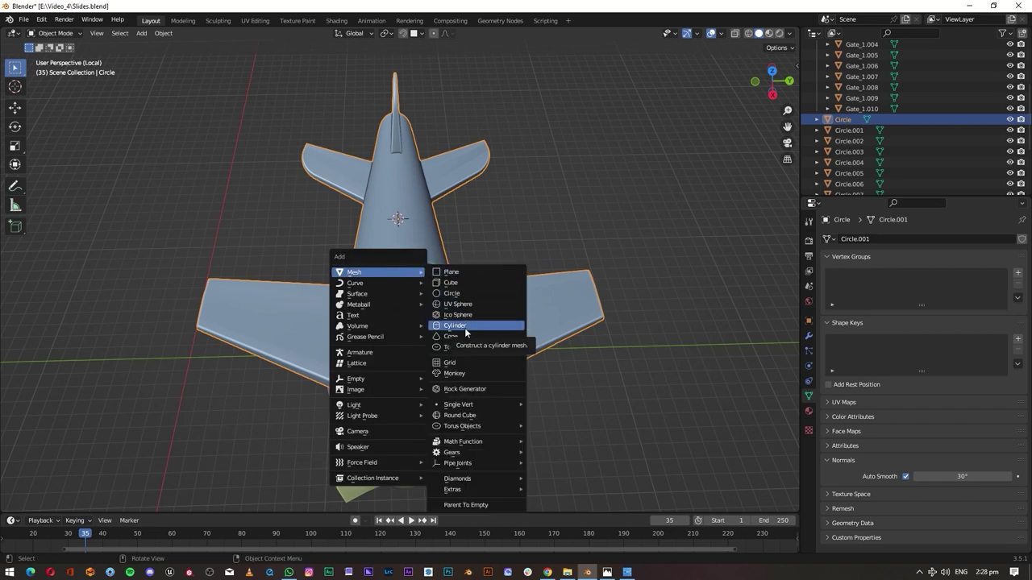
pyautogui.click(464, 328)
pyautogui.press('r')
pyautogui.press('x')
pyautogui.press('Return')
pyautogui.press('s')
pyautogui.click(445, 247)
# - Move the cylinder along Y above the cockpit and shrink it slightly
pyautogui.scroll(3, 428, 216)
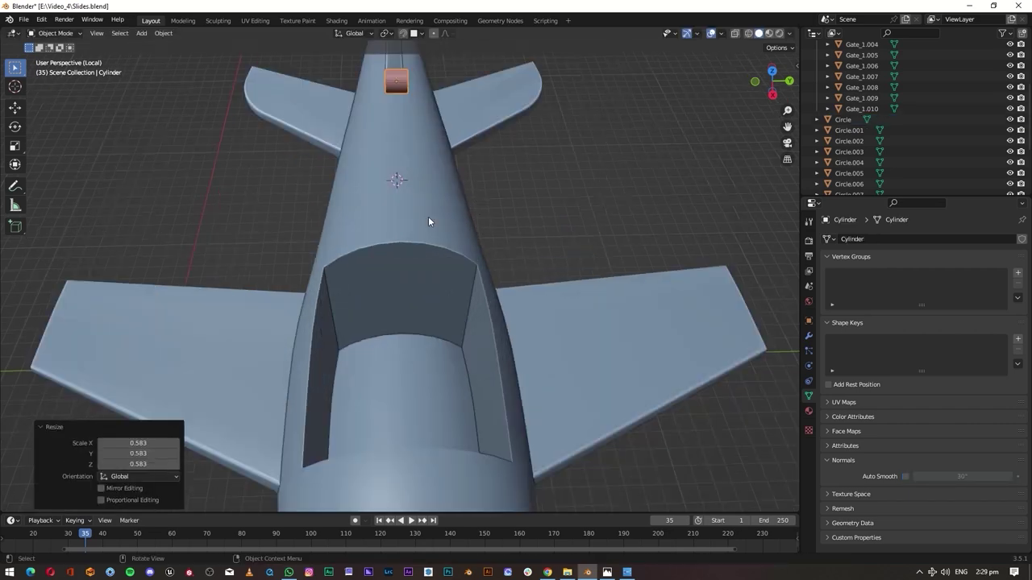
pyautogui.moveTo(428, 216); pyautogui.dragTo(338, 288, button='middle')
pyautogui.press('ctrl+KP_1')
pyautogui.press('g')
pyautogui.press('y')
pyautogui.press('s')
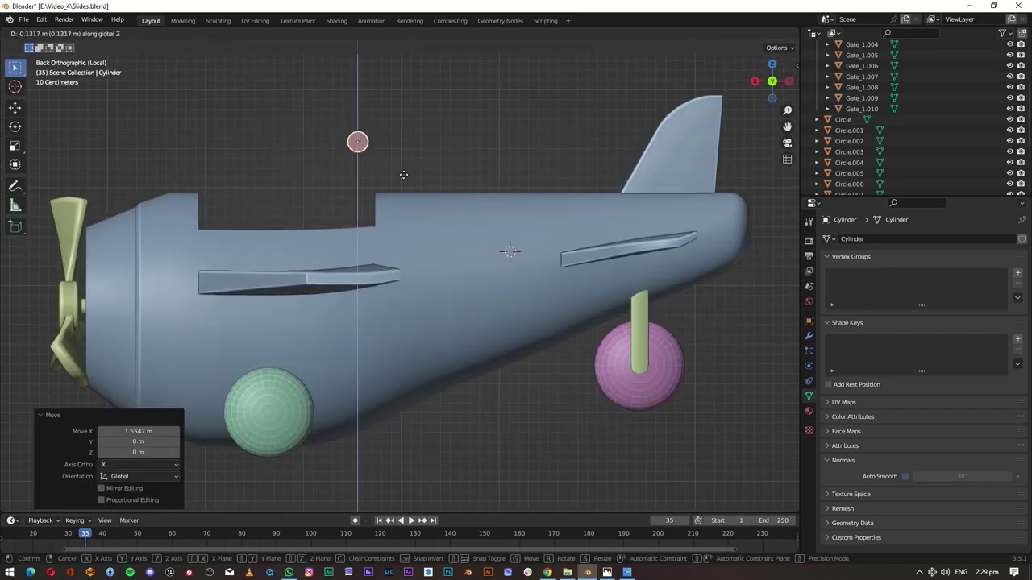
pyautogui.press('Return')
pyautogui.moveTo(411, 278); pyautogui.dragTo(573, 419, button='middle')
pyautogui.click(693, 461)
# - Stretch the cylinder along Y into a thin rod spanning the cockpit width
pyautogui.press('KP_7')
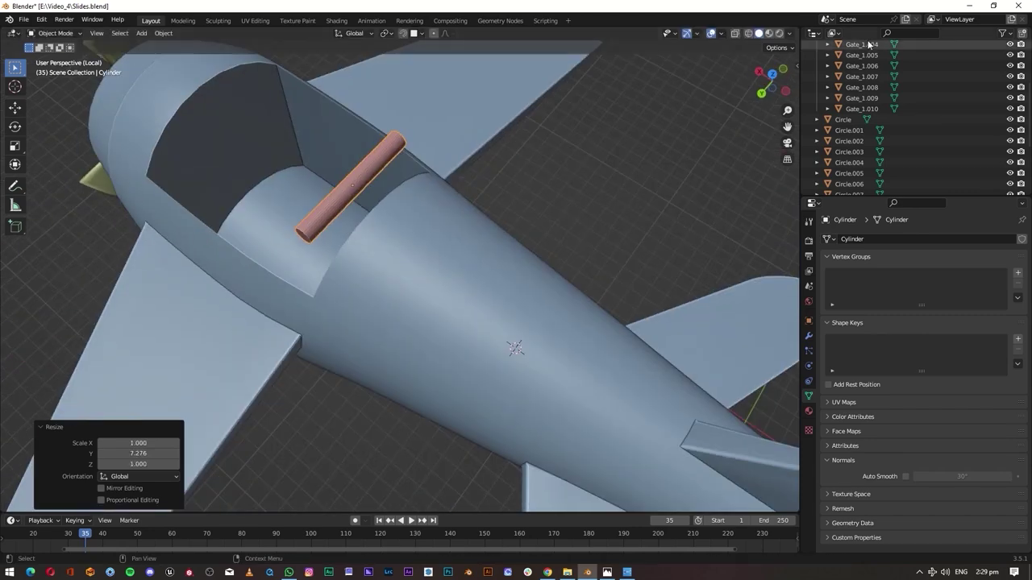
pyautogui.press('s')
pyautogui.press('y')
pyautogui.moveTo(462, 330); pyautogui.dragTo(484, 307, button='middle')
pyautogui.press('KP_7')
pyautogui.scroll(2, 557, 278)
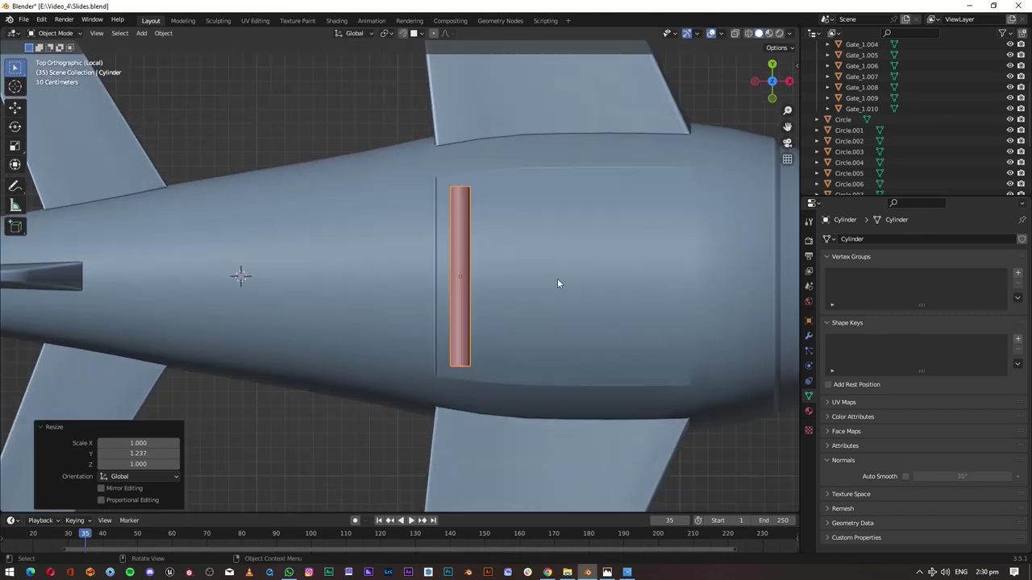
pyautogui.press('s')
pyautogui.press('y')
pyautogui.click(357, 299)
pyautogui.moveTo(357, 299)
pyautogui.mouseDown(button='middle')
pyautogui.moveTo(467, 295)
pyautogui.moveTo(454, 171)
pyautogui.mouseUp(button='middle')
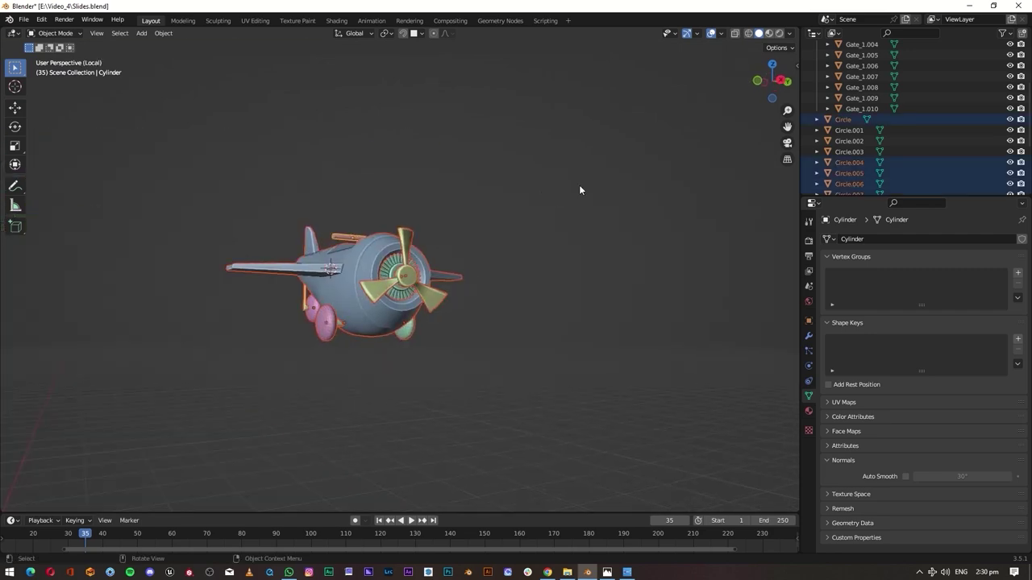
pyautogui.moveTo(428, 193)
pyautogui.mouseDown(button='middle')
pyautogui.moveTo(525, 311)
pyautogui.moveTo(543, 317)
pyautogui.moveTo(484, 242)
pyautogui.moveTo(575, 274)
pyautogui.mouseUp(button='middle')
# - Set the transform orientation to Normal
pyautogui.click(385, 33)
pyautogui.click(337, 77)
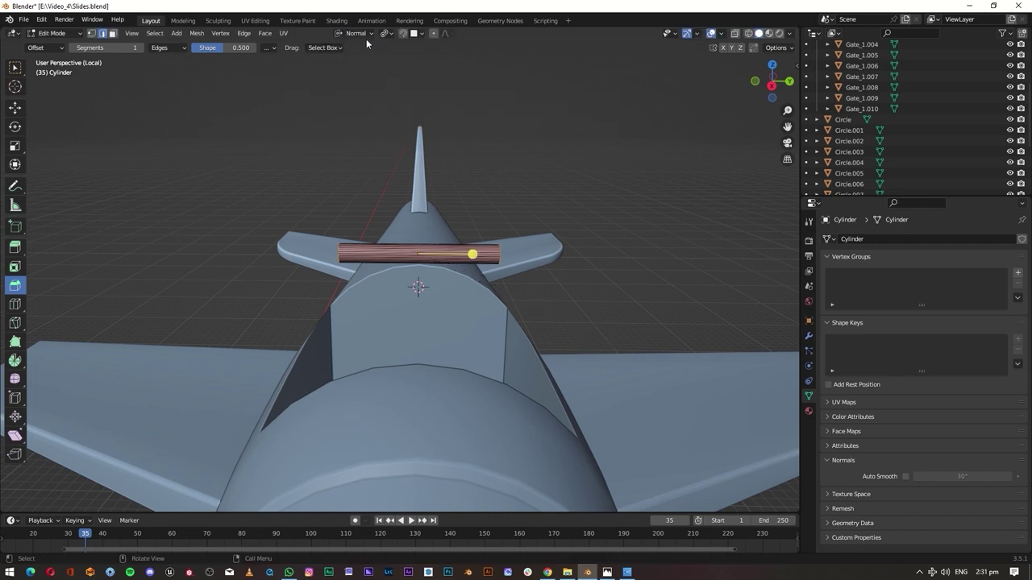
pyautogui.click(334, 110)
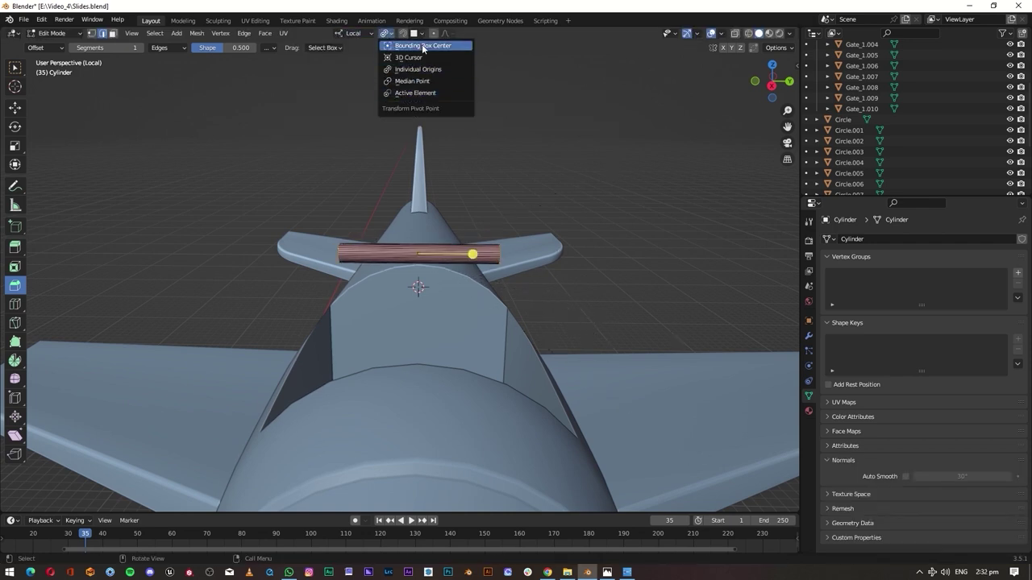
pyautogui.moveTo(323, 89)
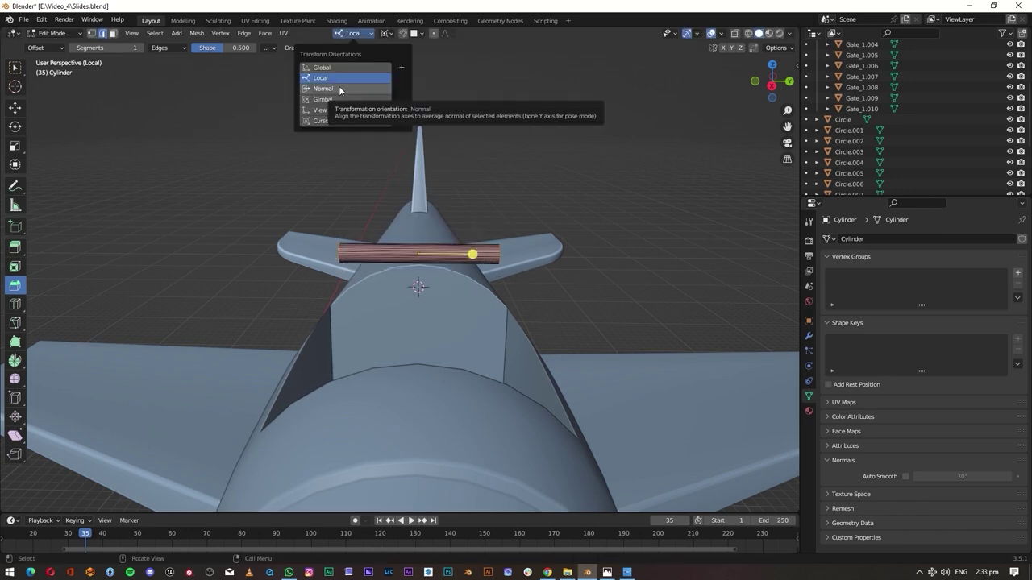
pyautogui.click(339, 89)
pyautogui.click(385, 33)
# - Rotate the rod ends and inspect them from several angles
pyautogui.click(567, 303)
pyautogui.moveTo(566, 303)
pyautogui.mouseDown(button='middle')
pyautogui.moveTo(572, 293)
pyautogui.moveTo(511, 299)
pyautogui.moveTo(548, 320)
pyautogui.moveTo(491, 283)
pyautogui.moveTo(384, 34)
pyautogui.mouseUp(button='middle')
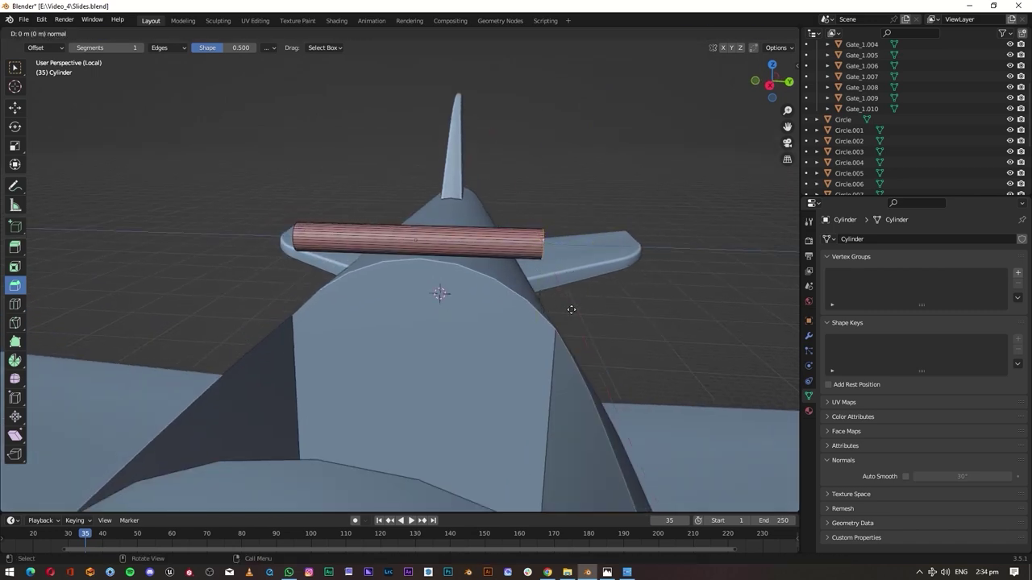
pyautogui.moveTo(234, 234); pyautogui.dragTo(542, 264, button='middle')
pyautogui.click(226, 266)
pyautogui.moveTo(226, 266); pyautogui.dragTo(319, 301, button='middle')
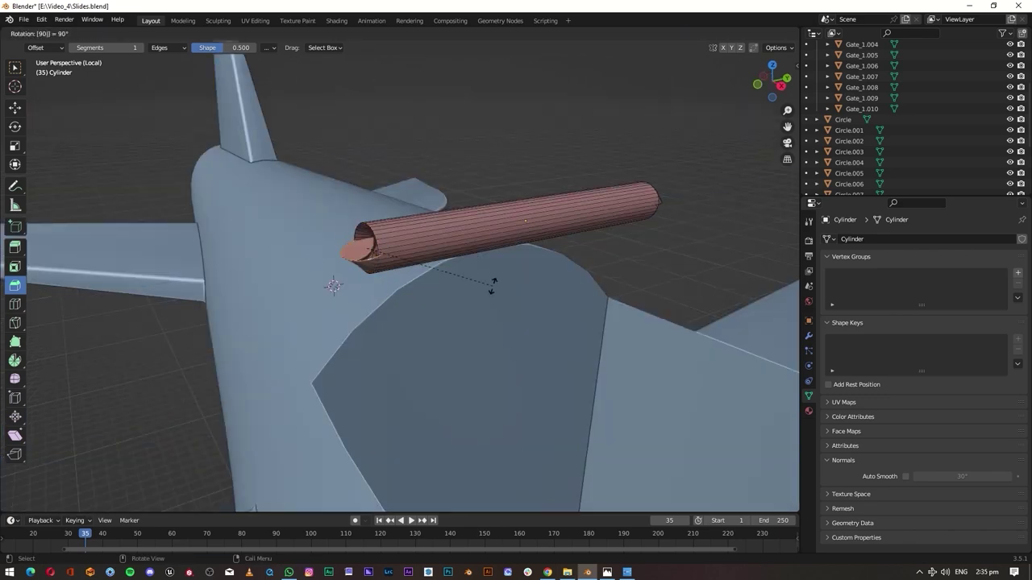
pyautogui.moveTo(426, 315)
pyautogui.mouseDown(button='middle')
pyautogui.moveTo(502, 237)
pyautogui.moveTo(311, 294)
pyautogui.mouseUp(button='middle')
pyautogui.moveTo(364, 386); pyautogui.dragTo(558, 209, button='middle')
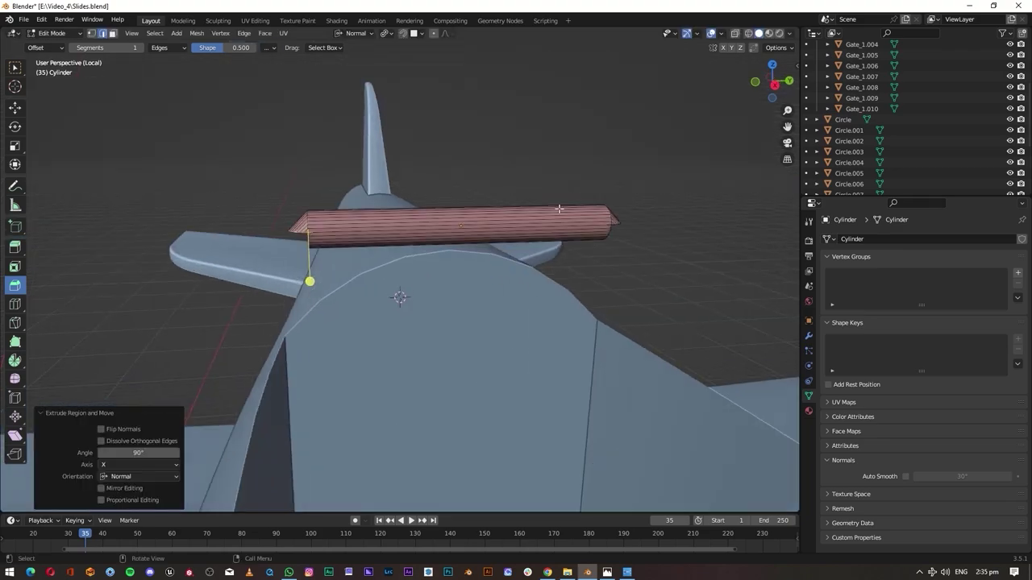
pyautogui.moveTo(678, 229)
pyautogui.mouseDown(button='middle')
pyautogui.moveTo(546, 346)
pyautogui.moveTo(421, 299)
pyautogui.mouseUp(button='middle')
# - Extrude the rod ends down into legs and lower them along Z
pyautogui.moveTo(421, 299); pyautogui.dragTo(422, 362)
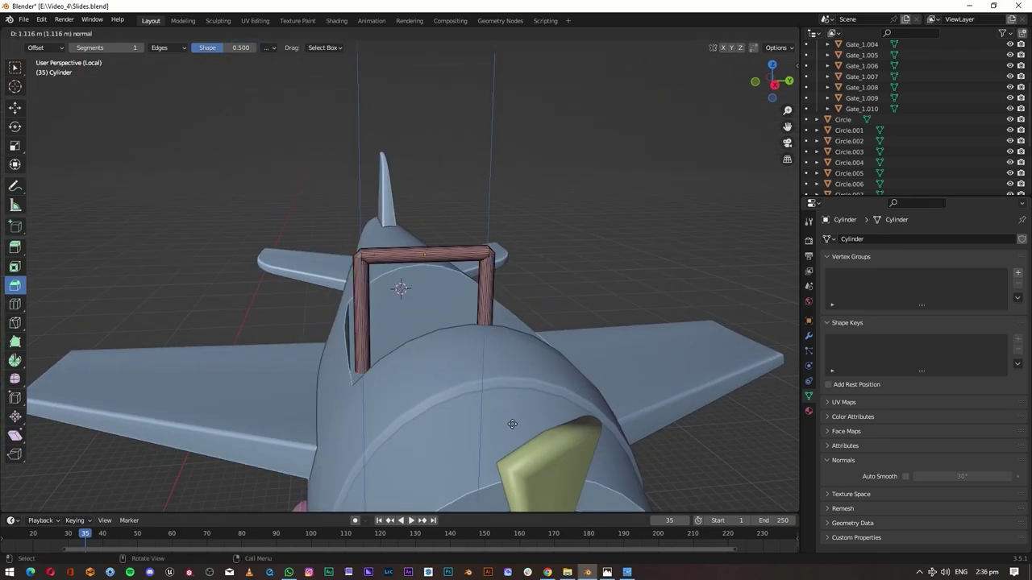
pyautogui.moveTo(421, 363)
pyautogui.mouseDown(button='middle')
pyautogui.moveTo(572, 370)
pyautogui.moveTo(483, 326)
pyautogui.moveTo(371, 244)
pyautogui.moveTo(481, 371)
pyautogui.moveTo(379, 372)
pyautogui.mouseUp(button='middle')
pyautogui.press('g')
pyautogui.press('z')
pyautogui.click(507, 339)
pyautogui.scroll(4, 482, 326)
# - Shade the frame smooth, tilt it back -16.7° and adjust its height along Z
pyautogui.press('Tab')
pyautogui.rightClick(370, 243)
pyautogui.click(371, 244)
pyautogui.press('r')
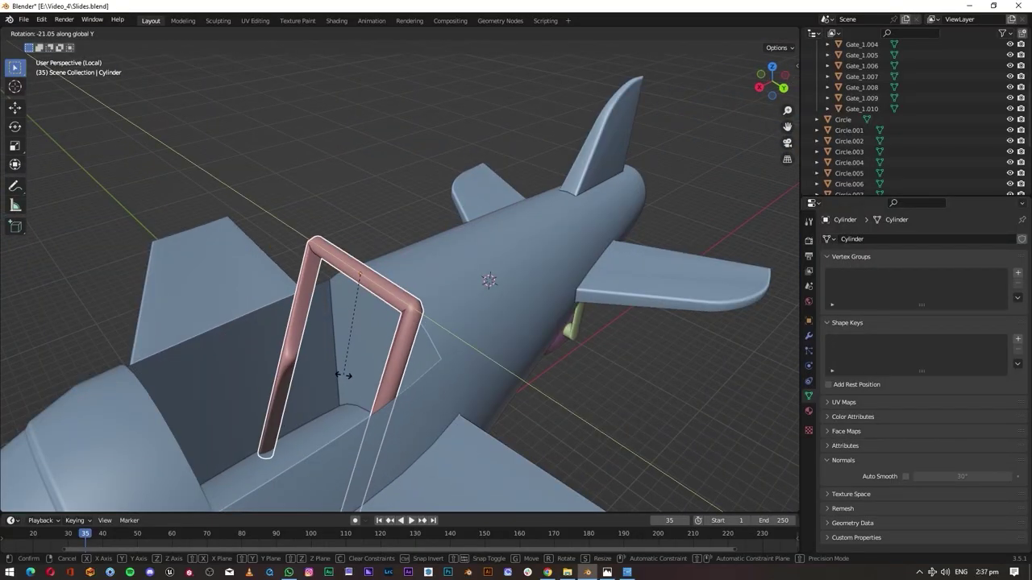
pyautogui.click(342, 374)
pyautogui.press('ctrl+KP_1')
pyautogui.scroll(3, 256, 347)
pyautogui.press('g')
pyautogui.press('z')
pyautogui.click(370, 258)
# - Select the fuselage and enter Edit Mode to view the cockpit from behind
pyautogui.moveTo(371, 258)
pyautogui.mouseDown(button='middle')
pyautogui.moveTo(371, 294)
pyautogui.moveTo(489, 224)
pyautogui.moveTo(389, 258)
pyautogui.moveTo(403, 288)
pyautogui.moveTo(407, 365)
pyautogui.mouseUp(button='middle')
pyautogui.scroll(-5, 389, 257)
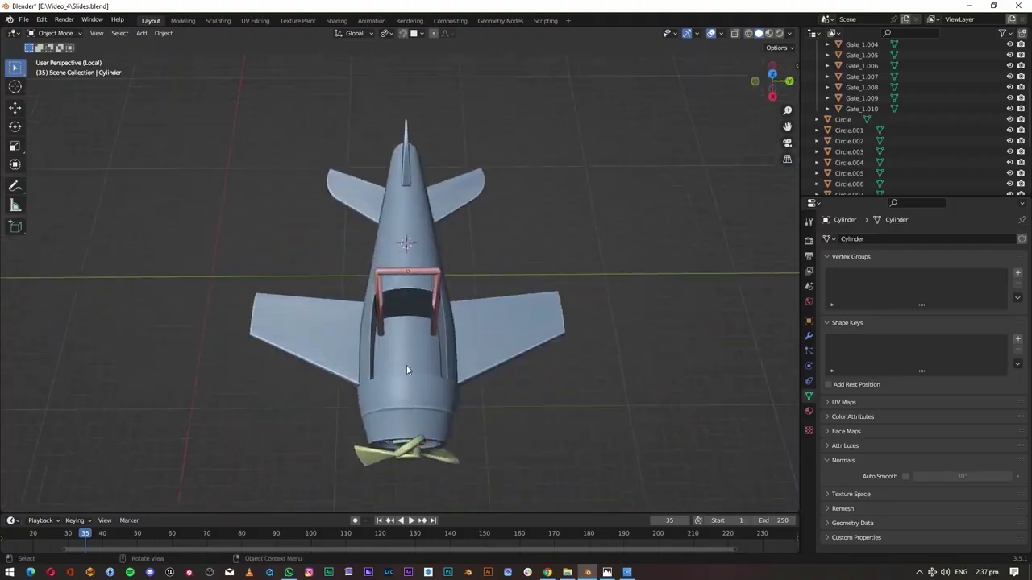
pyautogui.click(406, 365)
pyautogui.press('Tab')
pyautogui.moveTo(445, 427); pyautogui.dragTo(242, 362, button='middle')
pyautogui.scroll(4, 242, 363)
pyautogui.scroll(-4, 51, 317)
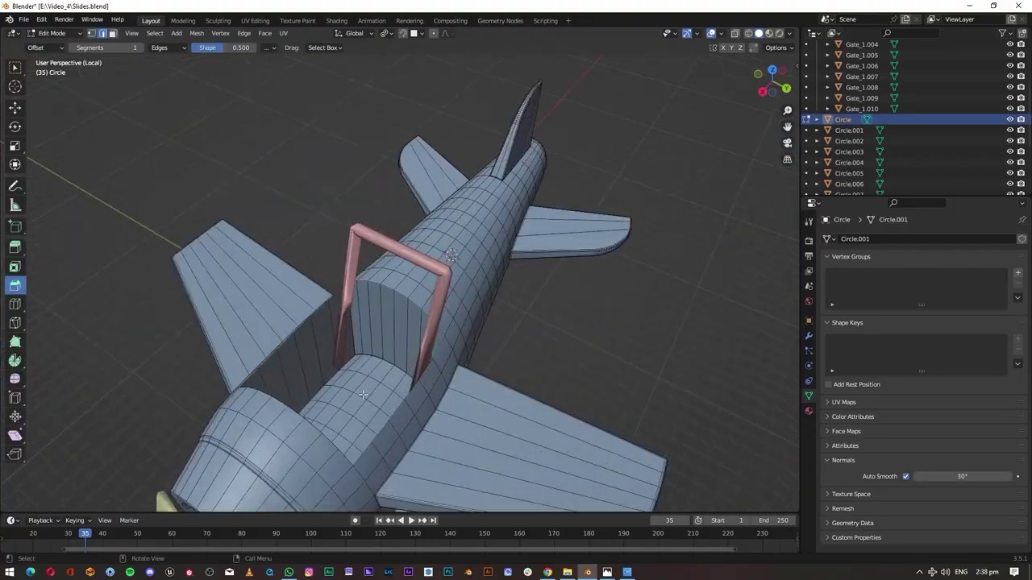
pyautogui.moveTo(51, 317); pyautogui.dragTo(601, 236, button='middle')
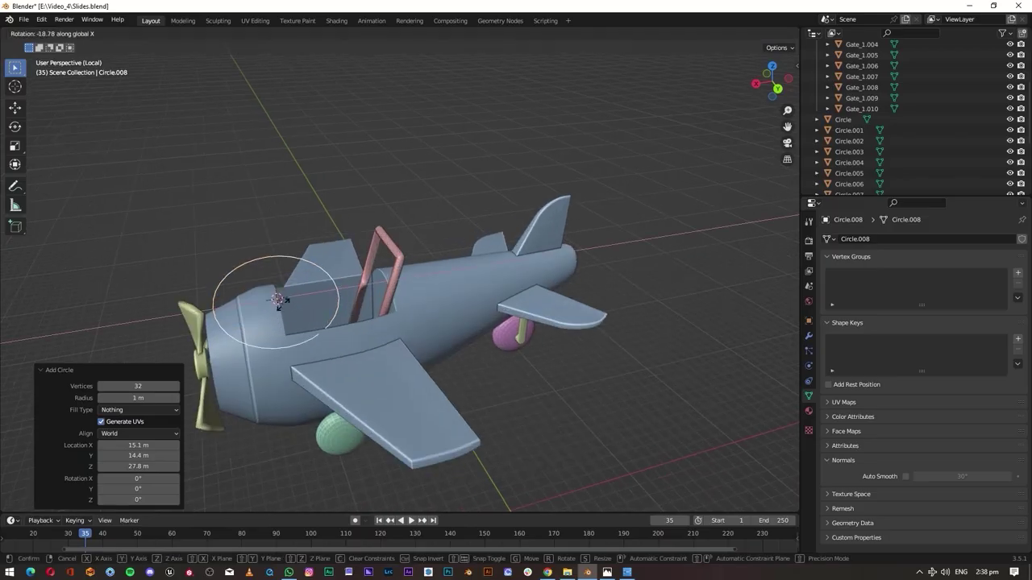
# - Rotate the new circle 90° on Y and scale it down near the nose
pyautogui.press('r')
pyautogui.press('y')
pyautogui.press('9')
pyautogui.press('0')
pyautogui.press('Return')
pyautogui.press('s')
pyautogui.moveTo(255, 345)
pyautogui.mouseDown(button='middle')
pyautogui.moveTo(562, 422)
pyautogui.moveTo(522, 389)
pyautogui.moveTo(617, 443)
pyautogui.mouseUp(button='middle')
pyautogui.click(562, 422)
# - Slide the circle along the X axis and confirm its scale
pyautogui.scroll(2, 295, 386)
pyautogui.press('g')
pyautogui.press('x')
pyautogui.click(248, 328)
pyautogui.moveTo(249, 328); pyautogui.dragTo(280, 307, button='middle')
pyautogui.scroll(2, 279, 307)
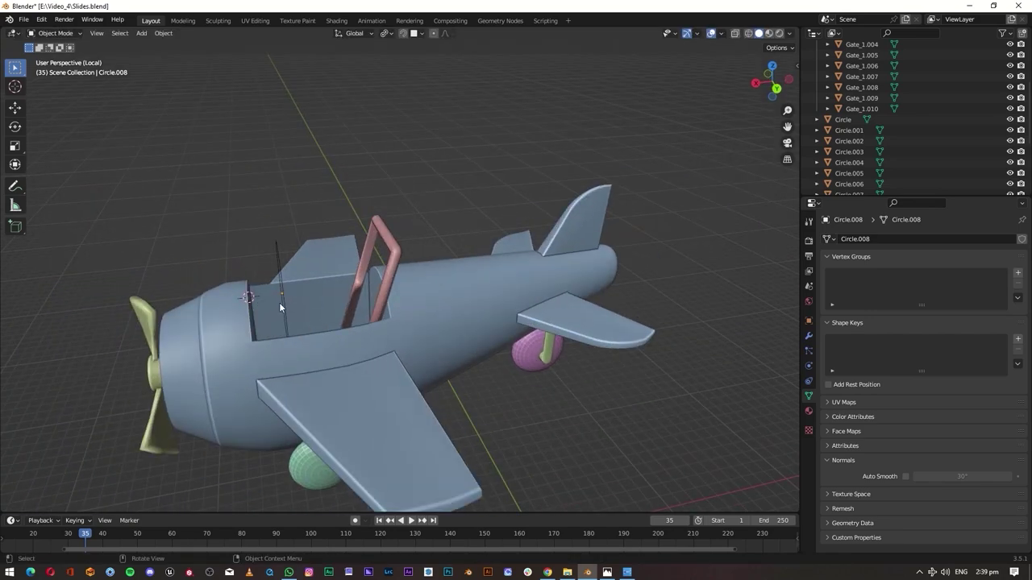
pyautogui.click(235, 347)
pyautogui.moveTo(236, 347)
pyautogui.mouseDown(button='middle')
pyautogui.moveTo(320, 286)
pyautogui.moveTo(211, 341)
pyautogui.mouseUp(button='middle')
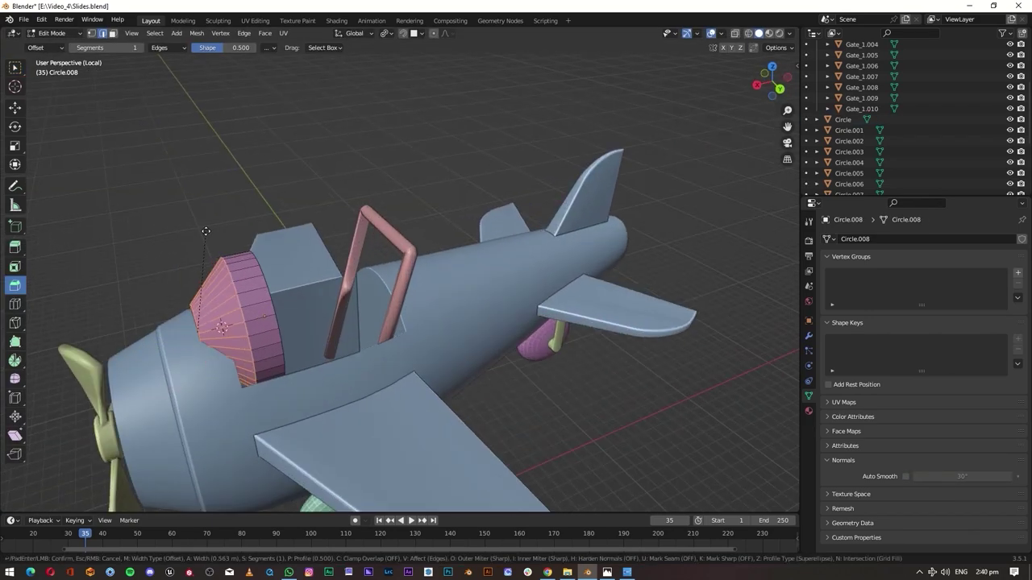
# - Raise the pink dome above the fuselage, confirm its bevel, and return to object mode
pyautogui.press('g')
pyautogui.press('z')
pyautogui.click(244, 269)
pyautogui.moveTo(244, 270); pyautogui.dragTo(195, 171, button='middle')
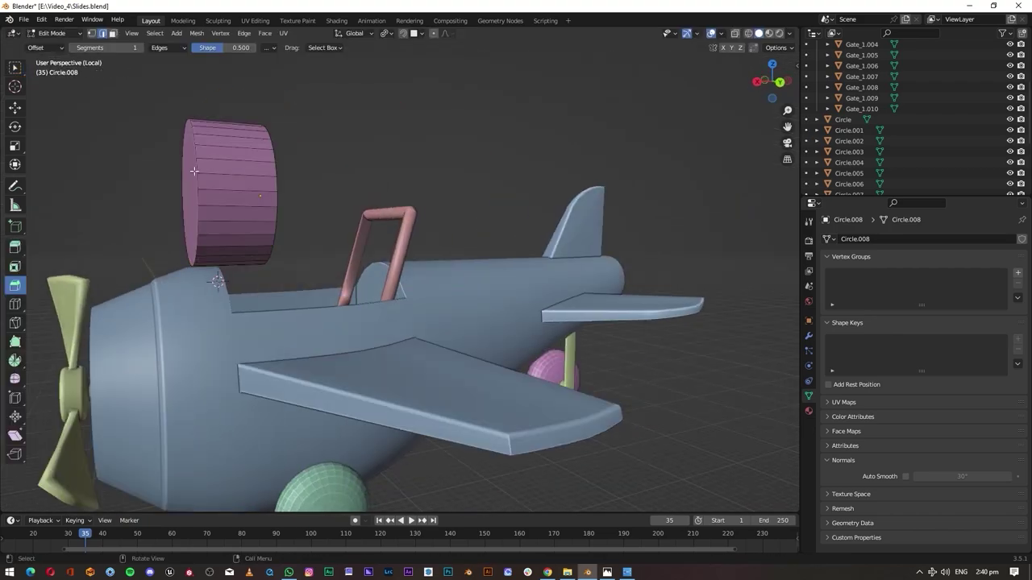
pyautogui.click(294, 119)
pyautogui.press('Tab')
# - From a straight side view, lift the dome vertically to its final height
pyautogui.moveTo(368, 147); pyautogui.dragTo(337, 326, button='middle')
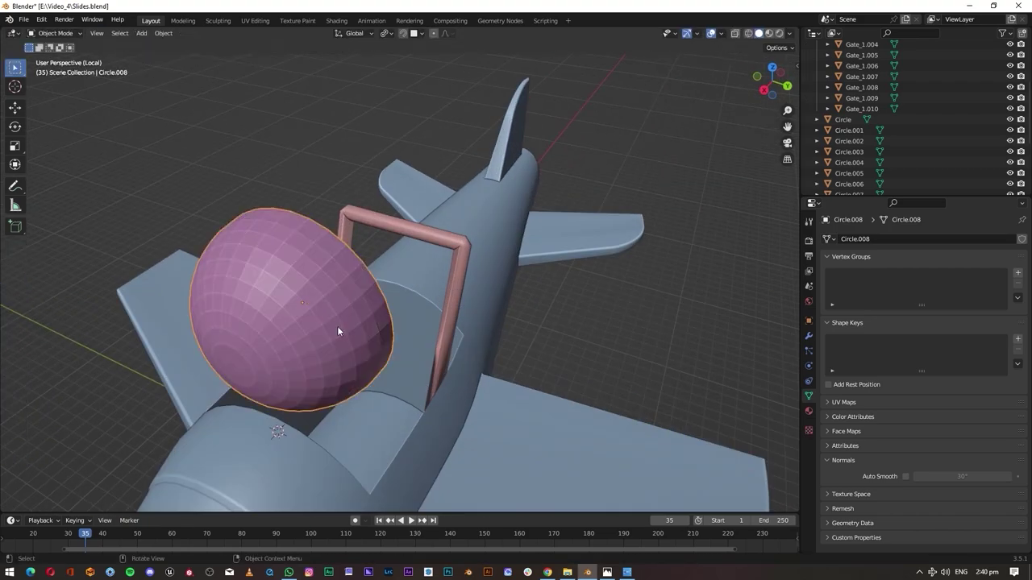
pyautogui.press('KP_3')
pyautogui.scroll(5, 367, 301)
pyautogui.press('g')
pyautogui.press('z')
pyautogui.click(431, 212)
pyautogui.moveTo(431, 211)
pyautogui.mouseDown(button='middle')
pyautogui.moveTo(441, 364)
pyautogui.moveTo(632, 294)
pyautogui.moveTo(282, 317)
pyautogui.moveTo(515, 242)
pyautogui.mouseUp(button='middle')
# - Enlarge the dome, then shrink it slightly to fit the cockpit front
pyautogui.press('s')
pyautogui.click(534, 221)
pyautogui.scroll(2, 545, 245)
pyautogui.press('g')
pyautogui.press('s')
pyautogui.click(625, 327)
pyautogui.moveTo(624, 326)
pyautogui.mouseDown(button='middle')
pyautogui.moveTo(553, 302)
pyautogui.moveTo(624, 326)
pyautogui.moveTo(348, 371)
pyautogui.moveTo(546, 419)
pyautogui.moveTo(378, 308)
pyautogui.moveTo(248, 377)
pyautogui.moveTo(537, 308)
pyautogui.moveTo(621, 301)
pyautogui.moveTo(478, 319)
pyautogui.moveTo(440, 336)
pyautogui.moveTo(537, 337)
pyautogui.moveTo(230, 395)
pyautogui.moveTo(260, 334)
pyautogui.moveTo(307, 309)
pyautogui.moveTo(356, 333)
pyautogui.moveTo(311, 297)
pyautogui.mouseUp(button='middle')
pyautogui.press('s')
pyautogui.click(604, 332)
pyautogui.scroll(-5, 248, 377)
pyautogui.scroll(4, 537, 337)
pyautogui.scroll(-3, 537, 337)
# - Narrow the dome along X and stretch it along Y
pyautogui.press('s')
pyautogui.press('x')
pyautogui.click(260, 335)
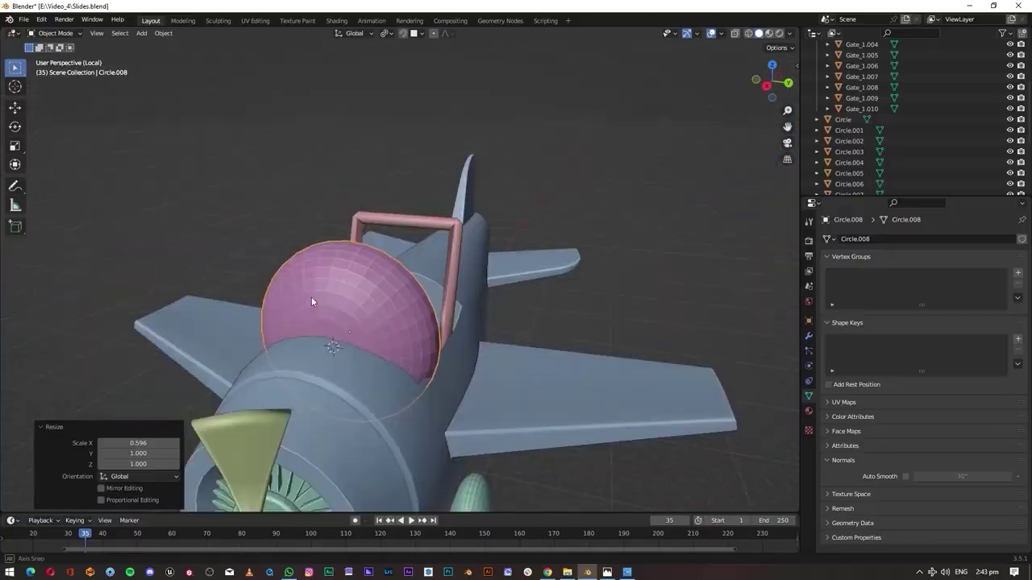
pyautogui.press('s')
pyautogui.press('y')
pyautogui.click(386, 379)
pyautogui.moveTo(386, 379)
pyautogui.mouseDown(button='middle')
pyautogui.moveTo(492, 340)
pyautogui.moveTo(384, 334)
pyautogui.moveTo(368, 318)
pyautogui.moveTo(342, 329)
pyautogui.mouseUp(button='middle')
pyautogui.scroll(3, 343, 329)
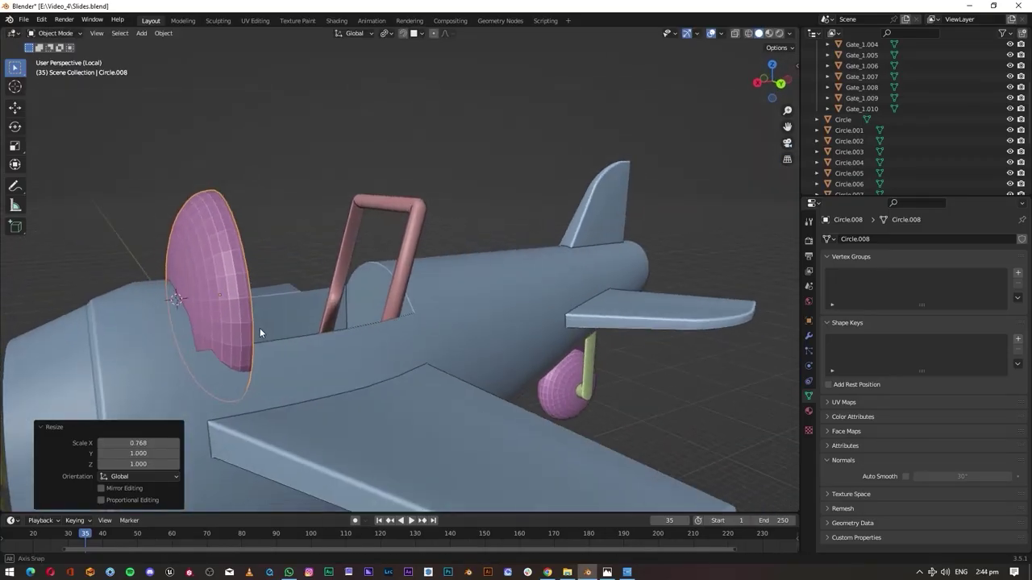
# - Narrow the dome further along X, tilt it -14° around Y, and flatten it along Y
pyautogui.press('s')
pyautogui.press('x')
pyautogui.click(256, 327)
pyautogui.press('r')
pyautogui.press('y')
pyautogui.click(228, 331)
pyautogui.moveTo(228, 330); pyautogui.dragTo(466, 387, button='middle')
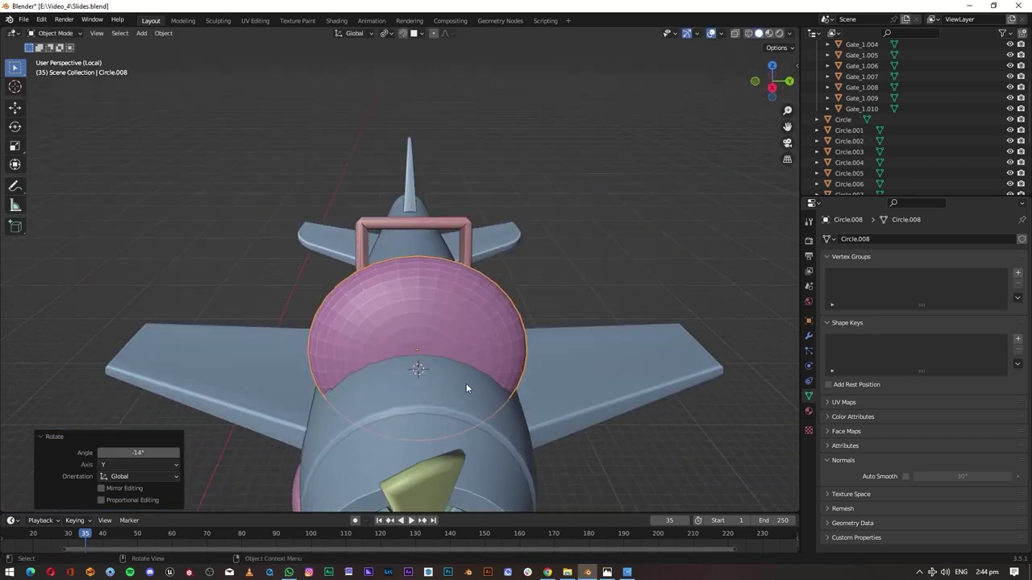
pyautogui.click(545, 407)
pyautogui.moveTo(545, 407)
pyautogui.mouseDown(button='middle')
pyautogui.moveTo(479, 337)
pyautogui.moveTo(255, 347)
pyautogui.mouseUp(button='middle')
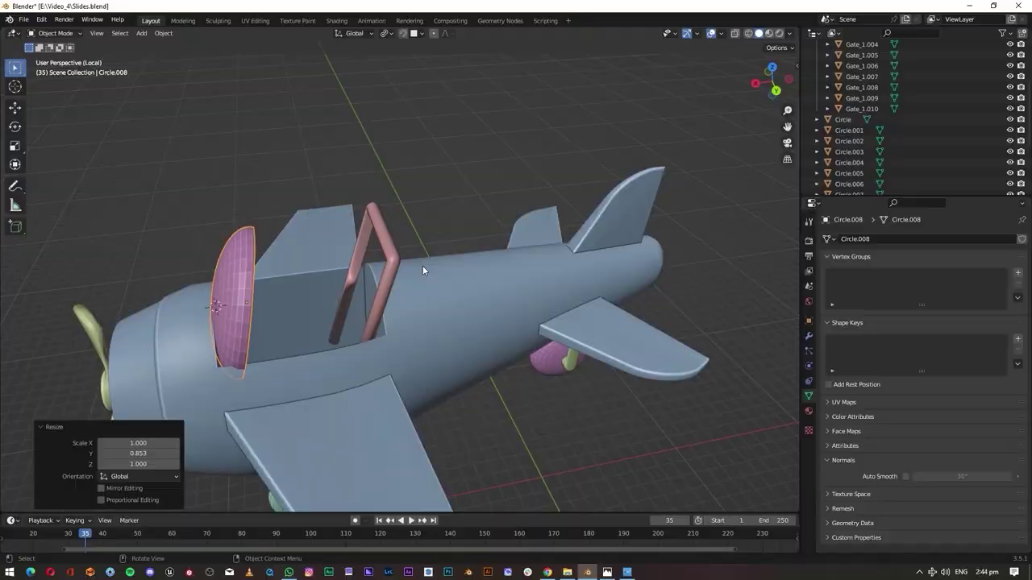
# - Set the 3D cursor on the cockpit frame top to place a new cylinder
pyautogui.moveTo(422, 266)
pyautogui.mouseDown(button='middle')
pyautogui.moveTo(518, 373)
pyautogui.moveTo(611, 361)
pyautogui.moveTo(508, 405)
pyautogui.mouseUp(button='middle')
pyautogui.scroll(-5, 507, 405)
pyautogui.scroll(5, 397, 294)
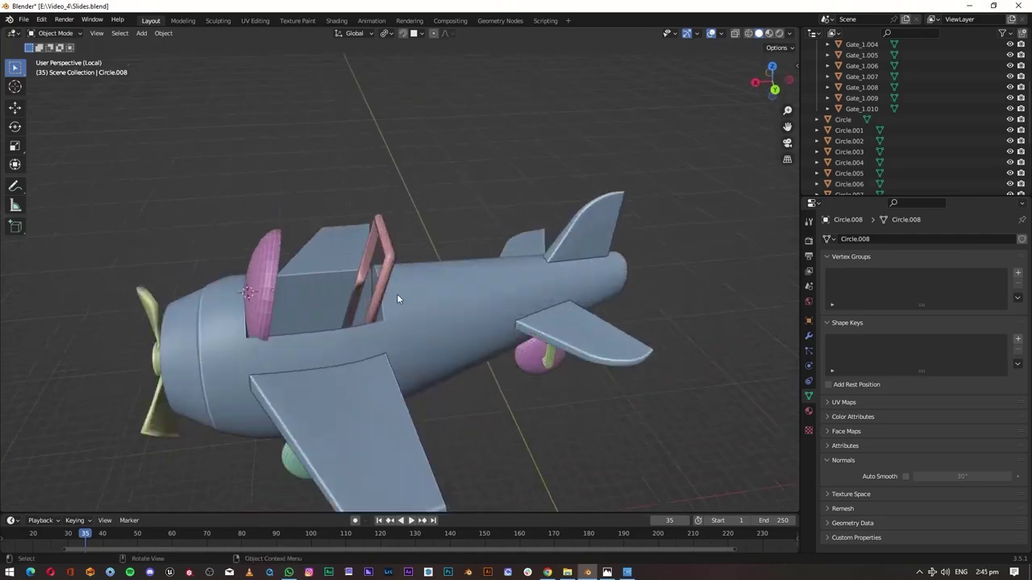
pyautogui.click(397, 298)
pyautogui.press('KP_Decimal')
# - Add a thin cylinder rod and rotate it 90° about X as a crossbar
pyautogui.hotkey('shift', 'a')
pyautogui.click(233, 330)
pyautogui.press('s')
pyautogui.click(410, 240)
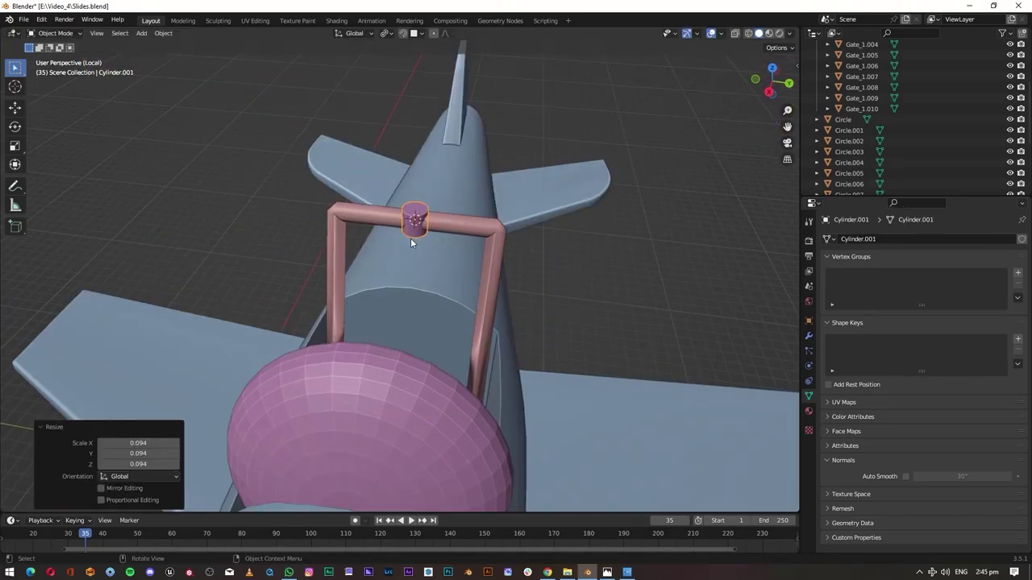
pyautogui.write('rx90')
pyautogui.press('Return')
pyautogui.scroll(3, 465, 258)
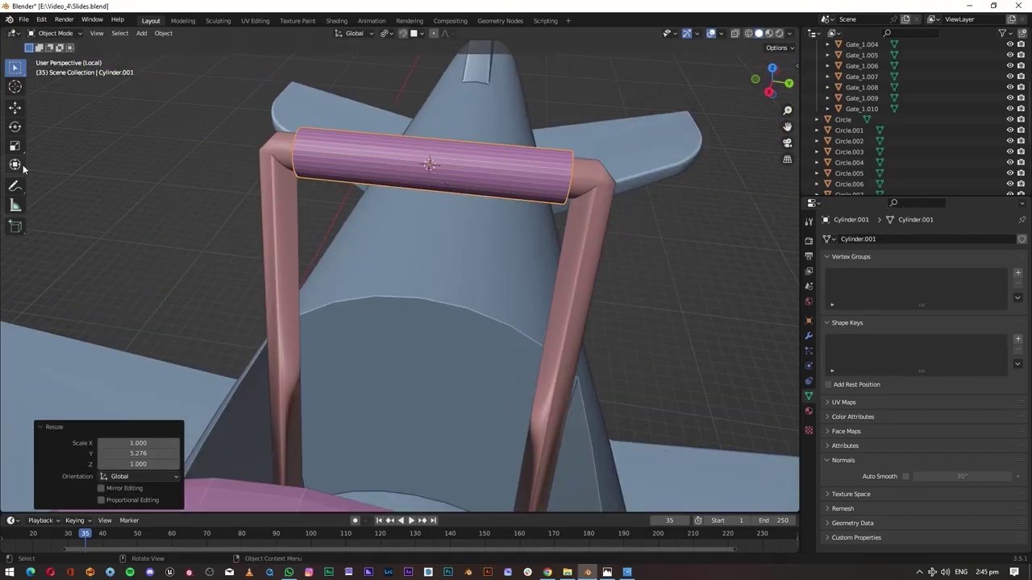
# - Duplicate the crossbar lower on the frame and adjust its length
pyautogui.moveTo(24, 168); pyautogui.dragTo(680, 268, button='middle')
pyautogui.hotkey('shift', 'd')
pyautogui.press('z')
pyautogui.click(425, 262)
pyautogui.press('ctrl+KP_1')
pyautogui.press('g')
pyautogui.press('y')
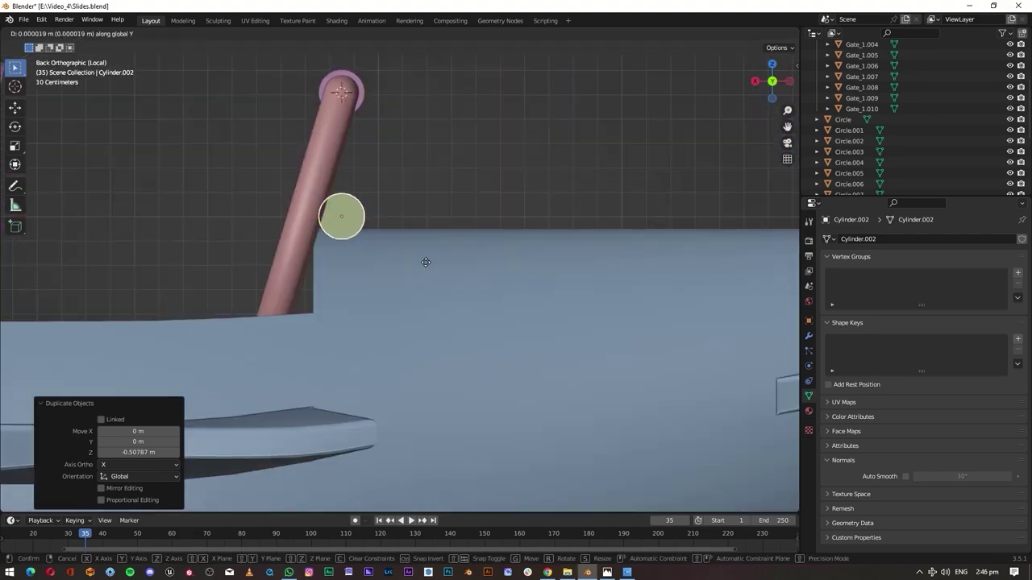
pyautogui.press('x')
pyautogui.click(425, 262)
pyautogui.moveTo(426, 262); pyautogui.dragTo(375, 281, button='middle')
pyautogui.press('s')
pyautogui.click(597, 435)
# - Lower the top crossbar into place on the cockpit frame
pyautogui.scroll(-3, 546, 286)
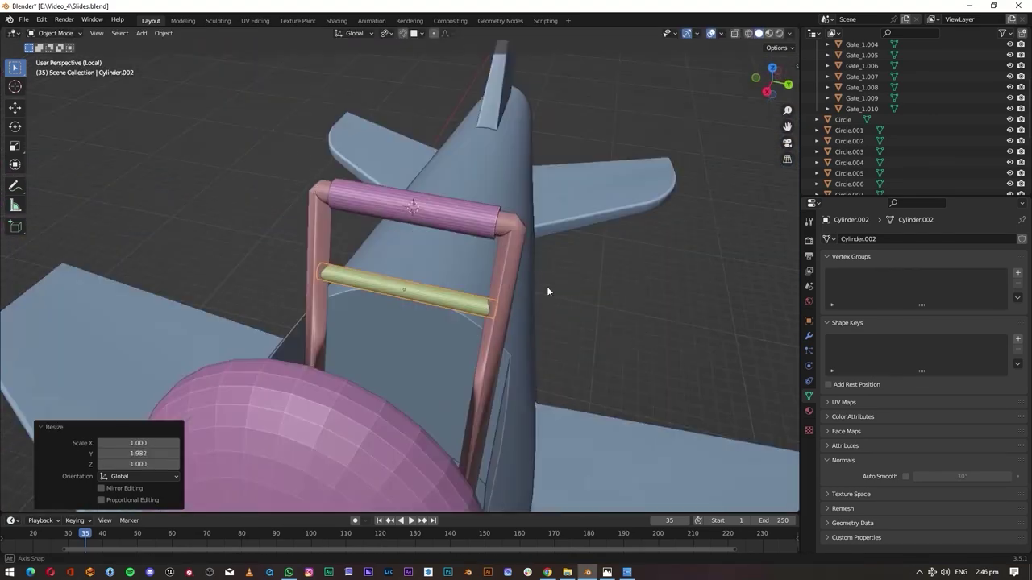
pyautogui.moveTo(546, 286); pyautogui.dragTo(618, 422, button='middle')
pyautogui.click(379, 274)
pyautogui.press('g')
pyautogui.click(444, 379)
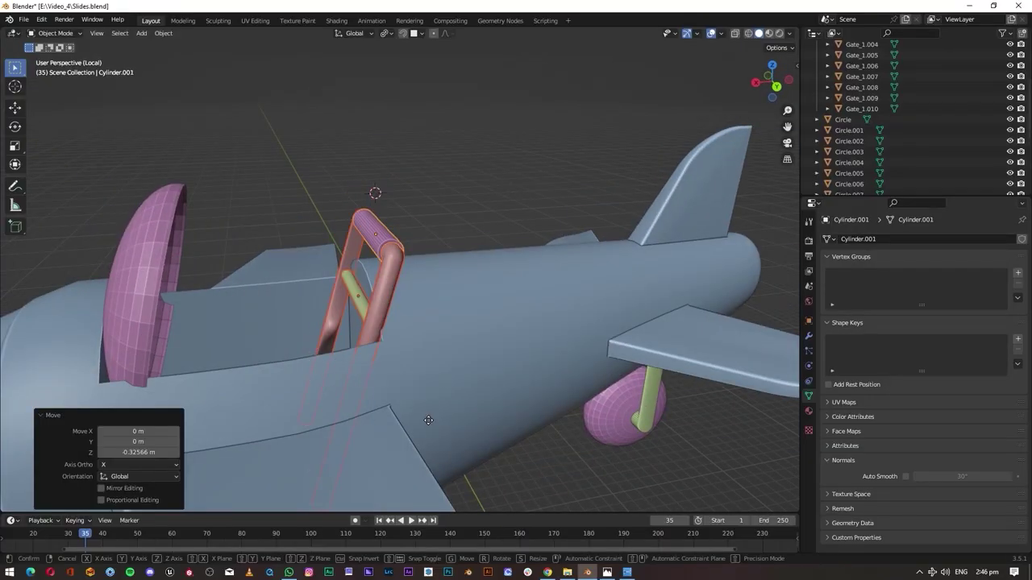
pyautogui.moveTo(444, 379)
pyautogui.mouseDown(button='middle')
pyautogui.moveTo(518, 412)
pyautogui.moveTo(389, 335)
pyautogui.moveTo(517, 315)
pyautogui.moveTo(394, 296)
pyautogui.moveTo(369, 316)
pyautogui.moveTo(434, 108)
pyautogui.moveTo(573, 176)
pyautogui.moveTo(493, 366)
pyautogui.moveTo(422, 287)
pyautogui.moveTo(580, 303)
pyautogui.moveTo(371, 292)
pyautogui.mouseUp(button='middle')
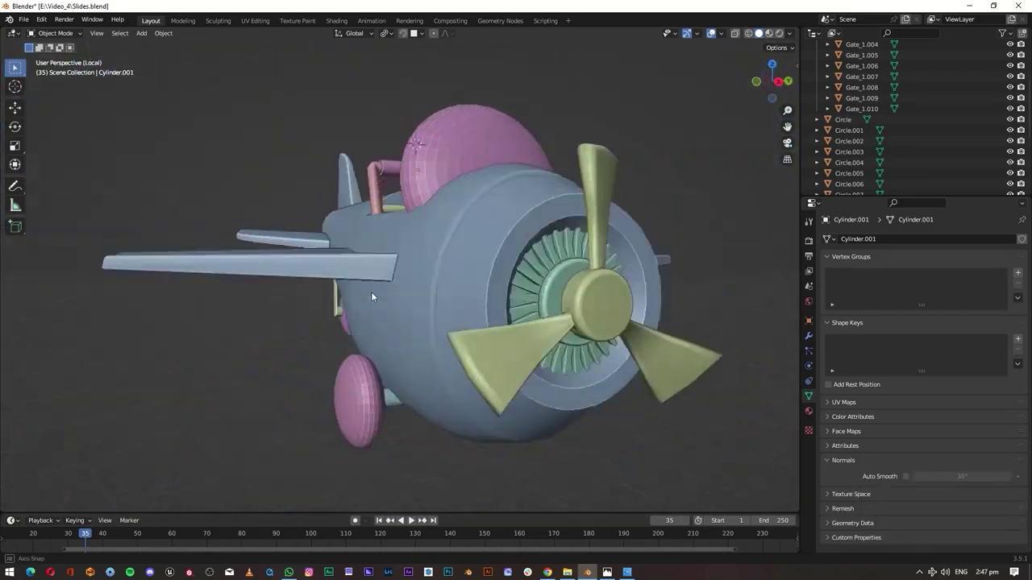
# - Check the plane from the back, top and bottom views
pyautogui.scroll(5, 371, 292)
pyautogui.scroll(-5, 371, 292)
pyautogui.click(758, 84)
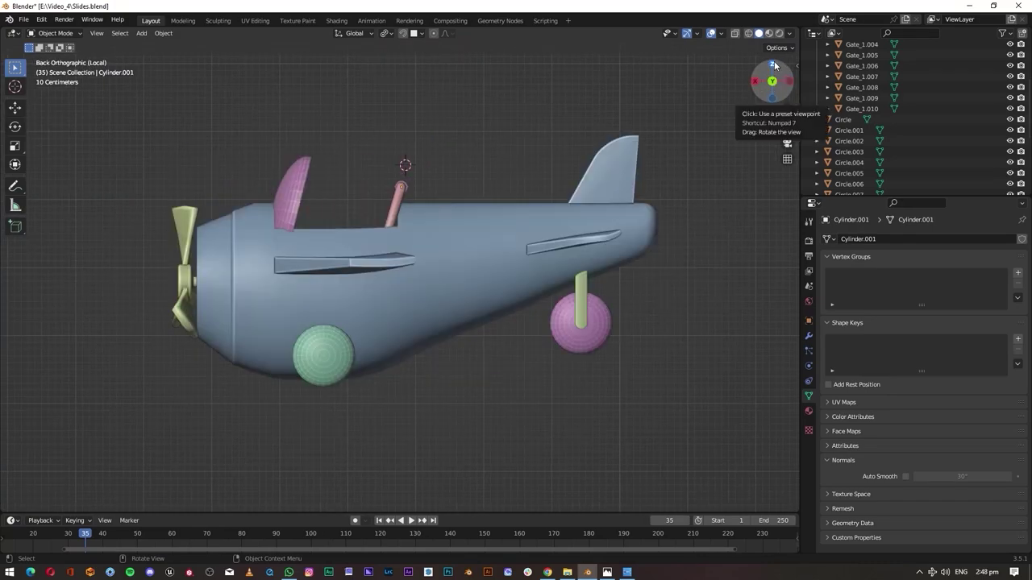
pyautogui.click(771, 65)
pyautogui.click(771, 82)
pyautogui.moveTo(499, 266); pyautogui.dragTo(400, 335, button='middle')
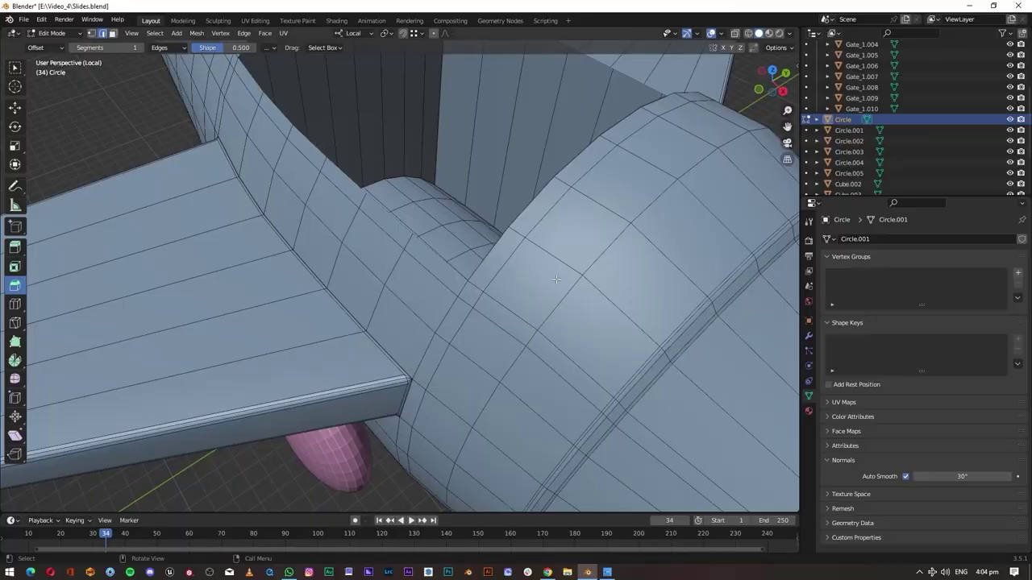
# - Select the cockpit rim edge path and scale those edges
pyautogui.moveTo(556, 279); pyautogui.dragTo(441, 269, button='middle')
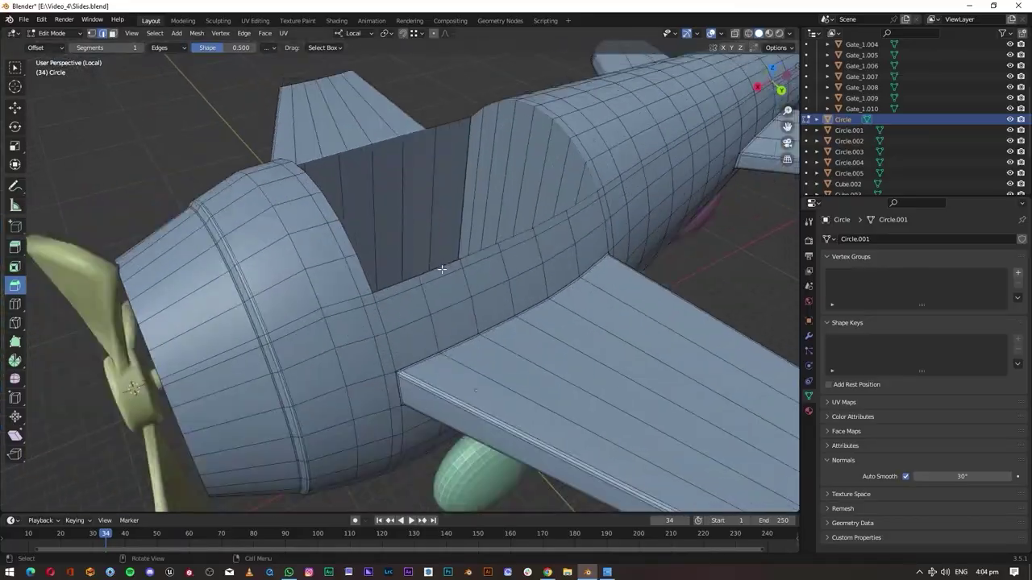
pyautogui.keyDown('ctrl'); pyautogui.click(396, 296); pyautogui.keyUp('ctrl')
pyautogui.moveTo(396, 296)
pyautogui.mouseDown(button='middle')
pyautogui.moveTo(379, 291)
pyautogui.moveTo(386, 307)
pyautogui.mouseUp(button='middle')
pyautogui.moveTo(386, 318); pyautogui.dragTo(486, 331, button='middle')
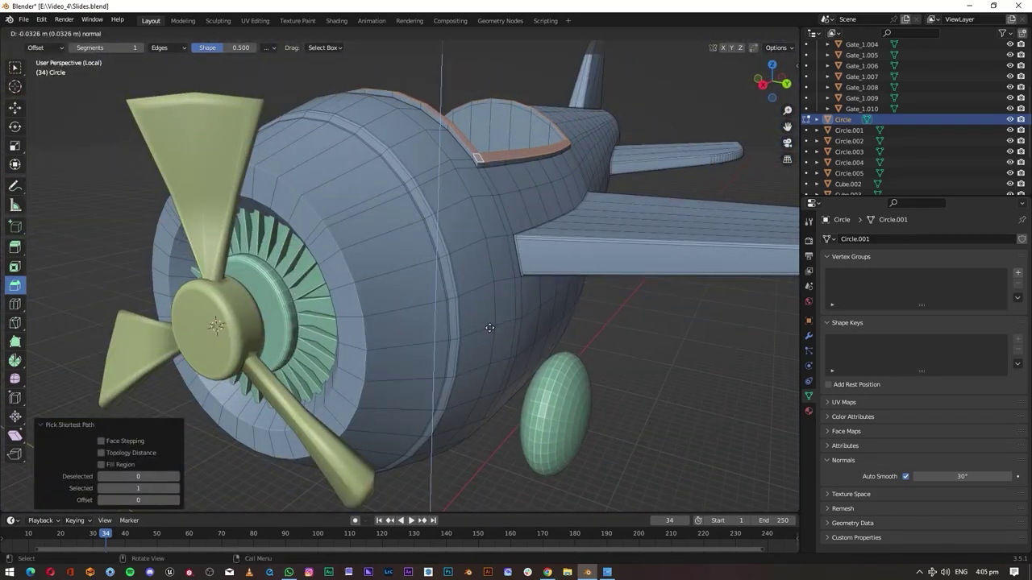
pyautogui.click(488, 334)
pyautogui.press('KP_Decimal')
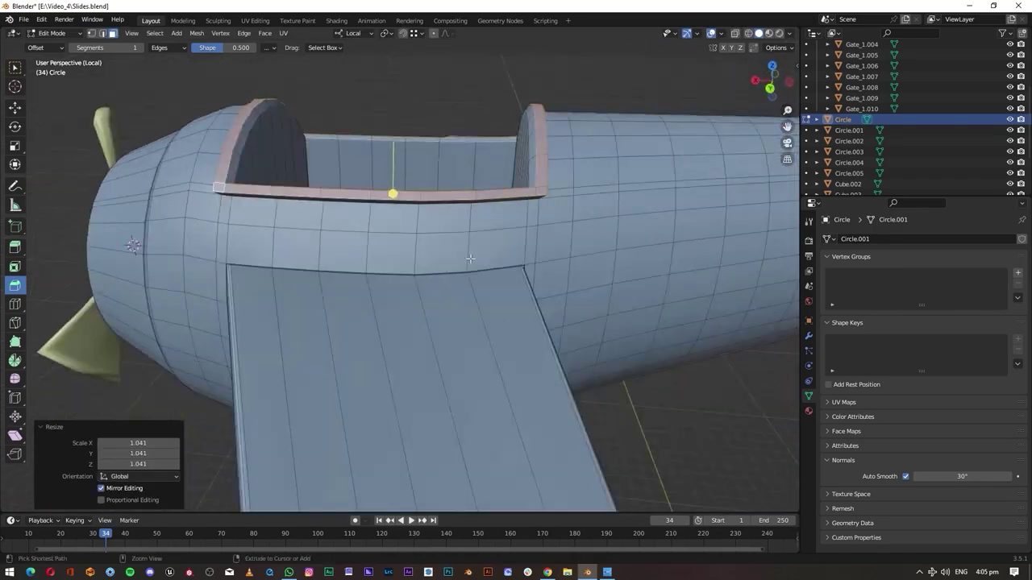
pyautogui.moveTo(488, 335)
pyautogui.mouseDown(button='middle')
pyautogui.moveTo(437, 262)
pyautogui.moveTo(281, 371)
pyautogui.mouseUp(button='middle')
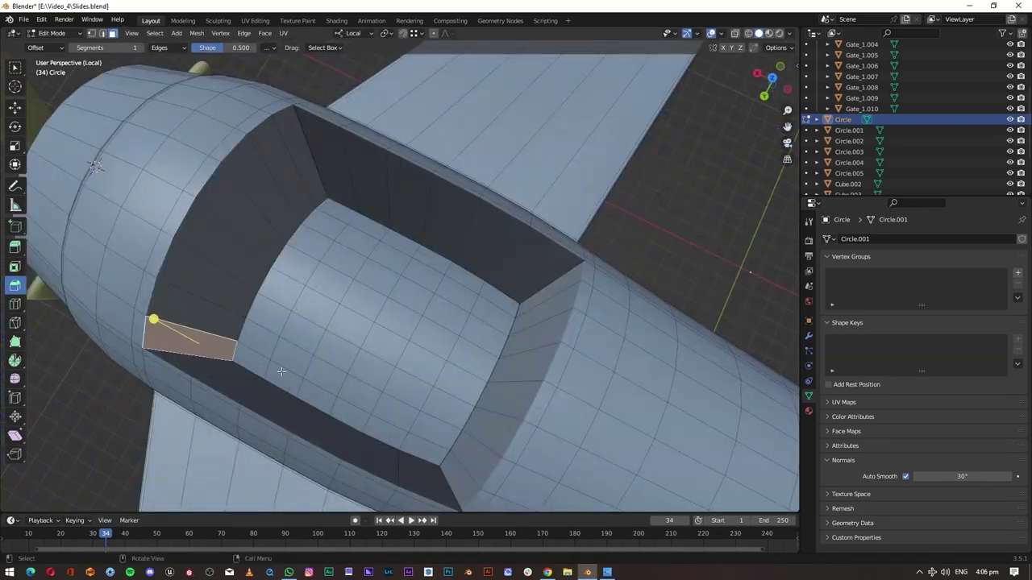
pyautogui.moveTo(455, 489); pyautogui.dragTo(534, 341, button='middle')
# - Bevel the cockpit corners round with Ctrl+B and select the rim edge loop
pyautogui.hotkey('ctrl', 'b')
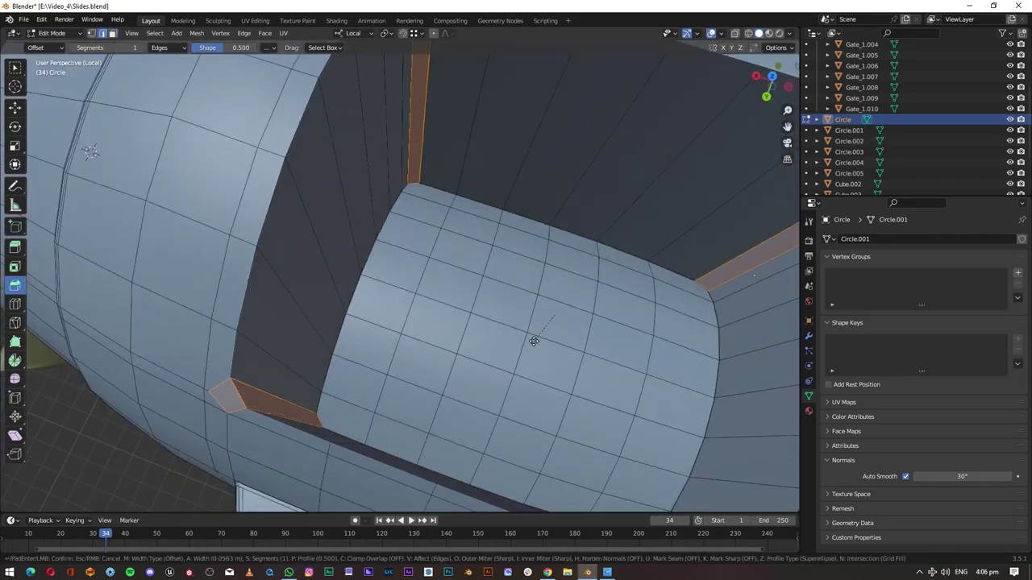
pyautogui.click(513, 345)
pyautogui.scroll(-5, 414, 350)
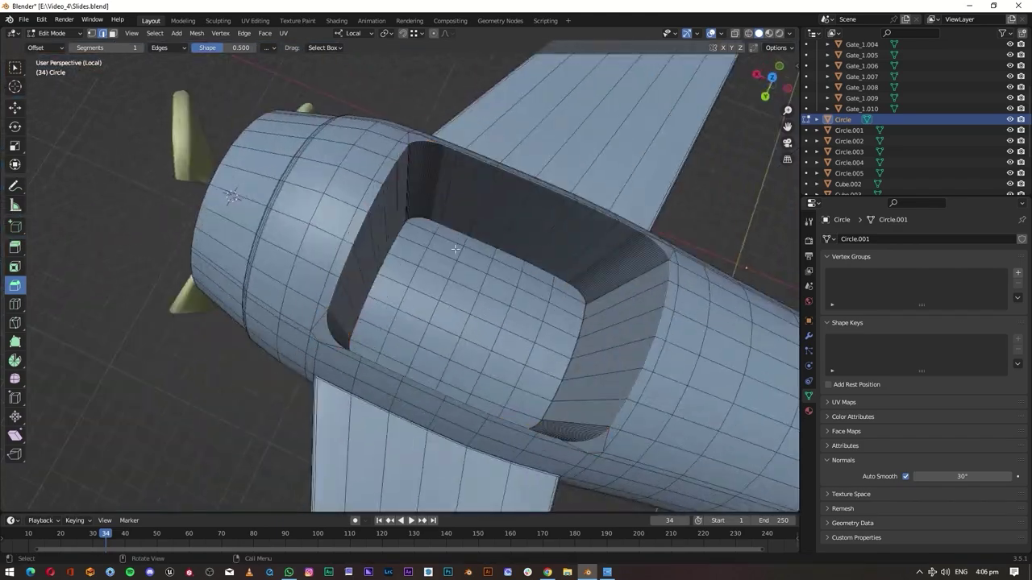
pyautogui.moveTo(414, 349)
pyautogui.mouseDown(button='middle')
pyautogui.moveTo(372, 279)
pyautogui.moveTo(408, 236)
pyautogui.moveTo(442, 437)
pyautogui.moveTo(375, 284)
pyautogui.mouseUp(button='middle')
pyautogui.keyDown('ctrl'); pyautogui.click(372, 280); pyautogui.keyUp('ctrl')
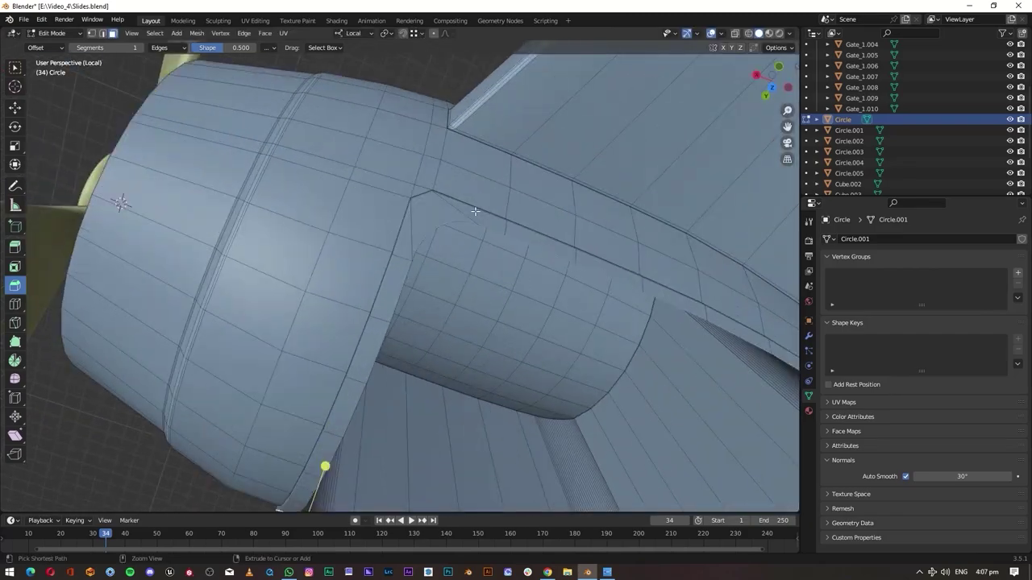
pyautogui.moveTo(325, 468); pyautogui.dragTo(455, 304, button='middle')
pyautogui.scroll(-3, 456, 304)
# - Extrude the cockpit rim and slide the front rim edges along local X
pyautogui.press('e')
pyautogui.click(366, 329)
pyautogui.scroll(-4, 367, 329)
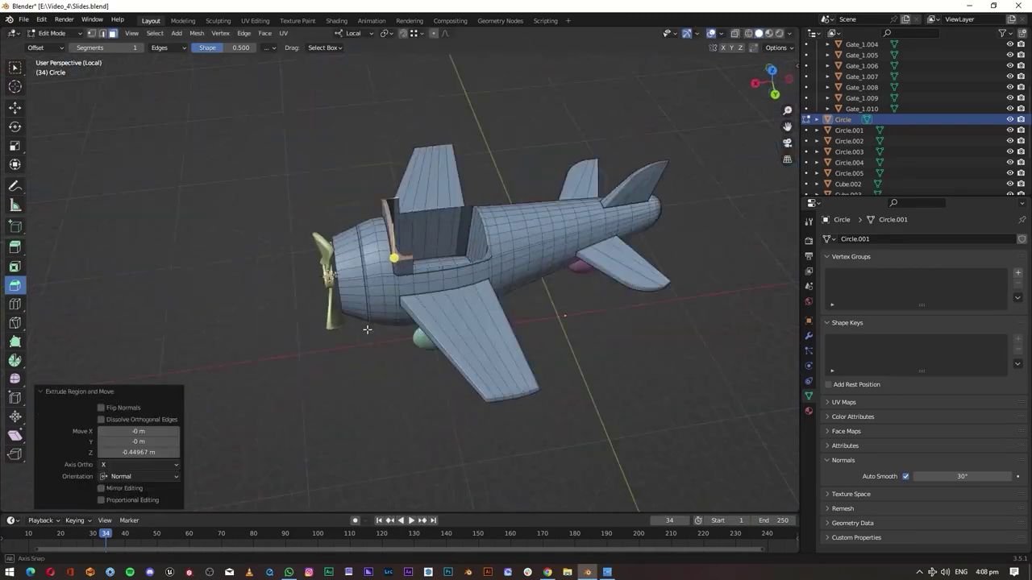
pyautogui.scroll(4, 378, 323)
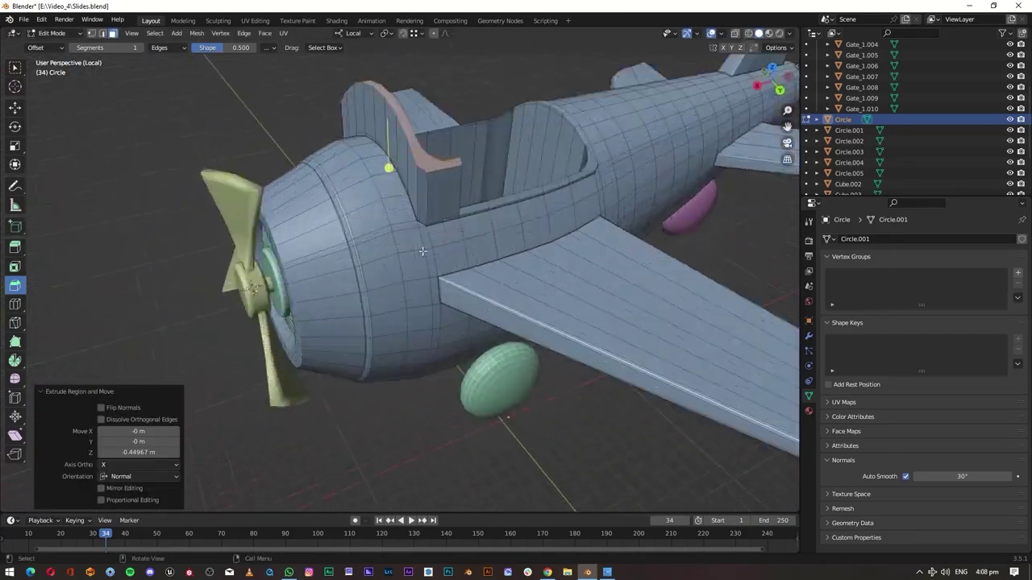
pyautogui.moveTo(378, 323)
pyautogui.mouseDown(button='middle')
pyautogui.moveTo(449, 234)
pyautogui.moveTo(273, 255)
pyautogui.mouseUp(button='middle')
pyautogui.keyDown('ctrl'); pyautogui.click(410, 239); pyautogui.keyUp('ctrl')
pyautogui.press('g')
pyautogui.press('x')
pyautogui.moveTo(307, 299)
pyautogui.mouseDown(button='middle')
pyautogui.moveTo(371, 274)
pyautogui.moveTo(531, 414)
pyautogui.moveTo(435, 322)
pyautogui.mouseUp(button='middle')
# - Loop-cut the headrest, tilt its faces, and bevel them 0.0924 m with 14 segments
pyautogui.click(371, 274)
pyautogui.hotkey('alt', 'z')
pyautogui.moveTo(325, 137)
pyautogui.mouseDown()
pyautogui.moveTo(351, 187)
pyautogui.moveTo(326, 201)
pyautogui.mouseUp()
pyautogui.moveTo(326, 202)
pyautogui.mouseDown(button='middle')
pyautogui.moveTo(328, 265)
pyautogui.moveTo(274, 232)
pyautogui.moveTo(379, 234)
pyautogui.moveTo(585, 294)
pyautogui.mouseUp(button='middle')
pyautogui.hotkey('alt', 'z')
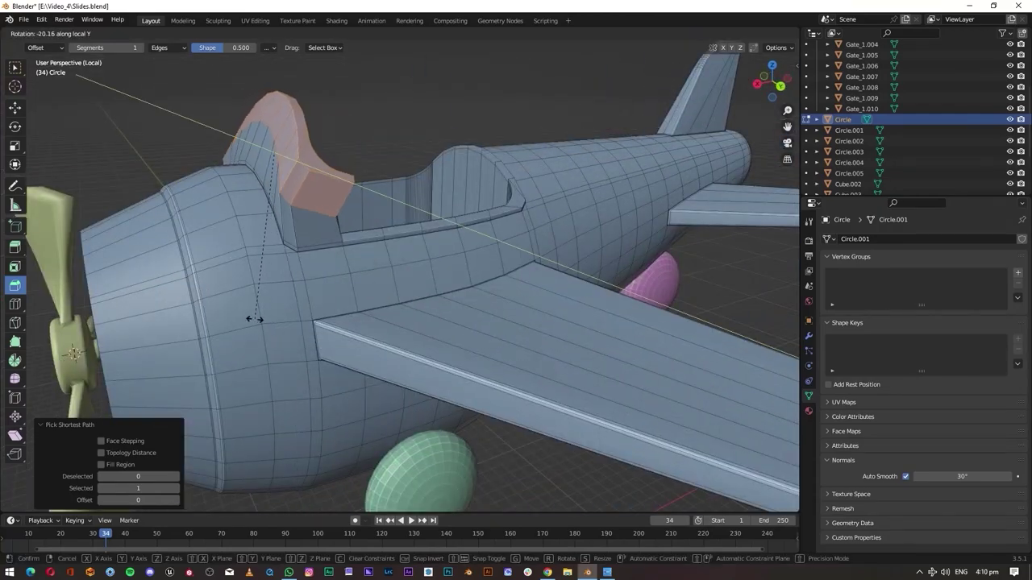
pyautogui.click(254, 319)
pyautogui.moveTo(254, 319)
pyautogui.mouseDown(button='middle')
pyautogui.moveTo(359, 213)
pyautogui.moveTo(274, 184)
pyautogui.mouseUp(button='middle')
pyautogui.click(195, 135)
pyautogui.moveTo(195, 135)
pyautogui.mouseDown(button='middle')
pyautogui.moveTo(520, 201)
pyautogui.moveTo(375, 232)
pyautogui.moveTo(440, 311)
pyautogui.moveTo(508, 351)
pyautogui.moveTo(352, 308)
pyautogui.moveTo(310, 348)
pyautogui.mouseUp(button='middle')
# - Select shortest edge paths along the cockpit rim of the fuselage
pyautogui.hotkey('alt', 'Tab')
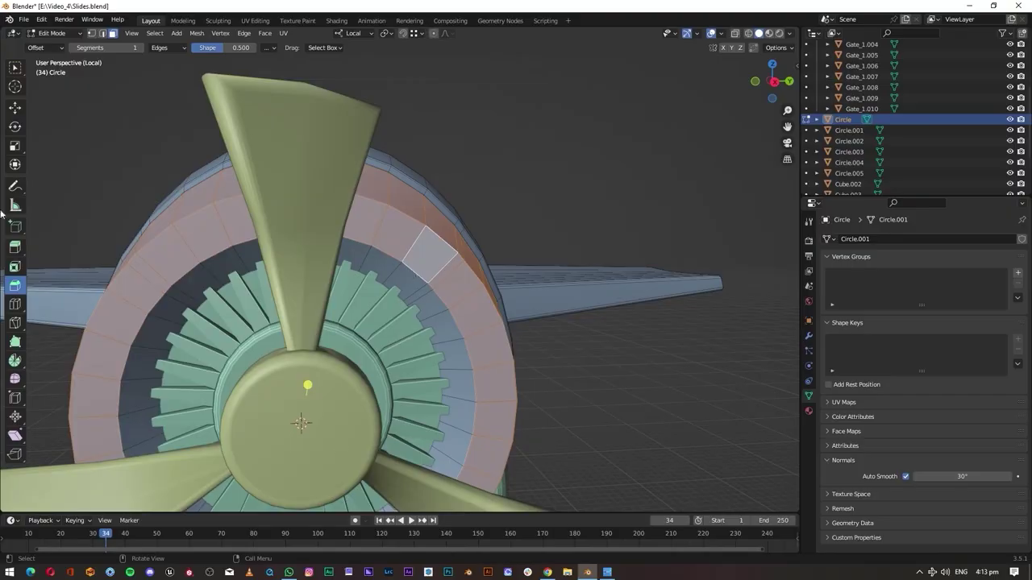
pyautogui.moveTo(301, 422)
pyautogui.mouseDown(button='middle')
pyautogui.moveTo(456, 386)
pyautogui.moveTo(330, 312)
pyautogui.moveTo(339, 328)
pyautogui.mouseUp(button='middle')
pyautogui.scroll(5, 330, 312)
pyautogui.scroll(-5, 339, 327)
pyautogui.scroll(8, 369, 242)
pyautogui.moveTo(357, 168)
pyautogui.mouseDown(button='middle')
pyautogui.moveTo(498, 255)
pyautogui.moveTo(174, 351)
pyautogui.mouseUp(button='middle')
pyautogui.moveTo(143, 398); pyautogui.dragTo(483, 322, button='middle')
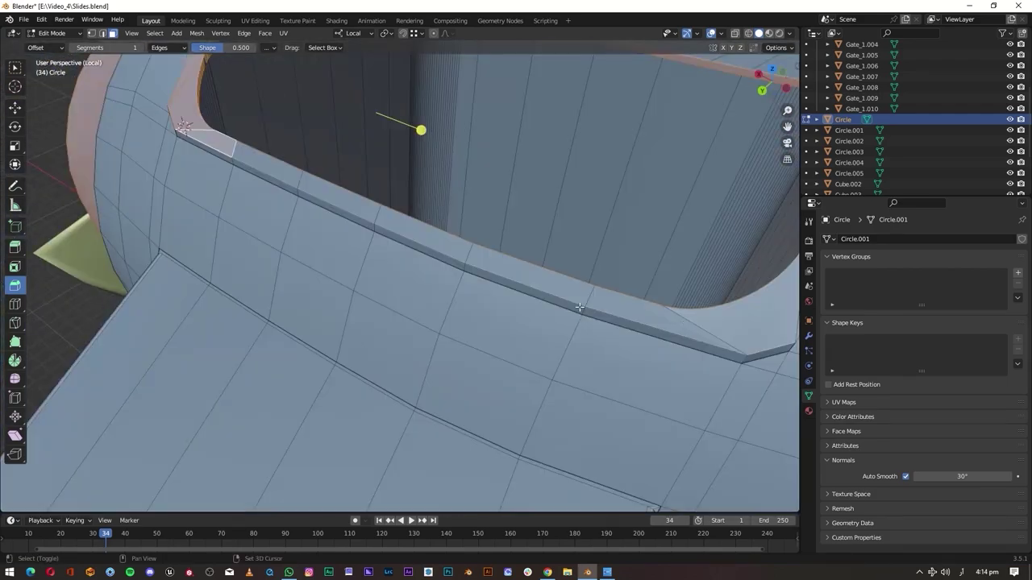
pyautogui.keyDown('ctrl'); pyautogui.click(737, 281); pyautogui.keyUp('ctrl')
pyautogui.moveTo(737, 281); pyautogui.dragTo(687, 376, button='middle')
pyautogui.moveTo(633, 328)
pyautogui.mouseDown(button='middle')
pyautogui.moveTo(422, 108)
pyautogui.moveTo(253, 177)
pyautogui.moveTo(151, 315)
pyautogui.moveTo(341, 267)
pyautogui.moveTo(258, 233)
pyautogui.moveTo(387, 233)
pyautogui.moveTo(667, 206)
pyautogui.moveTo(401, 428)
pyautogui.mouseUp(button='middle')
pyautogui.keyDown('ctrl'); pyautogui.click(152, 315); pyautogui.keyUp('ctrl')
# - Add a shortest edge path along the underside of the wing
pyautogui.moveTo(494, 458)
pyautogui.mouseDown(button='middle')
pyautogui.moveTo(709, 410)
pyautogui.moveTo(706, 325)
pyautogui.moveTo(350, 324)
pyautogui.mouseUp(button='middle')
pyautogui.moveTo(462, 391); pyautogui.dragTo(458, 305, button='middle')
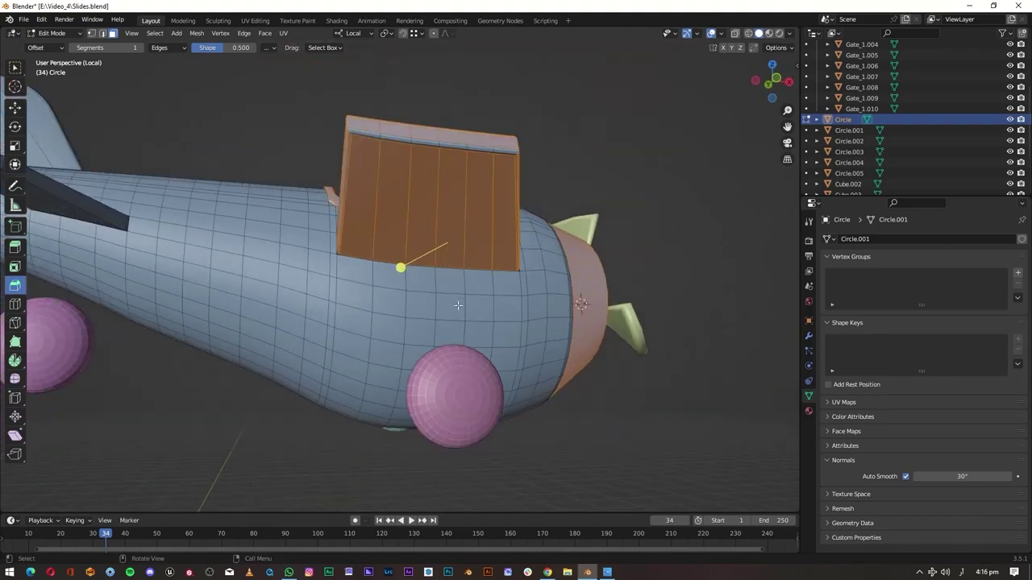
pyautogui.moveTo(213, 245); pyautogui.dragTo(540, 372, button='middle')
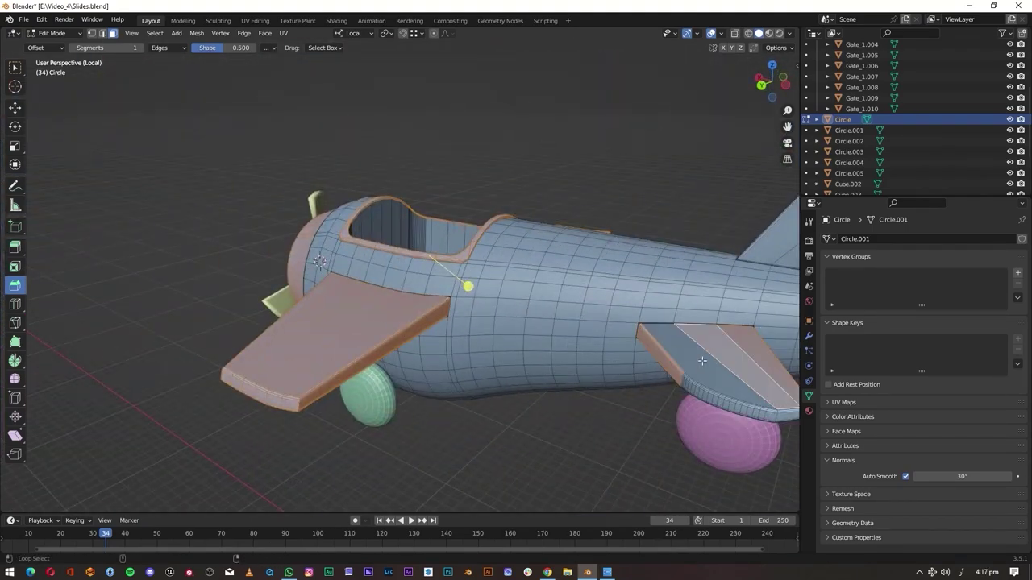
pyautogui.moveTo(698, 322)
pyautogui.mouseDown(button='middle')
pyautogui.moveTo(597, 319)
pyautogui.moveTo(392, 350)
pyautogui.moveTo(329, 409)
pyautogui.moveTo(604, 265)
pyautogui.mouseUp(button='middle')
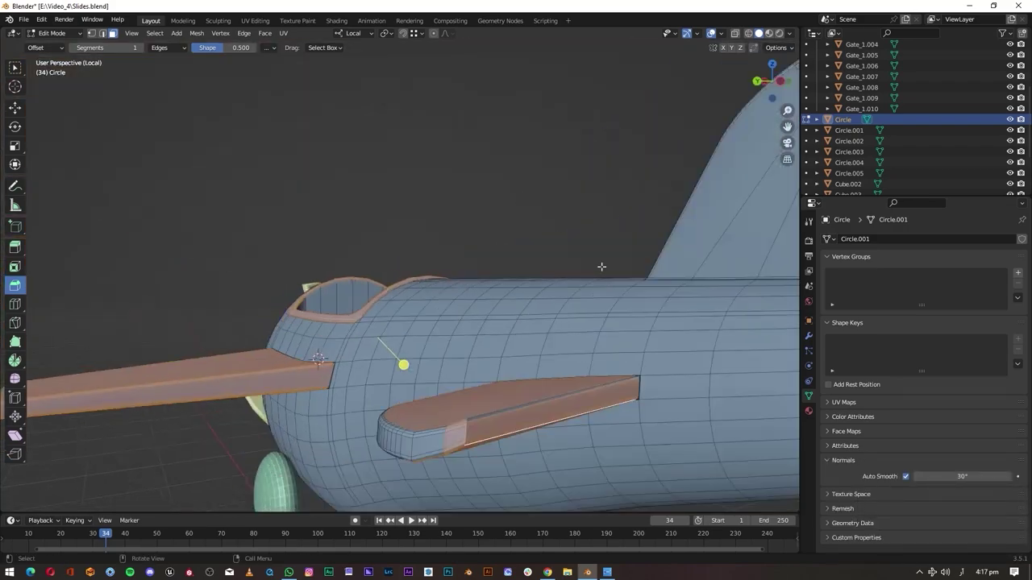
pyautogui.scroll(5, 531, 335)
pyautogui.scroll(-5, 530, 335)
pyautogui.moveTo(531, 335)
pyautogui.mouseDown(button='middle')
pyautogui.moveTo(471, 247)
pyautogui.moveTo(477, 285)
pyautogui.moveTo(506, 269)
pyautogui.moveTo(421, 196)
pyautogui.moveTo(440, 133)
pyautogui.moveTo(424, 95)
pyautogui.mouseUp(button='middle')
pyautogui.moveTo(334, 126)
pyautogui.mouseDown(button='middle')
pyautogui.moveTo(191, 129)
pyautogui.moveTo(363, 177)
pyautogui.moveTo(593, 281)
pyautogui.mouseUp(button='middle')
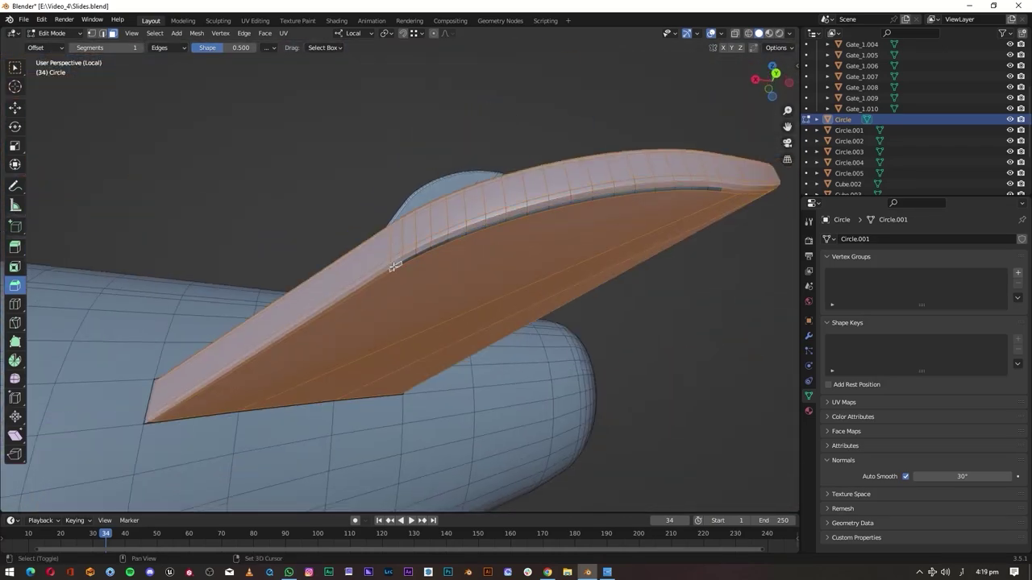
pyautogui.moveTo(394, 310)
pyautogui.mouseDown(button='middle')
pyautogui.moveTo(479, 191)
pyautogui.moveTo(484, 332)
pyautogui.moveTo(369, 265)
pyautogui.moveTo(433, 132)
pyautogui.moveTo(564, 295)
pyautogui.moveTo(572, 212)
pyautogui.moveTo(614, 177)
pyautogui.moveTo(540, 242)
pyautogui.moveTo(306, 250)
pyautogui.moveTo(438, 330)
pyautogui.mouseUp(button='middle')
pyautogui.keyDown('ctrl'); pyautogui.click(385, 217); pyautogui.keyUp('ctrl')
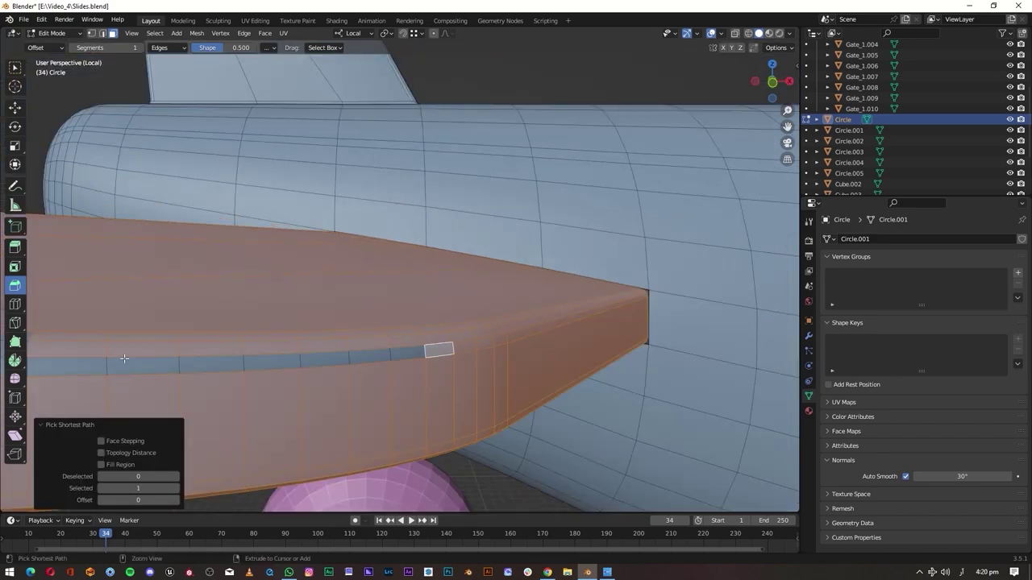
# - Extend the edge path onto the tail fin
pyautogui.moveTo(124, 358); pyautogui.dragTo(310, 349, button='middle')
pyautogui.keyDown('ctrl'); pyautogui.moveTo(568, 331); pyautogui.dragTo(553, 352, button='middle'); pyautogui.keyUp('ctrl')
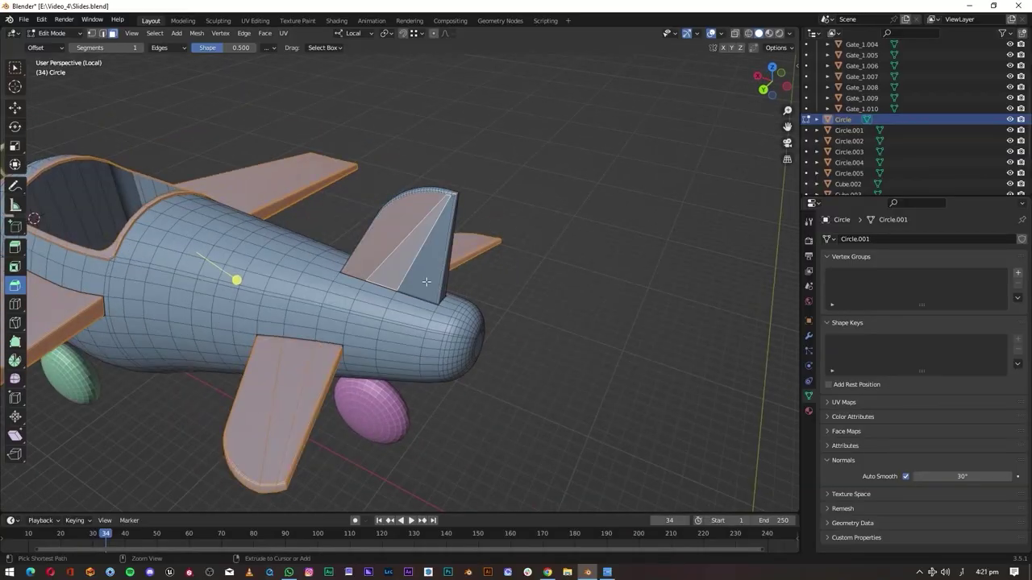
pyautogui.keyDown('ctrl'); pyautogui.click(427, 282); pyautogui.keyUp('ctrl')
pyautogui.moveTo(426, 281)
pyautogui.keyDown('ctrl'); pyautogui.mouseDown(button='middle')
pyautogui.moveTo(350, 350)
pyautogui.moveTo(124, 157)
pyautogui.moveTo(645, 207)
pyautogui.moveTo(524, 264)
pyautogui.mouseUp(button='middle'); pyautogui.keyUp('ctrl')
# - Add an edge at the wing-fuselage junction and review the plane from the side
pyautogui.moveTo(529, 304)
pyautogui.mouseDown(button='middle')
pyautogui.moveTo(239, 327)
pyautogui.moveTo(629, 380)
pyautogui.mouseUp(button='middle')
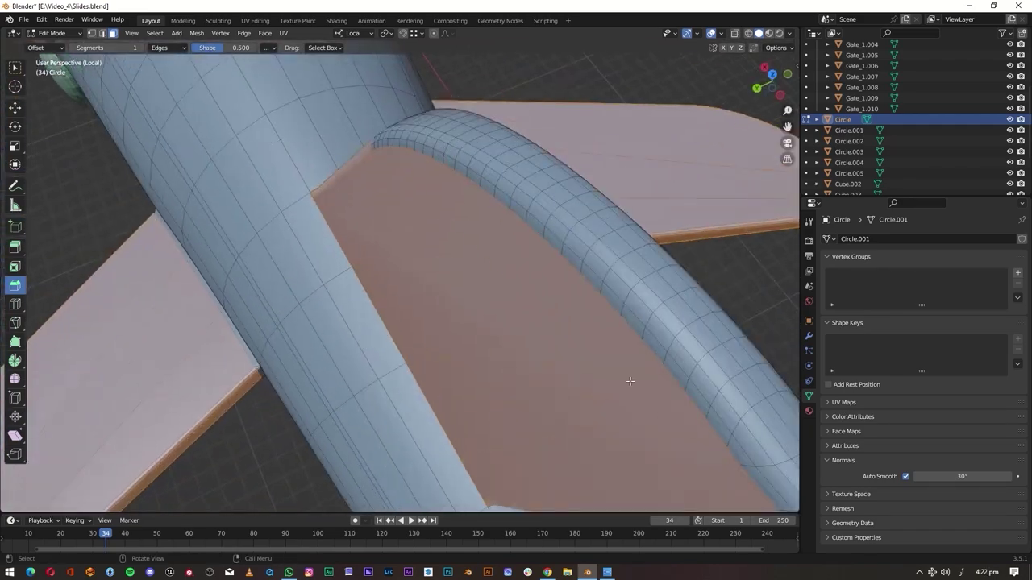
pyautogui.scroll(-3, 629, 381)
pyautogui.keyDown('ctrl'); pyautogui.click(611, 414); pyautogui.keyUp('ctrl')
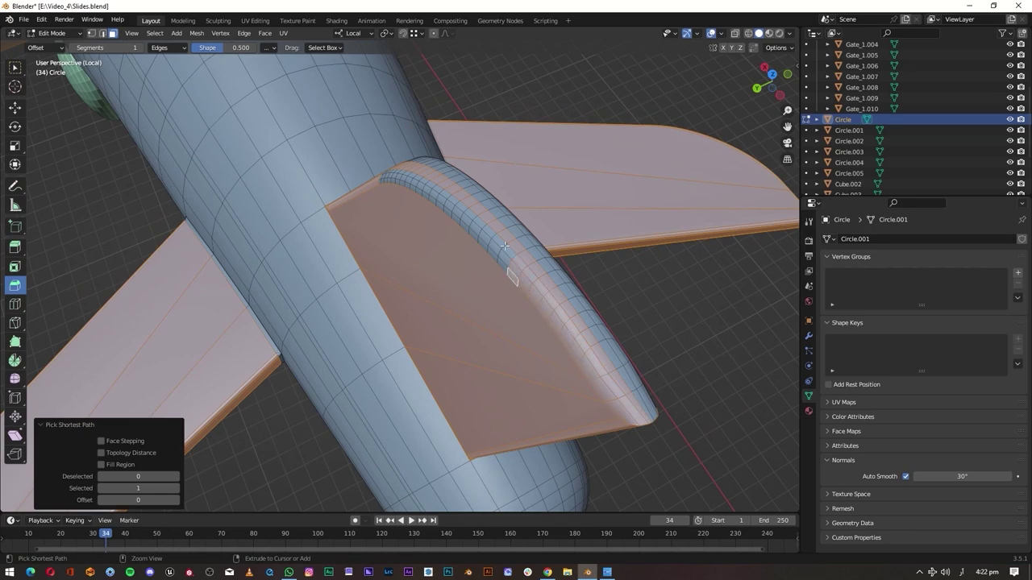
pyautogui.moveTo(480, 222); pyautogui.dragTo(607, 163, button='middle')
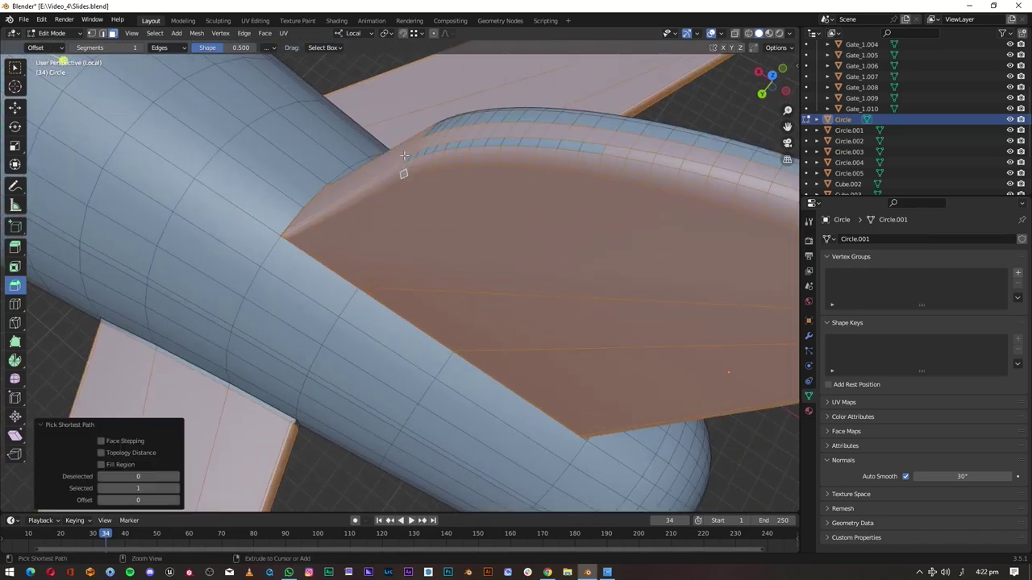
pyautogui.moveTo(403, 155)
pyautogui.mouseDown(button='middle')
pyautogui.moveTo(352, 263)
pyautogui.moveTo(372, 317)
pyautogui.mouseUp(button='middle')
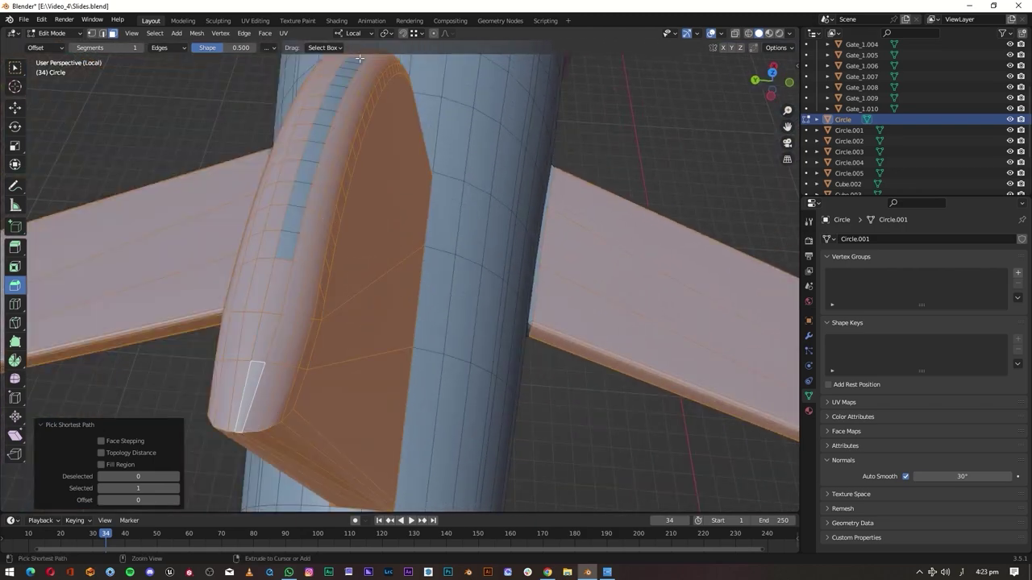
pyautogui.scroll(-8, 360, 59)
pyautogui.moveTo(360, 59); pyautogui.dragTo(478, 389, button='middle')
pyautogui.scroll(5, 421, 277)
pyautogui.moveTo(421, 276); pyautogui.dragTo(446, 293, button='middle')
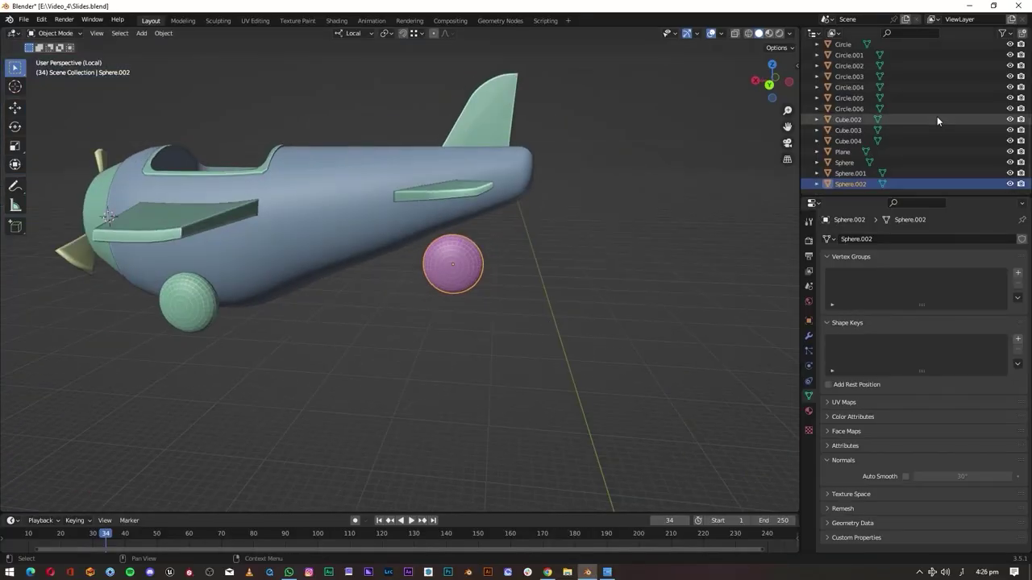
# - Snap the 3D cursor to the pink wheel sphere and add a circle there
pyautogui.press('KP_Divide')
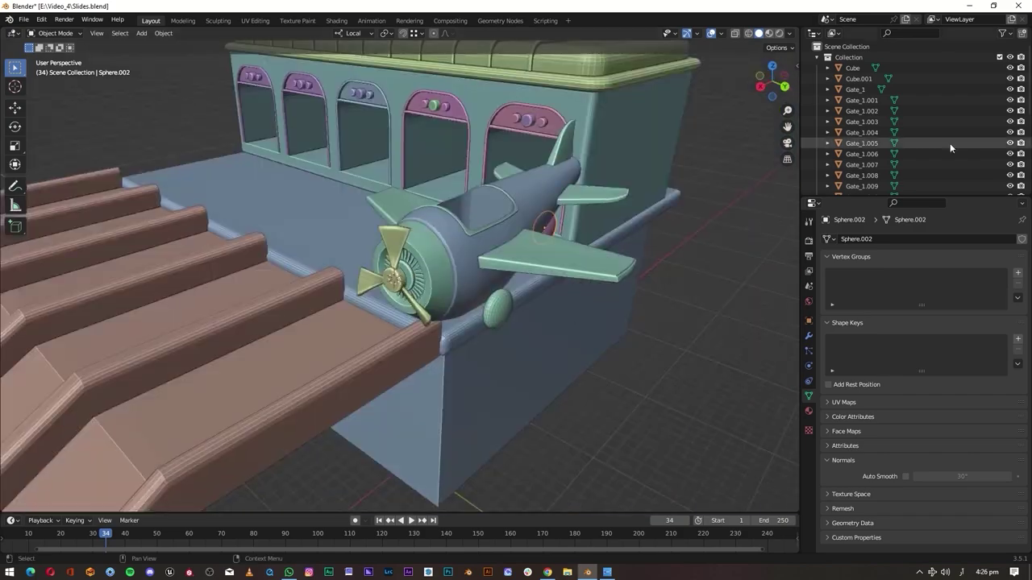
pyautogui.moveTo(632, 400); pyautogui.dragTo(519, 204, button='middle')
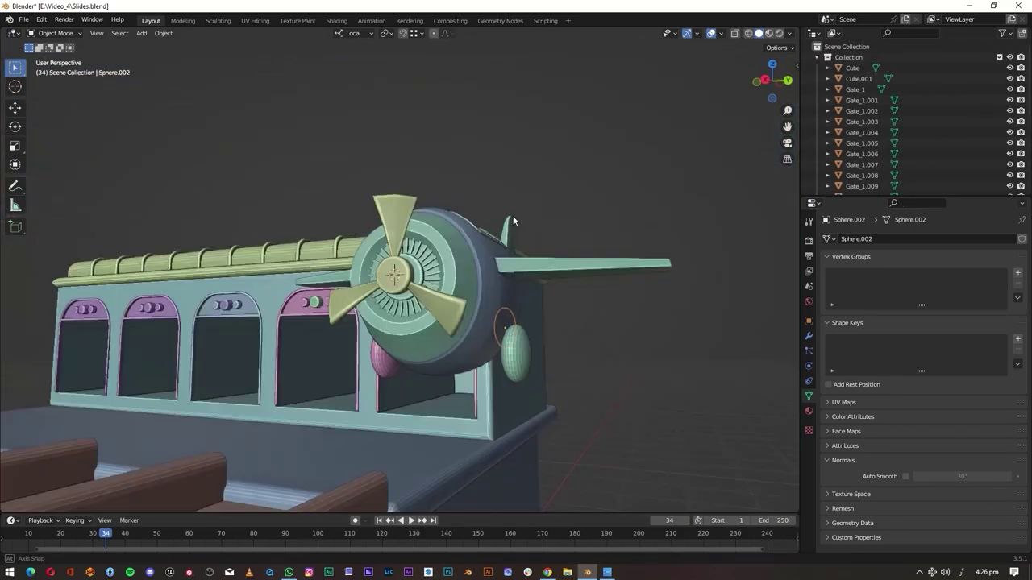
pyautogui.press('KP_Divide')
pyautogui.click(311, 299)
pyautogui.hotkey('shift', 's')
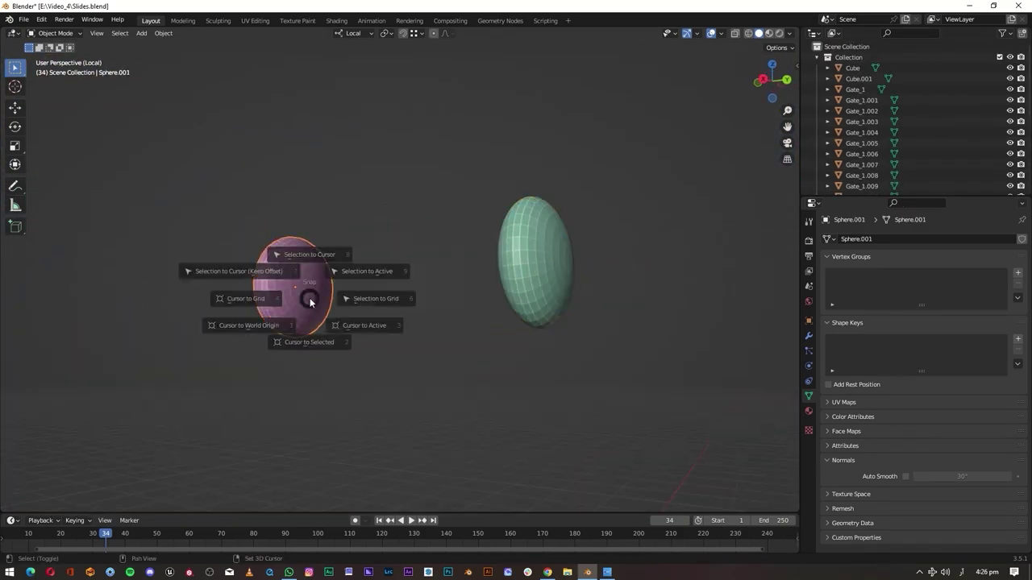
pyautogui.click(311, 345)
pyautogui.hotkey('shift', 'a')
pyautogui.click(350, 116)
# - Rotate the circle about X and scale it down at the pink wheel
pyautogui.press('r')
pyautogui.press('x')
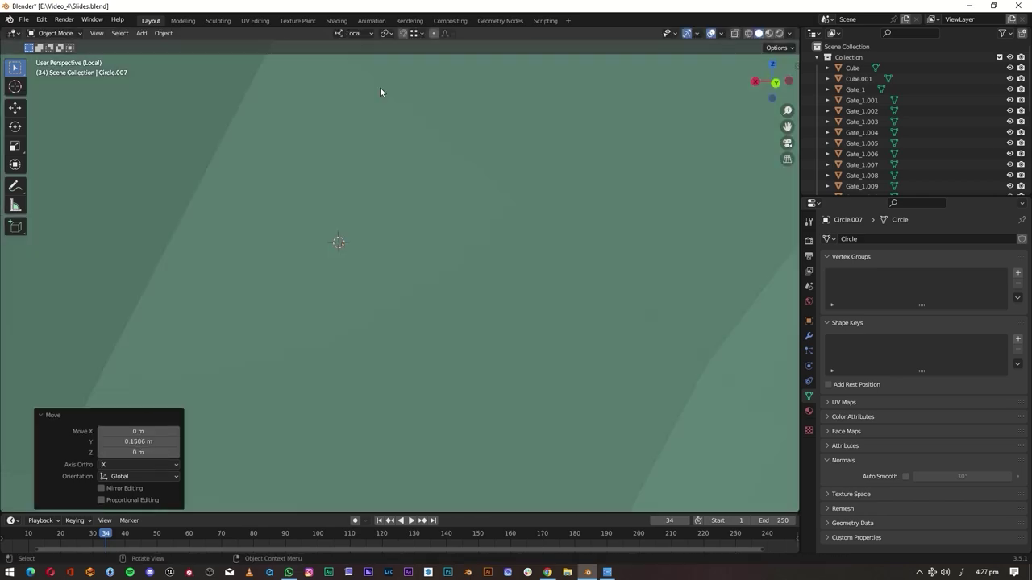
pyautogui.click(384, 33)
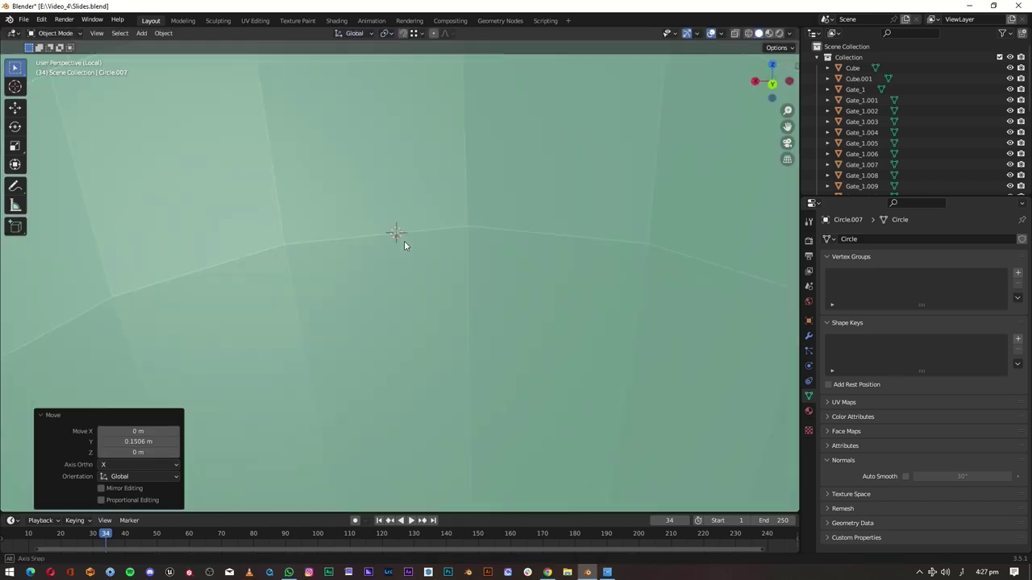
pyautogui.hotkey('ctrl', 'z')
pyautogui.press('KP_Decimal')
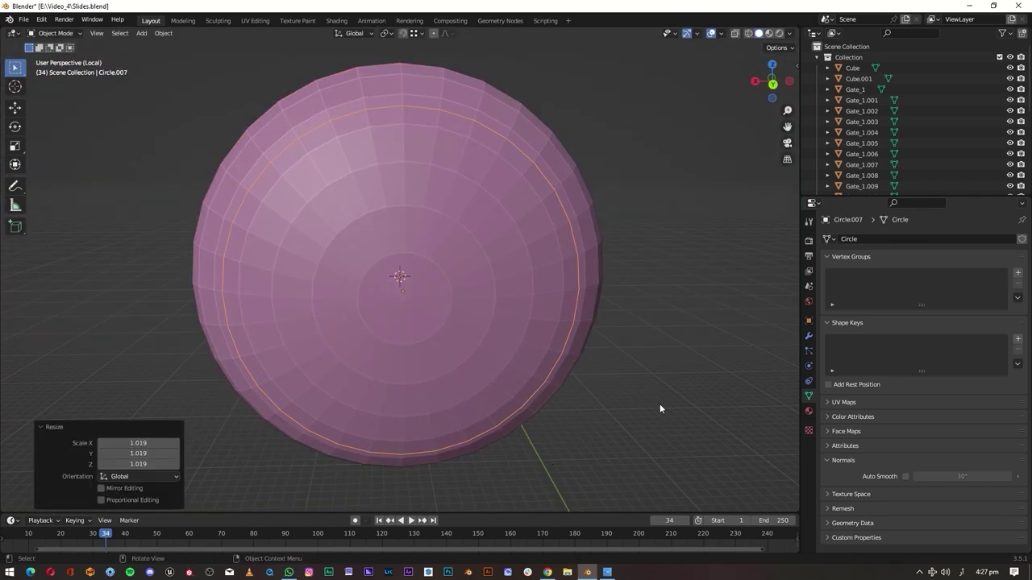
pyautogui.click(492, 310)
# - In side view, start an extrusion of the circle's edge and shift it along Y
pyautogui.press('Tab')
pyautogui.press('KP_3')
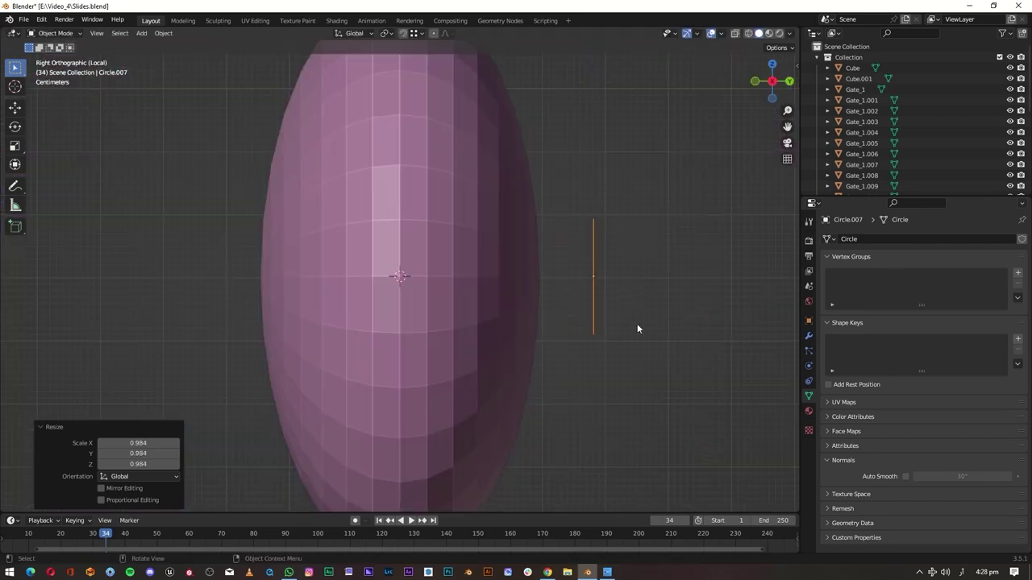
pyautogui.press('e')
pyautogui.rightClick(644, 241)
pyautogui.moveTo(577, 371); pyautogui.dragTo(577, 436, button='middle')
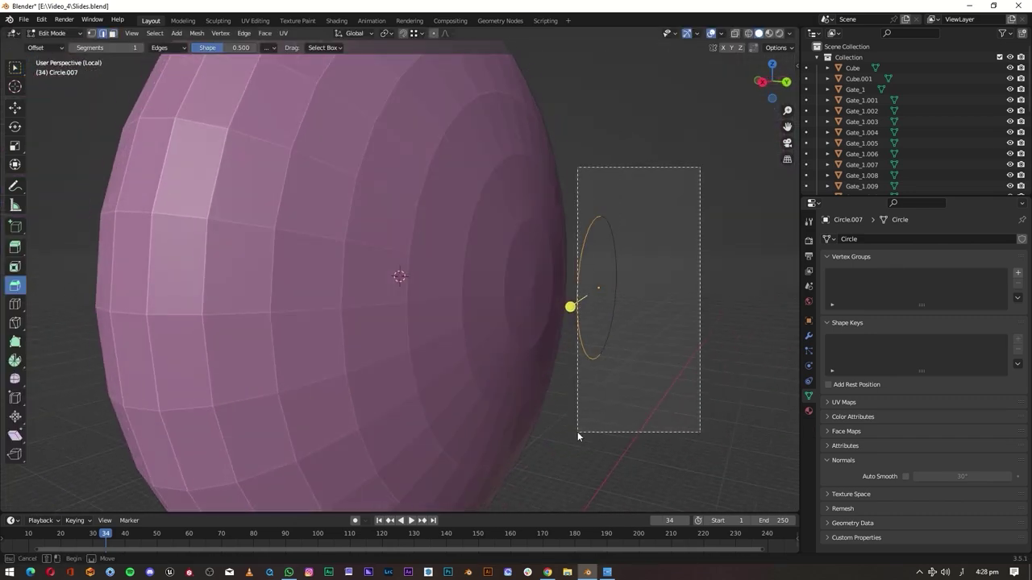
pyautogui.click(543, 414)
pyautogui.press('KP_Divide')
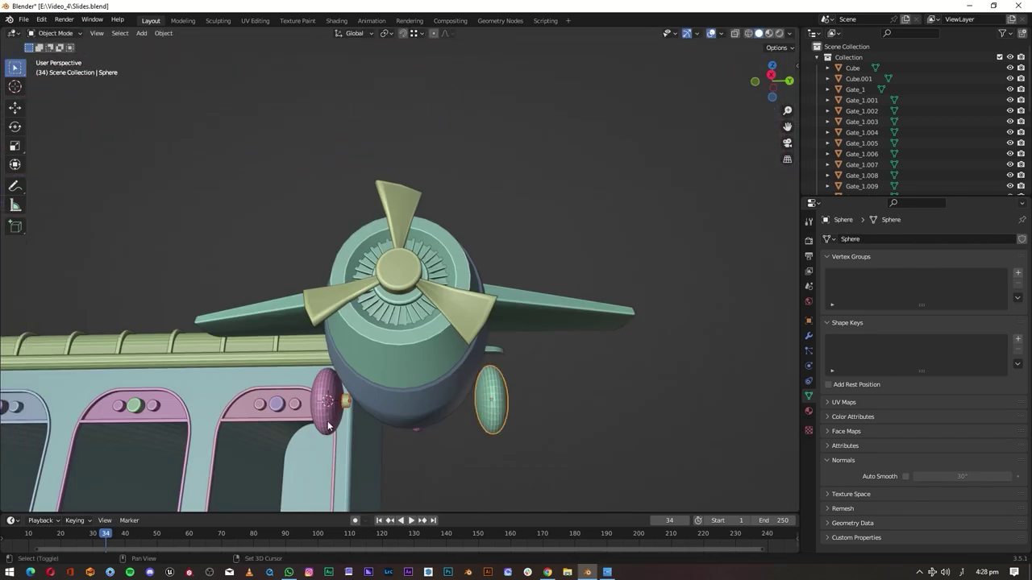
pyautogui.press('KP_Divide')
# - Extrude the circle along Y into a tube stretching toward the green wheel
pyautogui.press('Tab')
pyautogui.press('e')
pyautogui.press('y')
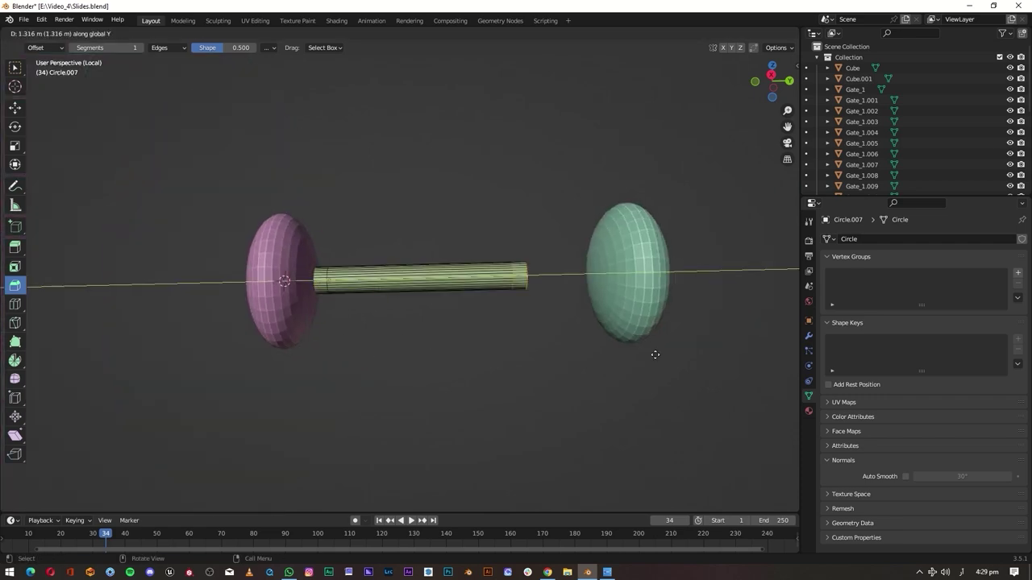
pyautogui.moveTo(416, 360); pyautogui.dragTo(339, 419, button='middle')
pyautogui.press('KP_Divide')
pyautogui.press('Tab')
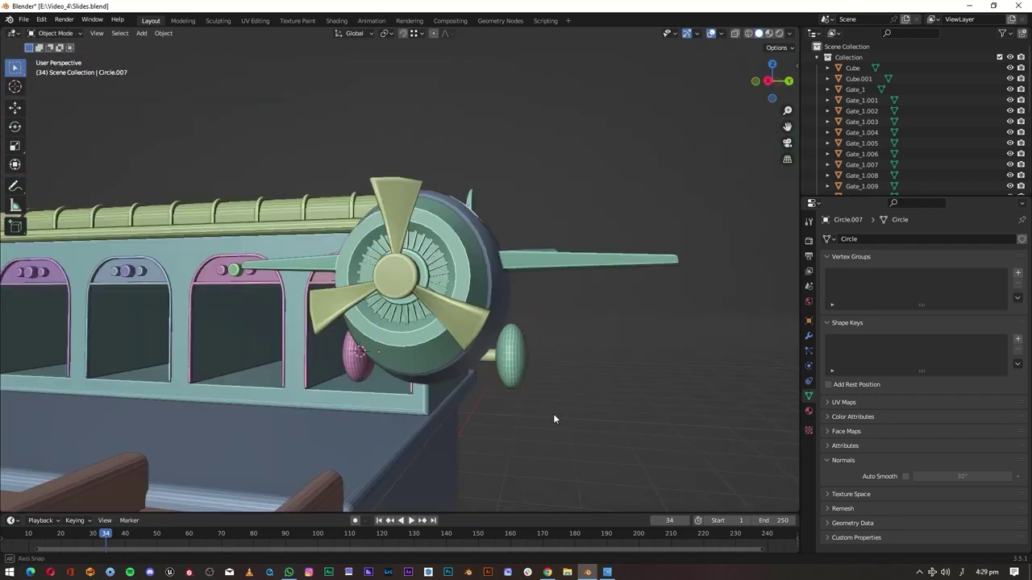
pyautogui.press('KP_Divide')
pyautogui.click(780, 78)
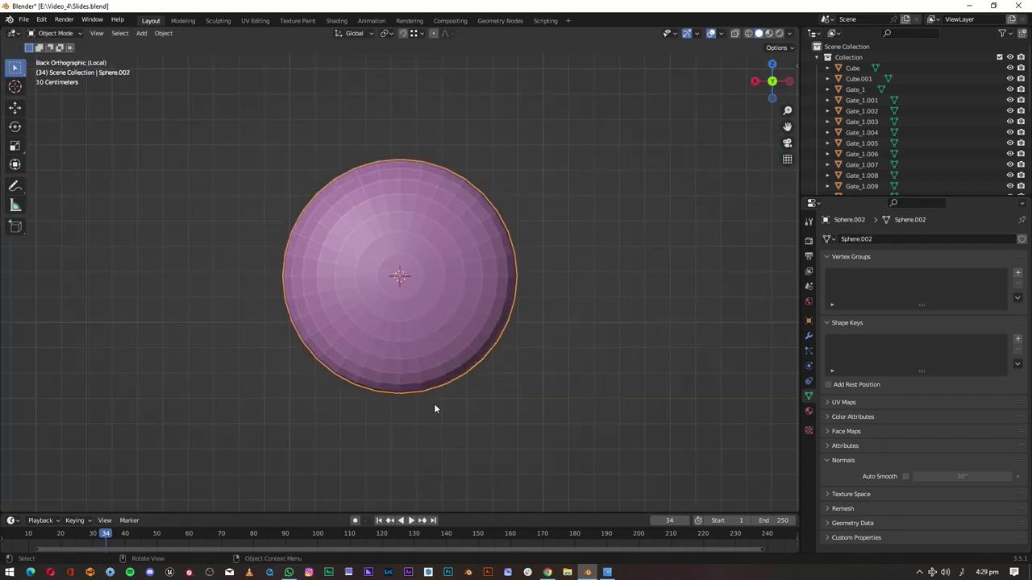
# - Add a cylinder at the pink wheel, rotate it 90° on X and shrink it
pyautogui.hotkey('shift', 'a')
pyautogui.moveTo(452, 420)
pyautogui.click(536, 144)
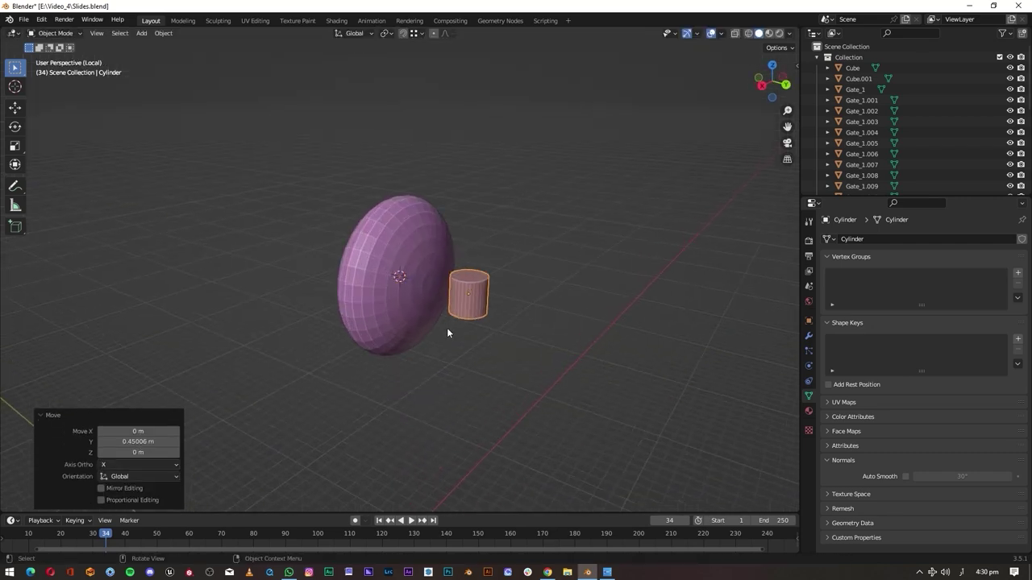
pyautogui.write('rx90')
pyautogui.press('Return')
pyautogui.press('ctrl+KP_1')
pyautogui.press('s')
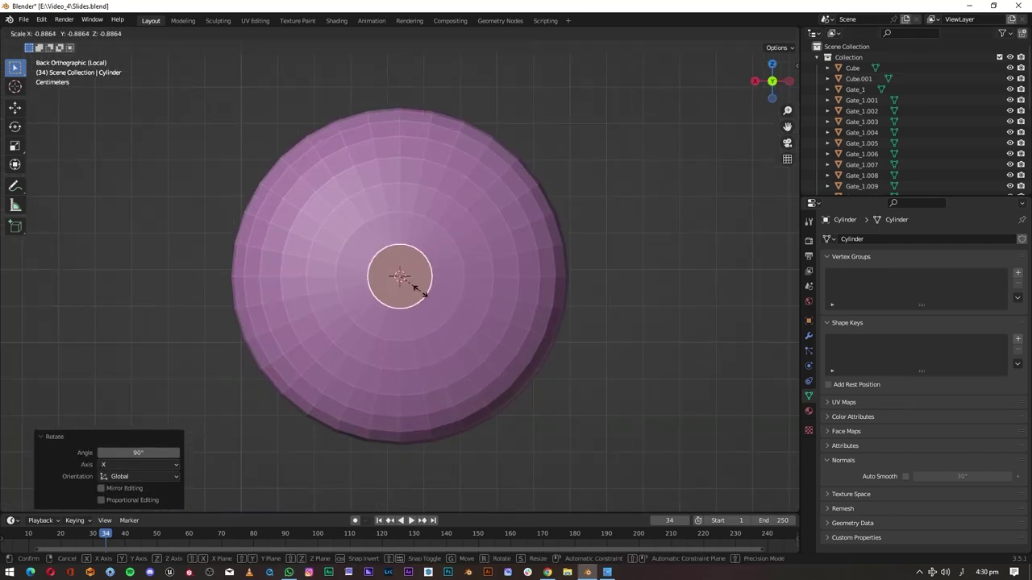
pyautogui.click(420, 291)
# - Rotate the cylinder's tabs upright into landing-gear struts
pyautogui.moveTo(420, 291); pyautogui.dragTo(429, 431, button='middle')
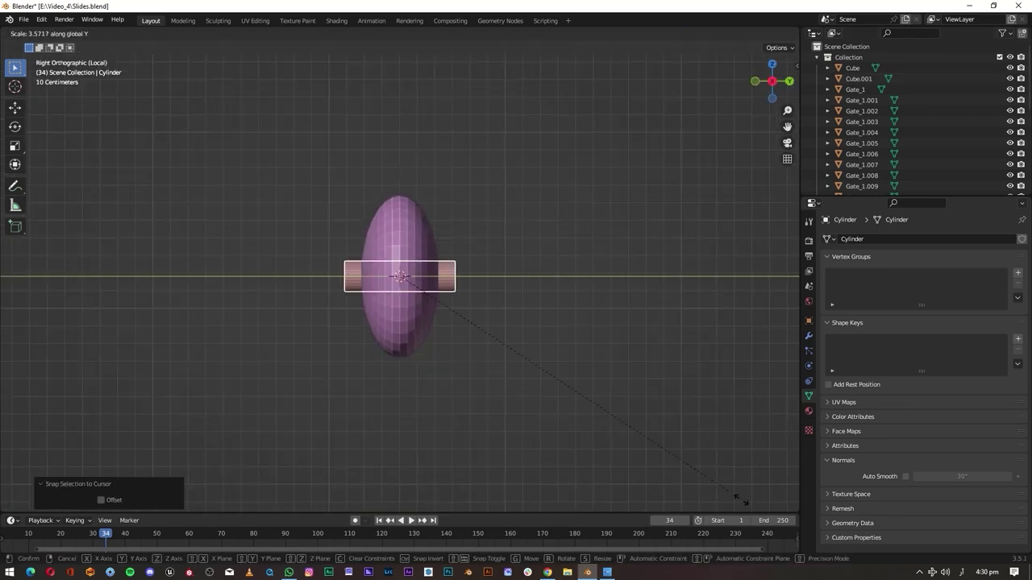
pyautogui.moveTo(572, 320); pyautogui.dragTo(586, 267, button='middle')
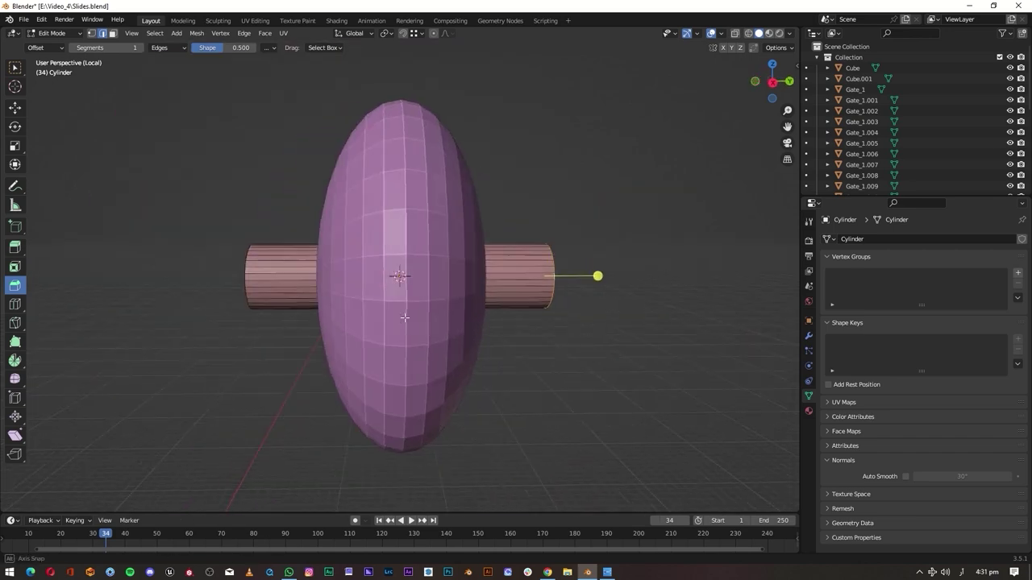
pyautogui.scroll(2, 586, 267)
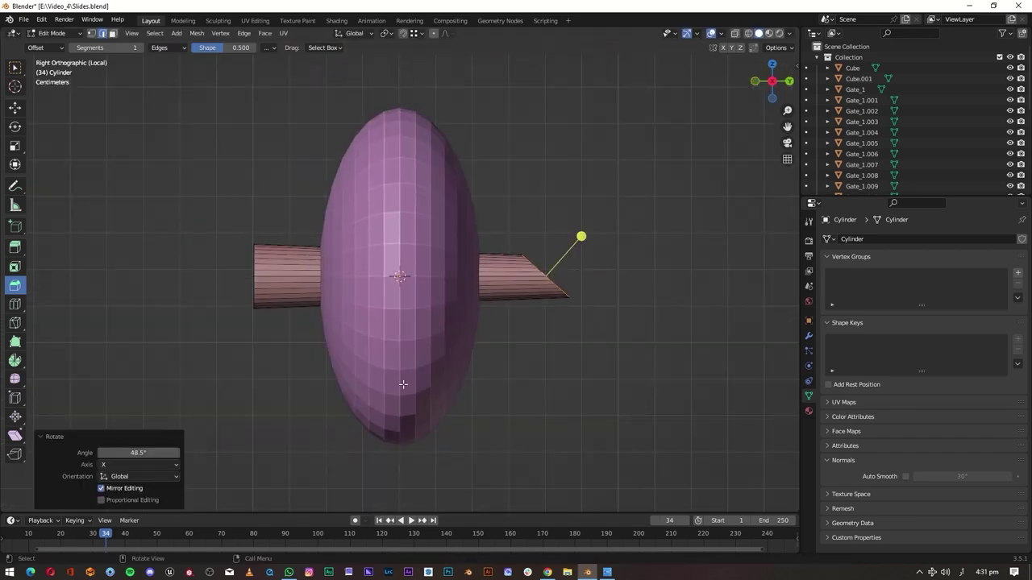
pyautogui.press('Return')
pyautogui.moveTo(136, 455); pyautogui.dragTo(231, 337, button='middle')
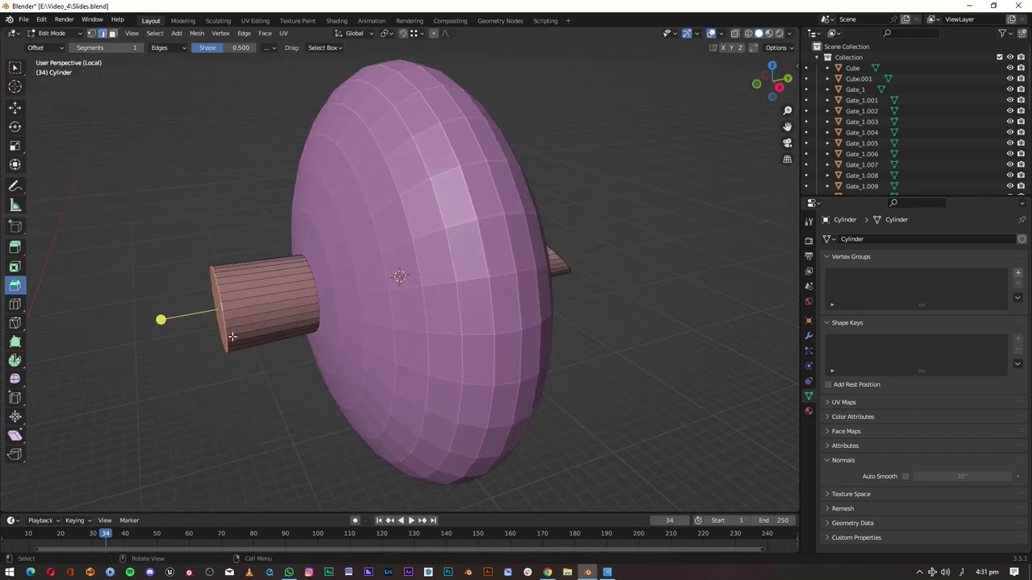
pyautogui.press('Return')
pyautogui.moveTo(139, 453)
pyautogui.mouseDown(button='middle')
pyautogui.moveTo(426, 428)
pyautogui.moveTo(588, 302)
pyautogui.moveTo(550, 325)
pyautogui.mouseUp(button='middle')
pyautogui.hotkey('ctrl', 'shift', 'z')
pyautogui.moveTo(532, 246); pyautogui.dragTo(516, 311, button='middle')
pyautogui.press('Tab')
# - Move the struts -0.15 m along Y to sit over the wheel
pyautogui.press('KP_Divide')
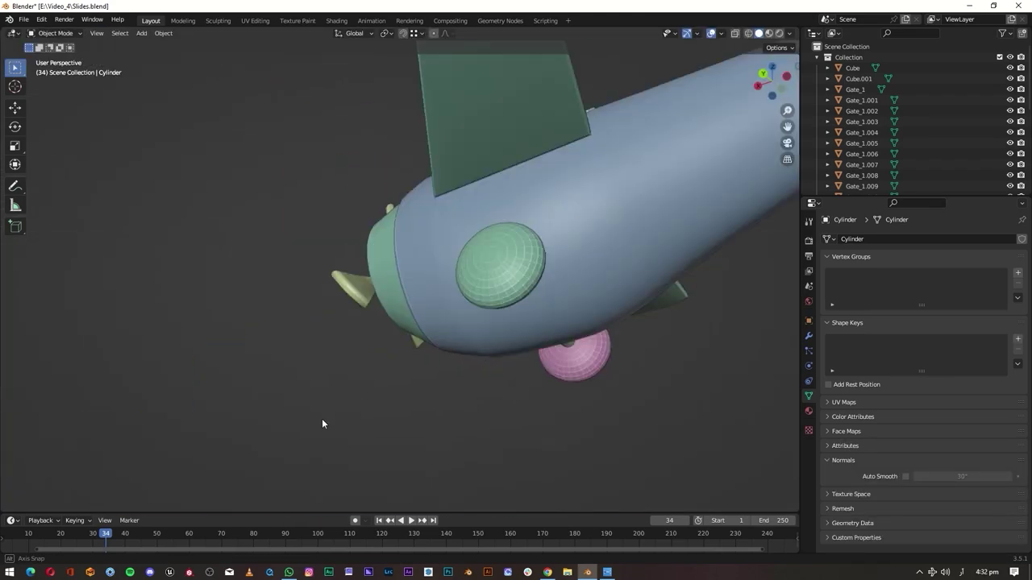
pyautogui.moveTo(322, 420)
pyautogui.mouseDown(button='middle')
pyautogui.moveTo(396, 475)
pyautogui.moveTo(415, 413)
pyautogui.mouseUp(button='middle')
pyautogui.scroll(5, 414, 413)
pyautogui.scroll(-3, 436, 377)
pyautogui.press('Tab')
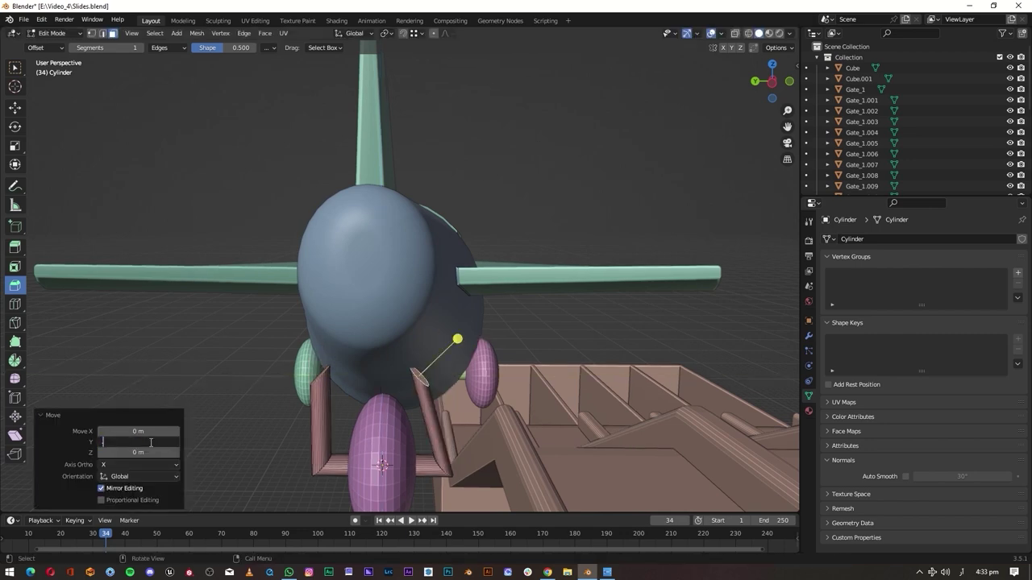
pyautogui.moveTo(296, 385); pyautogui.dragTo(315, 423, button='middle')
pyautogui.write('-0.15')
pyautogui.press('Return')
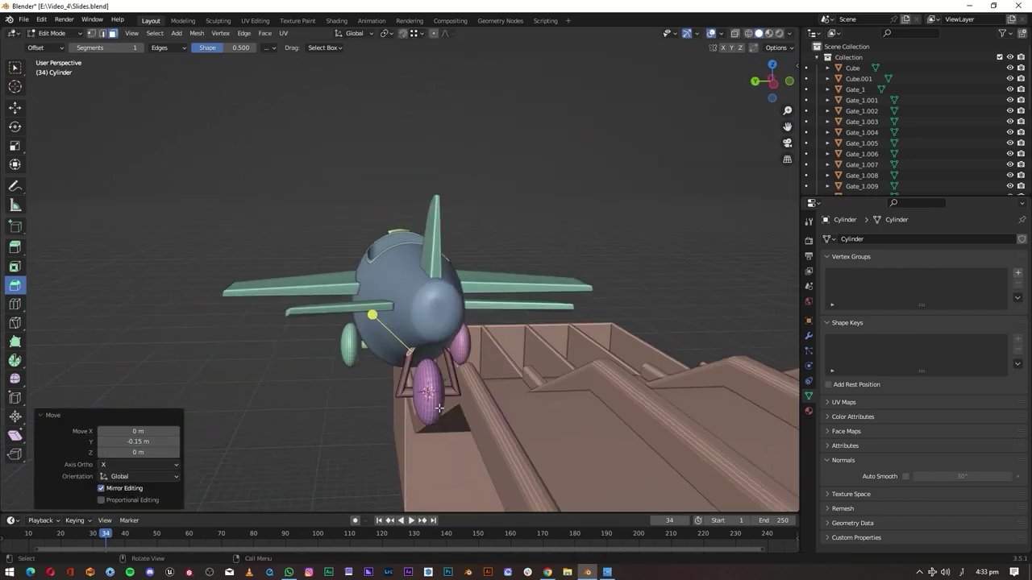
pyautogui.moveTo(403, 379); pyautogui.dragTo(453, 375, button='middle')
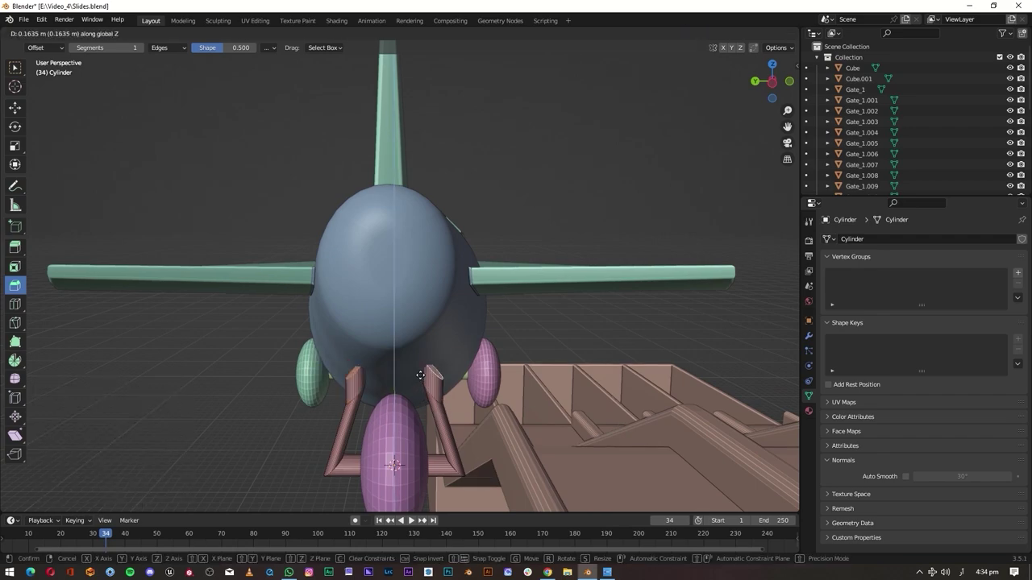
pyautogui.click(428, 341)
pyautogui.moveTo(428, 341); pyautogui.dragTo(403, 346, button='middle')
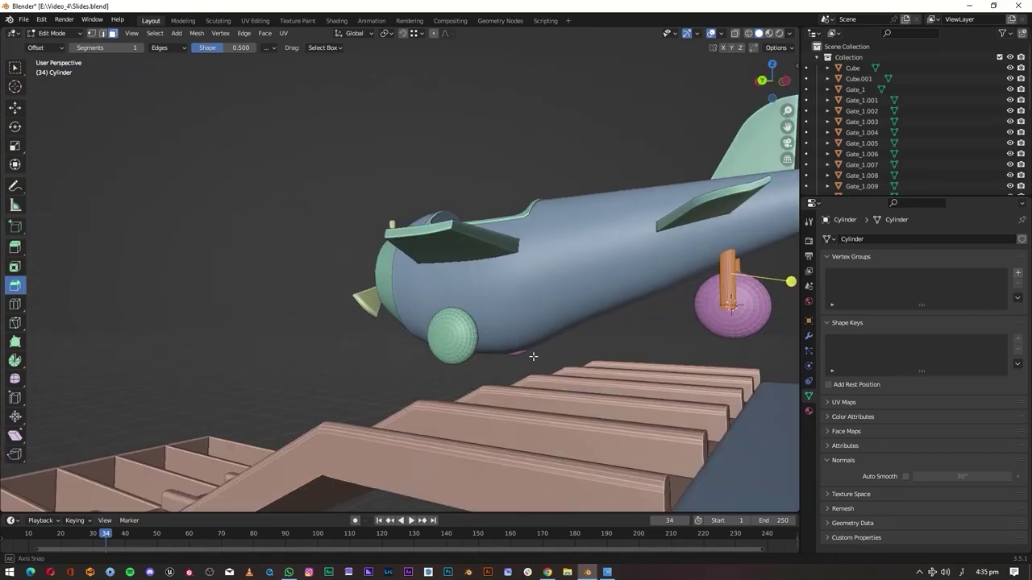
# - Switch the view to see-through and select all the geometry
pyautogui.hotkey('shift', 'z')
pyautogui.moveTo(287, 184); pyautogui.dragTo(679, 322)
pyautogui.press('Tab')
pyautogui.press('a')
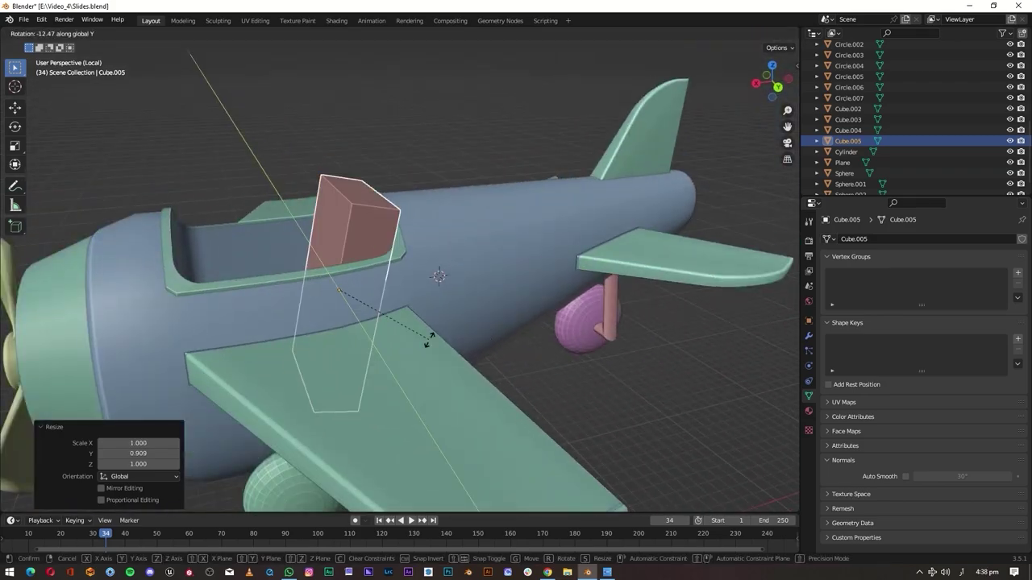
# - Confirm the seat box's -12.5° Y tilt and bevel all its edges round
pyautogui.click(428, 338)
pyautogui.moveTo(428, 339); pyautogui.dragTo(272, 286, button='middle')
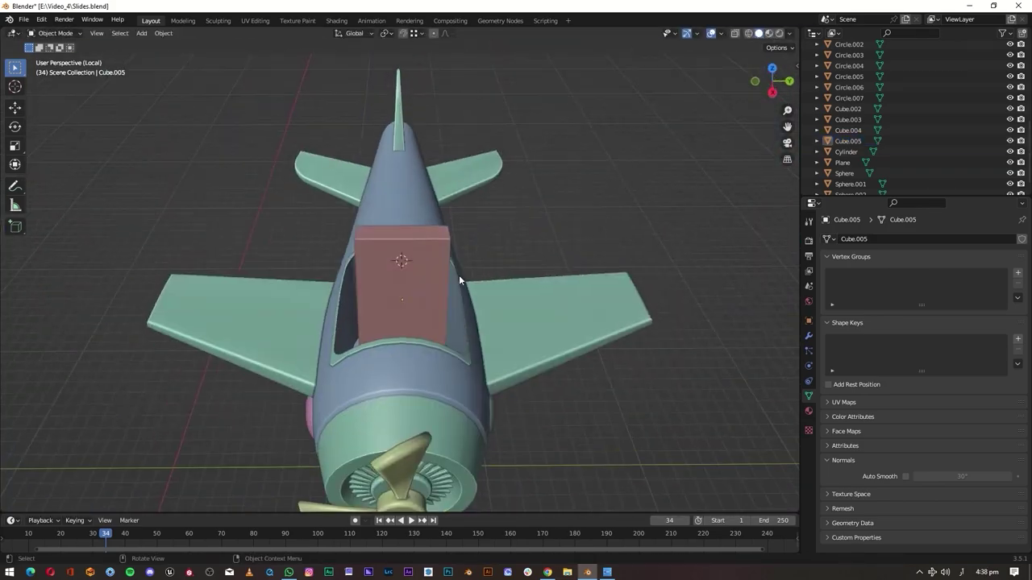
pyautogui.press('Tab')
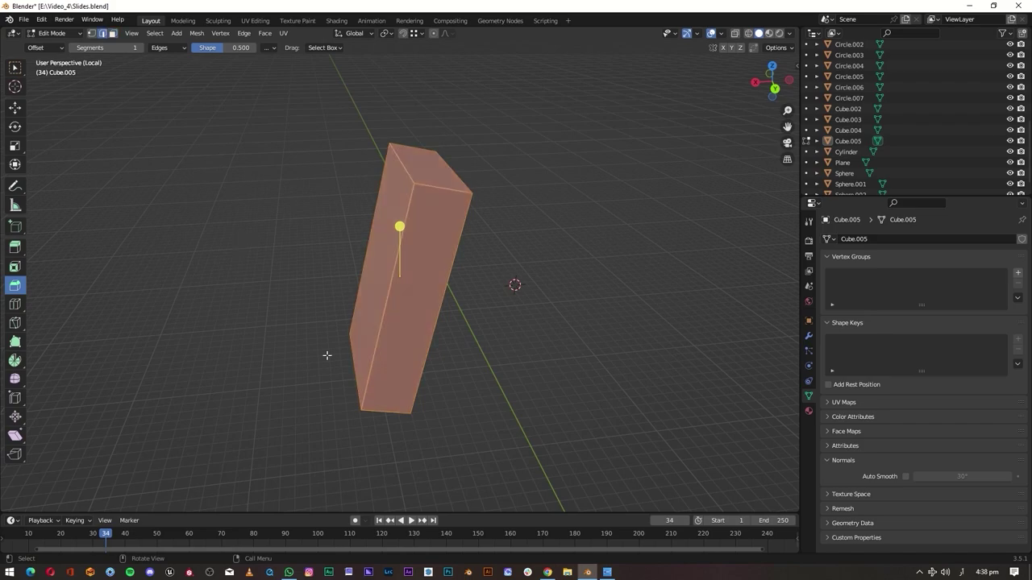
pyautogui.click(377, 163)
pyautogui.press('Tab')
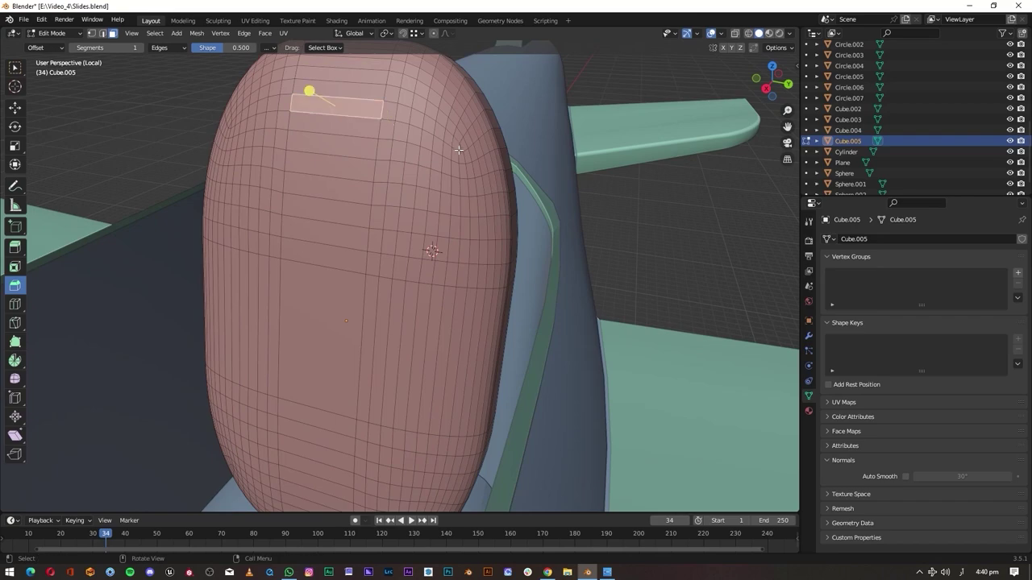
# - Select two horizontal edge loops on the seat back and push them inward as grooves
pyautogui.keyDown('ctrl'); pyautogui.click(310, 91); pyautogui.keyUp('ctrl')
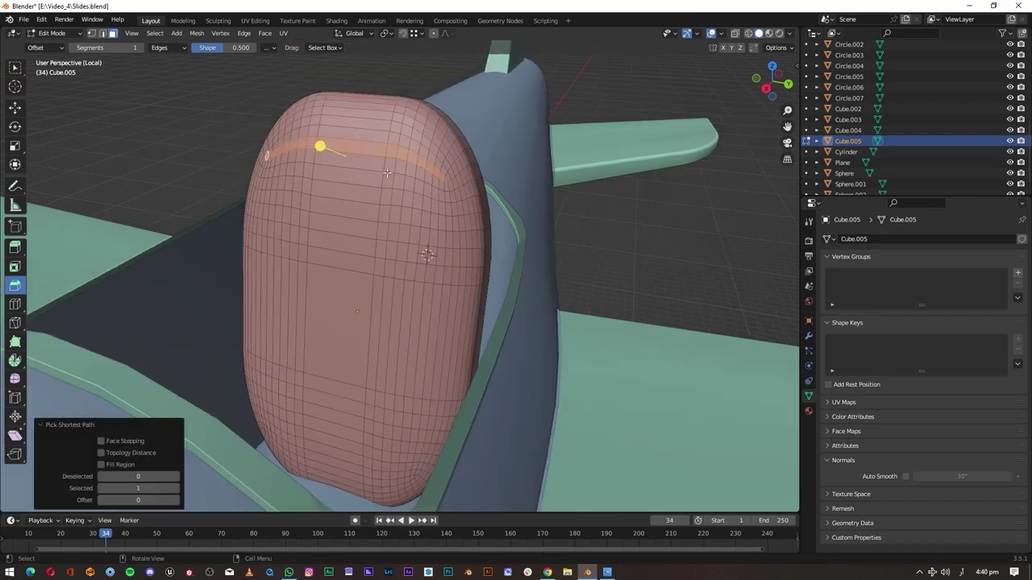
pyautogui.scroll(-2, 453, 174)
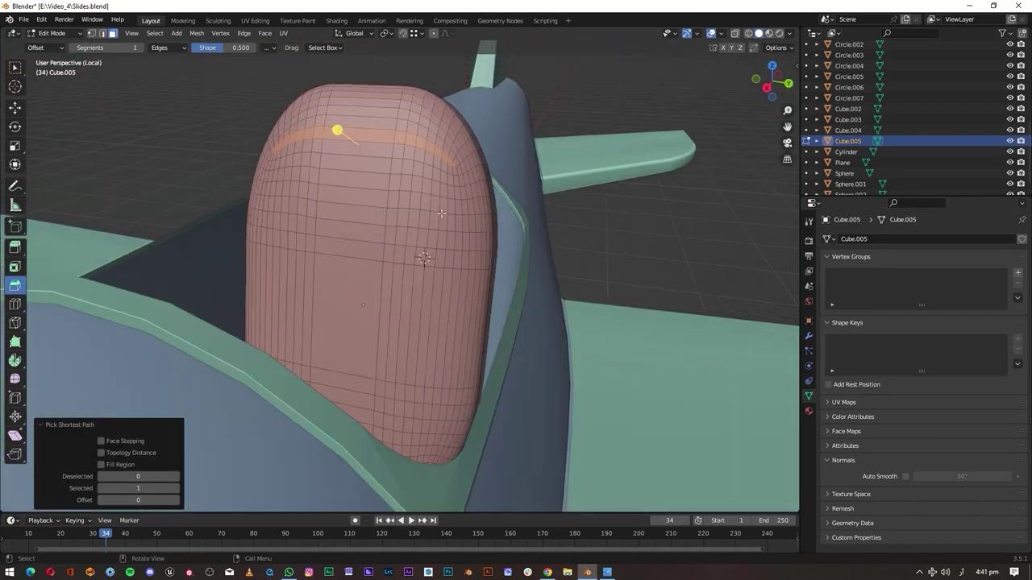
pyautogui.scroll(3, 344, 243)
pyautogui.keyDown('ctrl'); pyautogui.click(403, 137); pyautogui.keyUp('ctrl')
pyautogui.moveTo(403, 137)
pyautogui.mouseDown(button='middle')
pyautogui.moveTo(218, 137)
pyautogui.moveTo(274, 194)
pyautogui.moveTo(279, 254)
pyautogui.mouseUp(button='middle')
pyautogui.click(290, 175)
pyautogui.scroll(3, 410, 230)
pyautogui.moveTo(410, 231); pyautogui.dragTo(341, 233, button='middle')
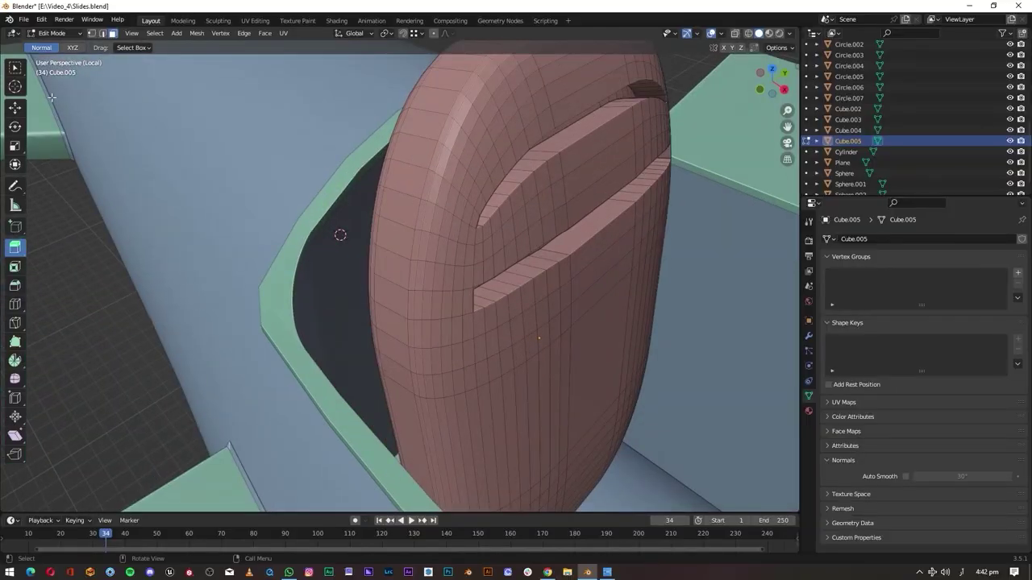
pyautogui.scroll(2, 558, 140)
pyautogui.moveTo(550, 106)
pyautogui.mouseDown(button='middle')
pyautogui.moveTo(410, 226)
pyautogui.moveTo(386, 338)
pyautogui.mouseUp(button='middle')
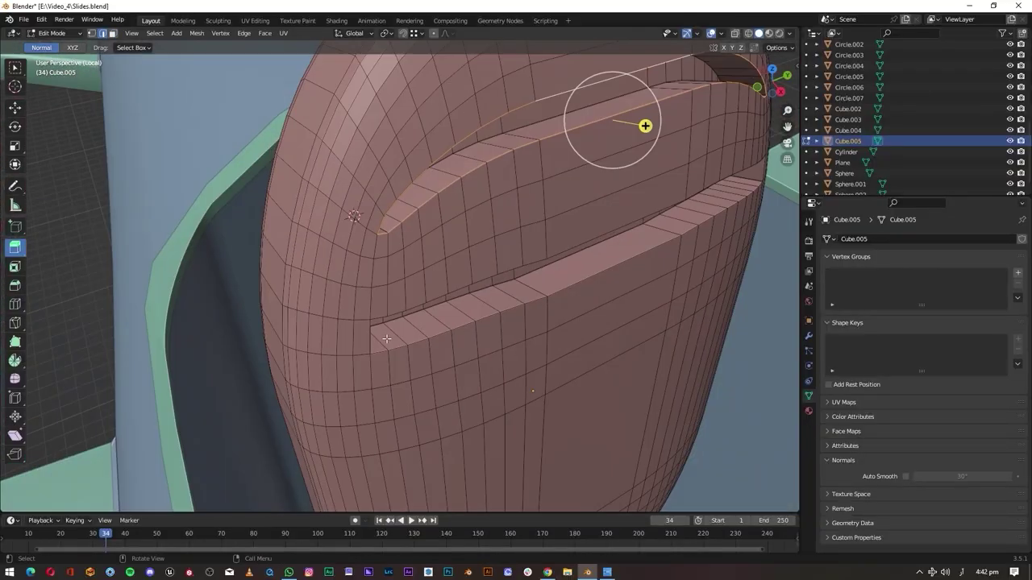
pyautogui.moveTo(595, 240); pyautogui.dragTo(629, 206, button='middle')
# - Bevel the groove edges and apply all transforms to the seat
pyautogui.hotkey('shift', 'space')
pyautogui.press('b')
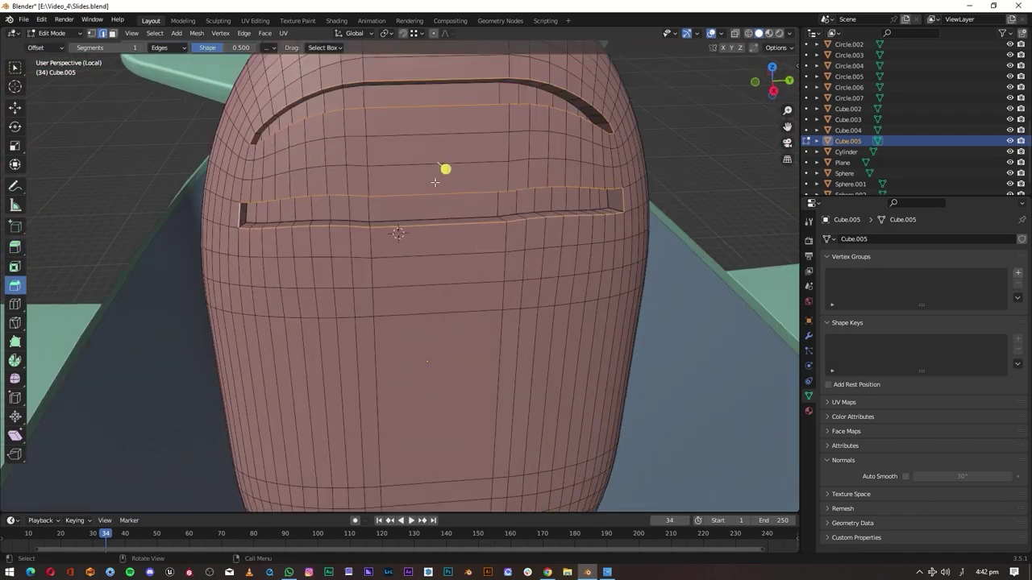
pyautogui.click(459, 141)
pyautogui.press('Tab')
pyautogui.moveTo(458, 140)
pyautogui.mouseDown(button='middle')
pyautogui.moveTo(689, 225)
pyautogui.moveTo(670, 242)
pyautogui.moveTo(573, 232)
pyautogui.mouseUp(button='middle')
pyautogui.click(332, 173)
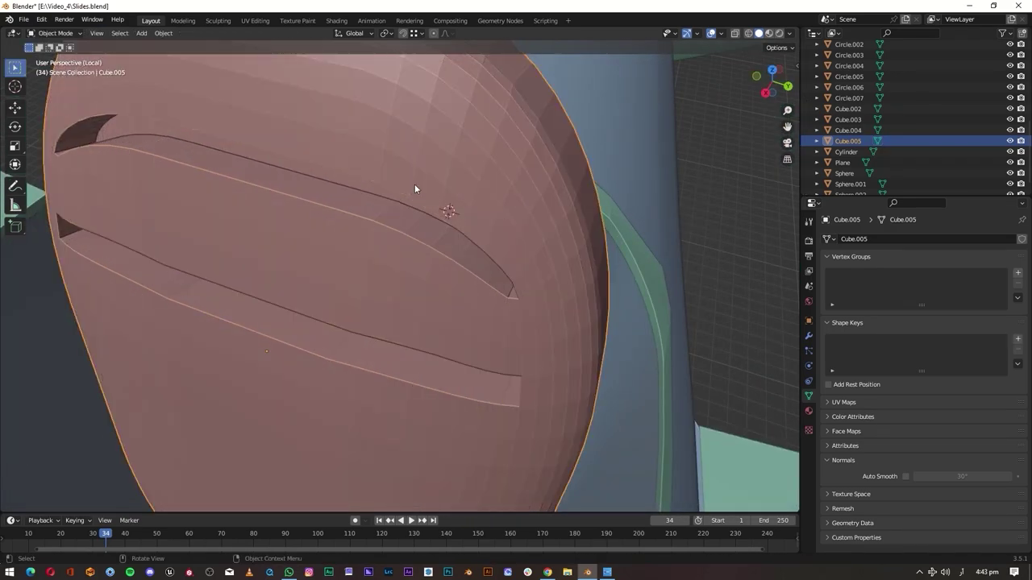
# - Bevel the selected groove edges once more in Edit Mode
pyautogui.moveTo(200, 89); pyautogui.dragTo(382, 328, button='middle')
pyautogui.press('Tab')
pyautogui.scroll(3, 335, 177)
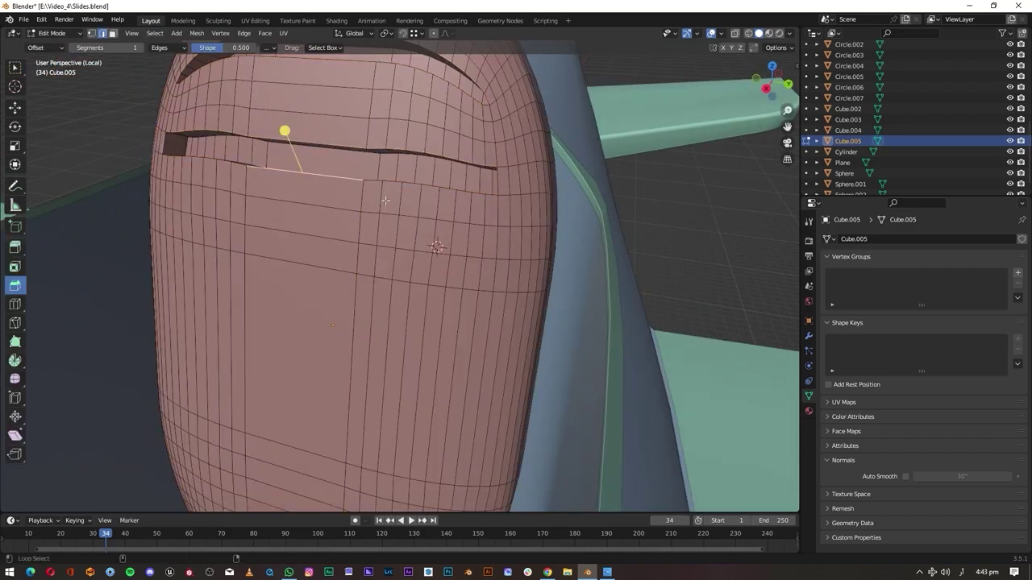
pyautogui.moveTo(274, 151); pyautogui.dragTo(336, 149, button='middle')
pyautogui.scroll(-2, 388, 120)
pyautogui.hotkey('ctrl', 'b')
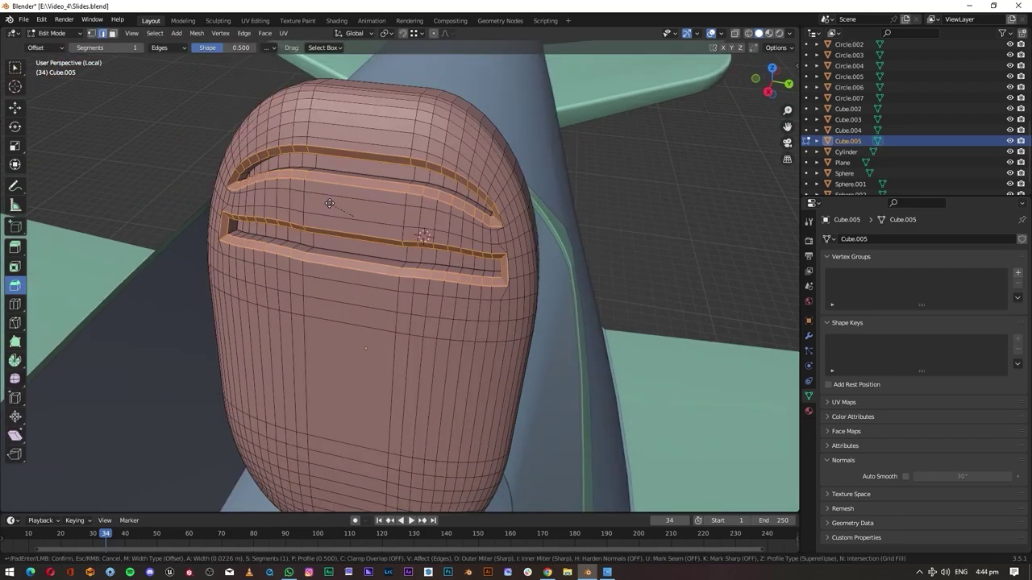
pyautogui.click(330, 200)
pyautogui.scroll(-3, 330, 201)
pyautogui.press('Tab')
# - Select the seat and duplicate it with Shift+D
pyautogui.moveTo(347, 241)
pyautogui.mouseDown(button='middle')
pyautogui.moveTo(417, 257)
pyautogui.moveTo(396, 221)
pyautogui.moveTo(445, 322)
pyautogui.mouseUp(button='middle')
pyautogui.scroll(-3, 445, 321)
pyautogui.click(329, 298)
pyautogui.moveTo(329, 299); pyautogui.dragTo(403, 335, button='middle')
pyautogui.hotkey('shift', 'd')
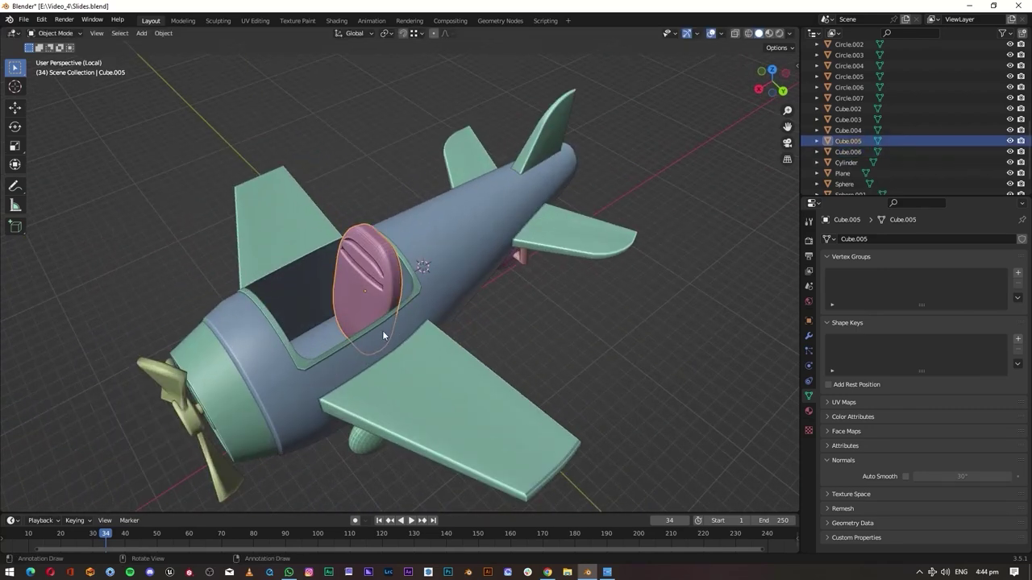
# - Rotate the seat copy and lower it along Z into the cockpit as a cushion
pyautogui.click(355, 307)
pyautogui.press('r')
pyautogui.press('x')
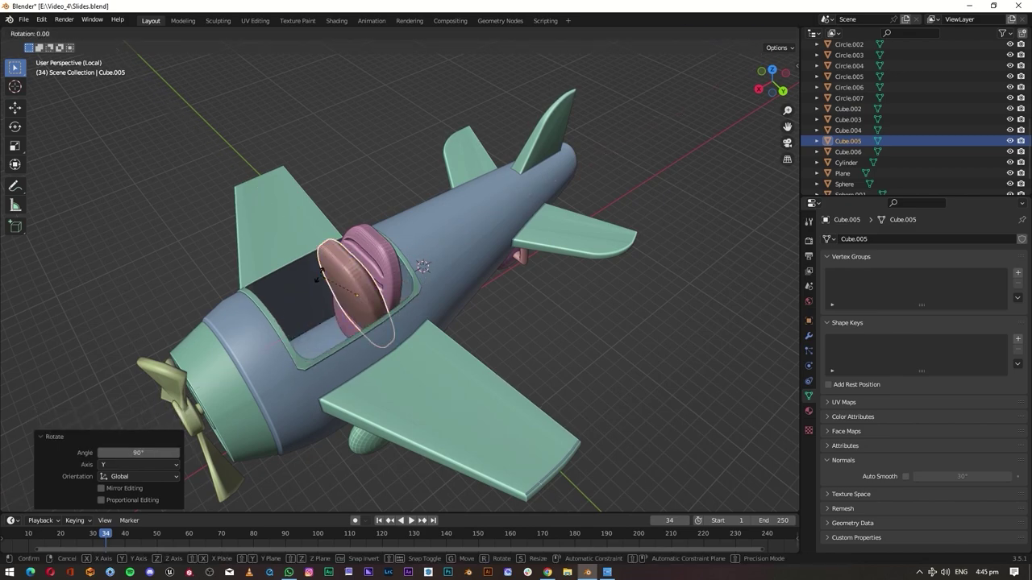
pyautogui.press('Escape')
pyautogui.moveTo(319, 274)
pyautogui.mouseDown(button='middle')
pyautogui.moveTo(425, 333)
pyautogui.moveTo(362, 306)
pyautogui.moveTo(533, 320)
pyautogui.moveTo(325, 329)
pyautogui.moveTo(329, 262)
pyautogui.moveTo(336, 293)
pyautogui.moveTo(217, 321)
pyautogui.moveTo(491, 328)
pyautogui.moveTo(489, 284)
pyautogui.moveTo(307, 400)
pyautogui.moveTo(402, 307)
pyautogui.mouseUp(button='middle')
pyautogui.press('g')
pyautogui.press('z')
pyautogui.click(332, 339)
# - Fine-tune the cushion's height, deselect it, and compare against the reference video
pyautogui.press('g')
pyautogui.press('z')
pyautogui.hotkey('alt', 'a')
pyautogui.scroll(-2, 218, 321)
pyautogui.hotkey('alt', 'Tab')
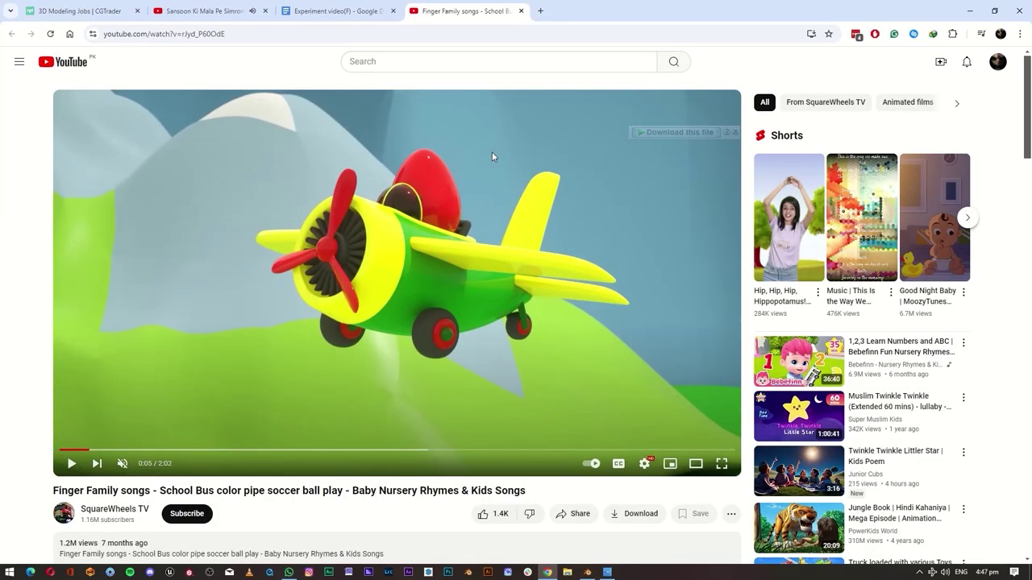
pyautogui.hotkey('alt', 'Tab')
pyautogui.hotkey('alt', 'Tab')
pyautogui.hotkey('alt', 'Tab')
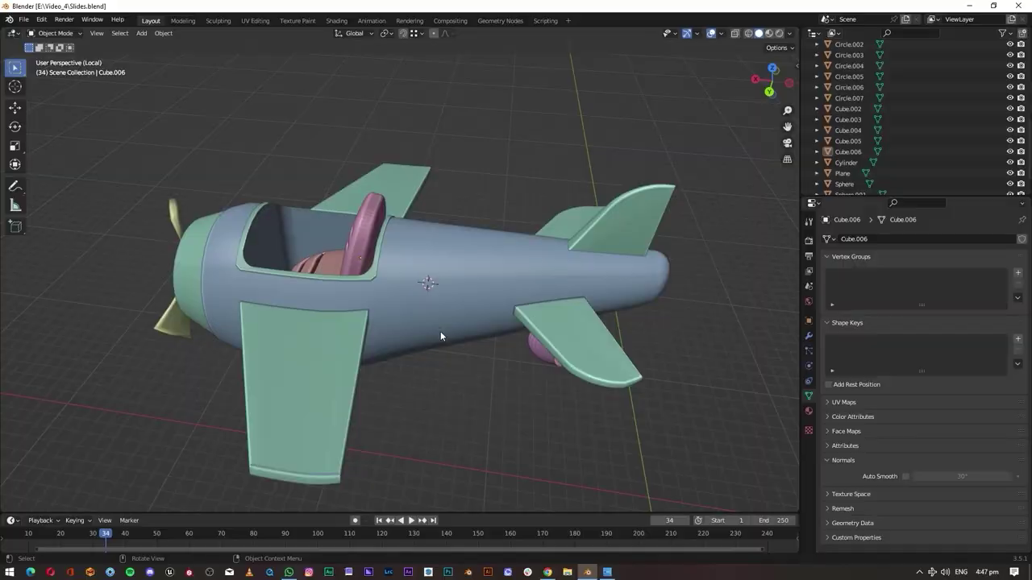
pyautogui.hotkey('alt', 'Tab')
pyautogui.hotkey('alt', 'Tab')
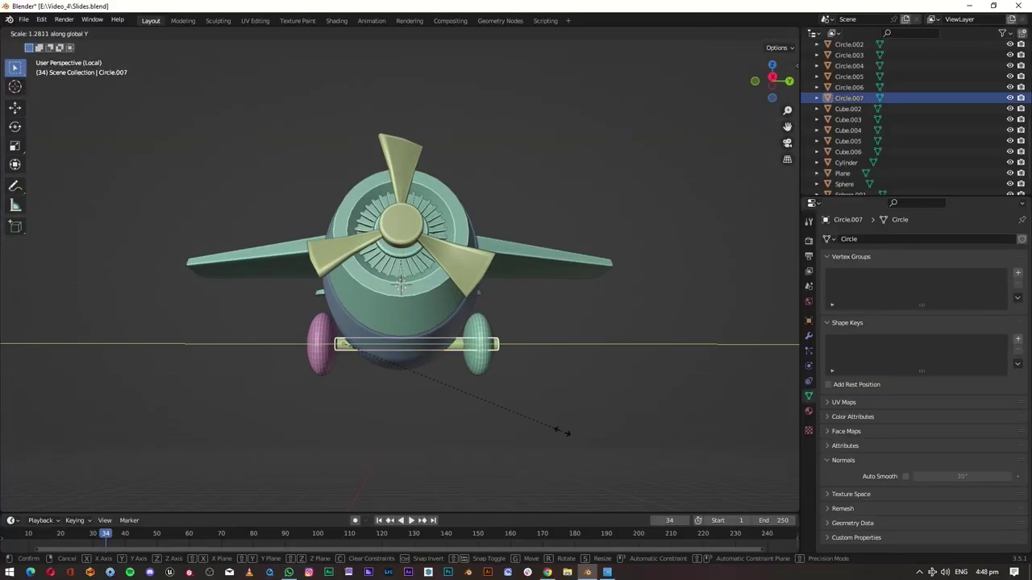
# - Stretch the bar along the Y axis
pyautogui.press('s')
pyautogui.press('y')
pyautogui.click(482, 468)
pyautogui.moveTo(482, 468)
pyautogui.mouseDown(button='middle')
pyautogui.moveTo(310, 364)
pyautogui.moveTo(576, 388)
pyautogui.moveTo(564, 322)
pyautogui.mouseUp(button='middle')
# - Bevel the axle mesh in Edit Mode
pyautogui.press('Tab')
pyautogui.scroll(5, 559, 254)
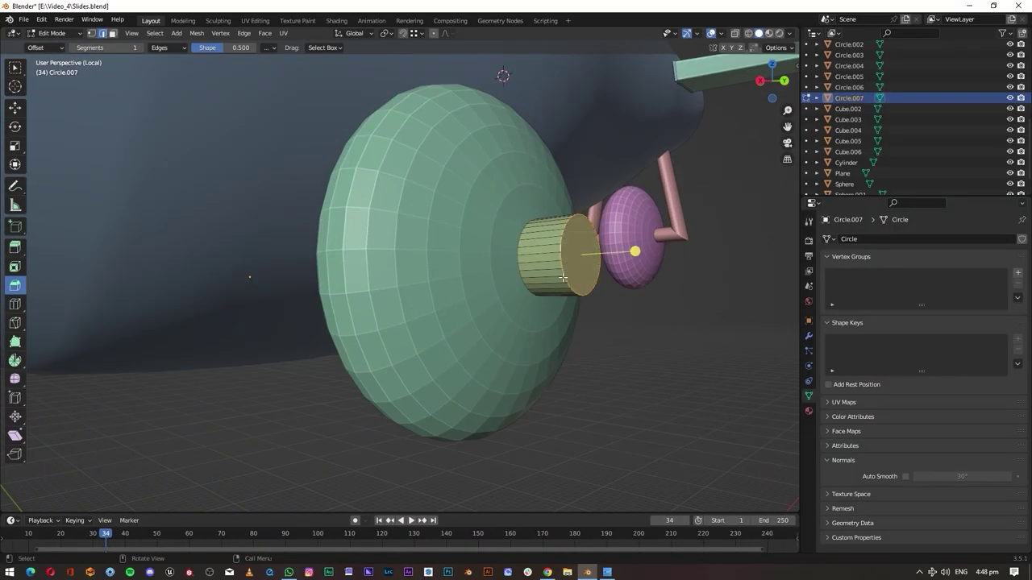
pyautogui.moveTo(562, 278)
pyautogui.mouseDown(button='middle')
pyautogui.moveTo(395, 325)
pyautogui.moveTo(258, 330)
pyautogui.moveTo(486, 99)
pyautogui.moveTo(352, 94)
pyautogui.moveTo(509, 330)
pyautogui.mouseUp(button='middle')
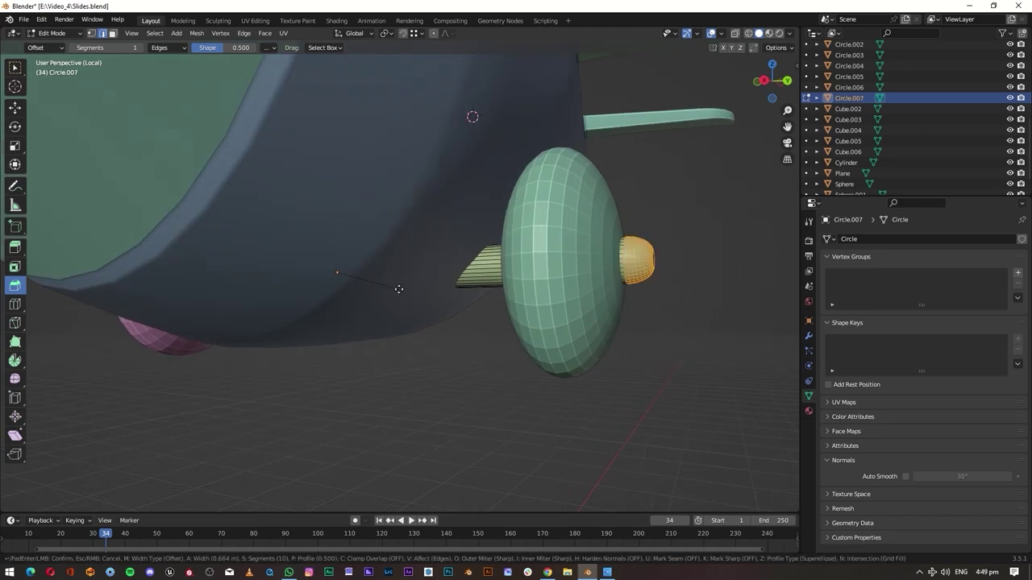
pyautogui.click(396, 280)
pyautogui.moveTo(396, 280)
pyautogui.mouseDown(button='middle')
pyautogui.moveTo(329, 376)
pyautogui.moveTo(507, 357)
pyautogui.moveTo(399, 389)
pyautogui.moveTo(410, 416)
pyautogui.mouseUp(button='middle')
pyautogui.press('Tab')
# - Bring up apply-transform options, then bevel the axle cylinder's end edge
pyautogui.scroll(5, 237, 359)
pyautogui.moveTo(237, 360); pyautogui.dragTo(538, 387, button='middle')
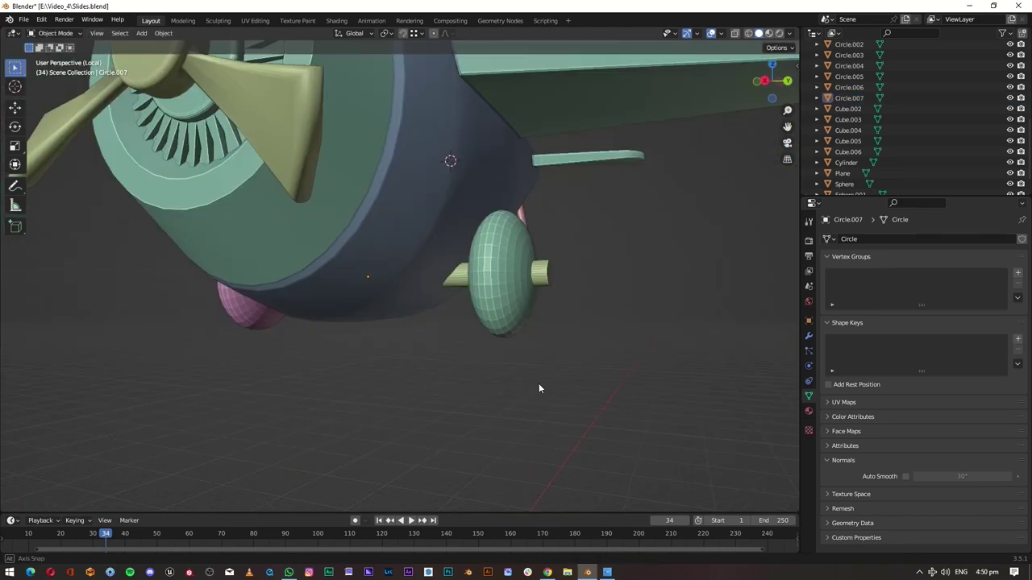
pyautogui.hotkey('ctrl', 'a')
pyautogui.scroll(-3, 386, 335)
pyautogui.press('Tab')
pyautogui.moveTo(386, 335)
pyautogui.mouseDown(button='middle')
pyautogui.moveTo(368, 97)
pyautogui.moveTo(424, 410)
pyautogui.moveTo(279, 357)
pyautogui.mouseUp(button='middle')
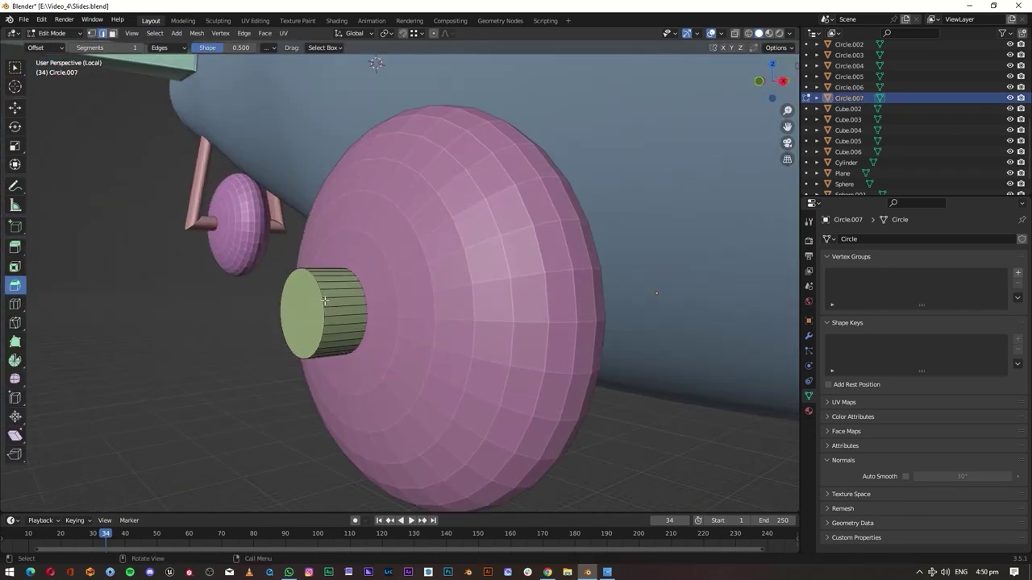
pyautogui.moveTo(346, 313)
pyautogui.mouseDown(button='middle')
pyautogui.moveTo(490, 316)
pyautogui.moveTo(212, 288)
pyautogui.moveTo(457, 289)
pyautogui.mouseUp(button='middle')
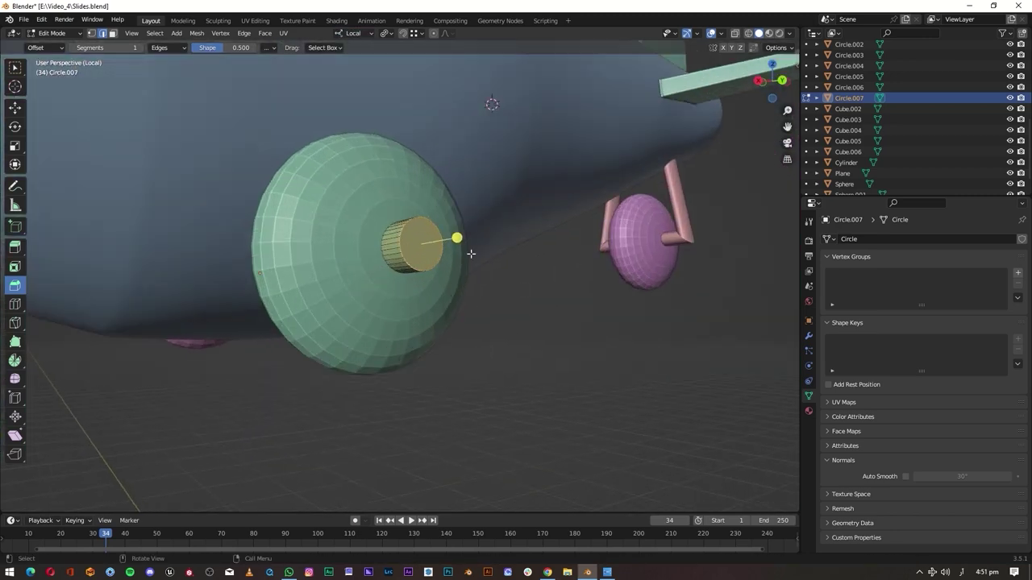
pyautogui.moveTo(470, 253); pyautogui.dragTo(451, 292)
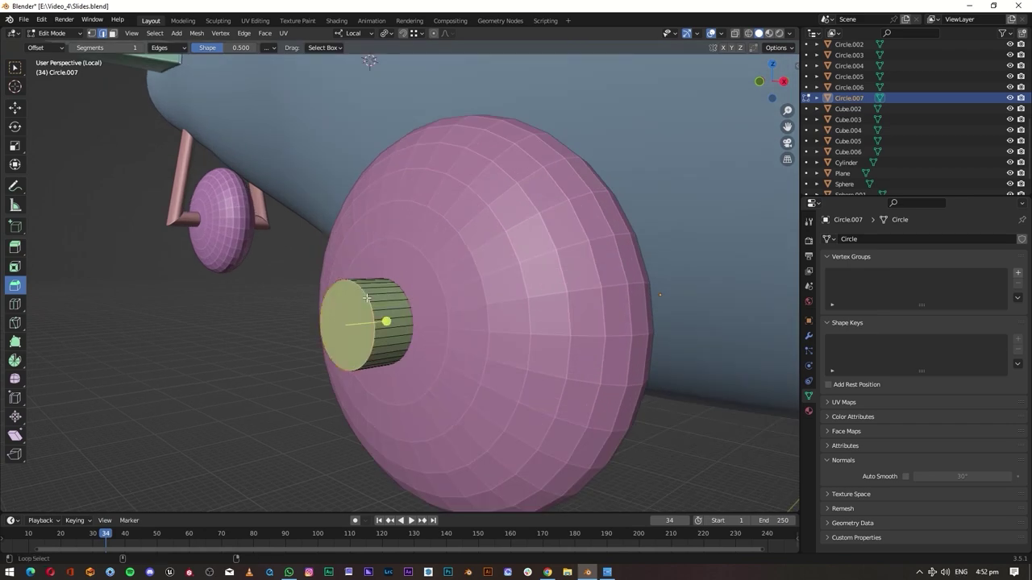
# - Orbit and zoom around the plane to inspect the front wheel
pyautogui.scroll(-8, 366, 298)
pyautogui.moveTo(481, 375); pyautogui.dragTo(341, 352, button='middle')
pyautogui.scroll(3, 341, 352)
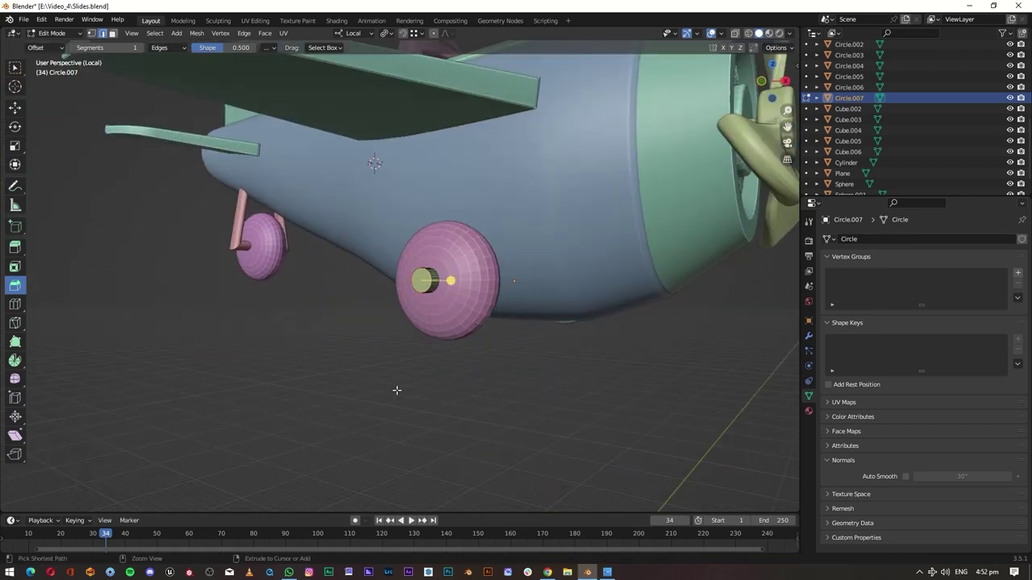
pyautogui.scroll(-5, 527, 385)
pyautogui.moveTo(527, 385)
pyautogui.mouseDown(button='middle')
pyautogui.moveTo(617, 368)
pyautogui.moveTo(357, 309)
pyautogui.mouseUp(button='middle')
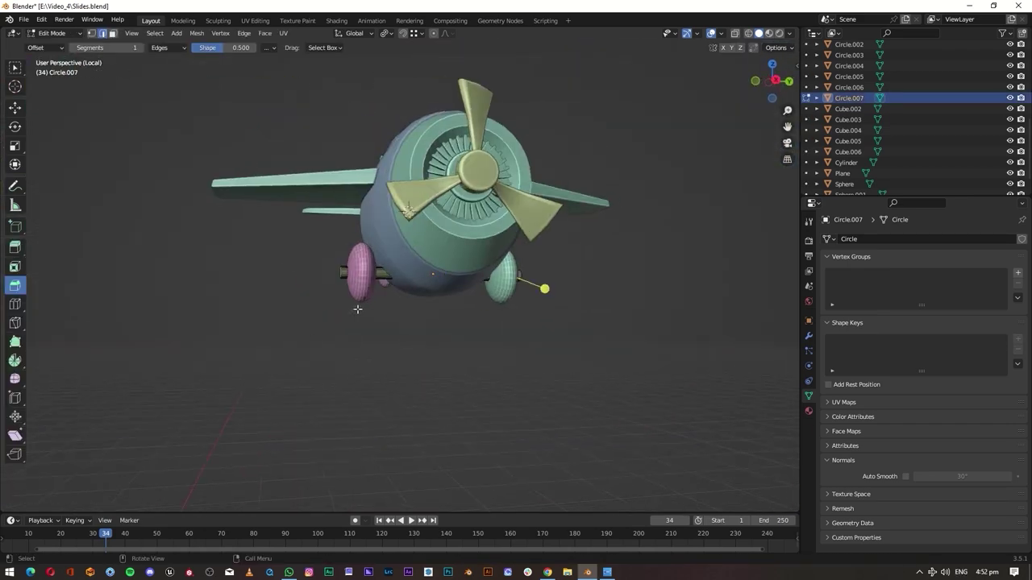
pyautogui.scroll(5, 357, 308)
pyautogui.scroll(3, 343, 440)
# - Add a new cylinder and rotate it 90° on X
pyautogui.press('Tab')
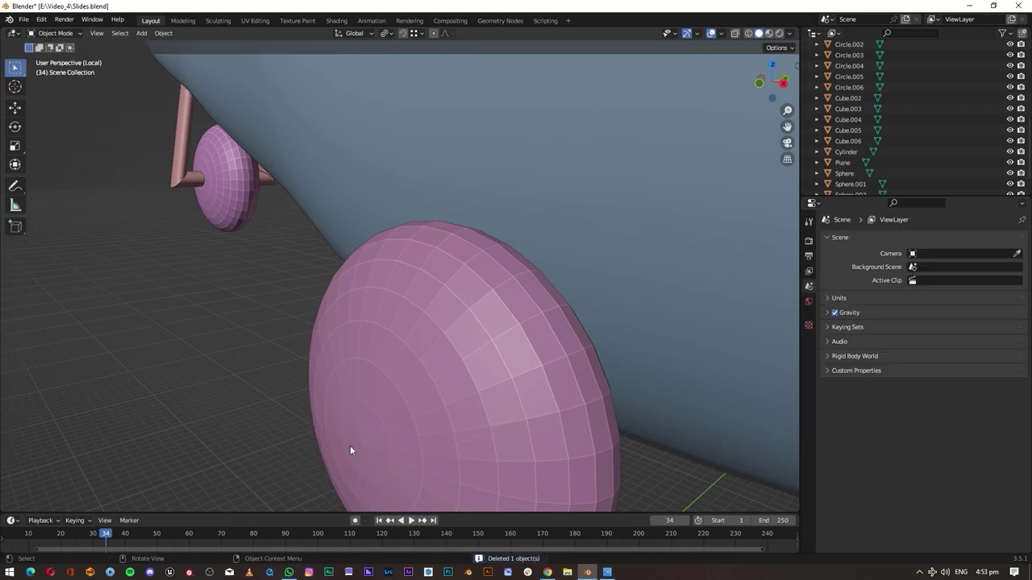
pyautogui.hotkey('shift', 'a')
pyautogui.moveTo(350, 446)
pyautogui.mouseDown(button='middle')
pyautogui.moveTo(553, 343)
pyautogui.moveTo(533, 295)
pyautogui.moveTo(488, 413)
pyautogui.mouseUp(button='middle')
pyautogui.click(571, 309)
pyautogui.write('rx')
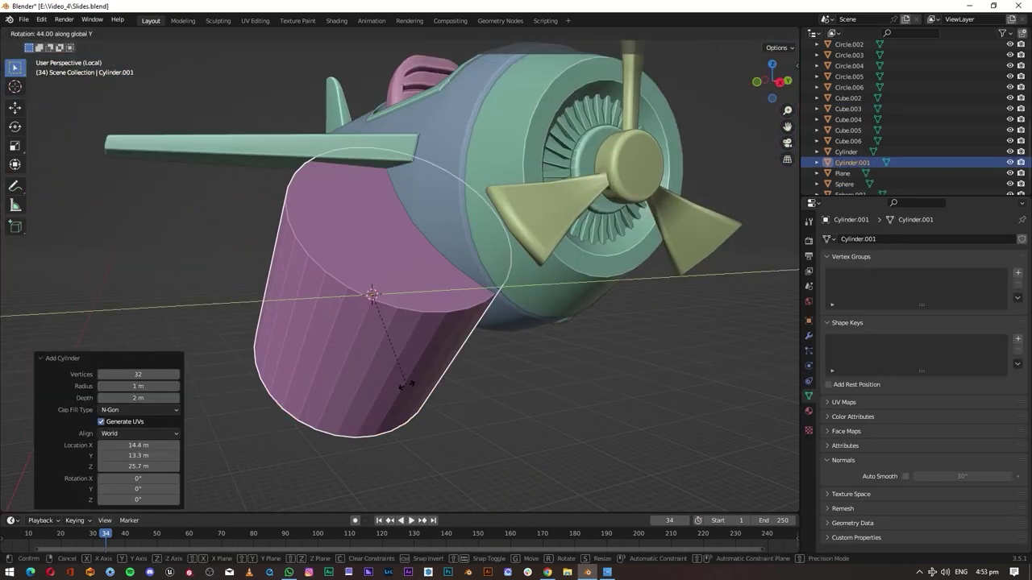
pyautogui.write('90')
pyautogui.press('Return')
# - Scale the cylinder down to axle thickness
pyautogui.press('s')
pyautogui.press('Escape')
pyautogui.moveTo(337, 348)
pyautogui.mouseDown(button='middle')
pyautogui.moveTo(531, 409)
pyautogui.moveTo(580, 398)
pyautogui.mouseUp(button='middle')
pyautogui.press('s')
pyautogui.click(478, 387)
# - From the side view, set the cylinder's origin to its geometry centre
pyautogui.press('KP_3')
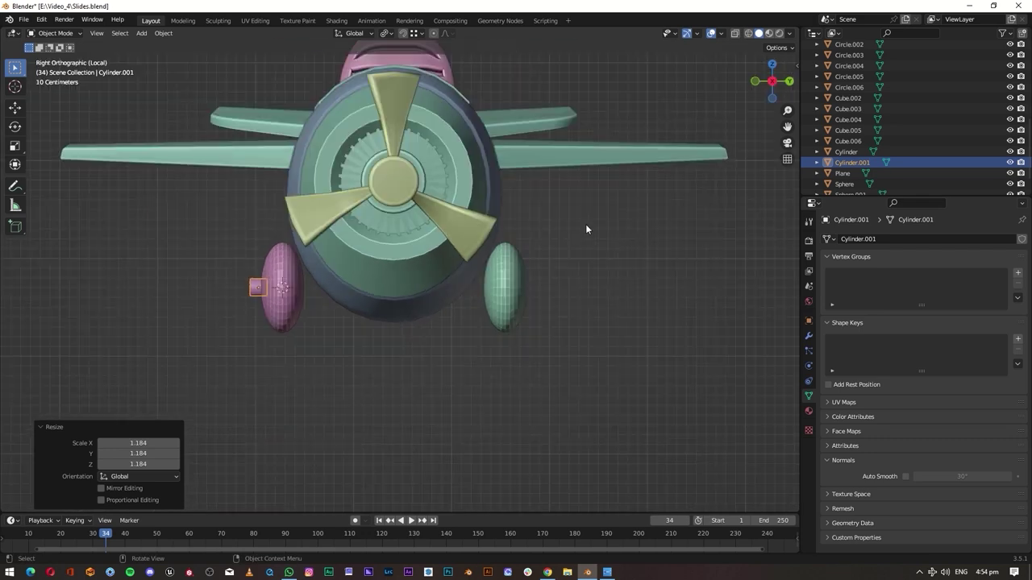
pyautogui.click(484, 313)
pyautogui.click(164, 33)
pyautogui.click(306, 68)
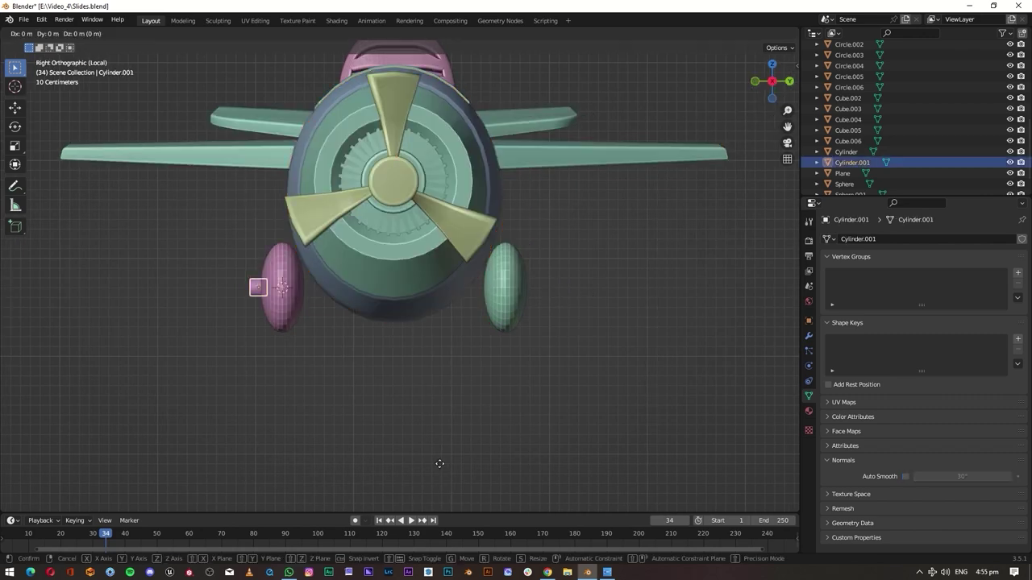
# - Stretch the axle between both front wheels and rescale it
pyautogui.click(681, 248)
pyautogui.moveTo(681, 247); pyautogui.dragTo(444, 298, button='middle')
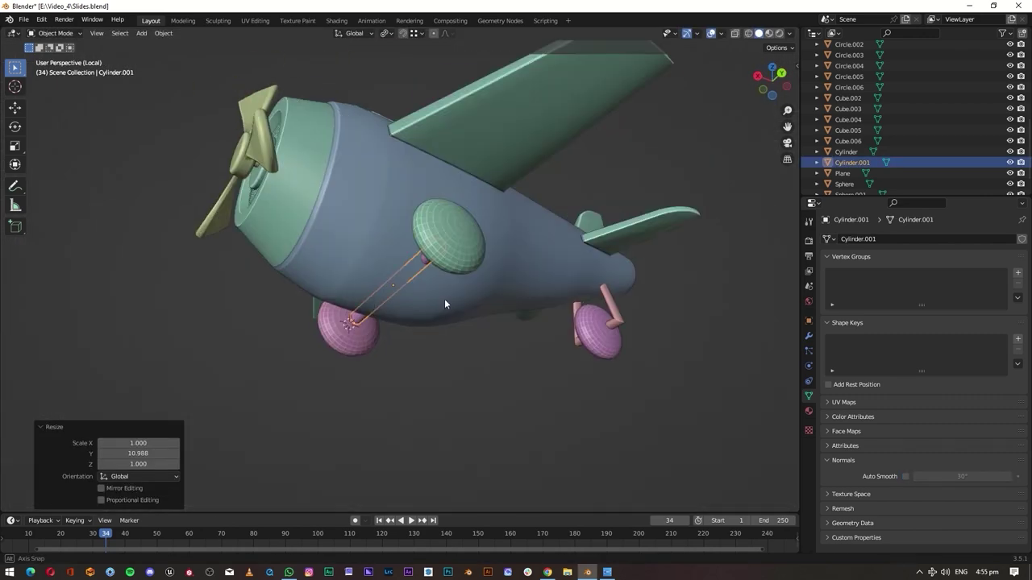
pyautogui.click(771, 81)
pyautogui.press('s')
pyautogui.click(470, 414)
pyautogui.moveTo(470, 414); pyautogui.dragTo(577, 312, button='middle')
# - In Edit Mode, set the pivot to Median Point and edit the bevel width
pyautogui.press('Tab')
pyautogui.click(385, 33)
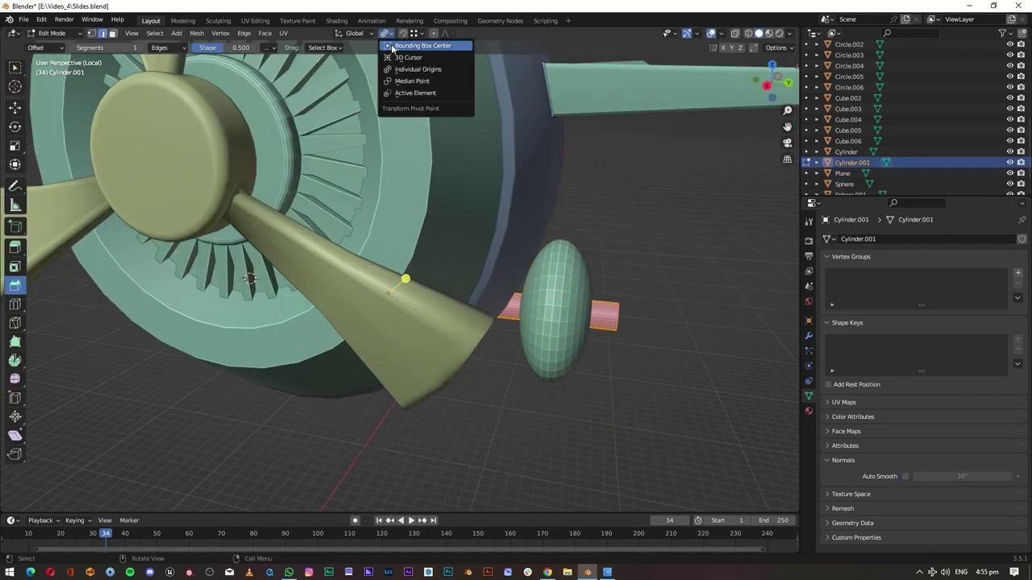
pyautogui.click(411, 81)
pyautogui.moveTo(451, 242); pyautogui.dragTo(564, 314, button='middle')
pyautogui.scroll(3, 582, 320)
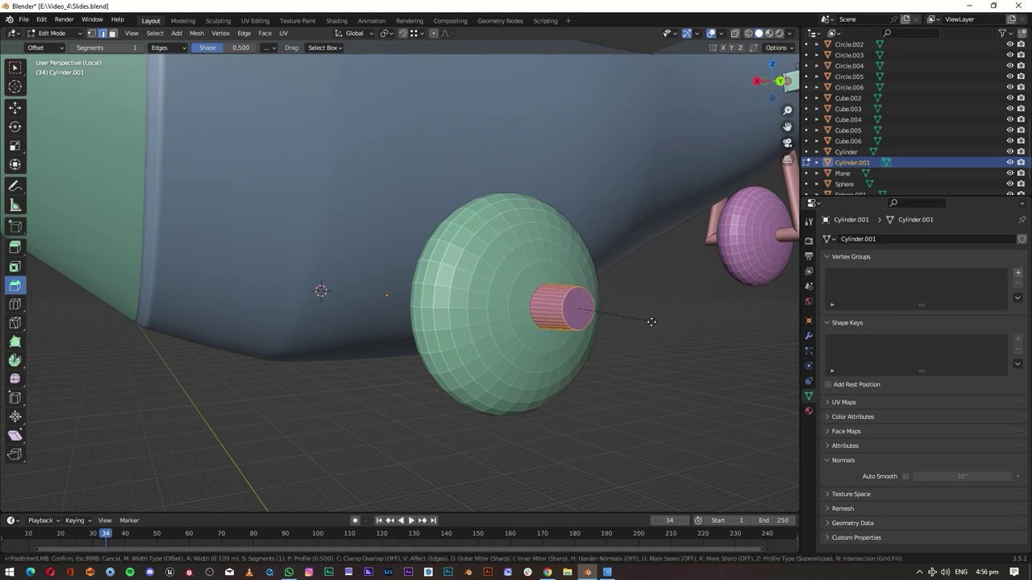
pyautogui.moveTo(291, 433); pyautogui.dragTo(117, 282, button='middle')
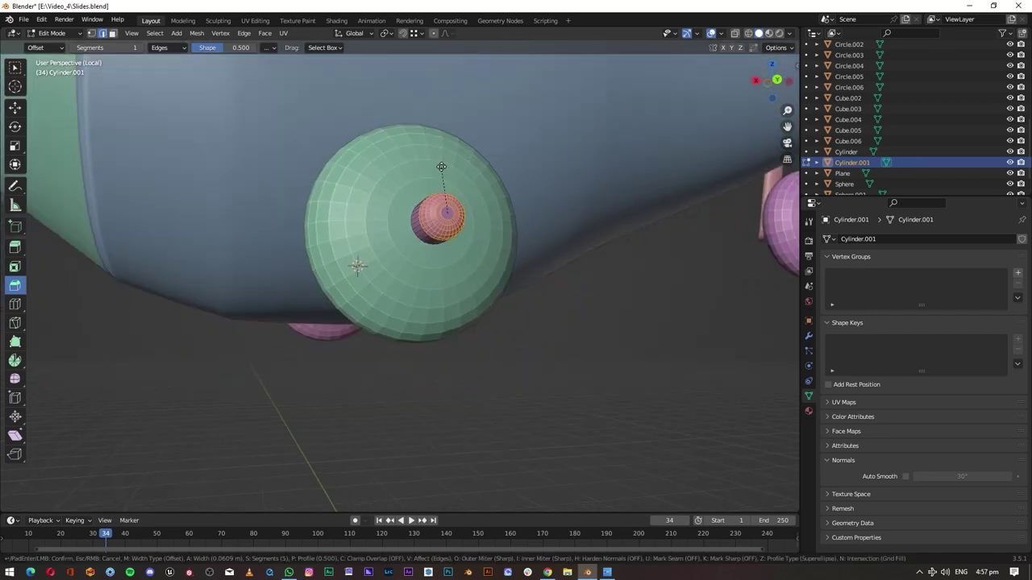
pyautogui.doubleClick(139, 337)
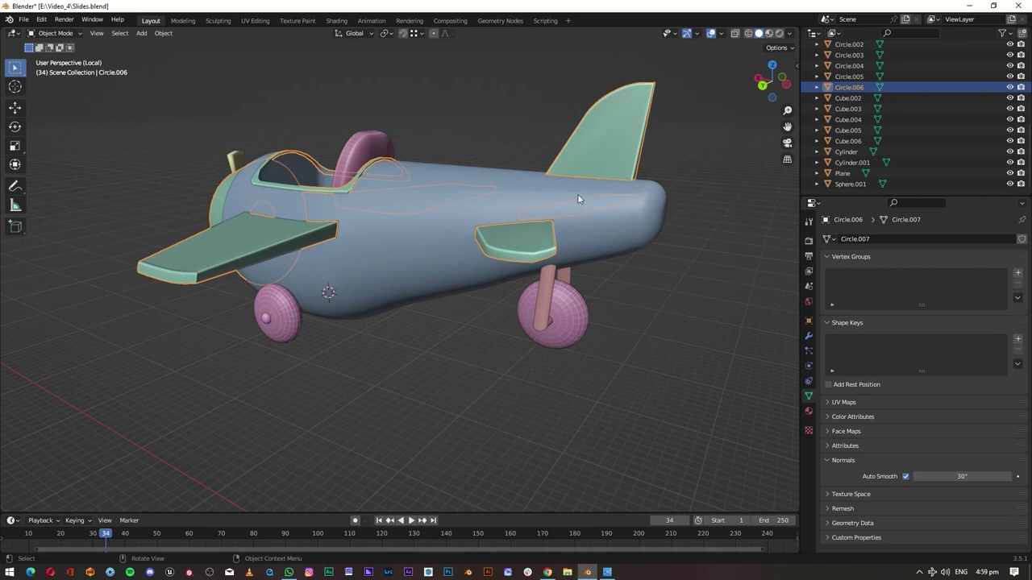
# - Frame wing Circle.006, select its linked geometry in Edit Mode and round its outer edge
pyautogui.moveTo(578, 193)
pyautogui.mouseDown(button='middle')
pyautogui.moveTo(249, 141)
pyautogui.moveTo(330, 240)
pyautogui.mouseUp(button='middle')
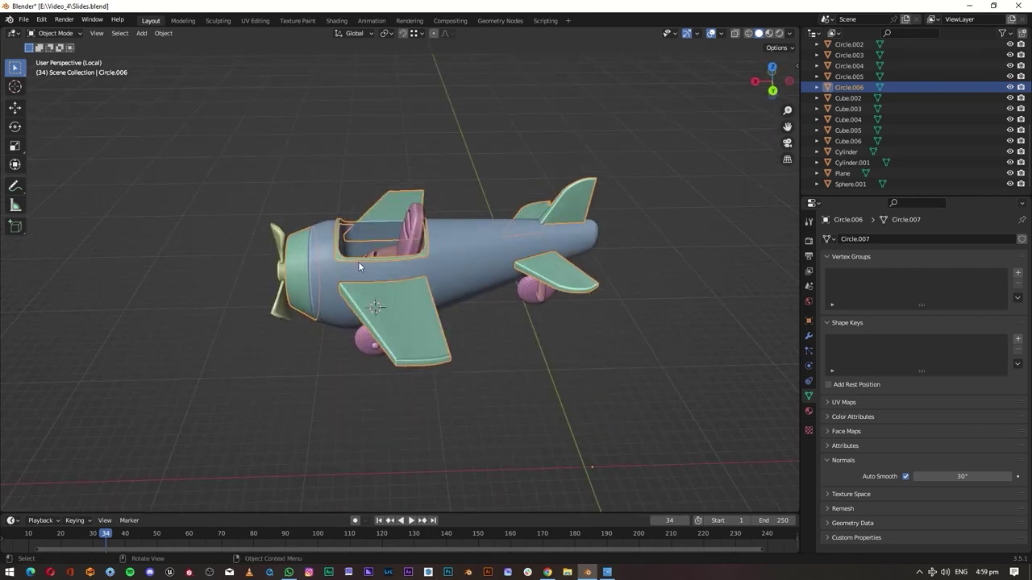
pyautogui.press('h')
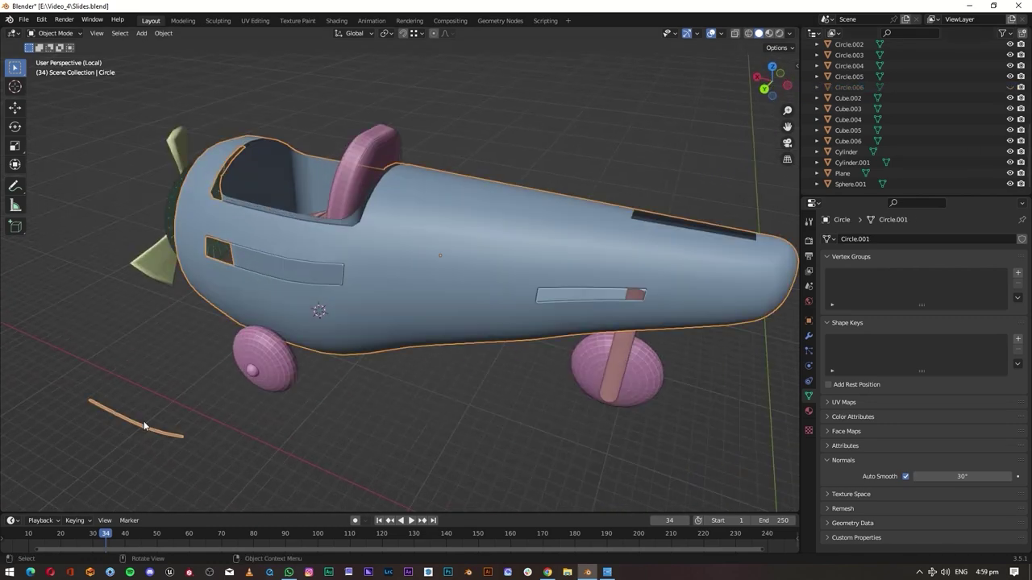
pyautogui.hotkey('alt', 'h')
pyautogui.press('KP_Decimal')
pyautogui.press('Tab')
pyautogui.press('l')
pyautogui.scroll(-6, 426, 260)
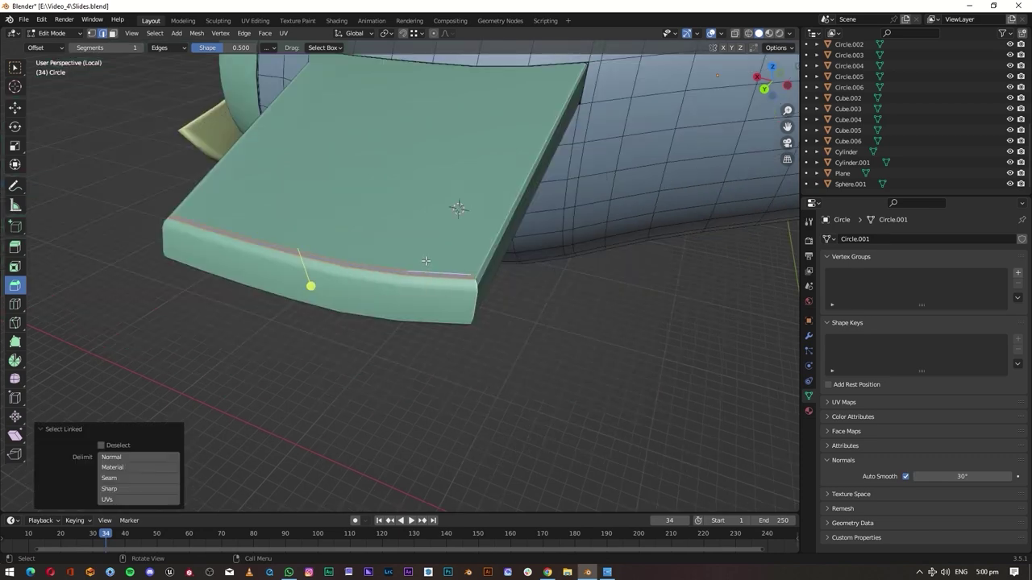
pyautogui.click(706, 334)
pyautogui.scroll(-3, 386, 283)
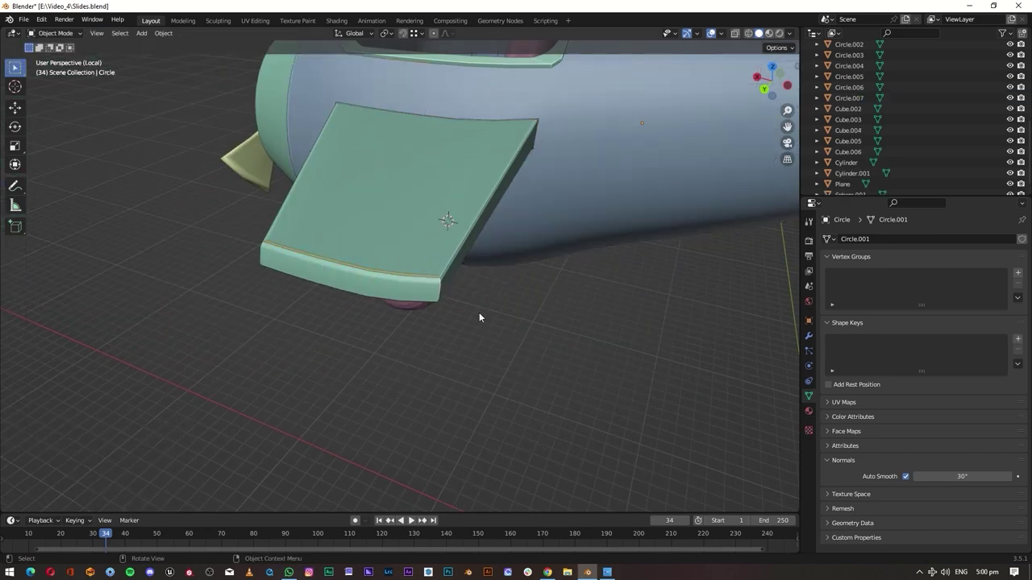
pyautogui.scroll(-5, 444, 294)
pyautogui.scroll(3, 418, 253)
# - Select the fuselage and orbit around the airplane to inspect it
pyautogui.moveTo(418, 253)
pyautogui.mouseDown(button='middle')
pyautogui.moveTo(500, 286)
pyautogui.moveTo(477, 233)
pyautogui.mouseUp(button='middle')
pyautogui.click(355, 224)
pyautogui.moveTo(355, 223)
pyautogui.mouseDown(button='middle')
pyautogui.moveTo(405, 264)
pyautogui.moveTo(340, 271)
pyautogui.mouseUp(button='middle')
pyautogui.moveTo(578, 253); pyautogui.dragTo(446, 278, button='middle')
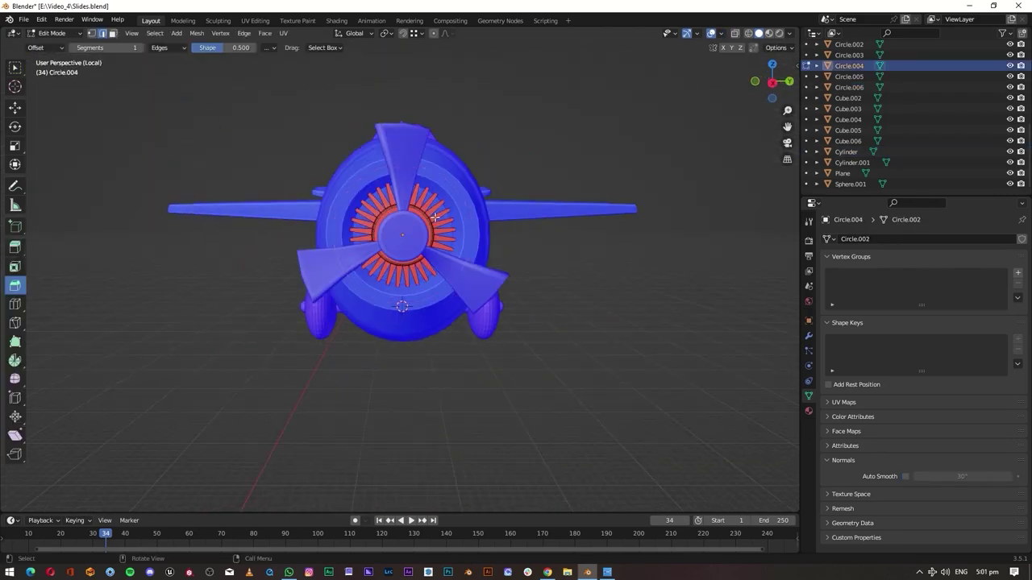
# - Switch to box selection, zoom in around the engine, and leave Edit Mode
pyautogui.moveTo(379, 242); pyautogui.dragTo(322, 219, button='middle')
pyautogui.press('w')
pyautogui.scroll(2, 327, 233)
pyautogui.scroll(2, 323, 218)
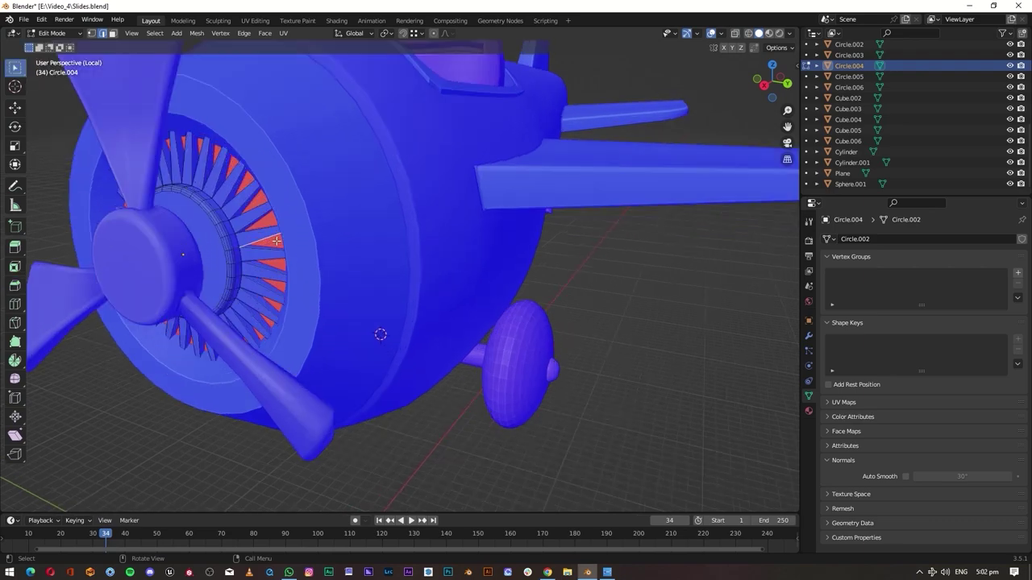
pyautogui.scroll(1, 317, 206)
pyautogui.scroll(-3, 318, 201)
pyautogui.moveTo(318, 202)
pyautogui.mouseDown(button='middle')
pyautogui.moveTo(290, 214)
pyautogui.moveTo(419, 242)
pyautogui.moveTo(306, 314)
pyautogui.mouseUp(button='middle')
pyautogui.scroll(2, 297, 221)
pyautogui.press('Tab')
# - Isolate the engine fan disc in Local View and flip its faces outward
pyautogui.click(419, 242)
pyautogui.press('KP_Divide')
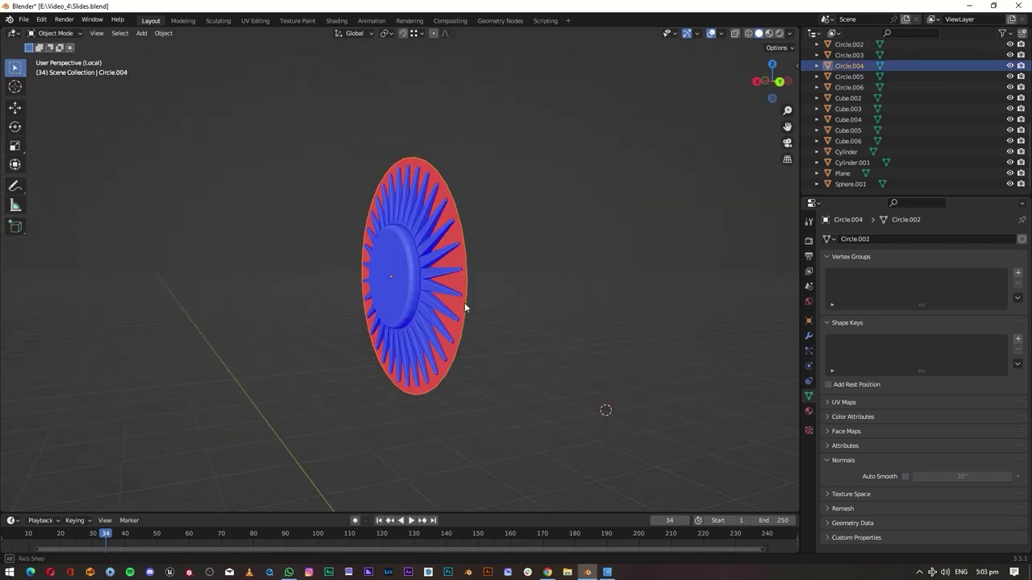
pyautogui.moveTo(464, 302)
pyautogui.mouseDown(button='middle')
pyautogui.moveTo(306, 204)
pyautogui.moveTo(496, 169)
pyautogui.moveTo(439, 191)
pyautogui.mouseUp(button='middle')
pyautogui.press('Tab')
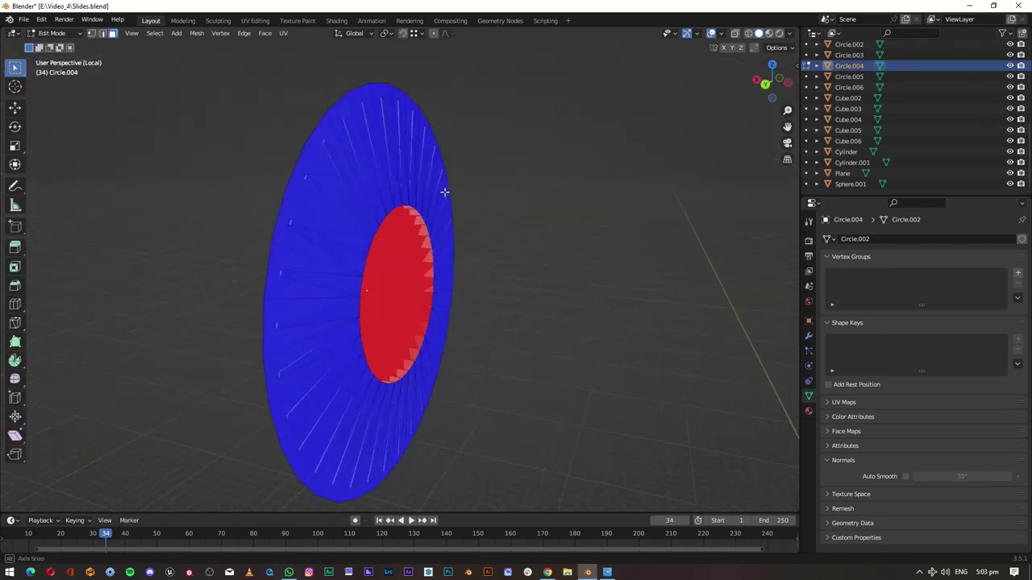
pyautogui.press('Tab')
pyautogui.press('KP_Divide')
pyautogui.scroll(-5, 494, 249)
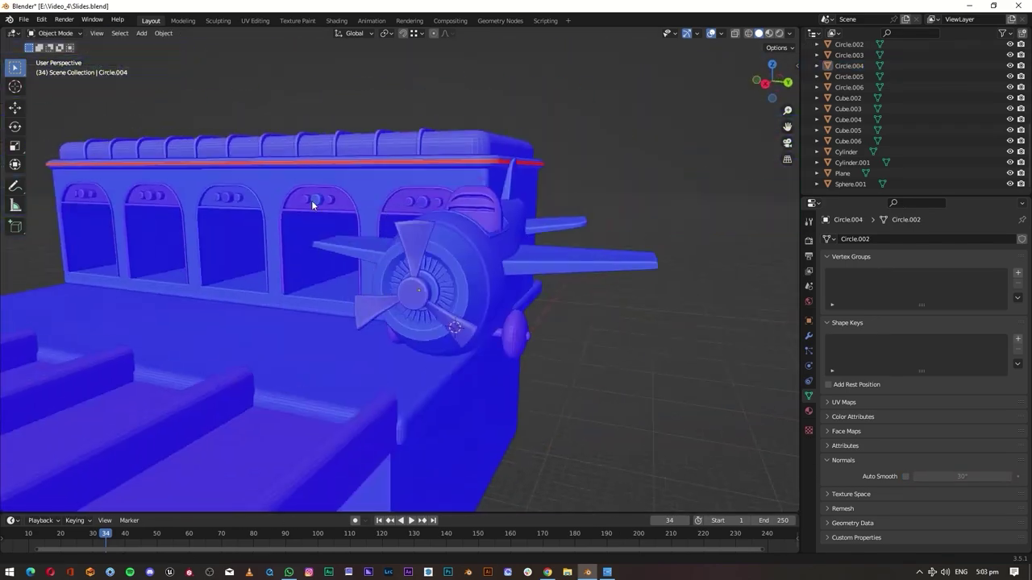
# - Isolate the roof panel in Local View to check its faces, then return
pyautogui.click(315, 198)
pyautogui.press('KP_Divide')
pyautogui.moveTo(455, 397); pyautogui.dragTo(656, 323, button='middle')
pyautogui.press('KP_Divide')
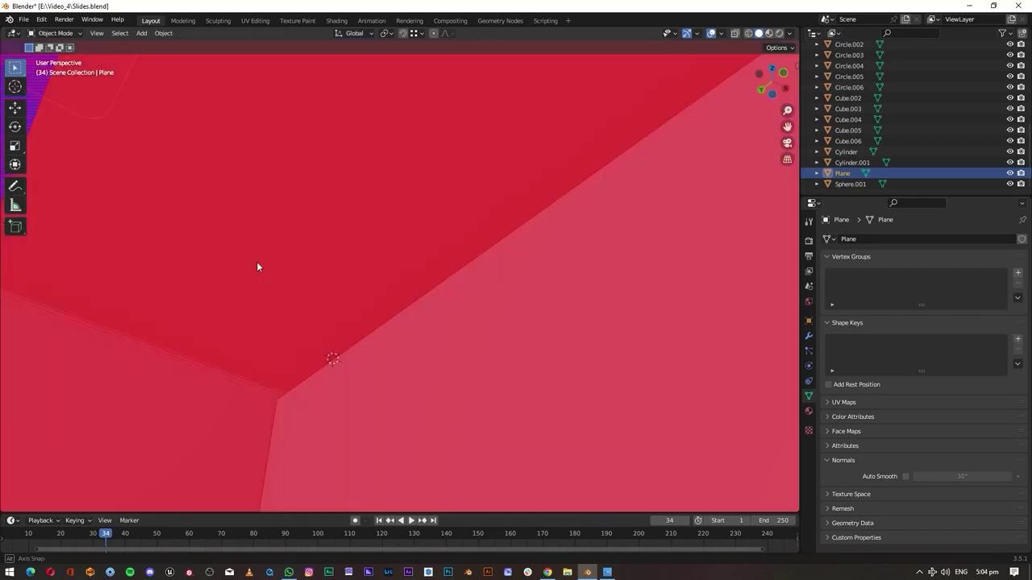
# - Turn off the Face Orientation overlay and enable X-ray for selecting the airplane
pyautogui.click(790, 33)
pyautogui.click(673, 145)
pyautogui.moveTo(475, 397); pyautogui.dragTo(458, 261, button='middle')
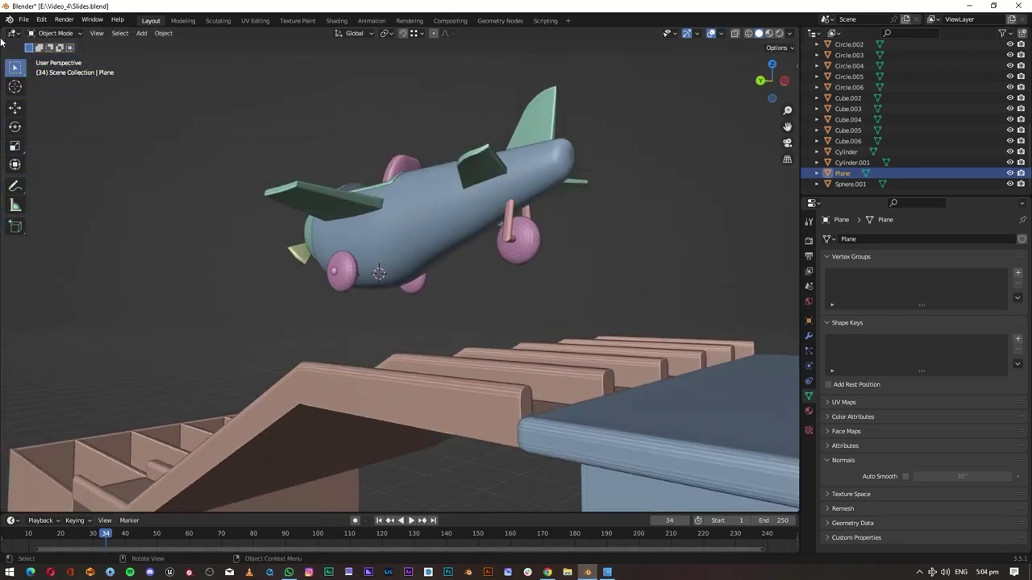
pyautogui.moveTo(137, 129); pyautogui.dragTo(196, 81, button='middle')
pyautogui.hotkey('alt', 'z')
# - Isolate the airplane in local view, turn X-ray off, and select the wheels
pyautogui.moveTo(196, 81); pyautogui.dragTo(645, 387)
pyautogui.press('KP_Divide')
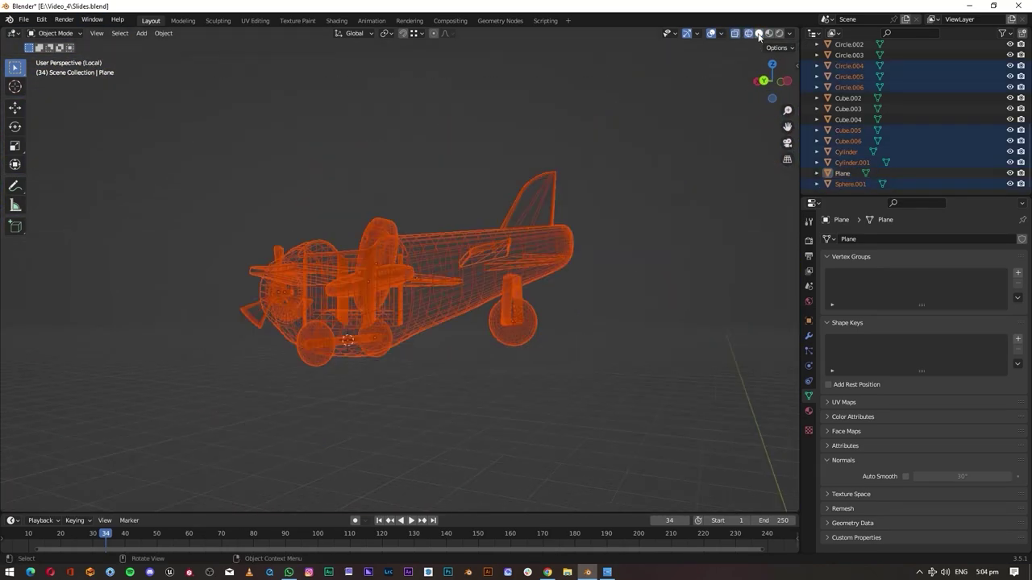
pyautogui.hotkey('alt', 'z')
pyautogui.hotkey('alt', 'a')
pyautogui.click(249, 399)
pyautogui.moveTo(320, 401); pyautogui.dragTo(473, 410, button='middle')
# - Enter Edit Mode on the wheels, try selecting the hub face loop, then clear it
pyautogui.press('Tab')
pyautogui.click(112, 33)
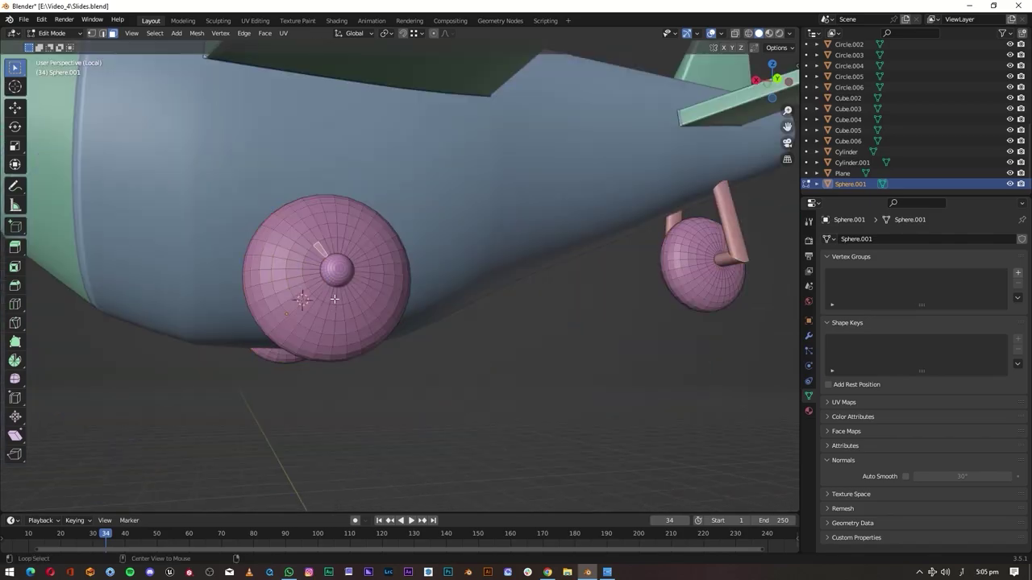
pyautogui.keyDown('alt'); pyautogui.click(334, 299); pyautogui.keyUp('alt')
pyautogui.scroll(-3, 334, 299)
pyautogui.moveTo(347, 306)
pyautogui.mouseDown(button='middle')
pyautogui.moveTo(577, 345)
pyautogui.moveTo(83, 266)
pyautogui.mouseUp(button='middle')
pyautogui.hotkey('alt', 'a')
pyautogui.scroll(3, 577, 345)
pyautogui.scroll(-3, 577, 345)
pyautogui.scroll(5, 354, 370)
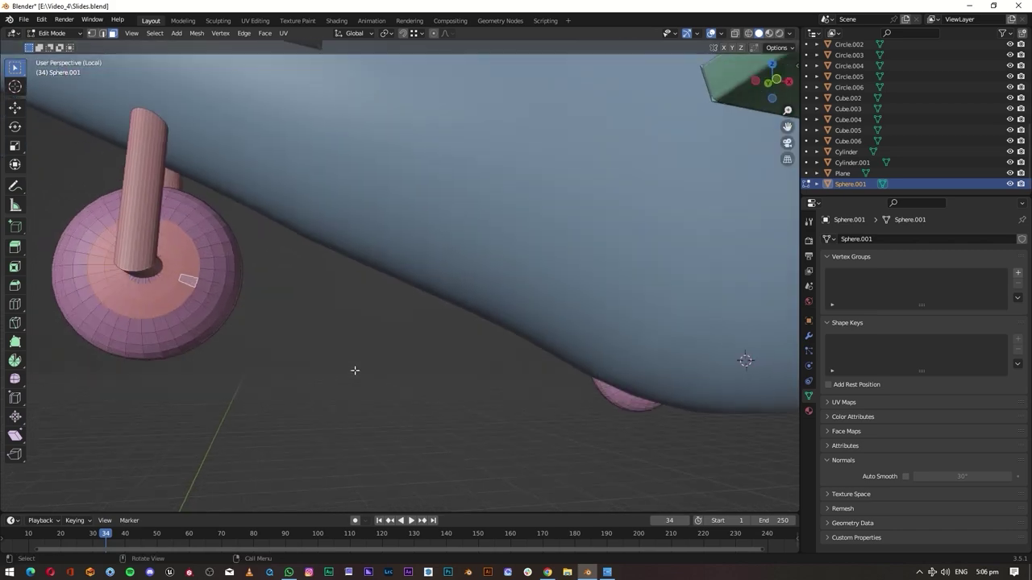
# - Select the left wheel's hub face loop and start an extrusion before cancelling it
pyautogui.keyDown('alt'); pyautogui.click(146, 278); pyautogui.keyUp('alt')
pyautogui.scroll(-4, 146, 278)
pyautogui.moveTo(311, 299); pyautogui.dragTo(564, 224, button='middle')
pyautogui.press('e')
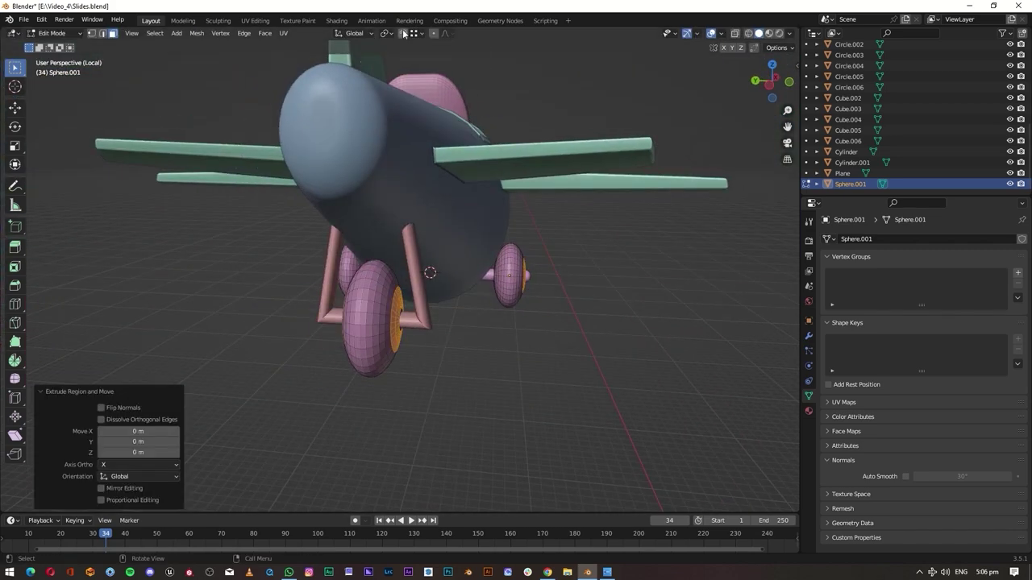
pyautogui.press('Escape')
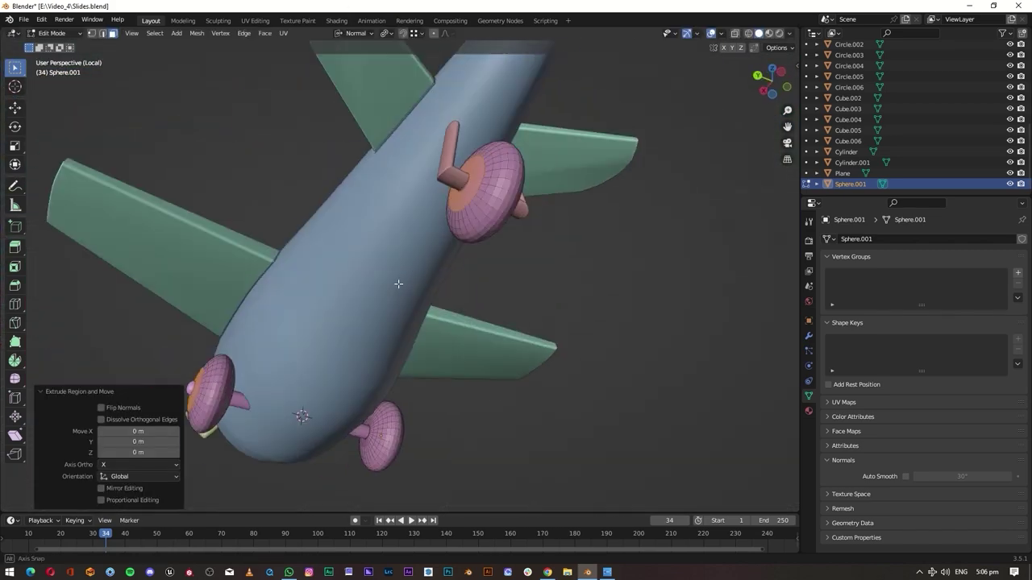
# - Select an edge loop on the wheel, cancelling a stray extrusion
pyautogui.moveTo(463, 380); pyautogui.dragTo(447, 393, button='middle')
pyautogui.scroll(3, 447, 393)
pyautogui.keyDown('alt'); pyautogui.click(390, 328); pyautogui.keyUp('alt')
pyautogui.scroll(-5, 390, 328)
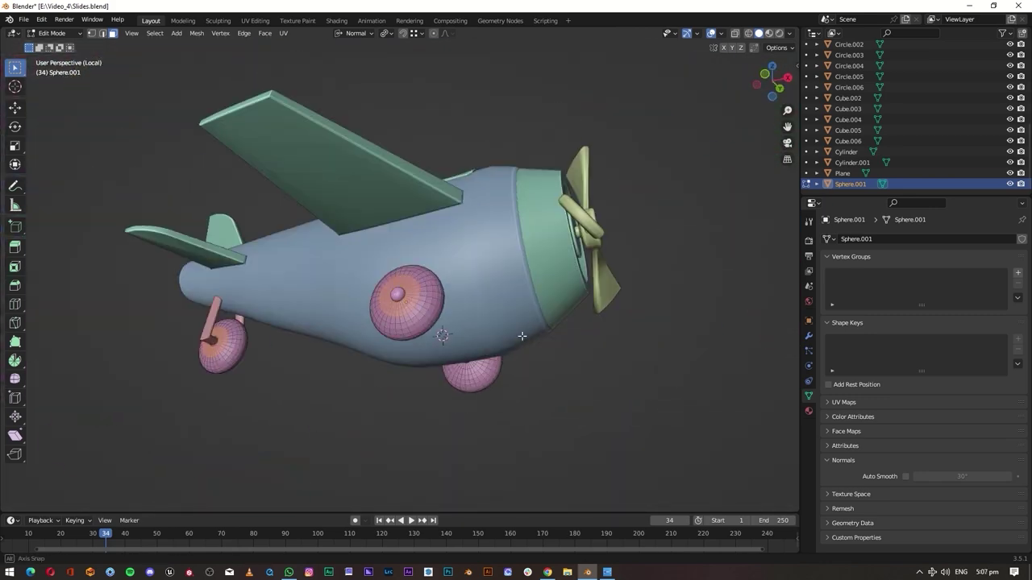
pyautogui.scroll(3, 451, 347)
pyautogui.scroll(-3, 484, 358)
pyautogui.moveTo(502, 364); pyautogui.dragTo(430, 369, button='middle')
pyautogui.press('e')
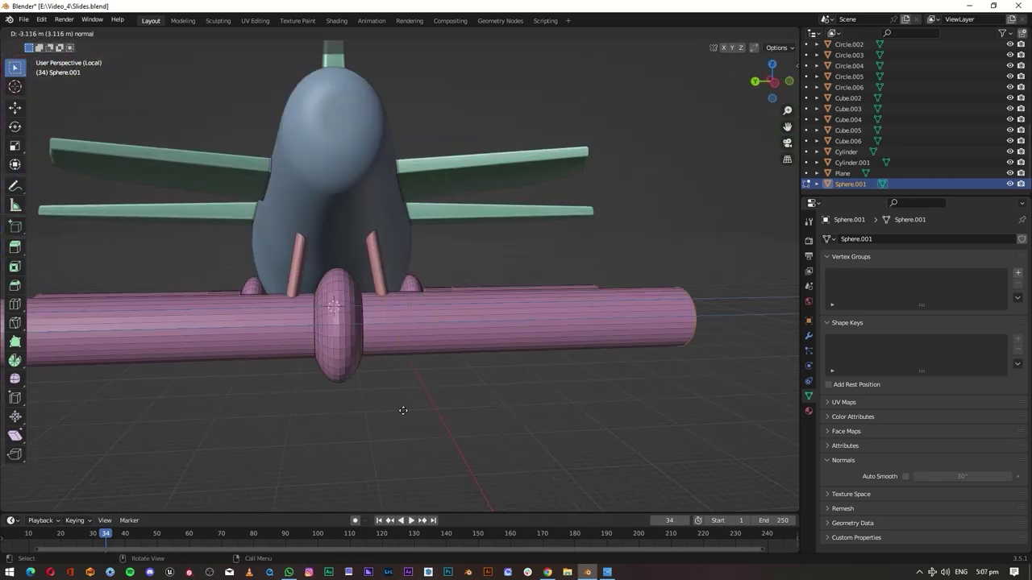
pyautogui.press('Escape')
# - Bevel the wheel edge loop to 0.354 m width with 7 segments, checking it from several angles
pyautogui.moveTo(383, 396); pyautogui.dragTo(222, 389, button='middle')
pyautogui.scroll(3, 222, 389)
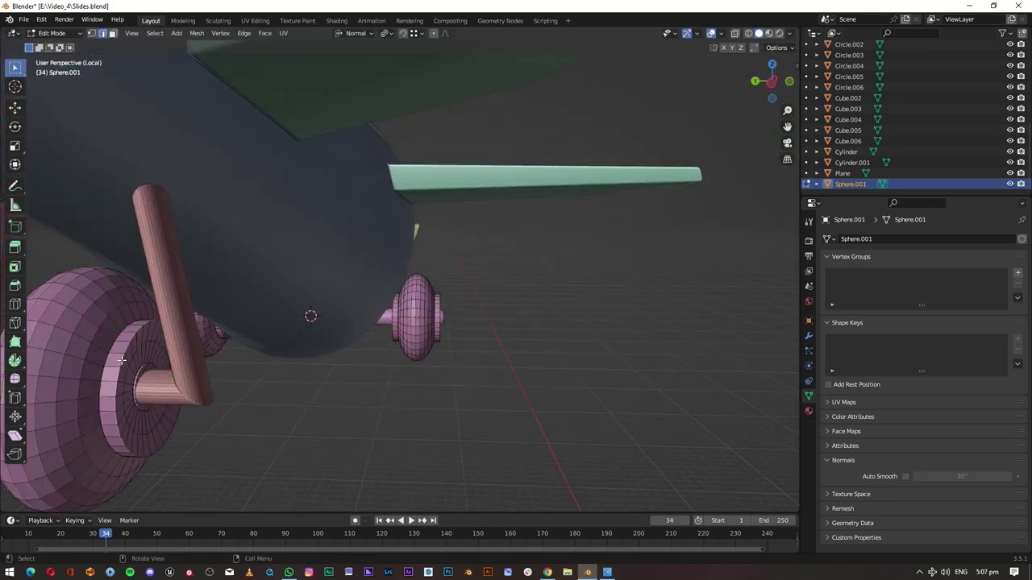
pyautogui.moveTo(121, 361)
pyautogui.mouseDown(button='middle')
pyautogui.moveTo(252, 295)
pyautogui.moveTo(610, 382)
pyautogui.moveTo(444, 391)
pyautogui.mouseUp(button='middle')
pyautogui.scroll(-3, 186, 331)
pyautogui.scroll(-1, 252, 295)
pyautogui.scroll(3, 252, 295)
pyautogui.scroll(5, 291, 301)
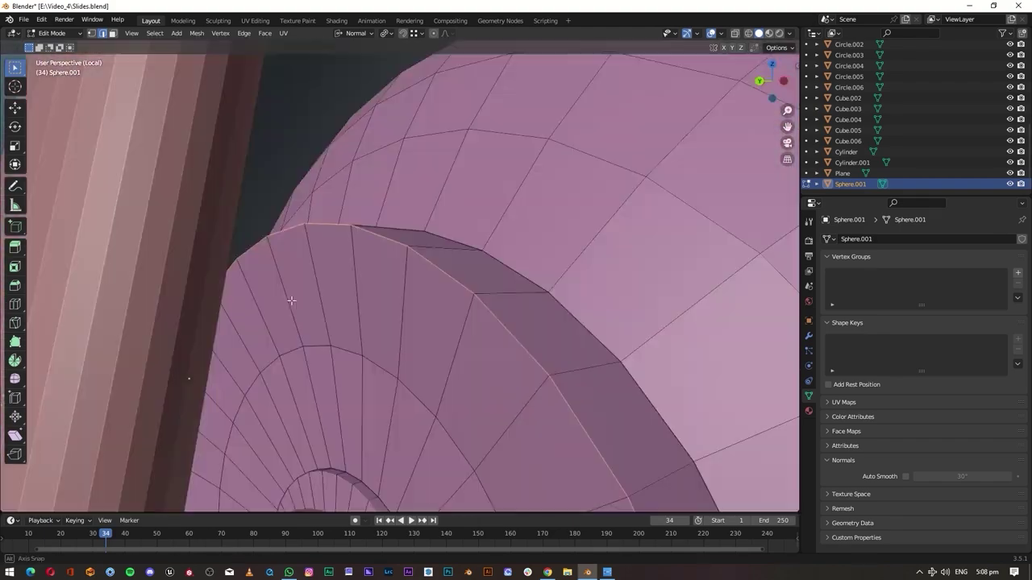
pyautogui.scroll(-5, 291, 300)
pyautogui.scroll(5, 407, 420)
pyautogui.scroll(-5, 444, 412)
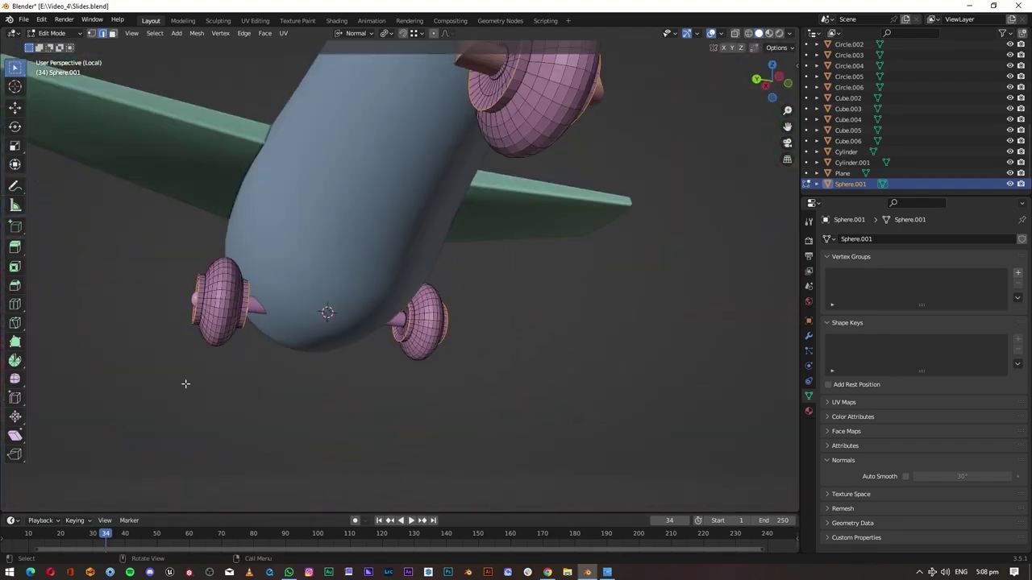
pyautogui.moveTo(184, 382); pyautogui.dragTo(17, 274, button='middle')
# - Confirm the wheel bevel and zoom in close on the pink wheel
pyautogui.click(356, 277)
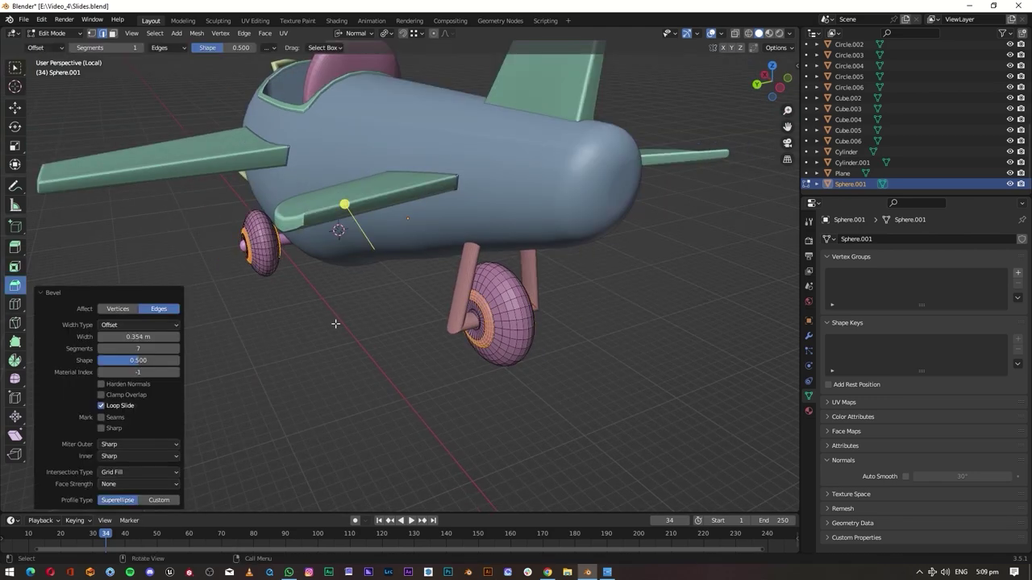
pyautogui.moveTo(357, 276); pyautogui.dragTo(440, 301, button='middle')
pyautogui.scroll(3, 440, 301)
pyautogui.scroll(3, 306, 306)
pyautogui.moveTo(306, 306)
pyautogui.mouseDown(button='middle')
pyautogui.moveTo(300, 321)
pyautogui.moveTo(572, 250)
pyautogui.moveTo(124, 278)
pyautogui.moveTo(399, 362)
pyautogui.moveTo(479, 271)
pyautogui.moveTo(427, 204)
pyautogui.moveTo(538, 364)
pyautogui.moveTo(329, 343)
pyautogui.moveTo(314, 225)
pyautogui.moveTo(265, 185)
pyautogui.moveTo(334, 414)
pyautogui.mouseUp(button='middle')
pyautogui.scroll(4, 300, 320)
# - Switch to Face select mode, give the wheel mesh a vertex parent, and inspect the plane
pyautogui.click(115, 36)
pyautogui.scroll(-3, 386, 275)
pyautogui.scroll(3, 400, 363)
pyautogui.scroll(-5, 400, 362)
pyautogui.scroll(-3, 265, 185)
pyautogui.hotkey('ctrl', 'p')
pyautogui.hotkey('ctrl', 'p')
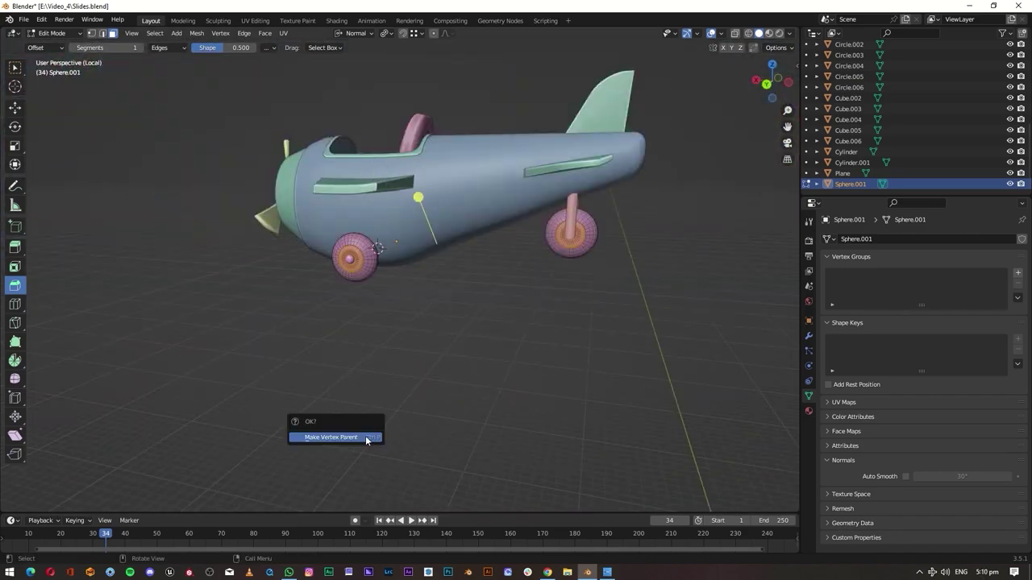
pyautogui.moveTo(419, 242)
pyautogui.mouseDown(button='middle')
pyautogui.moveTo(379, 258)
pyautogui.moveTo(357, 246)
pyautogui.moveTo(477, 297)
pyautogui.mouseUp(button='middle')
pyautogui.scroll(3, 357, 246)
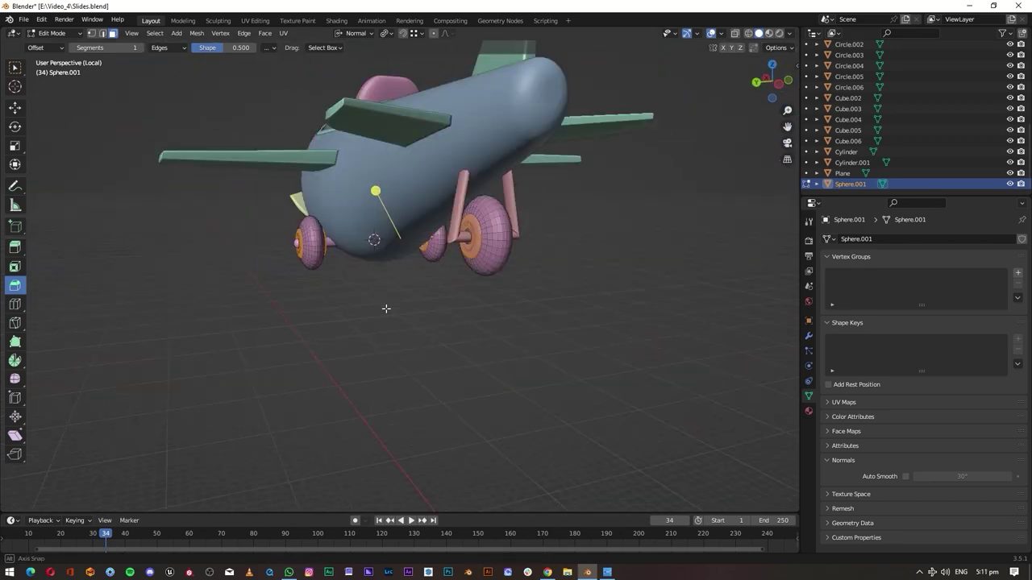
pyautogui.moveTo(386, 309); pyautogui.dragTo(484, 306, button='middle')
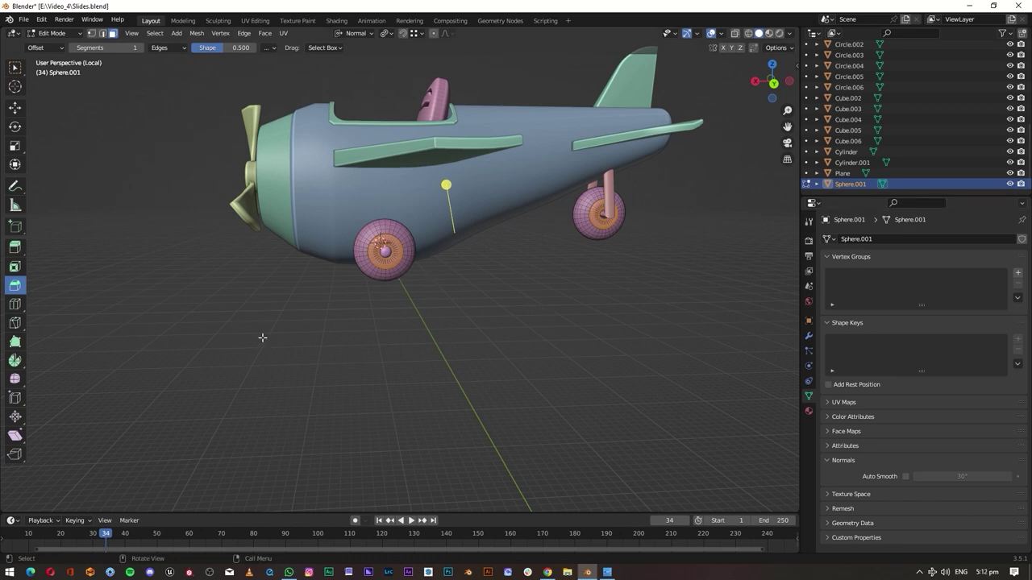
# - Create a new red tire_rim material for the wheel and turn on material preview
pyautogui.click(808, 411)
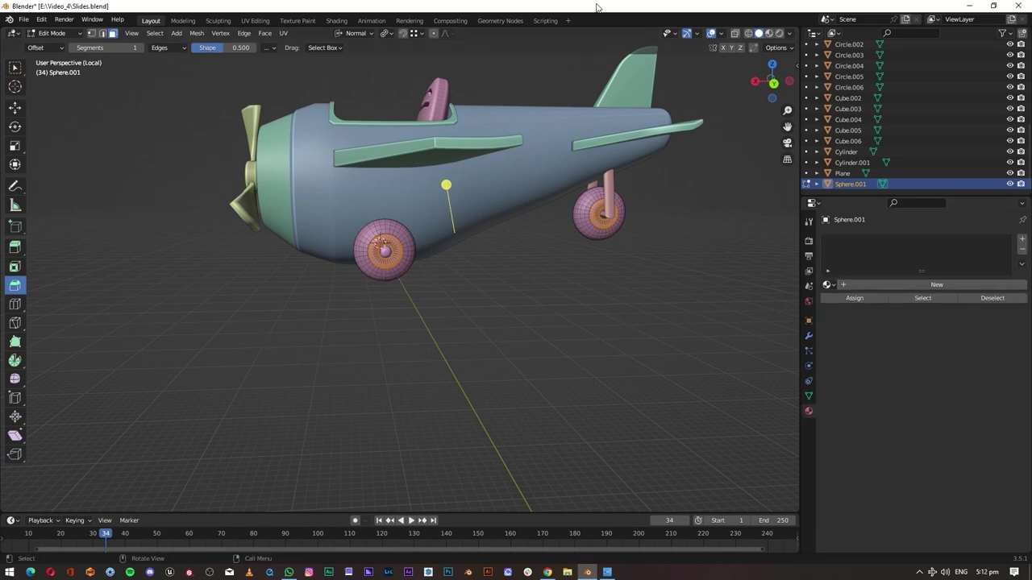
pyautogui.moveTo(687, 451)
pyautogui.mouseDown(button='middle')
pyautogui.moveTo(410, 256)
pyautogui.moveTo(1000, 434)
pyautogui.mouseUp(button='middle')
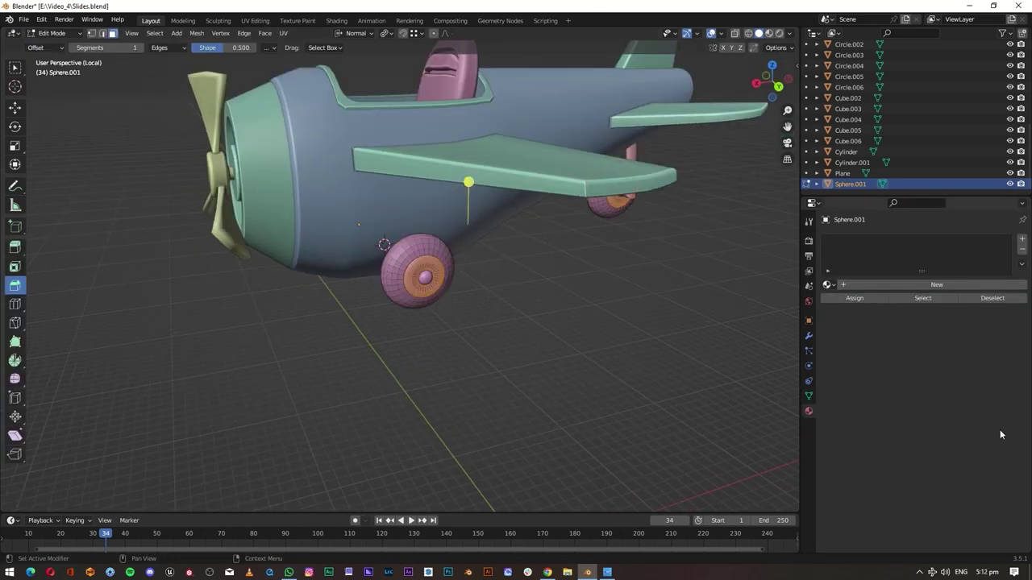
pyautogui.click(869, 287)
pyautogui.write('tire_rim')
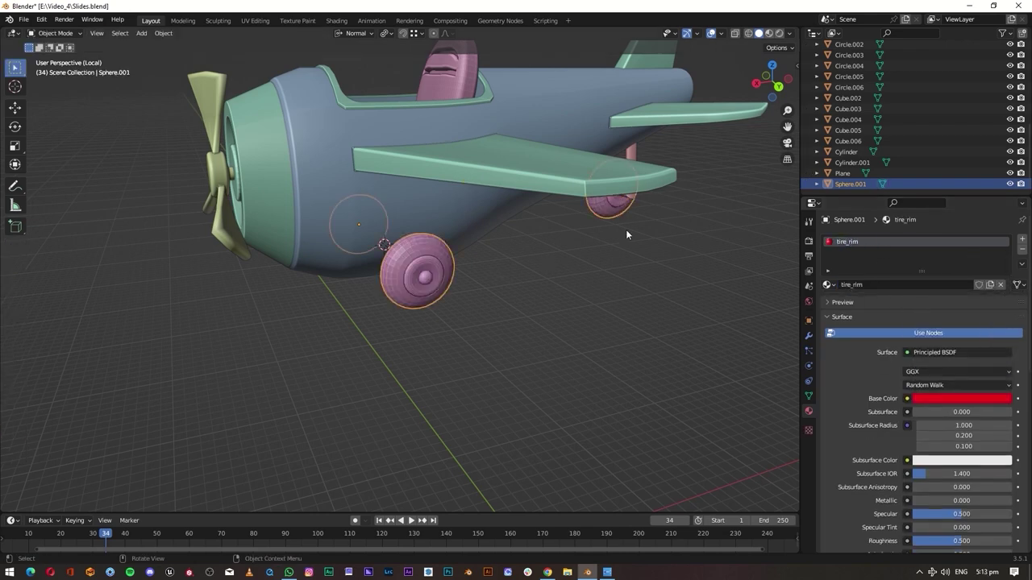
pyautogui.press('z')
pyautogui.moveTo(450, 262); pyautogui.dragTo(1021, 252, button='middle')
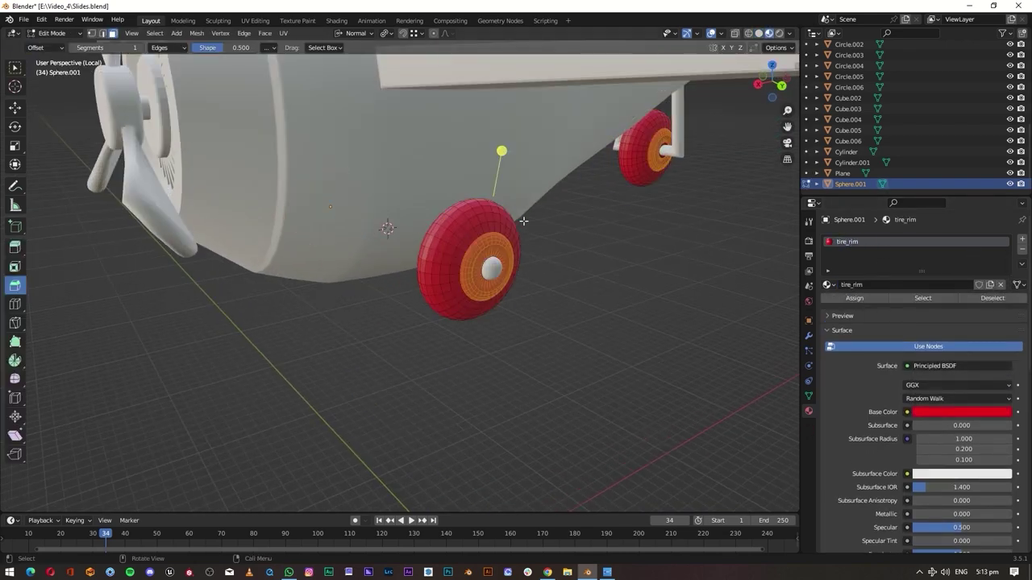
# - Add a second material slot, assign it to the tire faces, and make it black
pyautogui.click(1022, 239)
pyautogui.click(869, 306)
pyautogui.click(960, 420)
pyautogui.moveTo(1008, 282); pyautogui.dragTo(1008, 360)
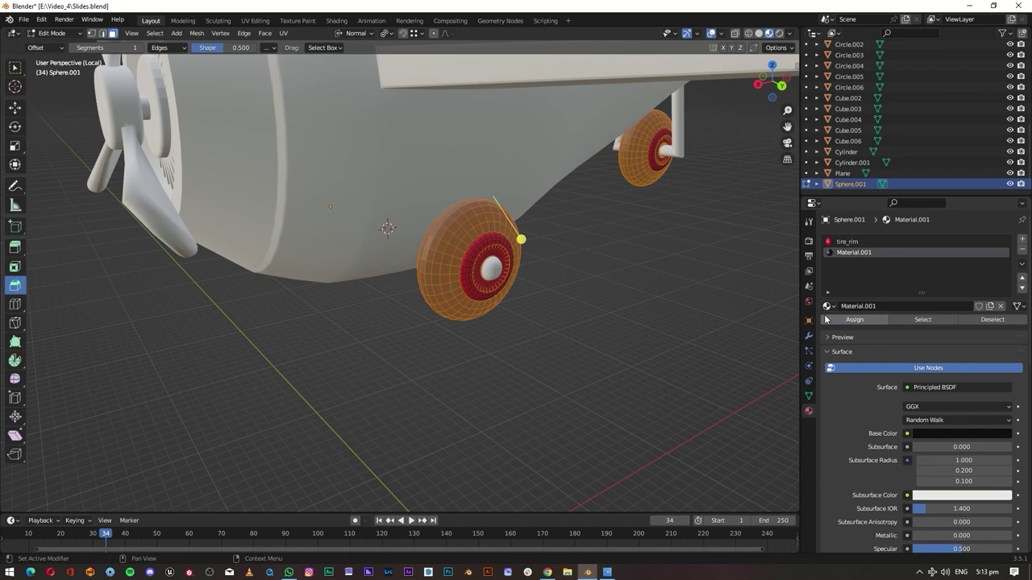
pyautogui.press('Tab')
# - Orbit around the plane, selecting the wheel, fuselage and windshield in turn
pyautogui.moveTo(451, 242); pyautogui.dragTo(317, 228, button='middle')
pyautogui.keyDown('shift'); pyautogui.click(317, 229); pyautogui.keyUp('shift')
pyautogui.scroll(-4, 487, 212)
pyautogui.moveTo(488, 212)
pyautogui.mouseDown(button='middle')
pyautogui.moveTo(415, 216)
pyautogui.moveTo(510, 191)
pyautogui.mouseUp(button='middle')
pyautogui.click(515, 266)
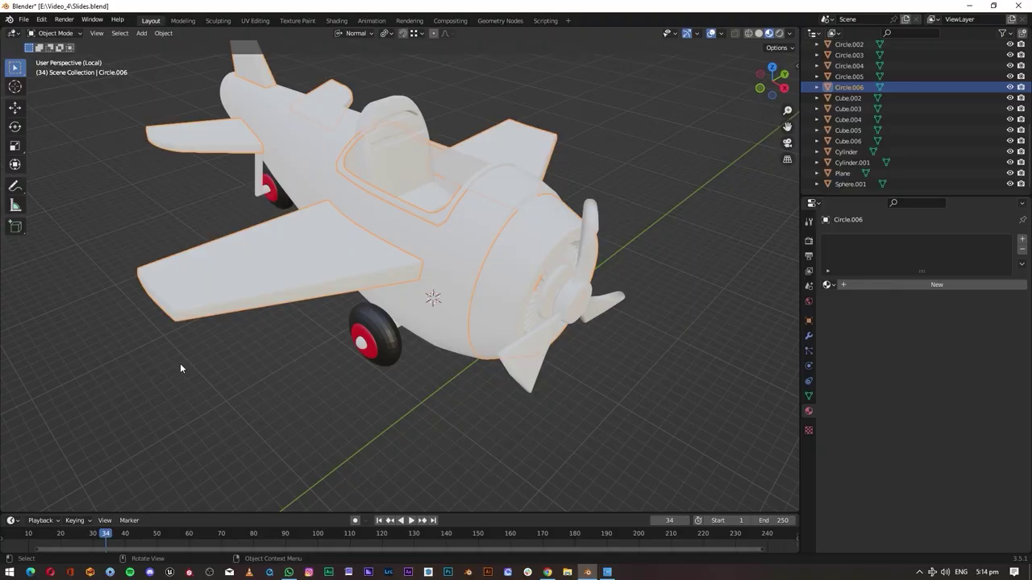
pyautogui.moveTo(181, 366); pyautogui.dragTo(437, 176, button='middle')
pyautogui.click(437, 176)
pyautogui.scroll(6, 491, 331)
pyautogui.scroll(-5, 490, 332)
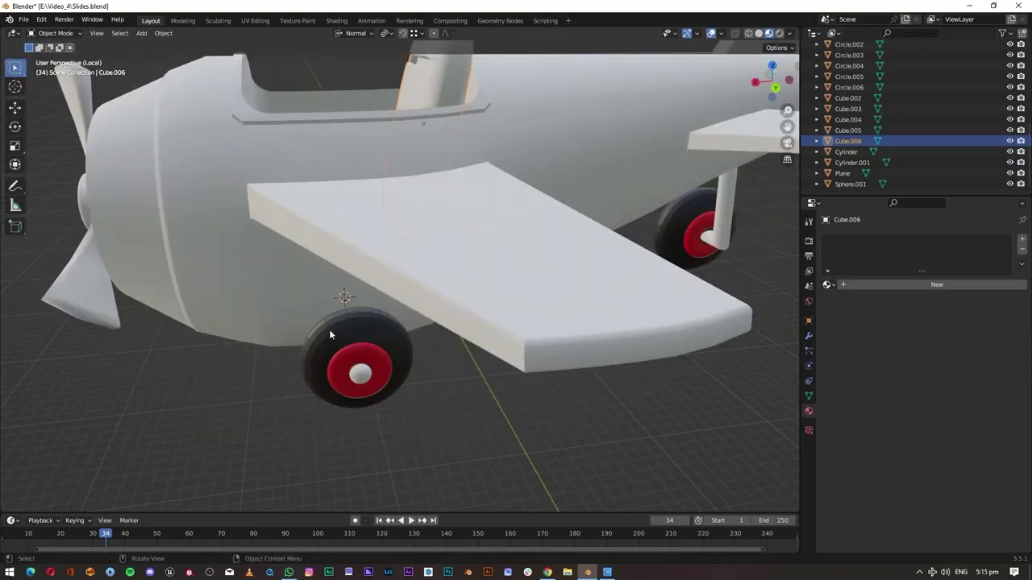
pyautogui.moveTo(328, 329)
pyautogui.mouseDown(button='middle')
pyautogui.moveTo(350, 313)
pyautogui.moveTo(488, 351)
pyautogui.moveTo(371, 222)
pyautogui.mouseUp(button='middle')
# - Apply Shade Smooth and Shade Auto Smooth to the wheel object
pyautogui.click(350, 313)
pyautogui.rightClick(367, 301)
pyautogui.click(367, 300)
pyautogui.rightClick(370, 221)
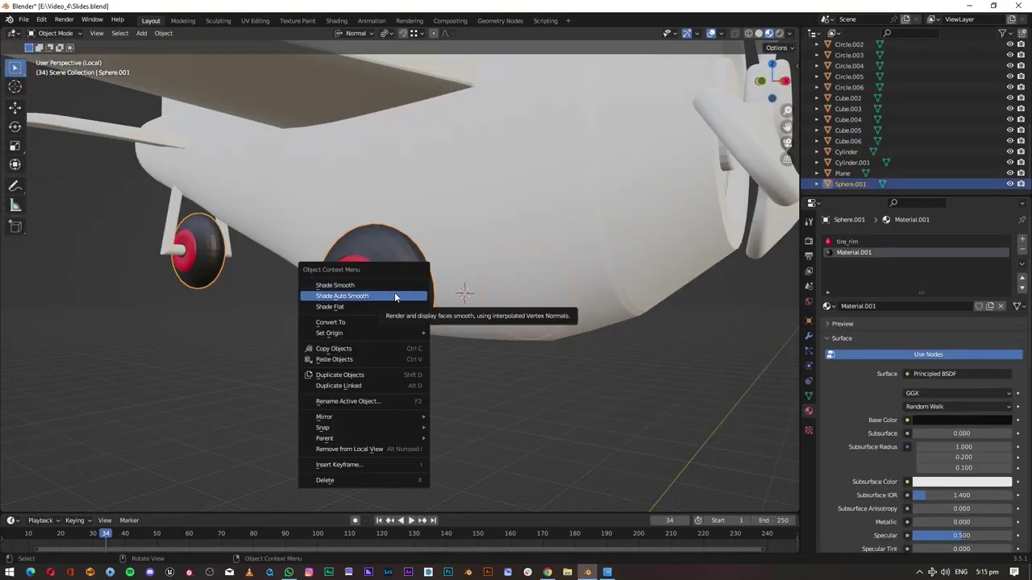
pyautogui.click(395, 292)
pyautogui.moveTo(404, 331)
pyautogui.mouseDown(button='middle')
pyautogui.moveTo(364, 375)
pyautogui.moveTo(560, 366)
pyautogui.mouseUp(button='middle')
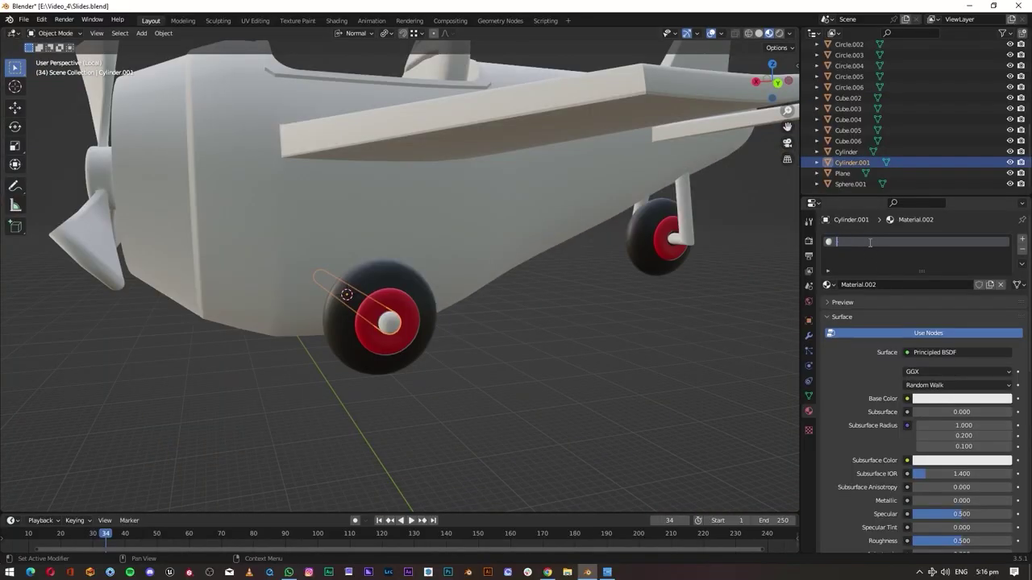
# - Rename the new body material to Green
pyautogui.write('Green')
pyautogui.press('Return')
pyautogui.click(941, 400)
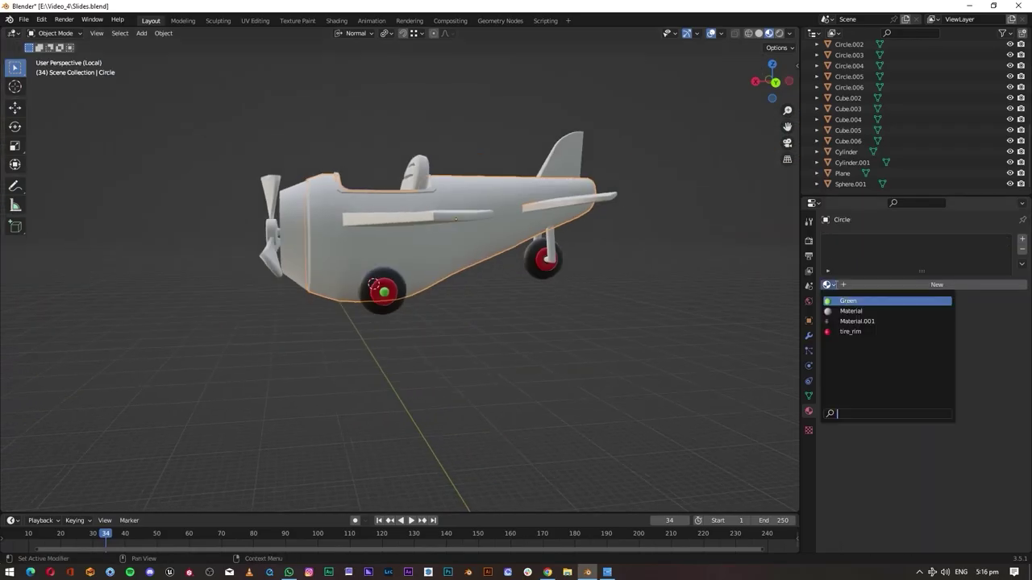
# - Assign the Green material to the airplane's fuselage
pyautogui.click(848, 300)
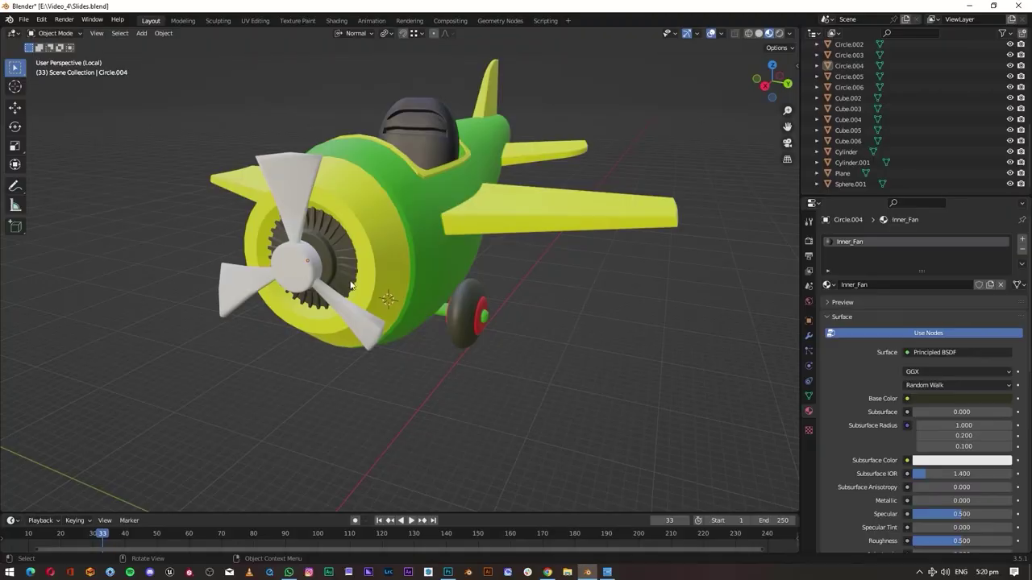
# - Lower the material roughness to 0.043 for a glossy finish, checking the legs and wheels
pyautogui.moveTo(550, 360); pyautogui.dragTo(498, 271, button='middle')
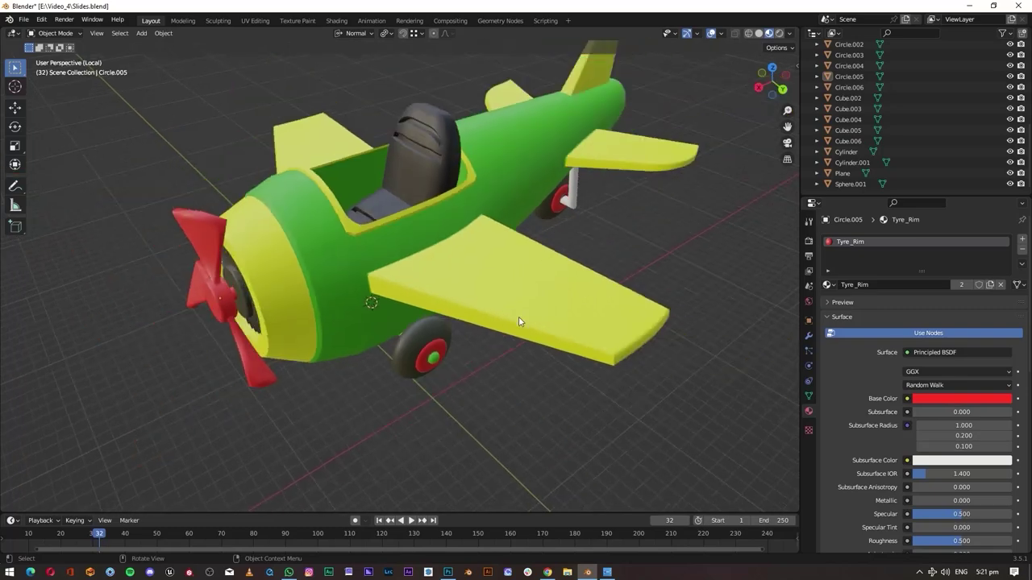
pyautogui.moveTo(518, 322); pyautogui.dragTo(518, 290, button='middle')
pyautogui.click(325, 260)
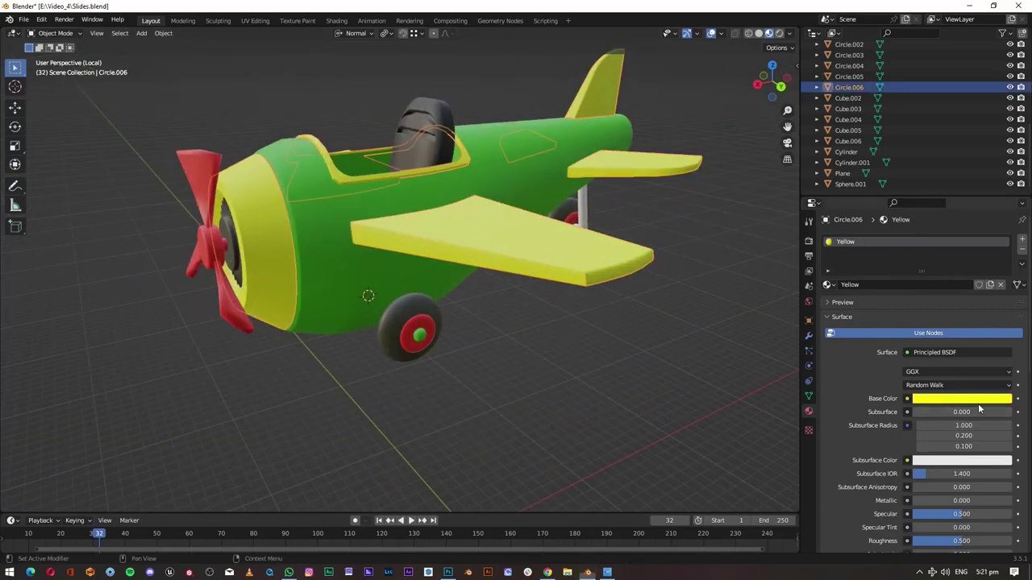
pyautogui.scroll(-3, 979, 419)
pyautogui.click(322, 257)
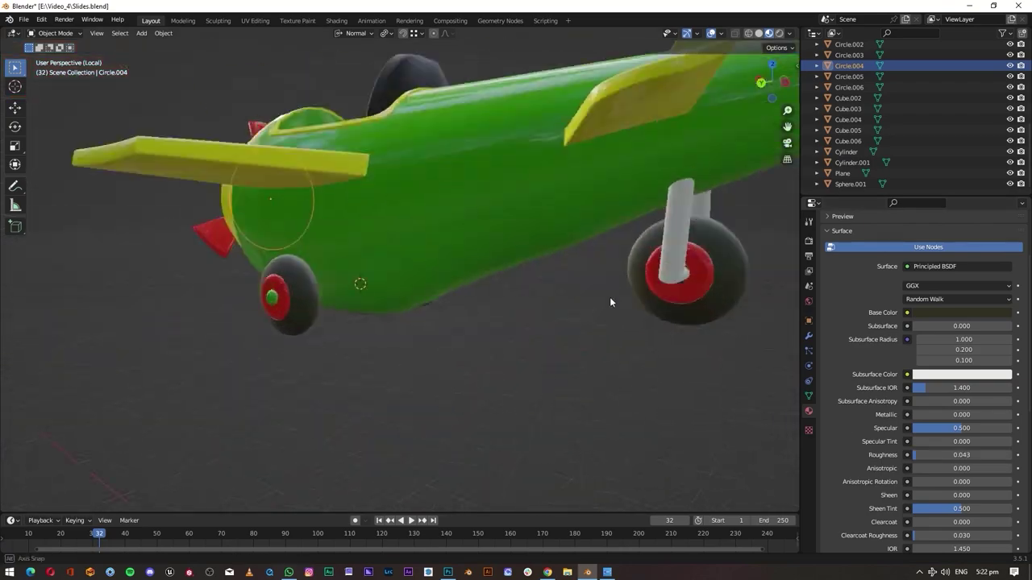
pyautogui.click(613, 297)
pyautogui.moveTo(612, 297)
pyautogui.mouseDown(button='middle')
pyautogui.moveTo(611, 340)
pyautogui.moveTo(742, 432)
pyautogui.moveTo(564, 349)
pyautogui.moveTo(452, 205)
pyautogui.moveTo(451, 285)
pyautogui.mouseUp(button='middle')
pyautogui.click(611, 340)
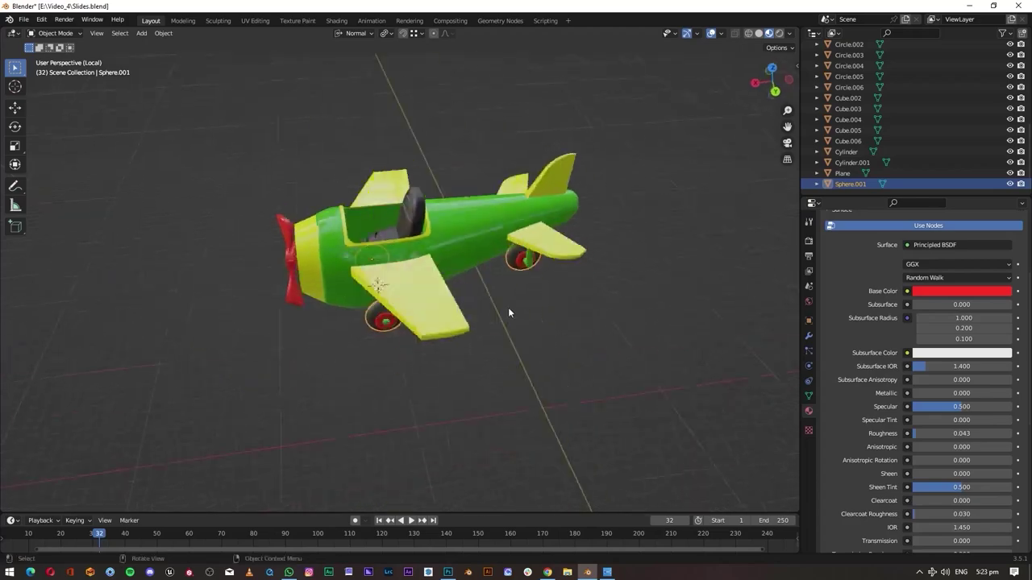
# - Preview the plane under a different HDRI environment in Viewport Shading
pyautogui.click(789, 33)
pyautogui.click(730, 149)
pyautogui.click(780, 123)
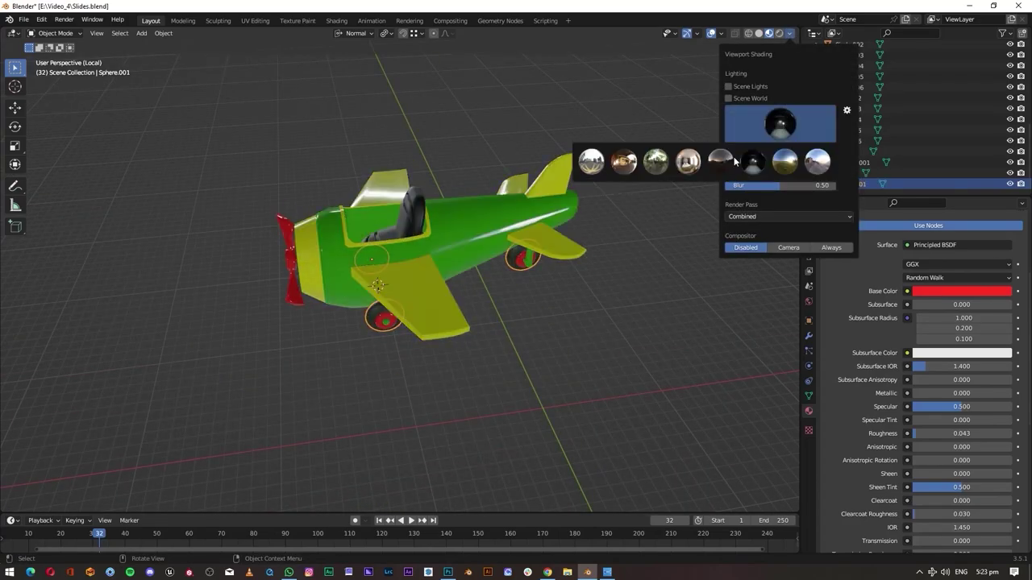
pyautogui.click(645, 161)
pyautogui.moveTo(552, 322); pyautogui.dragTo(591, 222, button='middle')
pyautogui.scroll(4, 591, 223)
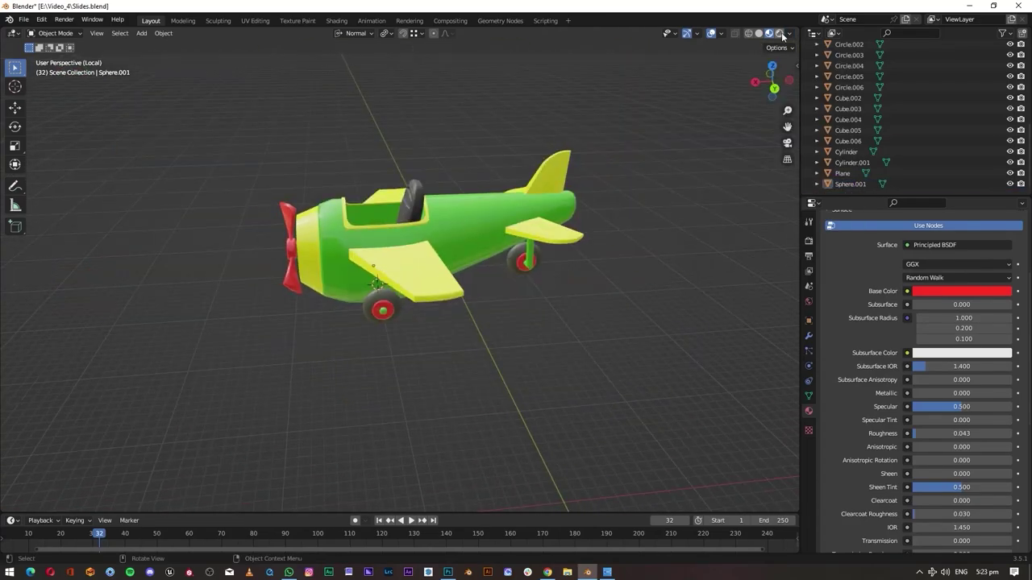
pyautogui.click(789, 33)
pyautogui.scroll(2, 494, 339)
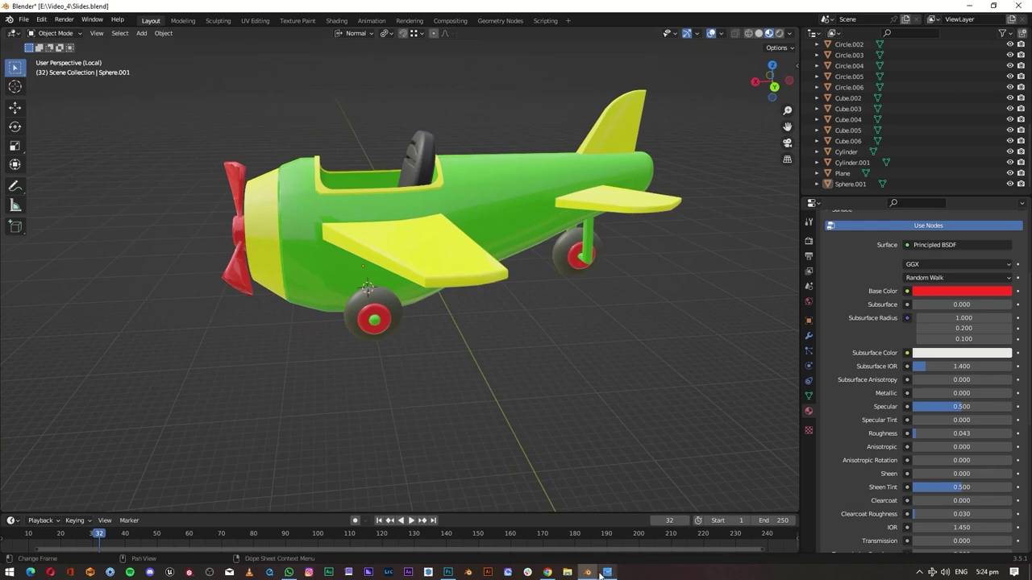